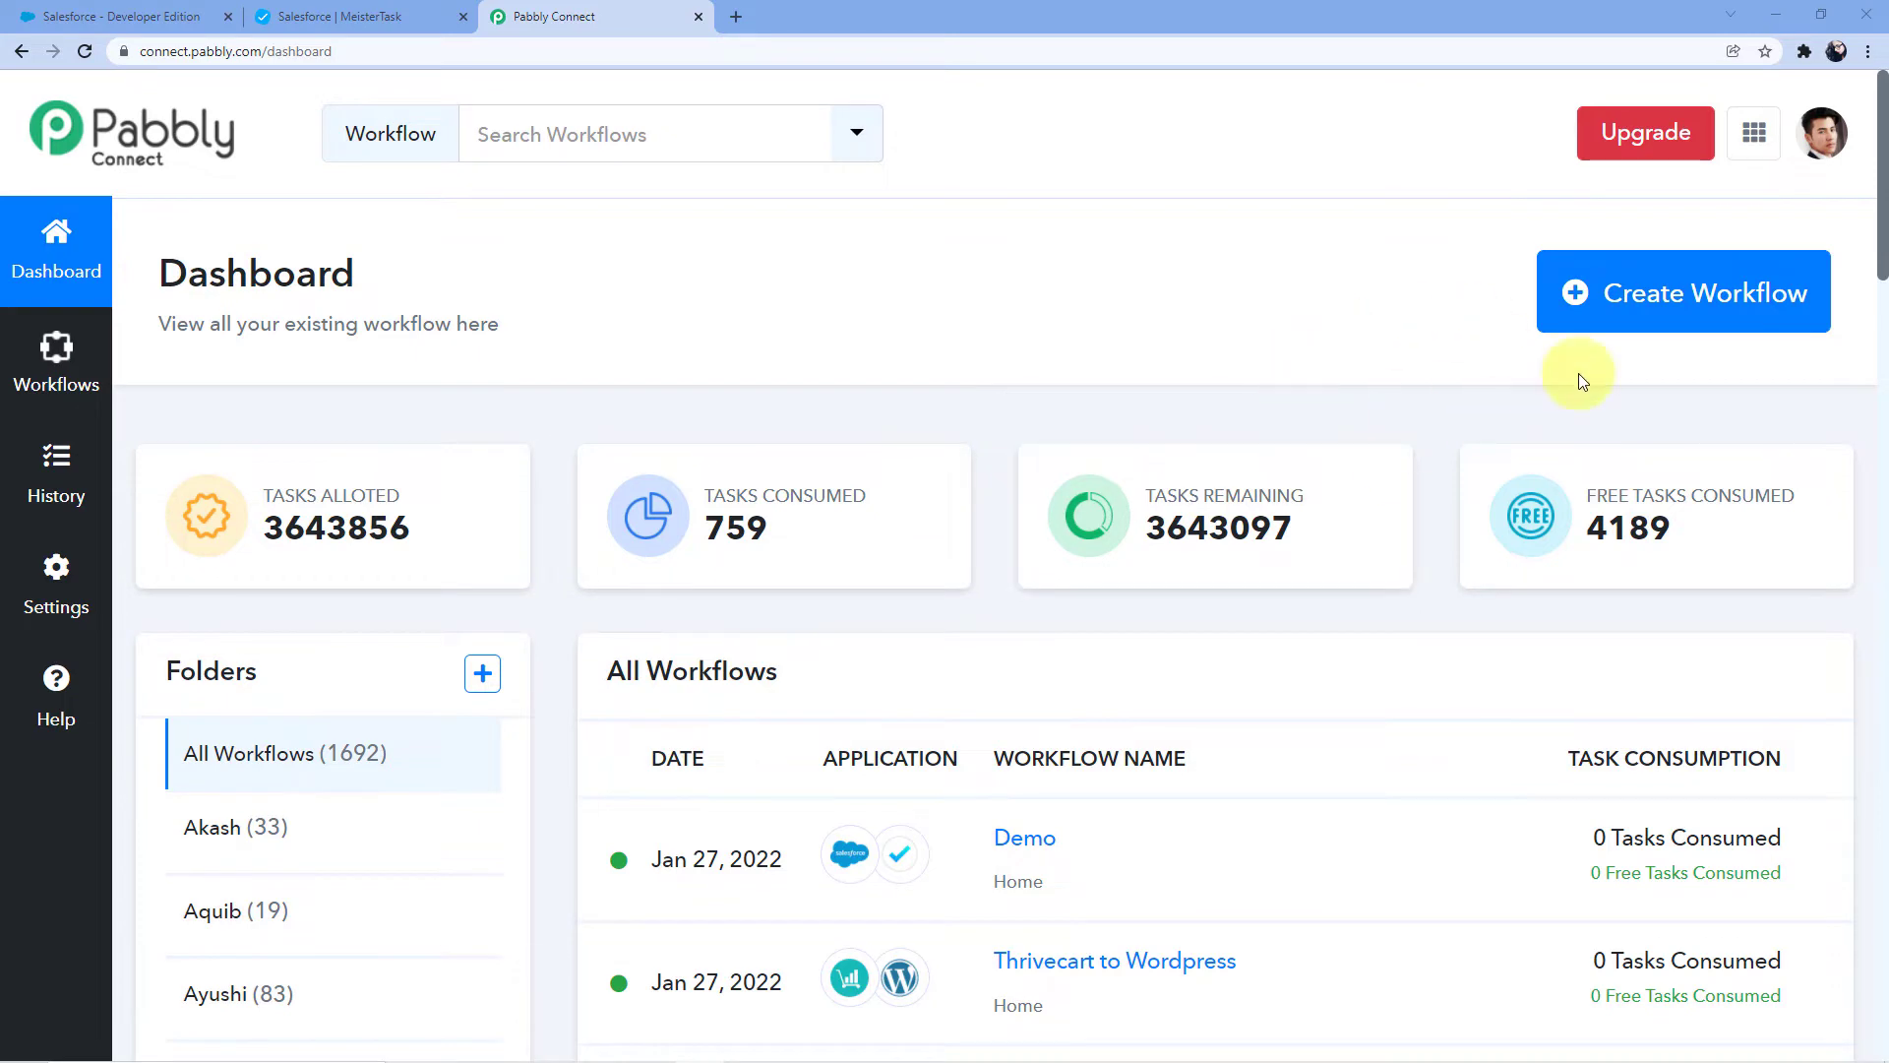
Create a new workflow named "Salesforce to MeisterTask".
left_click(1631, 293)
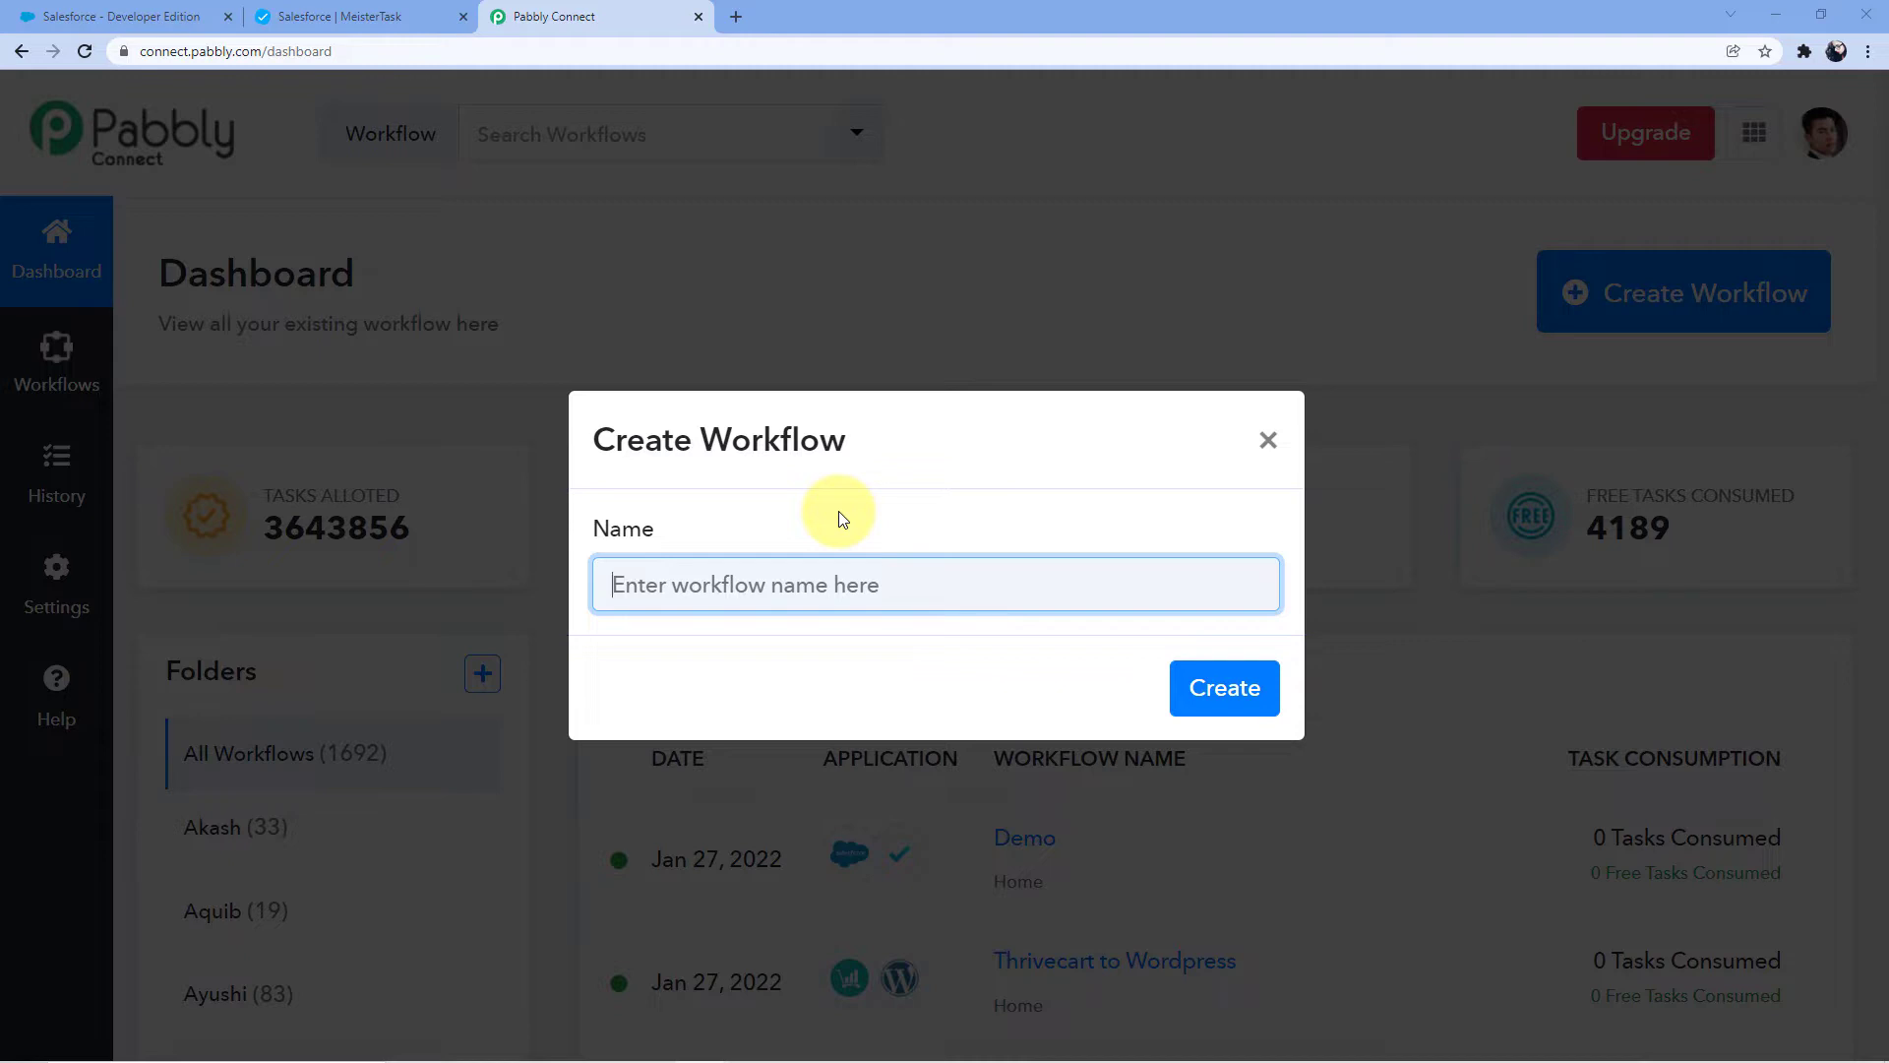
type("Sales")
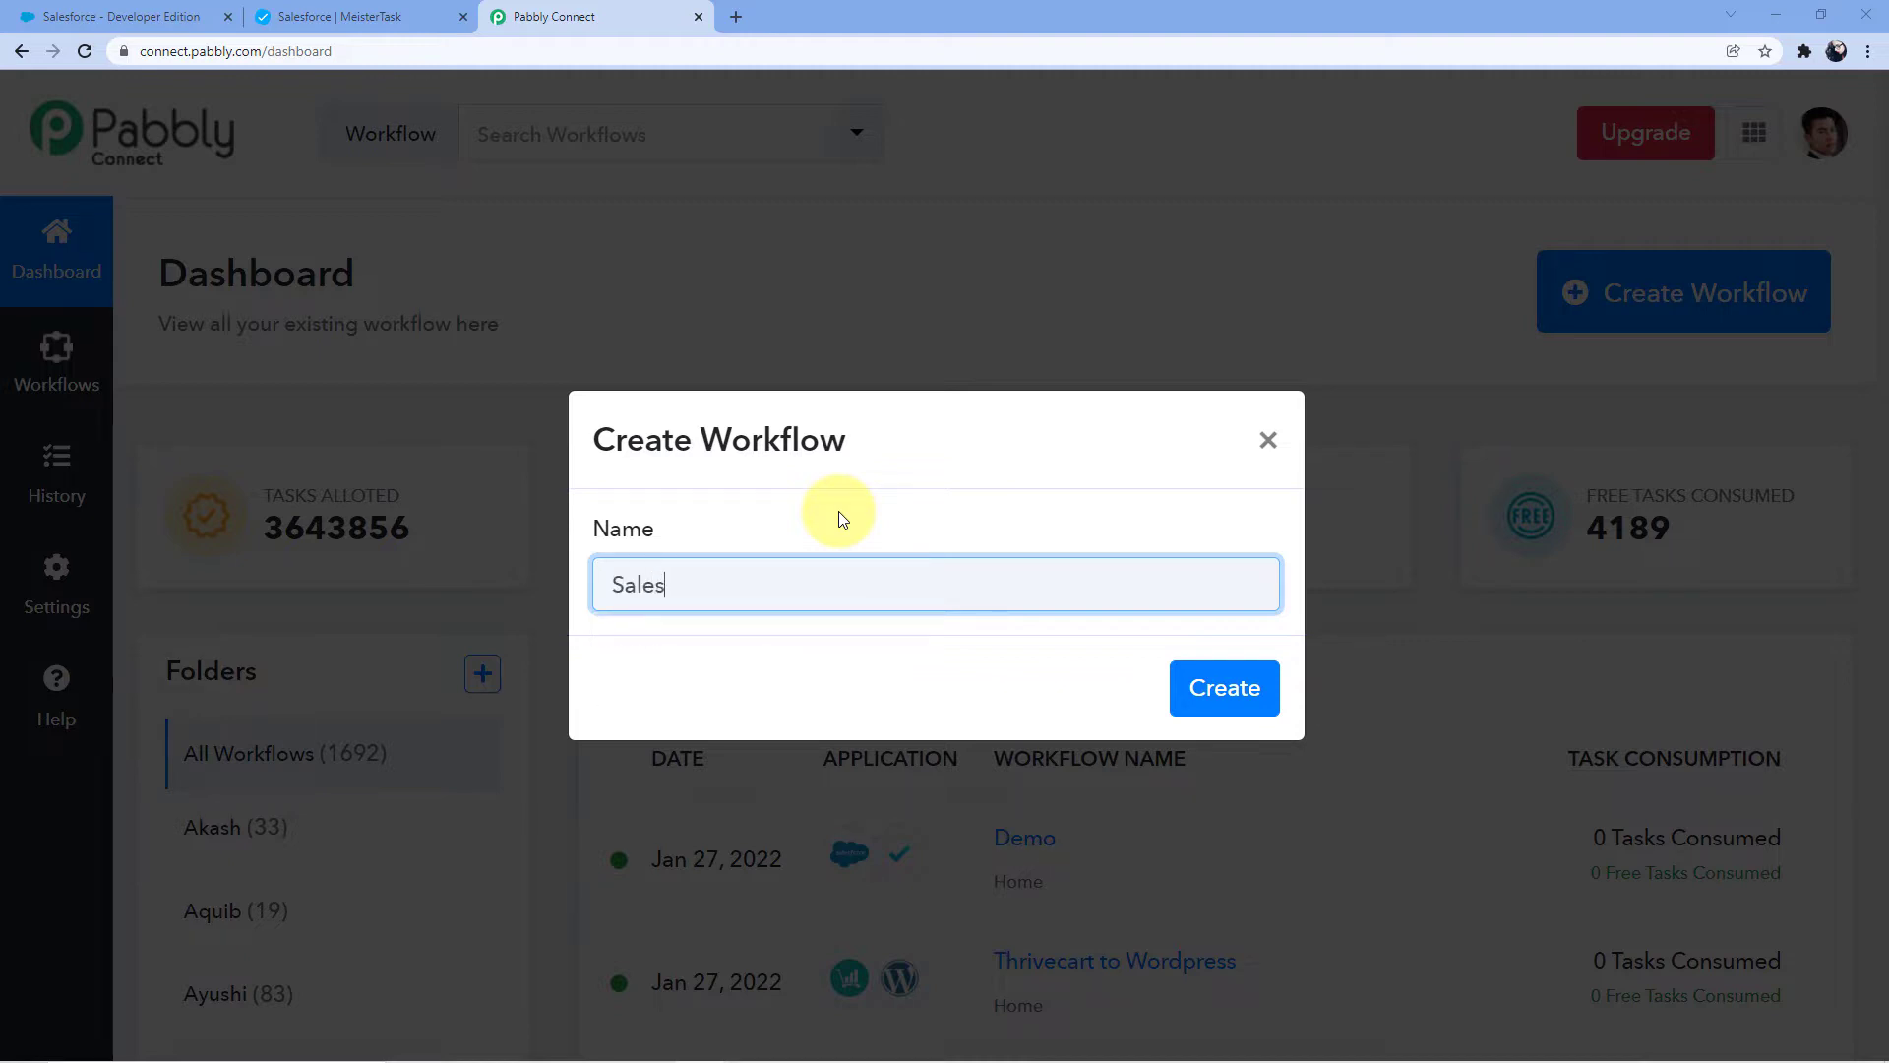
type("force to M")
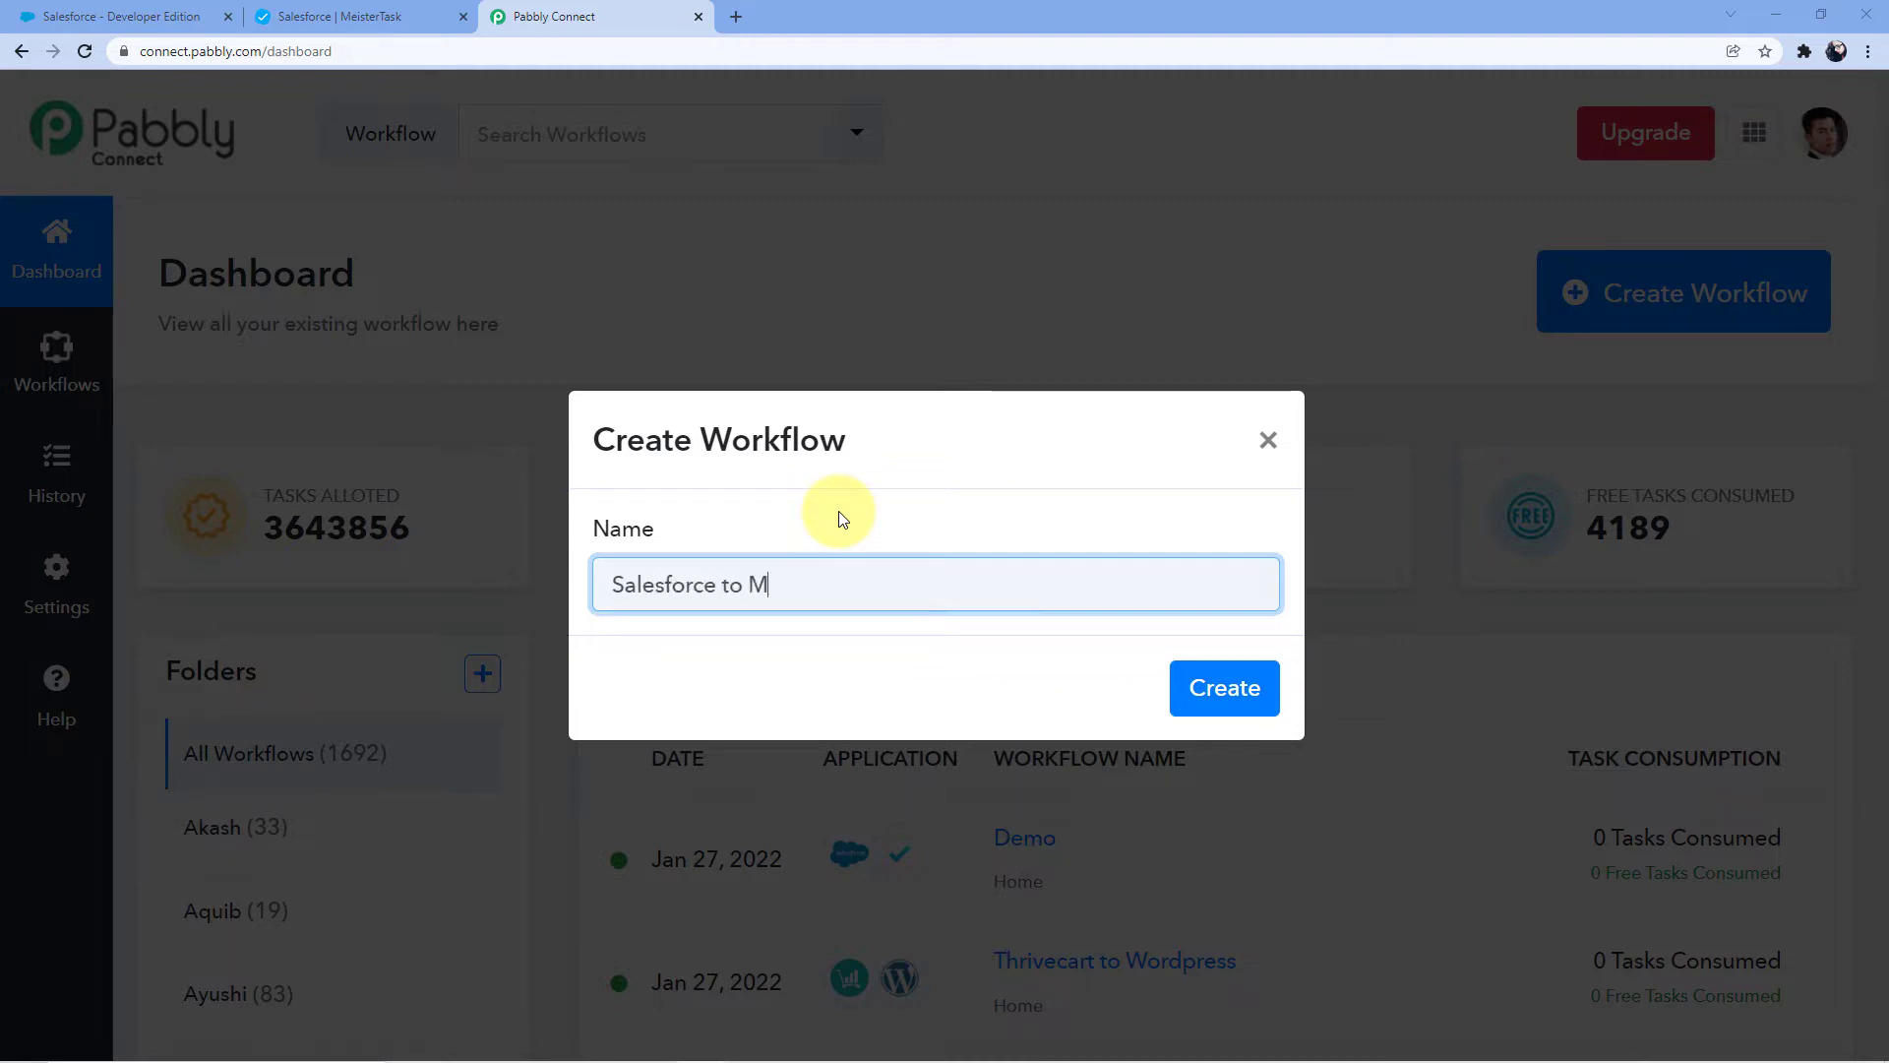
type("eisterTask")
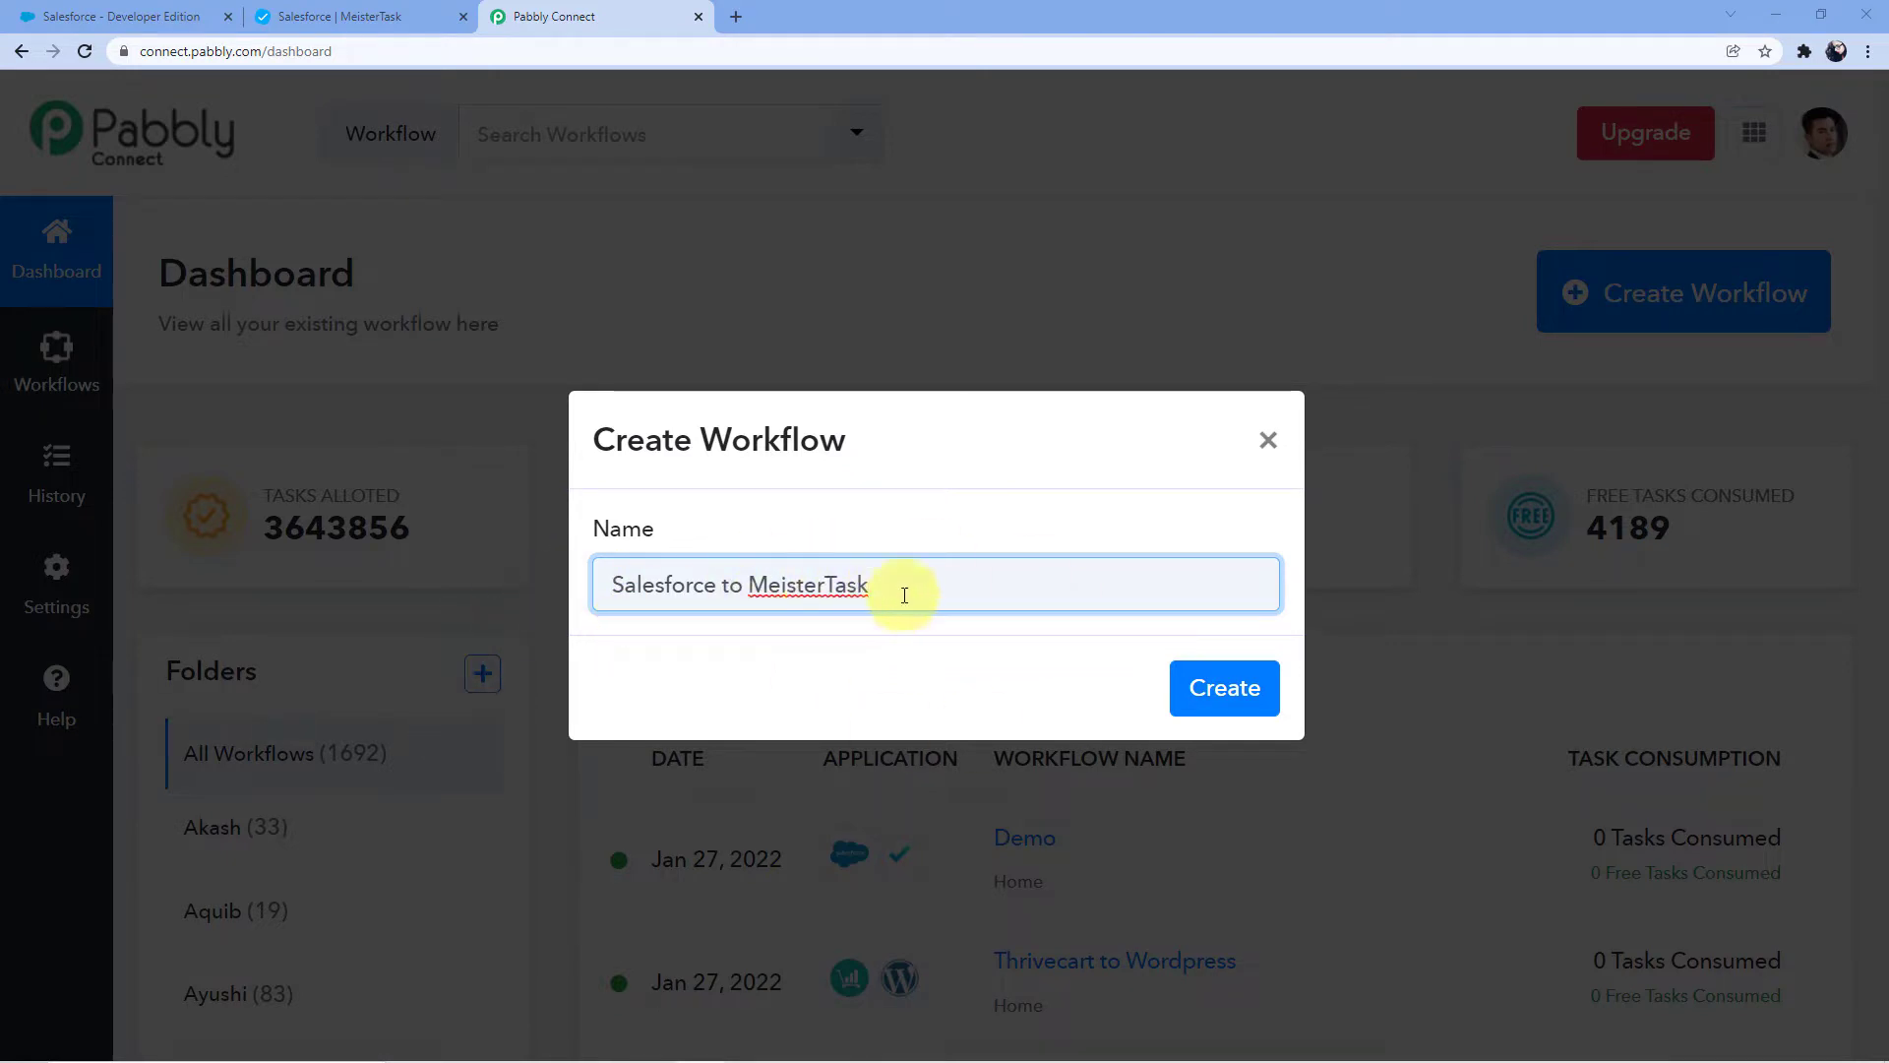
left_click(1237, 694)
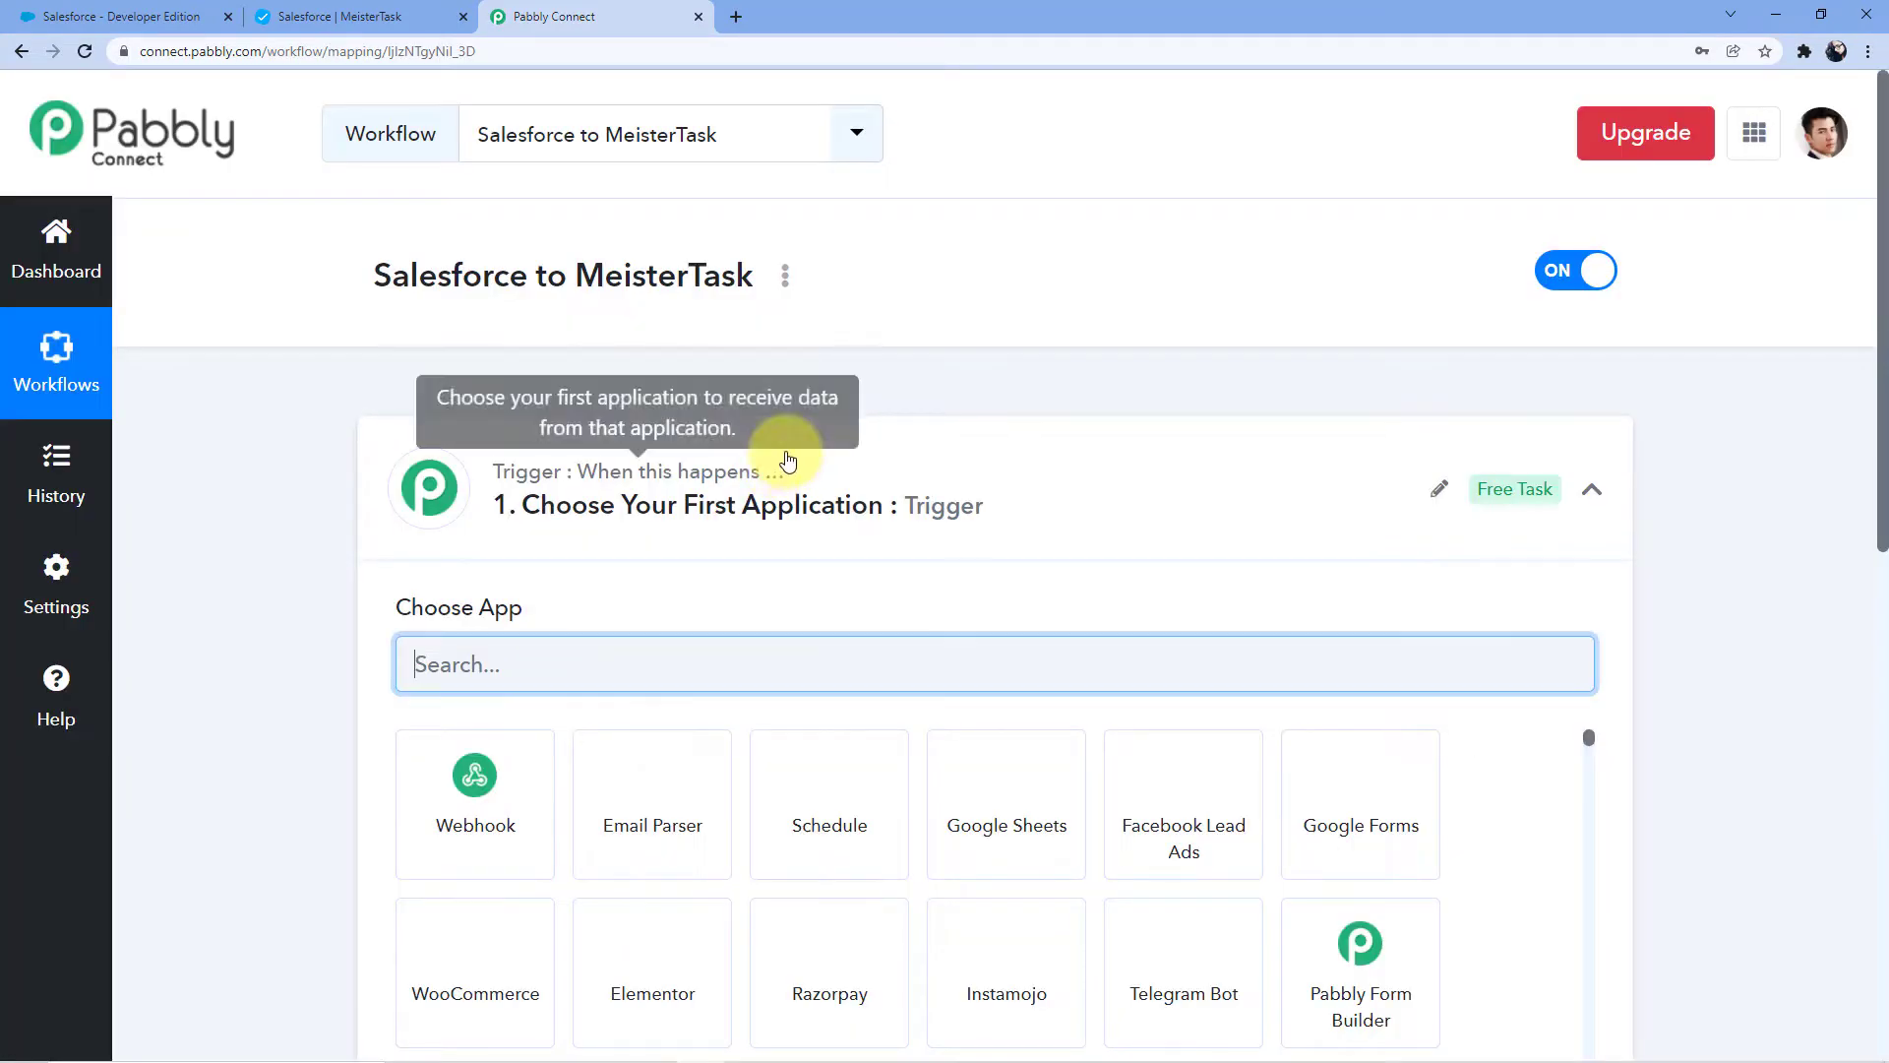
left_click(801, 476)
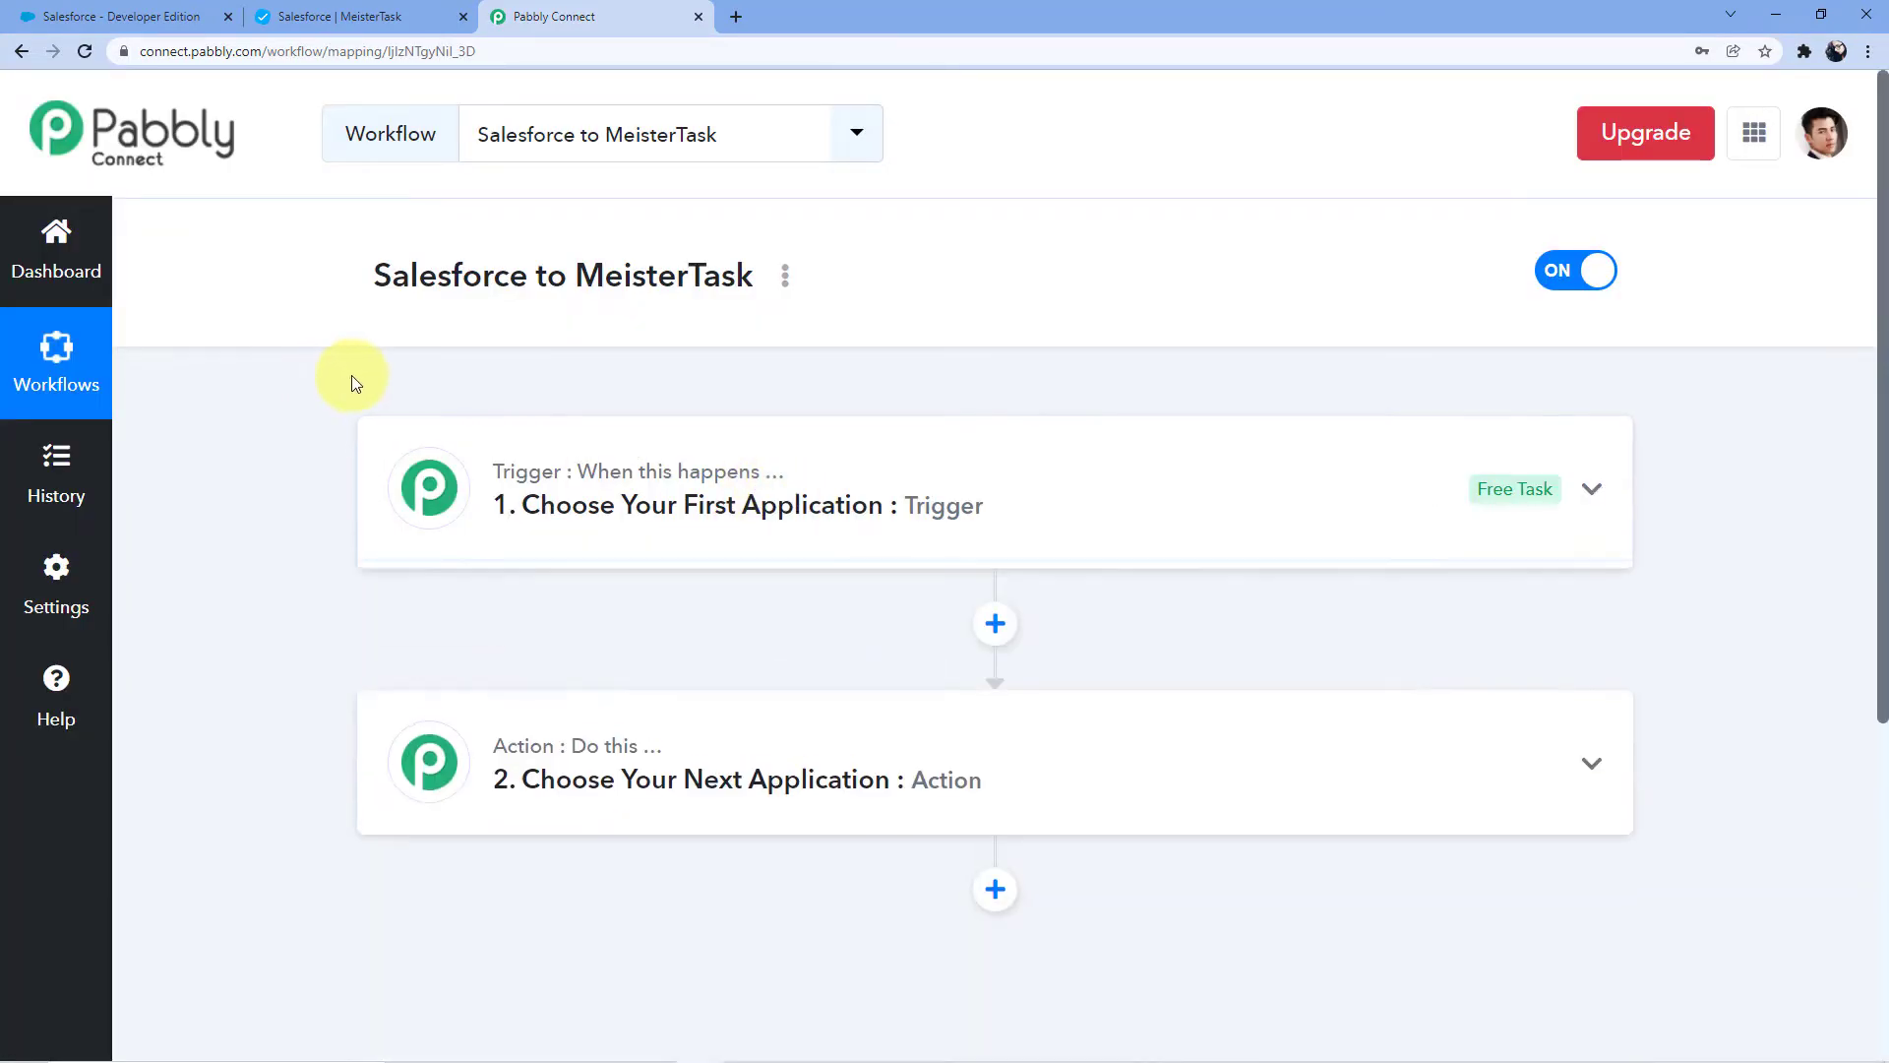
scroll(351, 380, "down", 1)
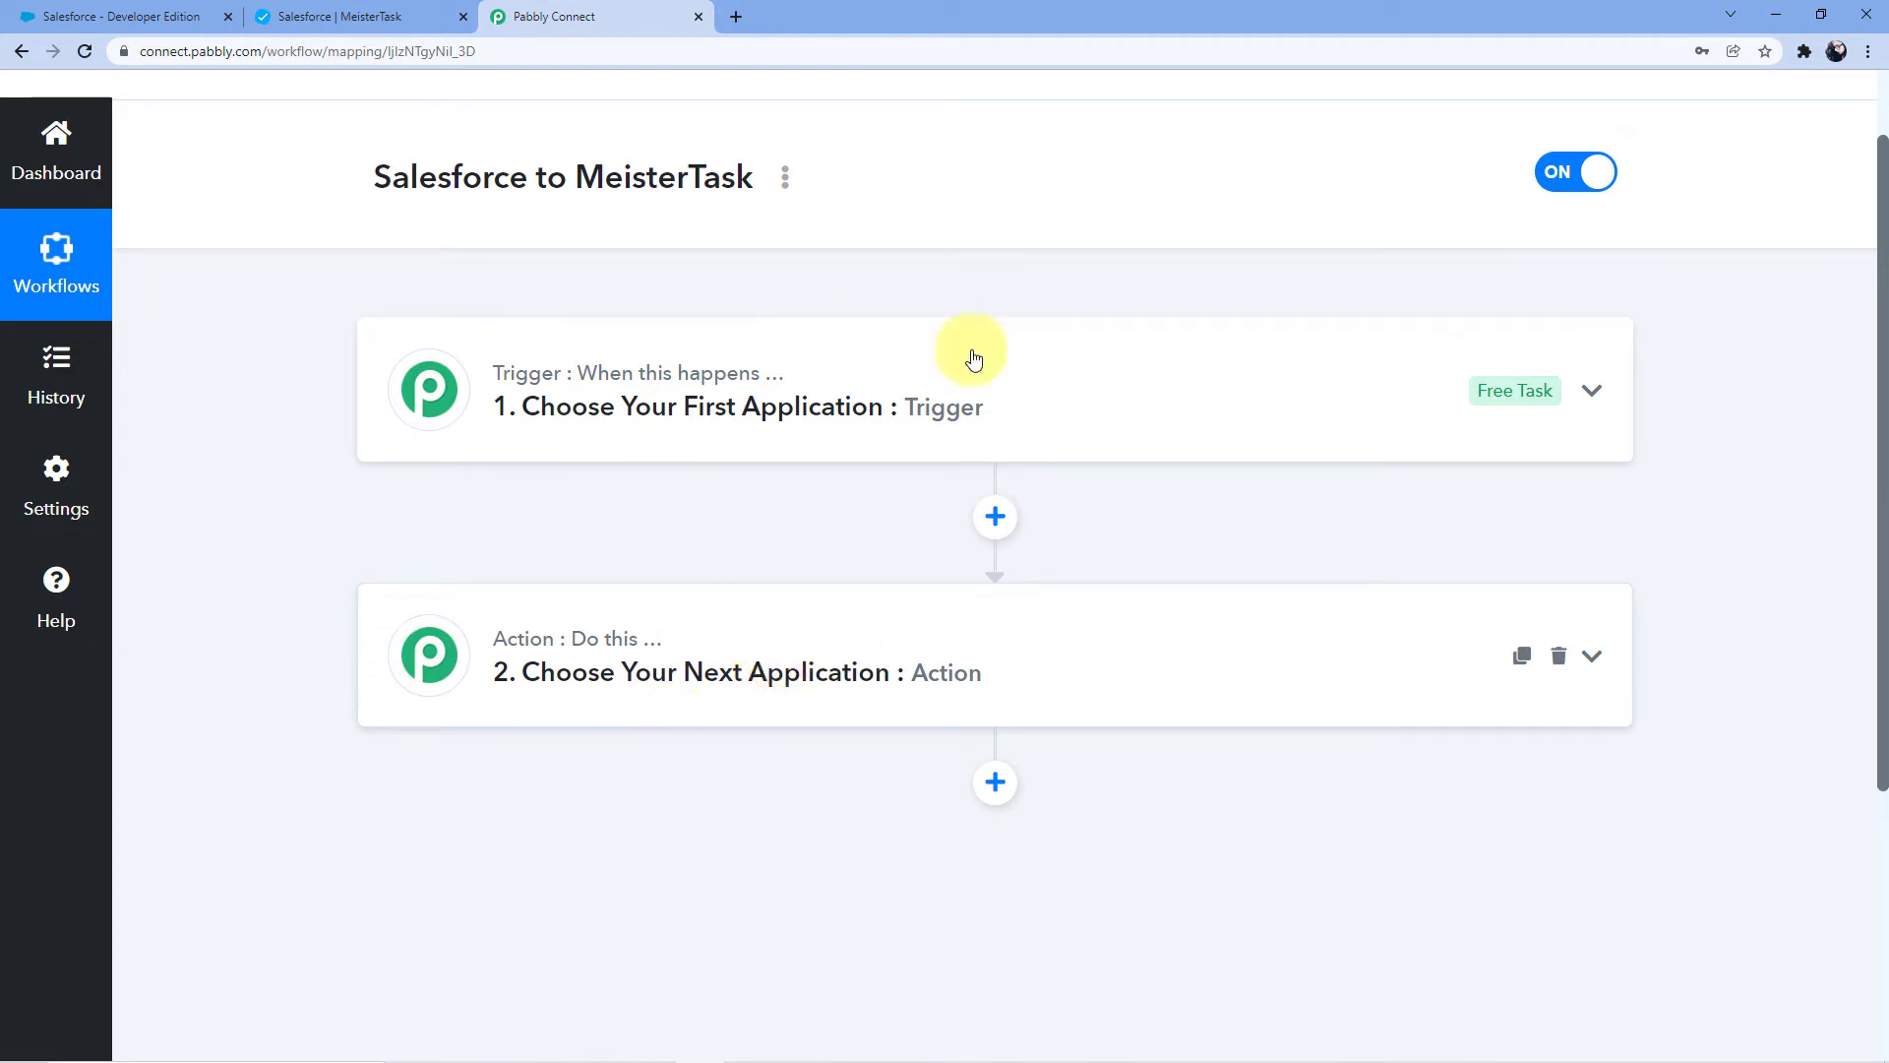
left_click(714, 374)
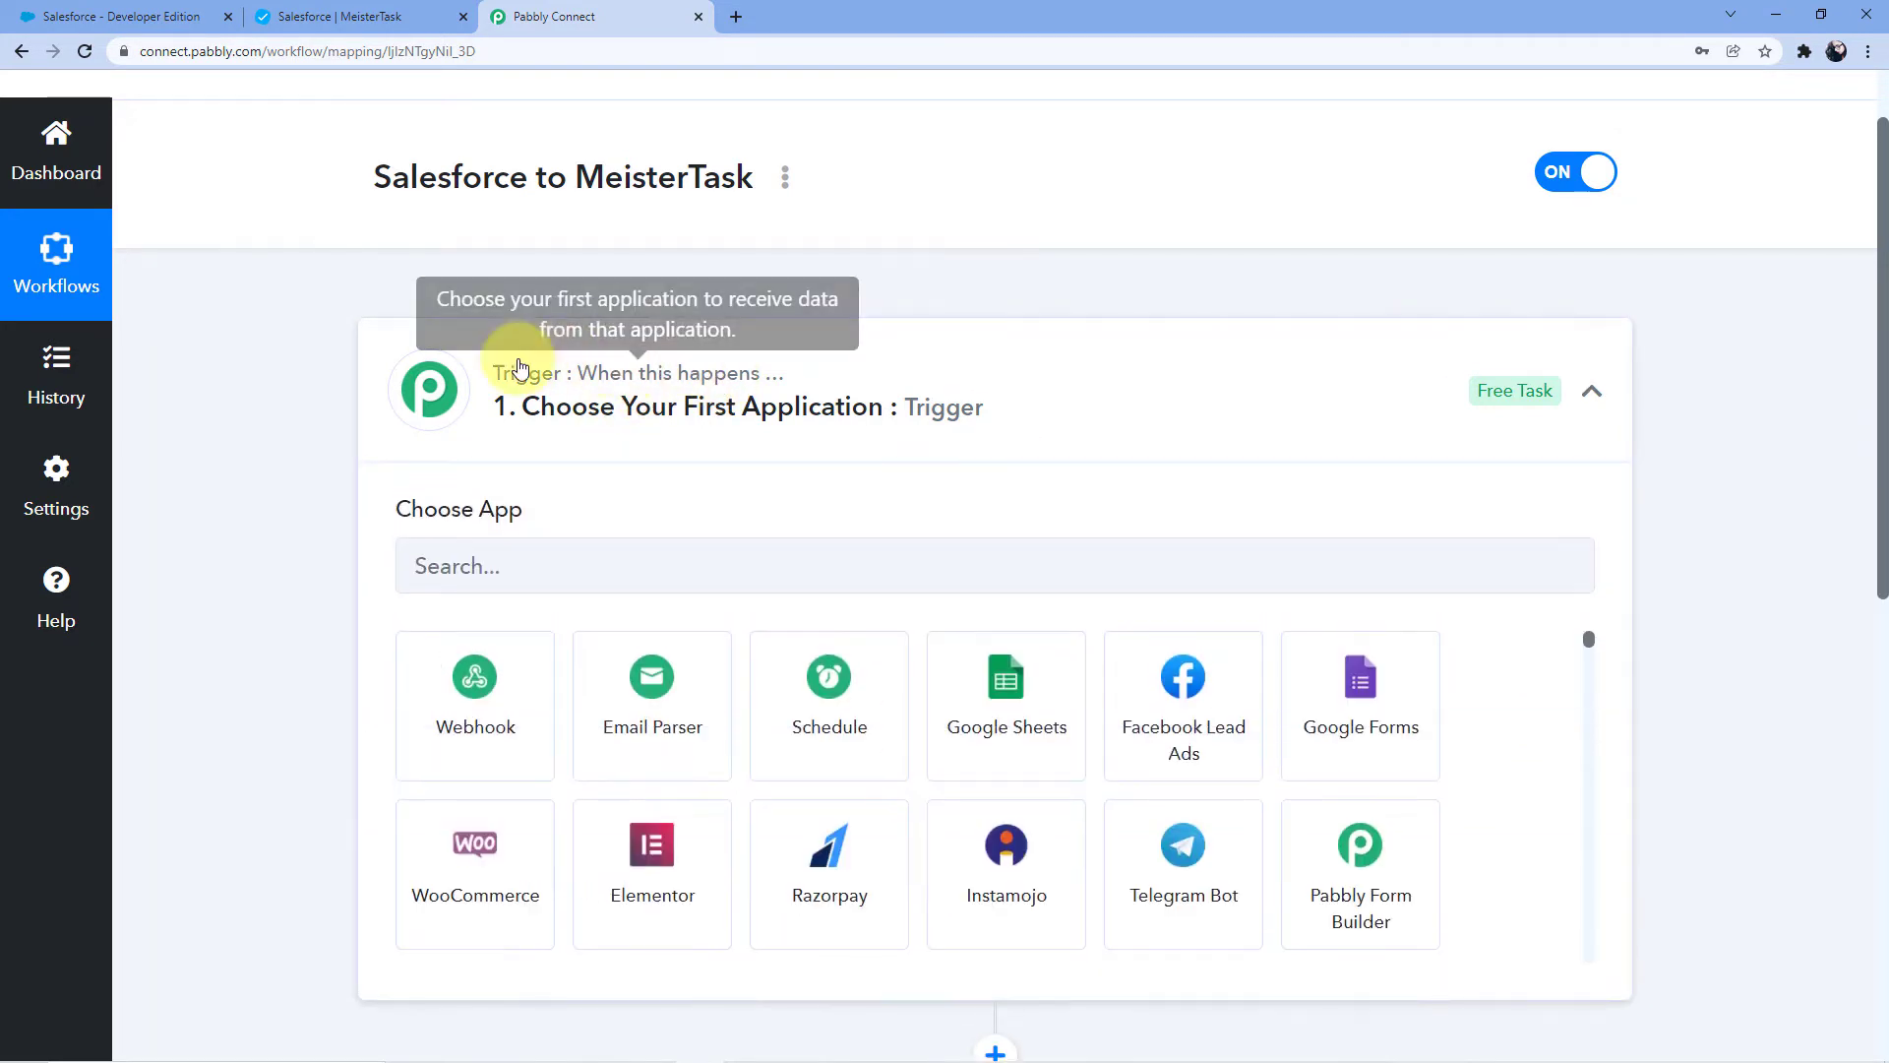
left_click(575, 379)
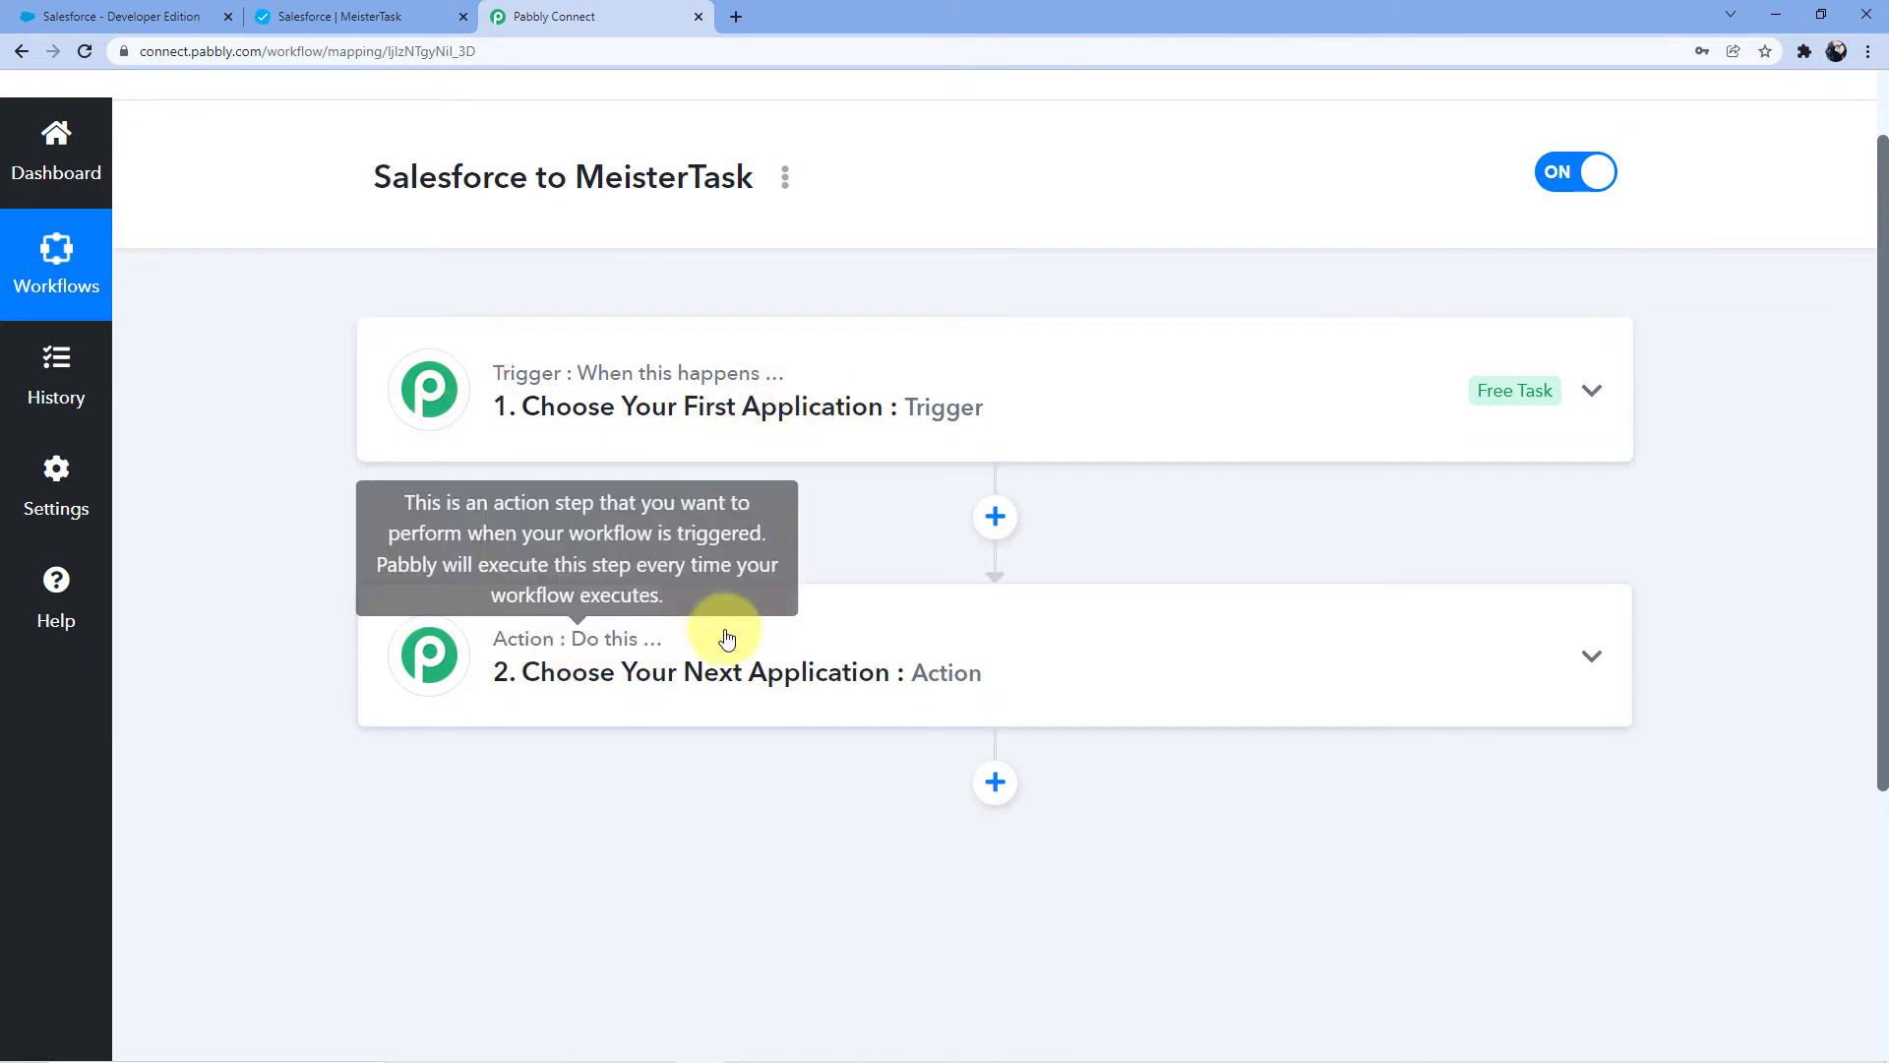
Set the workflow's trigger application to Salesforce with New Lead as the trigger event.
left_click(763, 347)
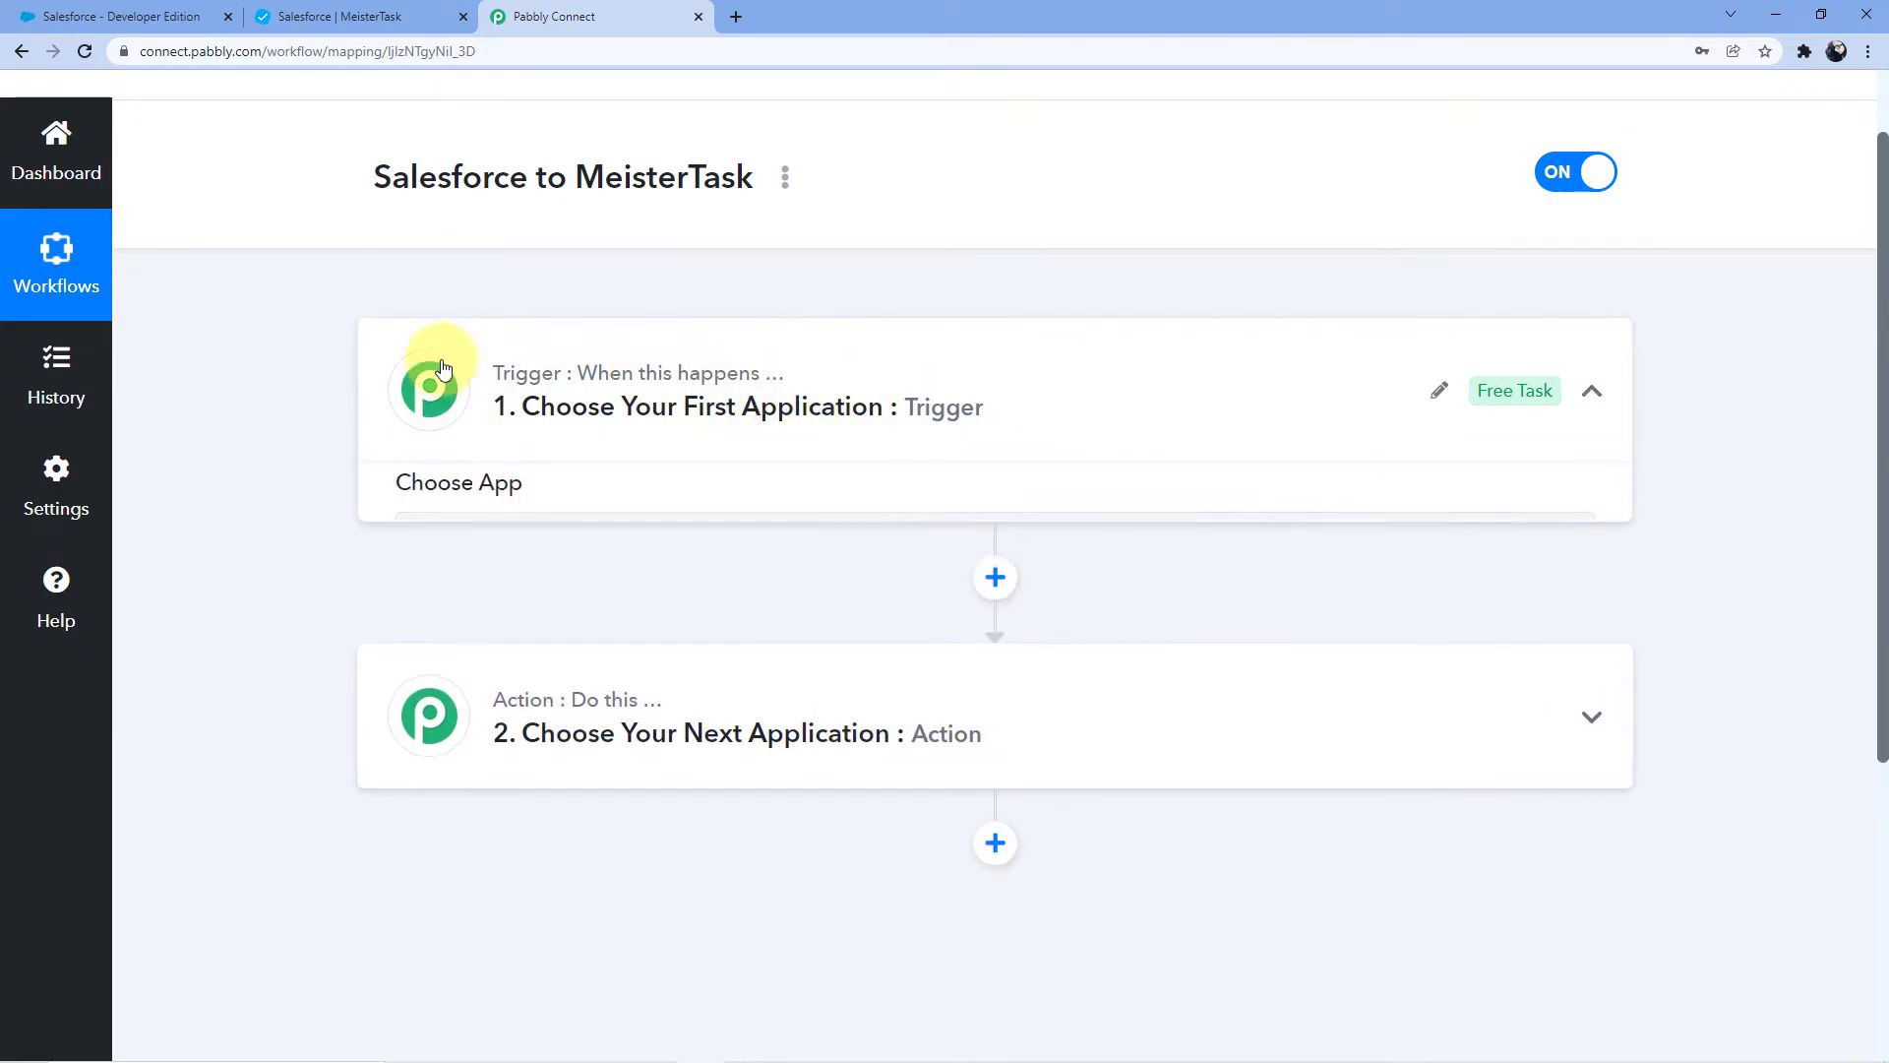
scroll(591, 455, "down", 1)
scroll(442, 389, "down", 1)
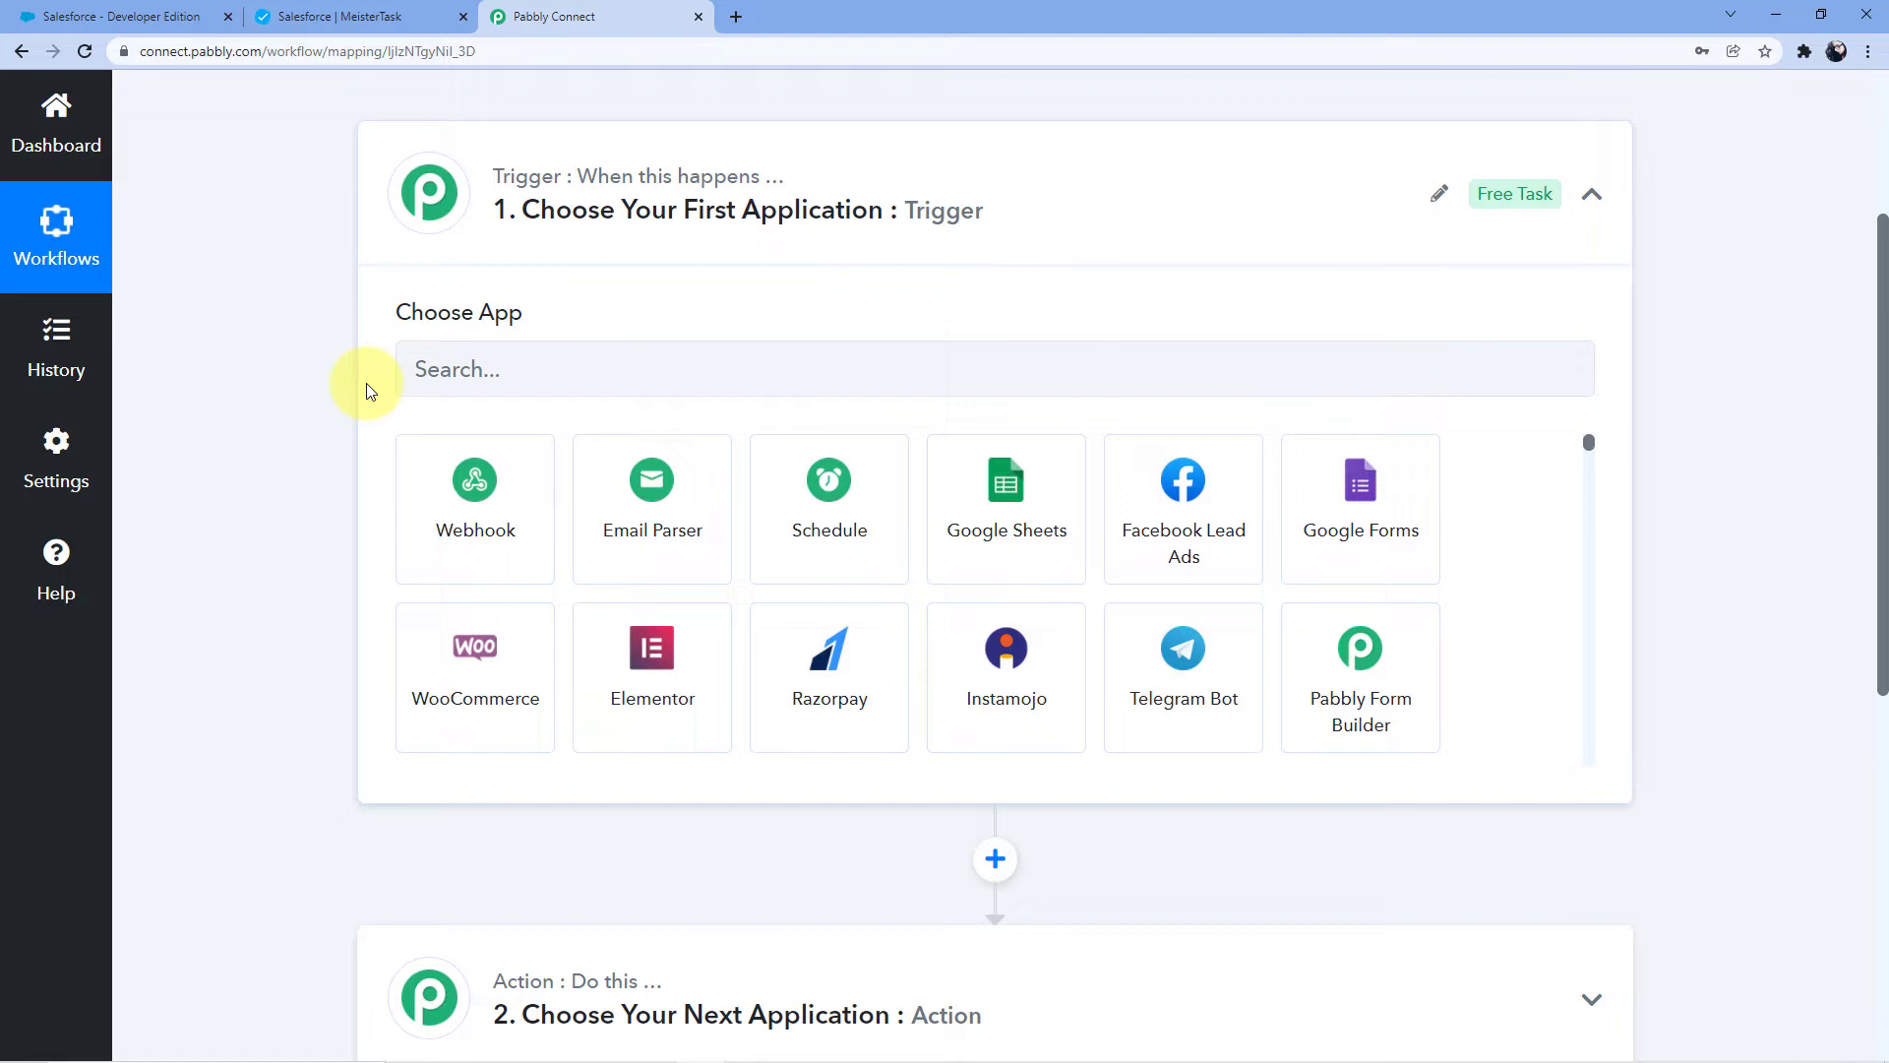
left_click(493, 370)
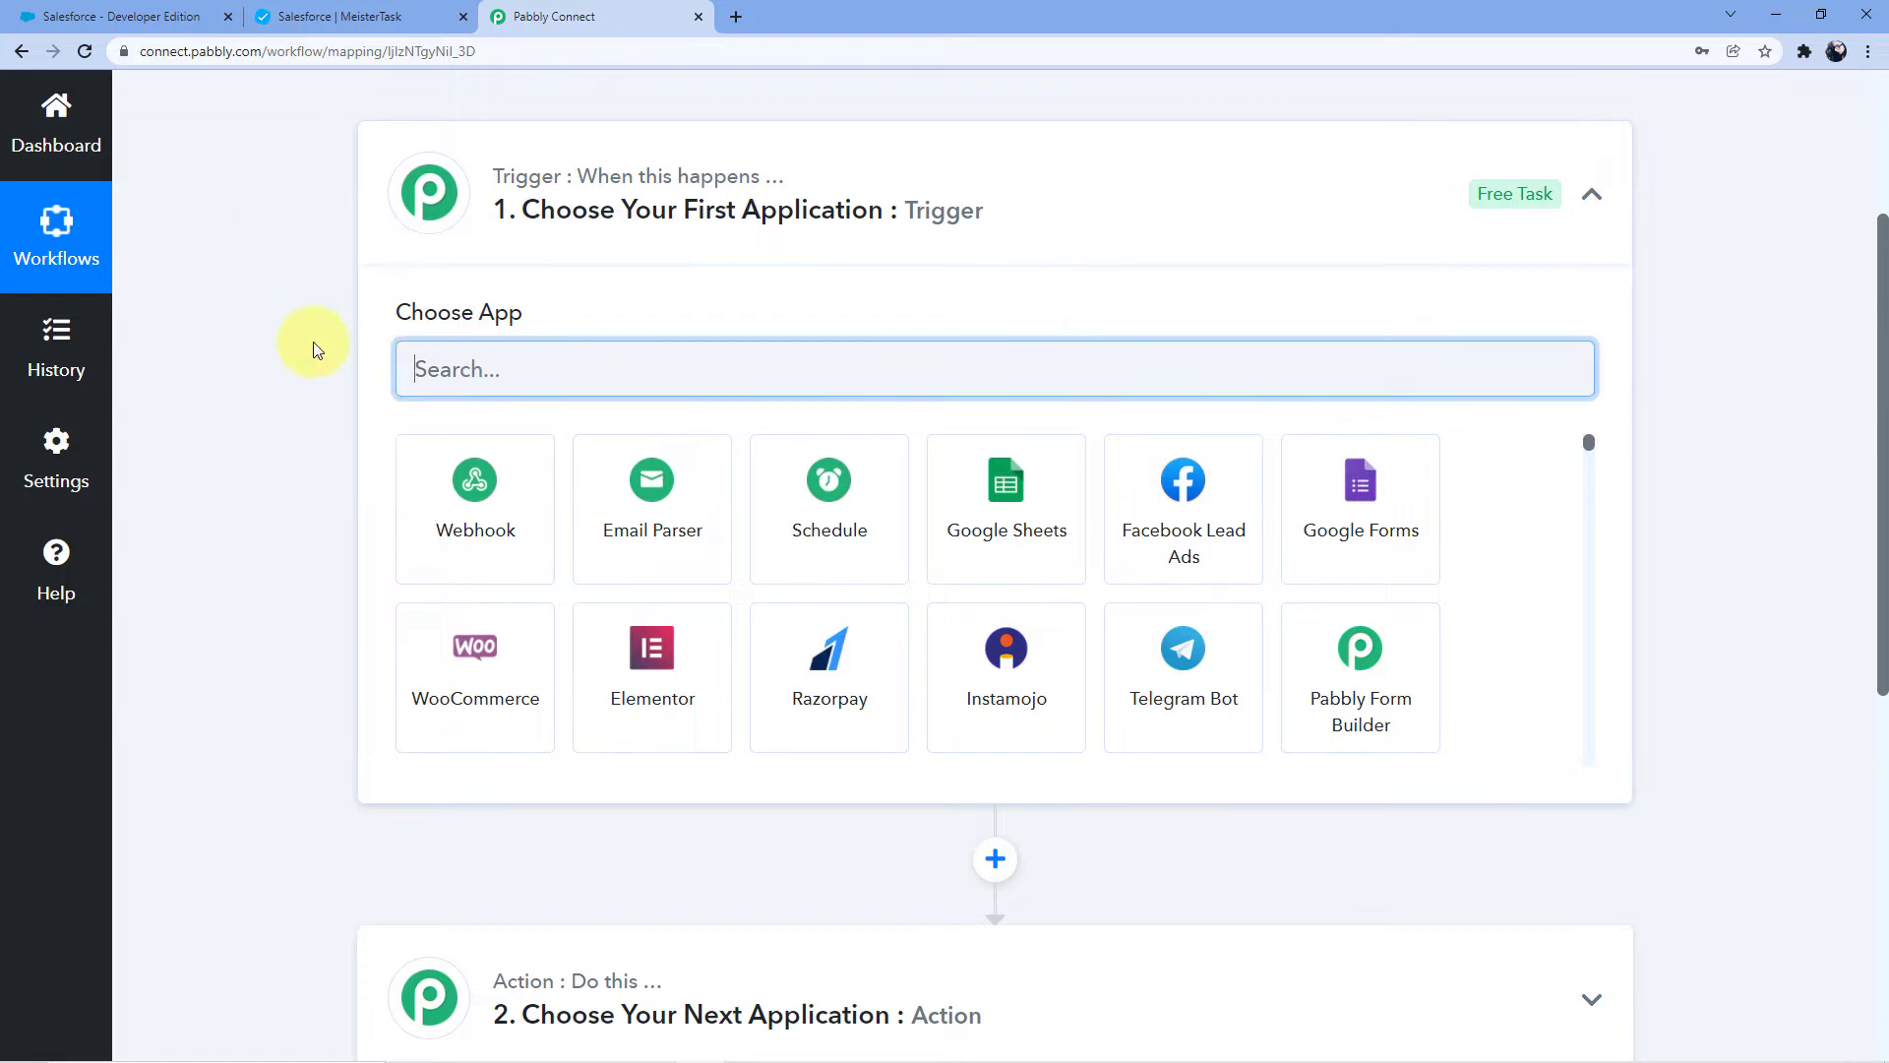
type("S")
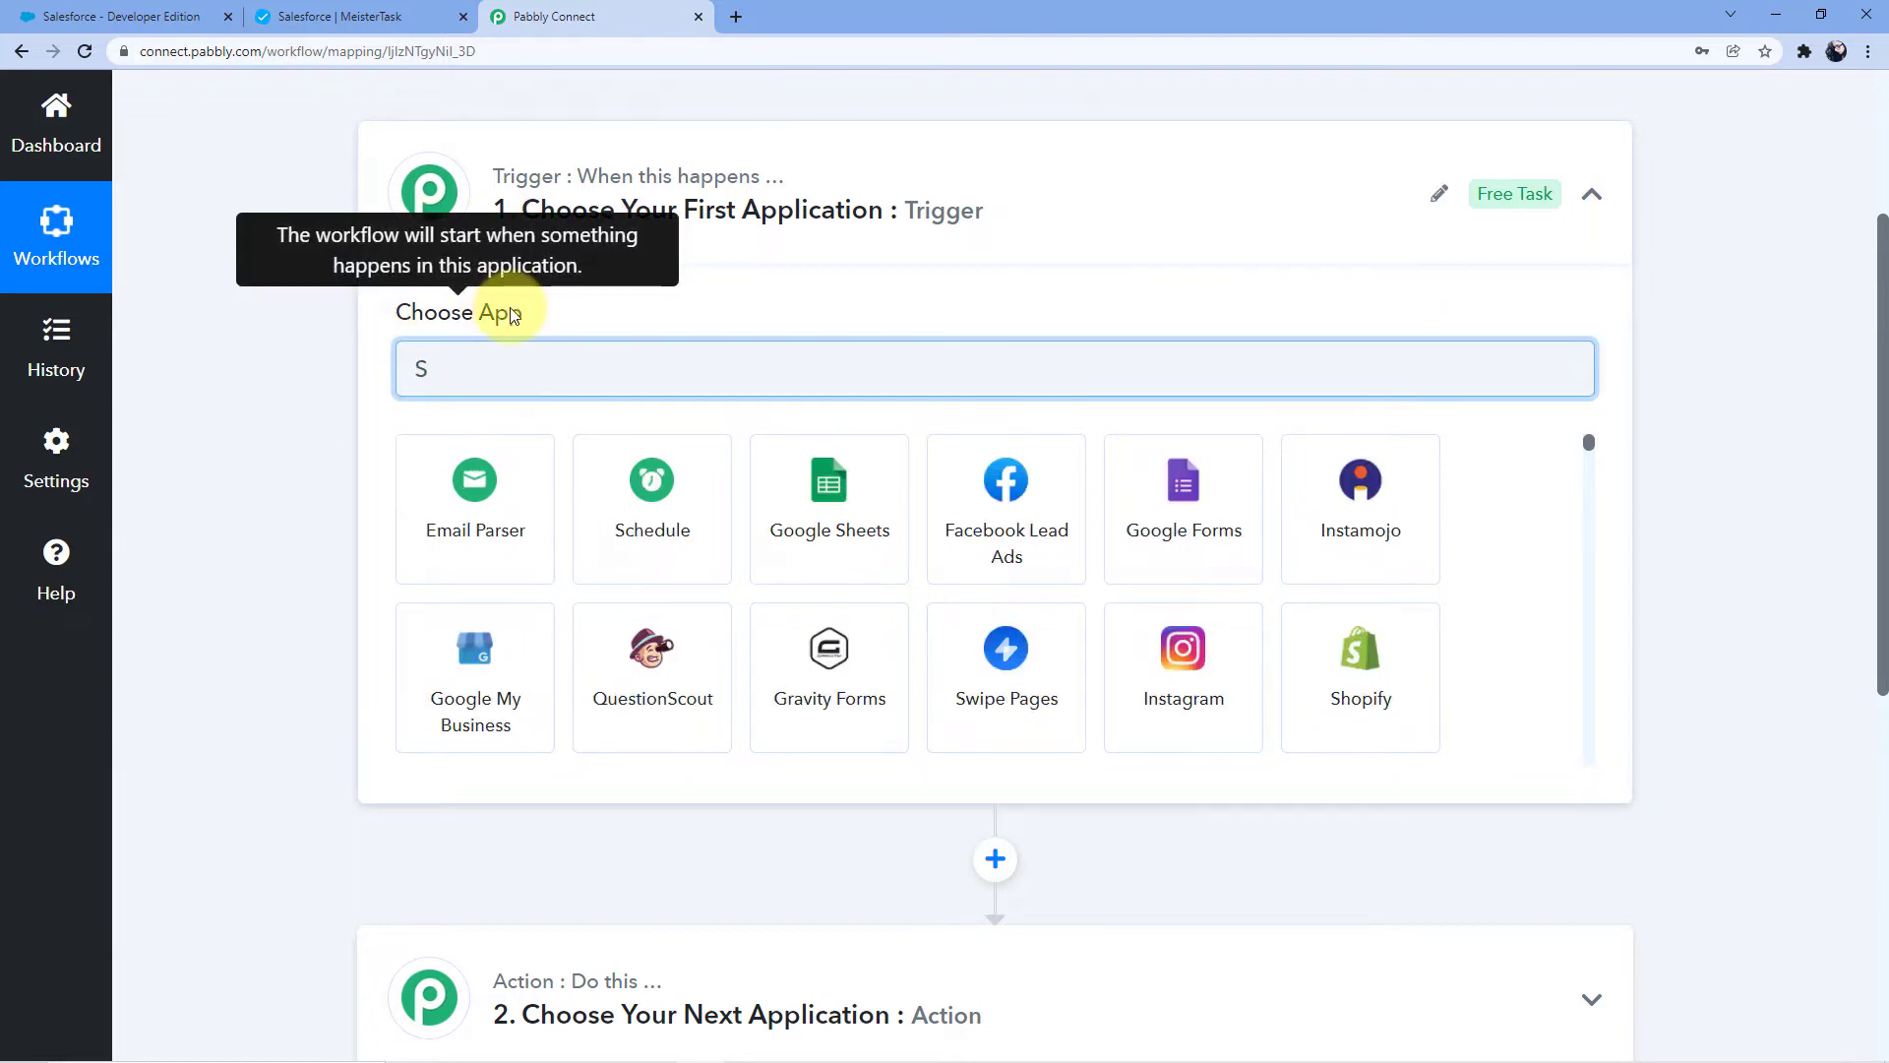
type("ales")
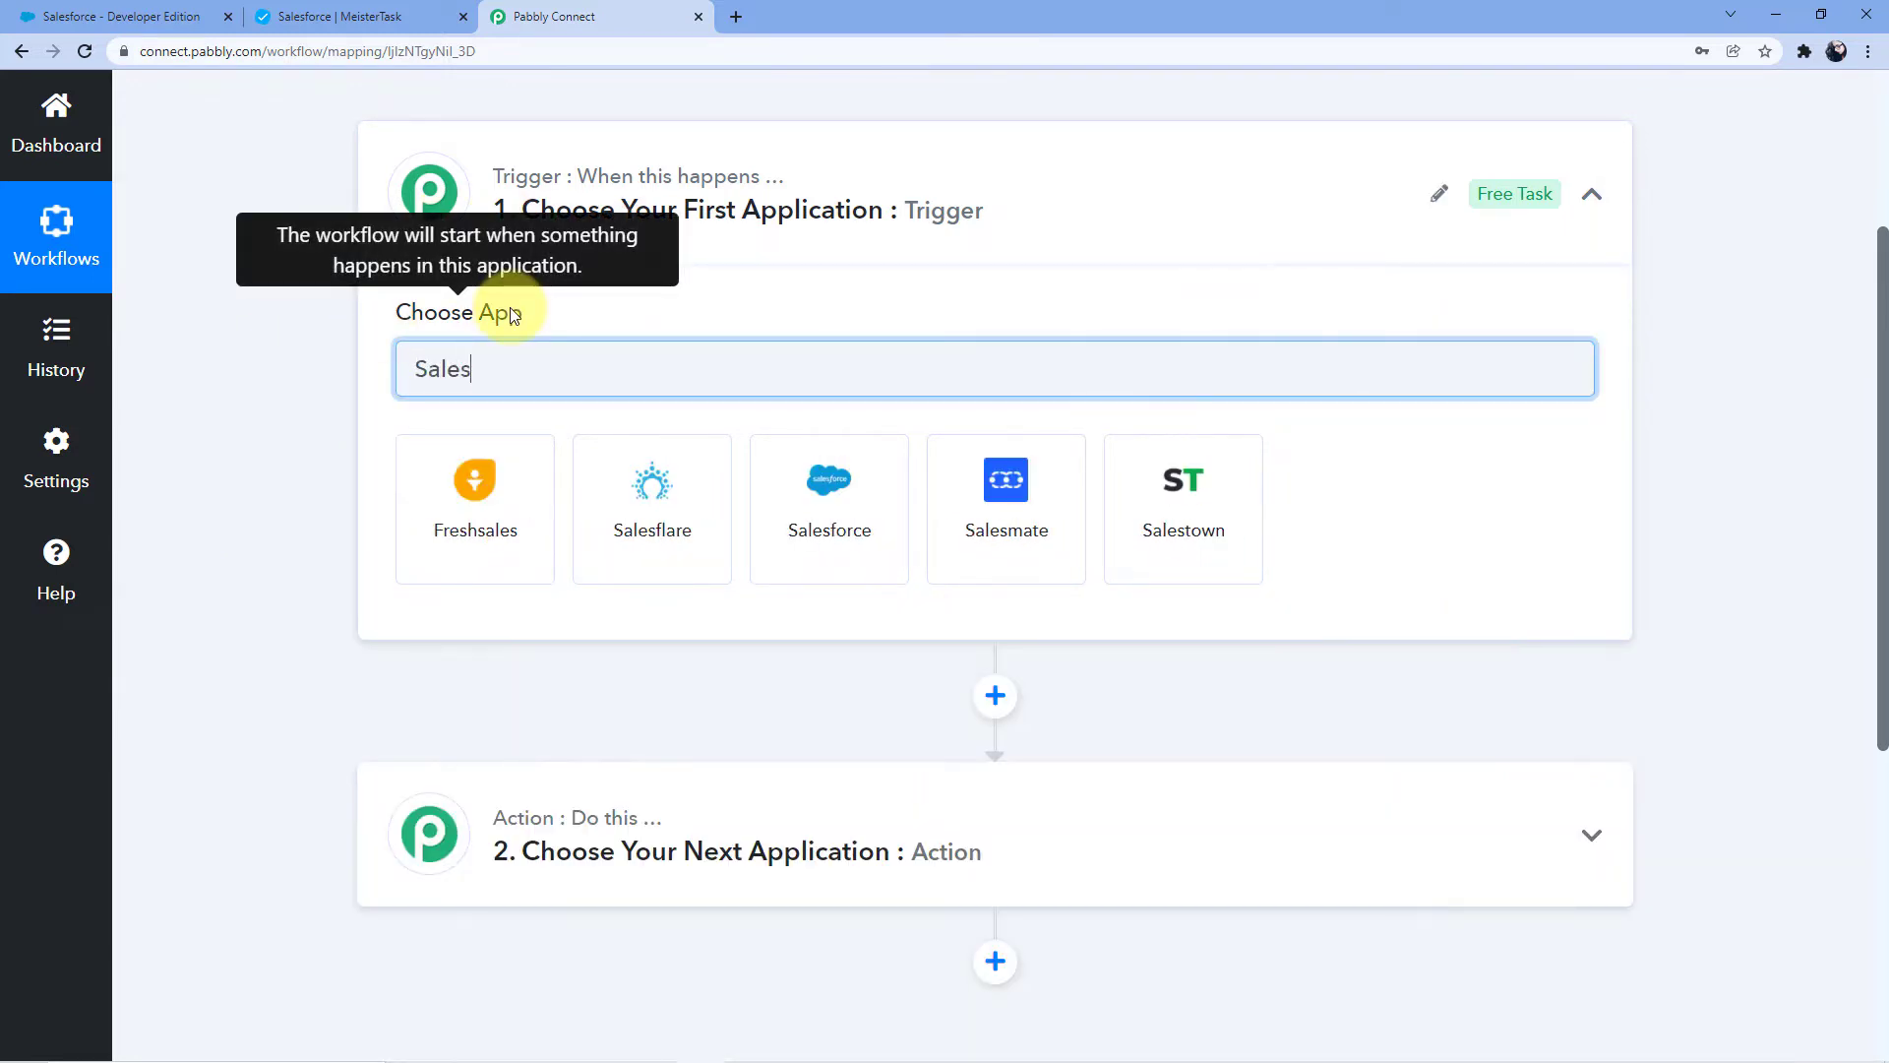
left_click(848, 553)
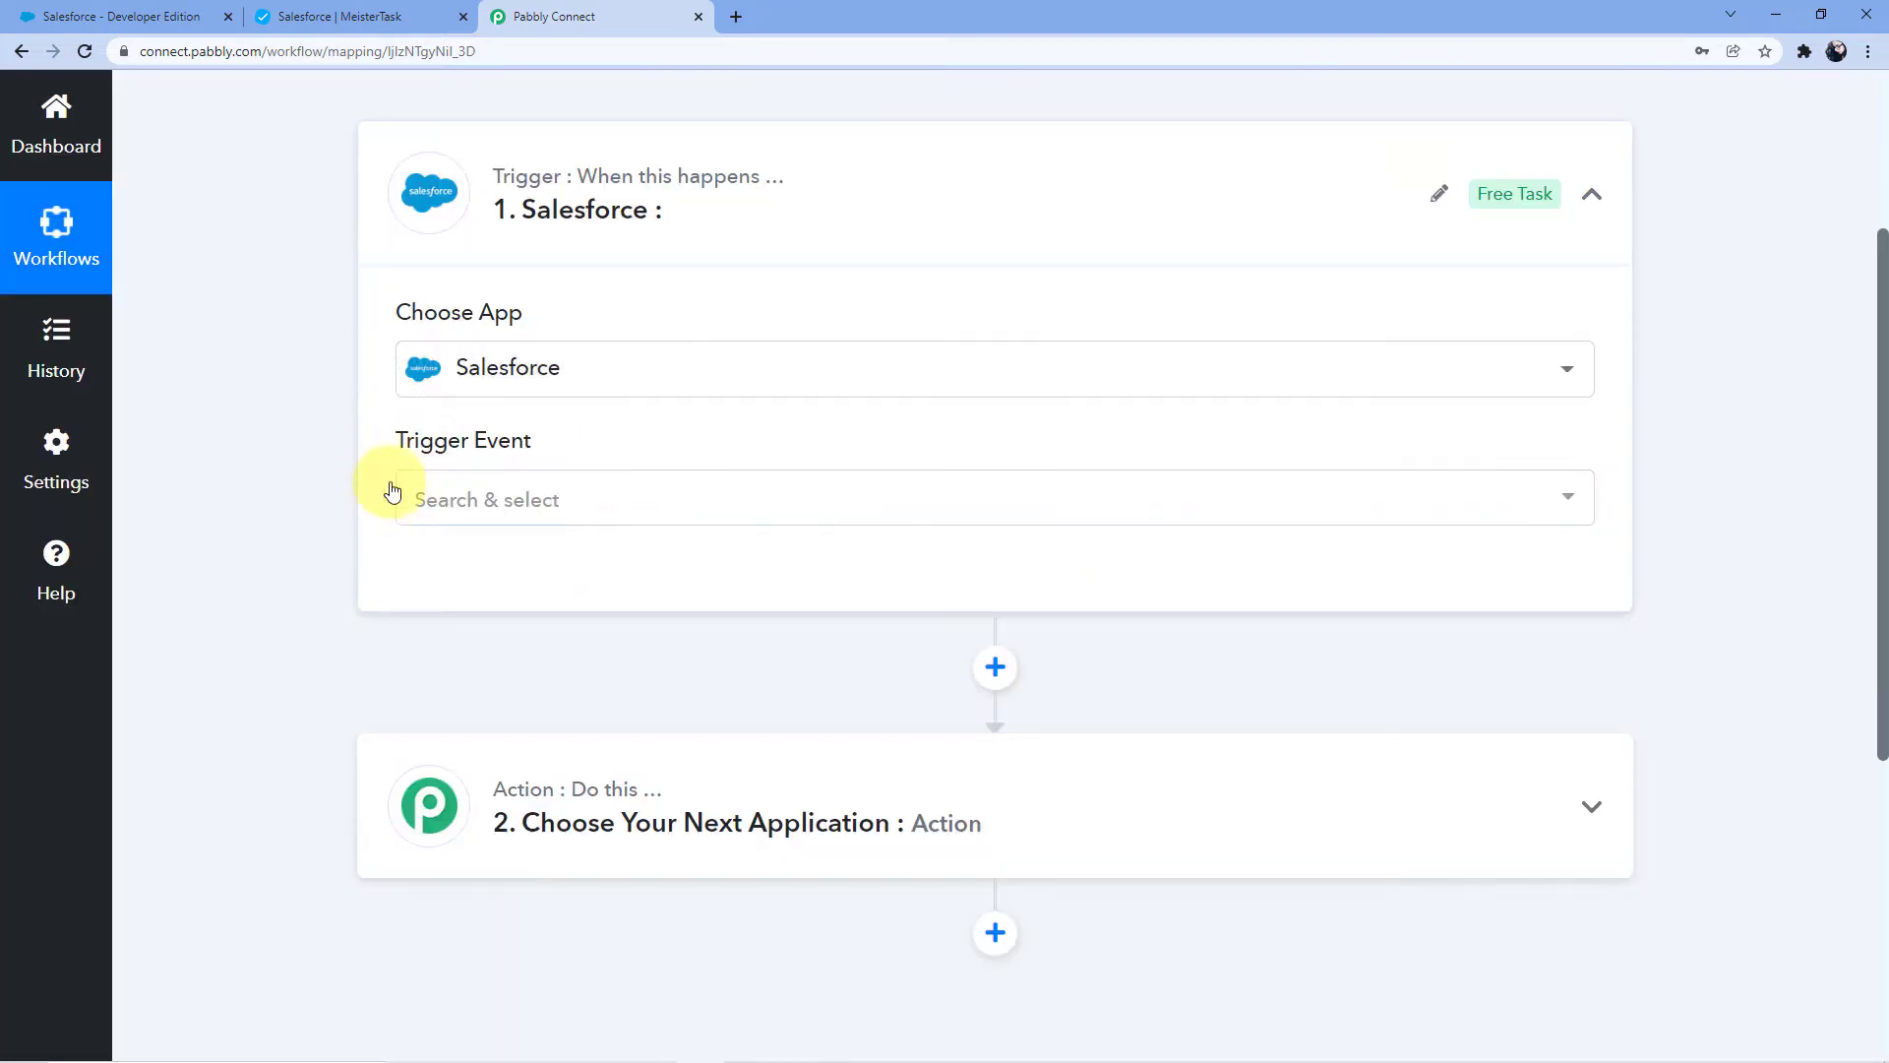
left_click(493, 498)
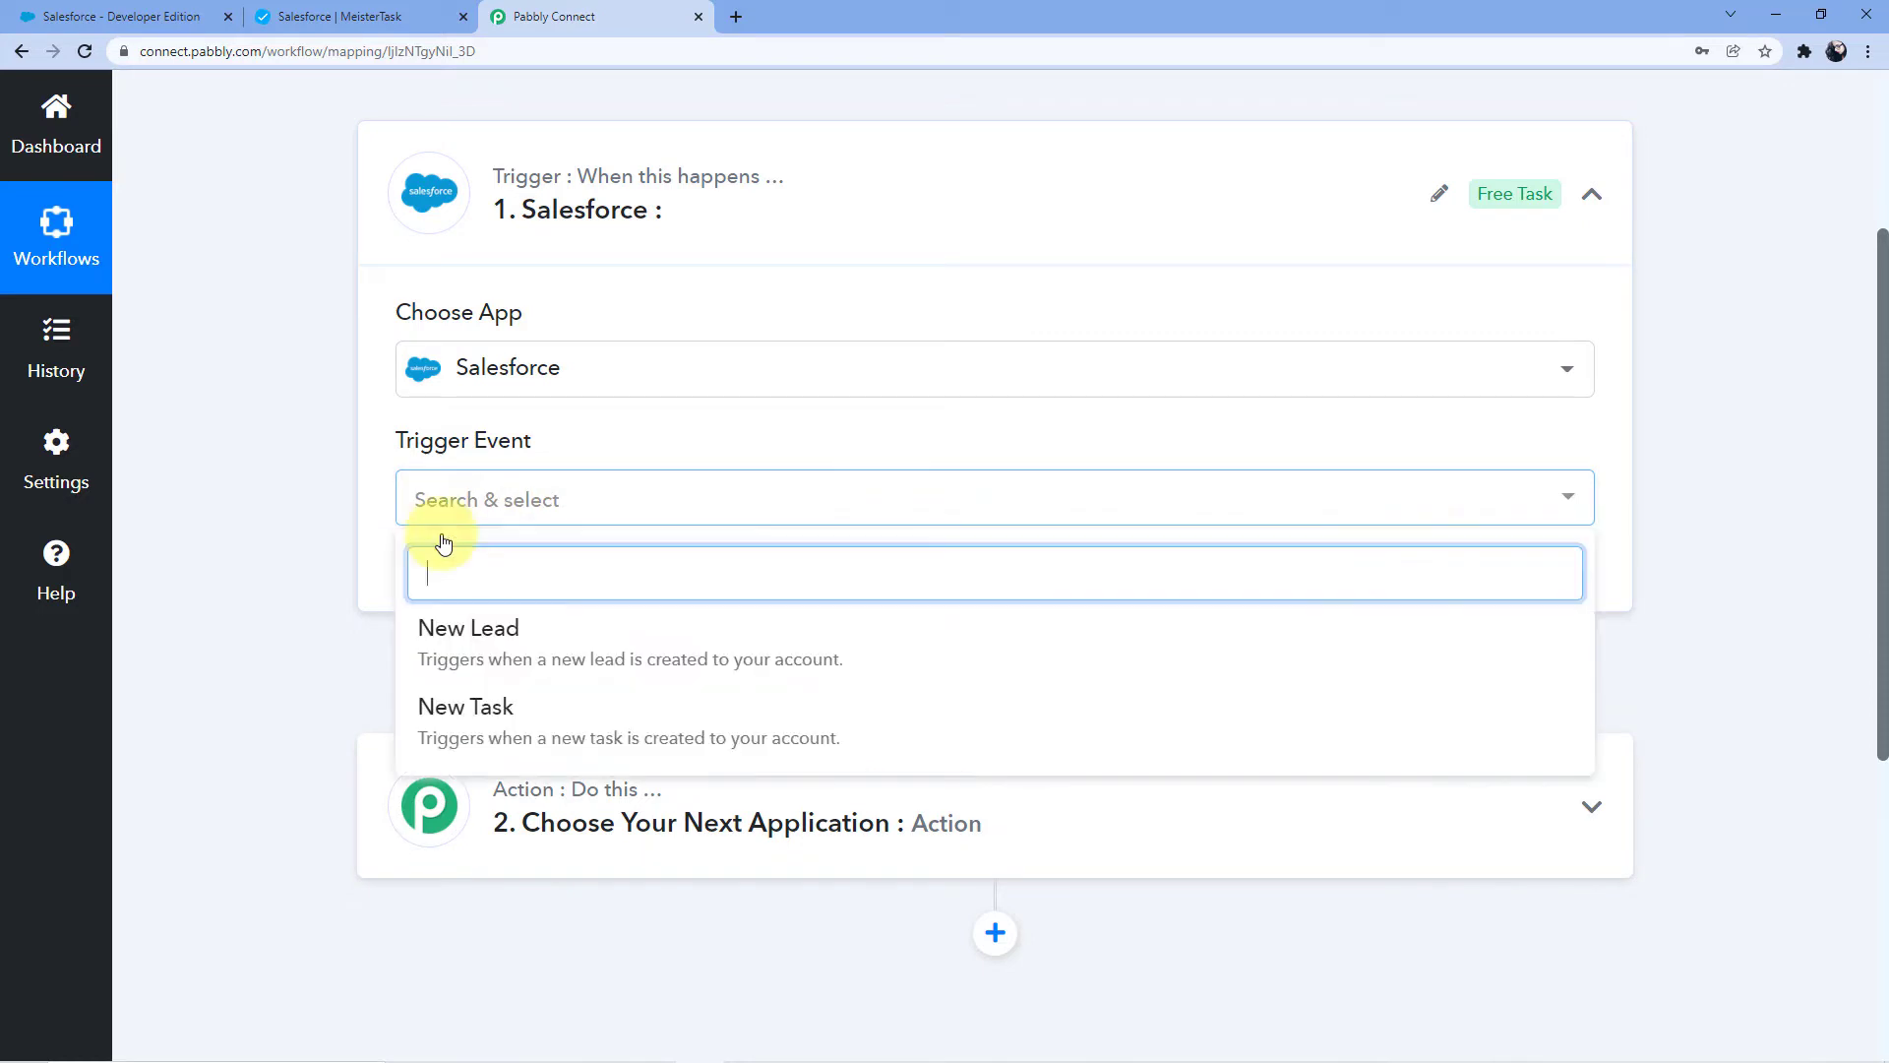
left_click(544, 629)
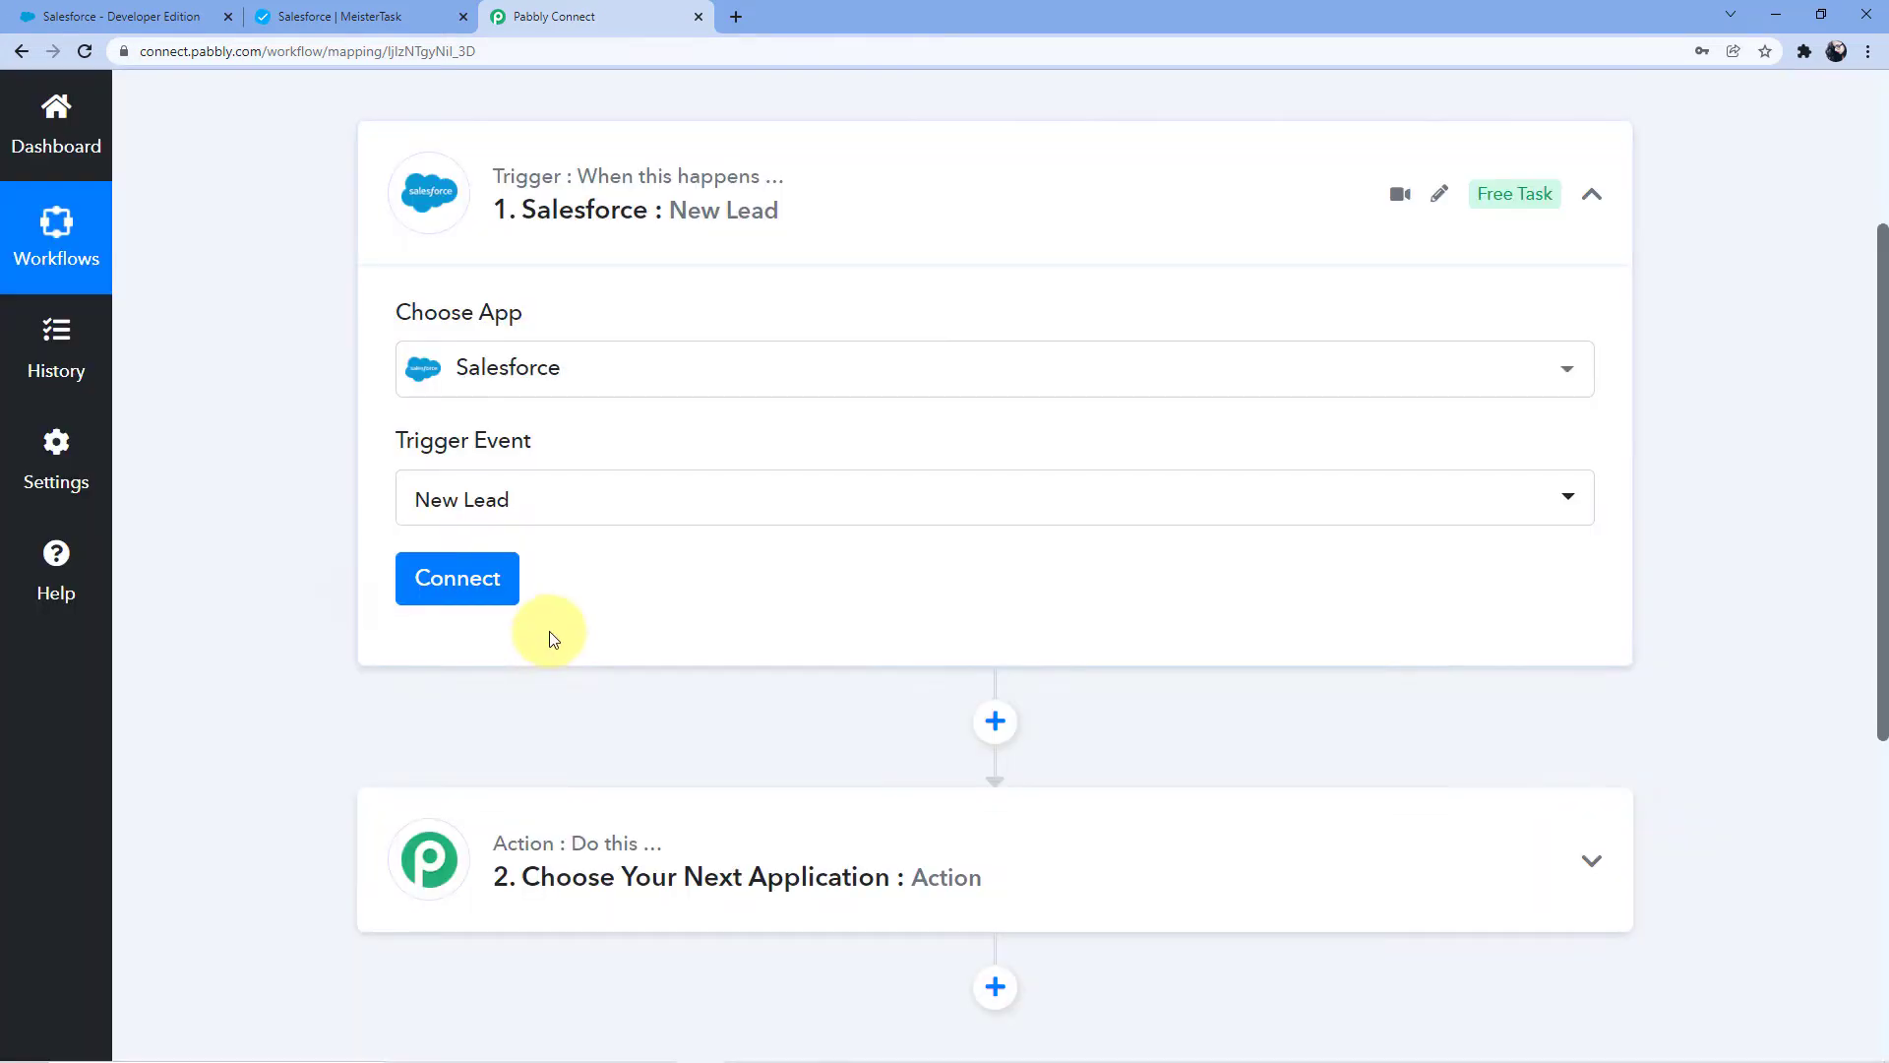
Add a new Salesforce connection for the trigger and allow Pabbly Connect access to the signed-in Salesforce account.
left_click(418, 569)
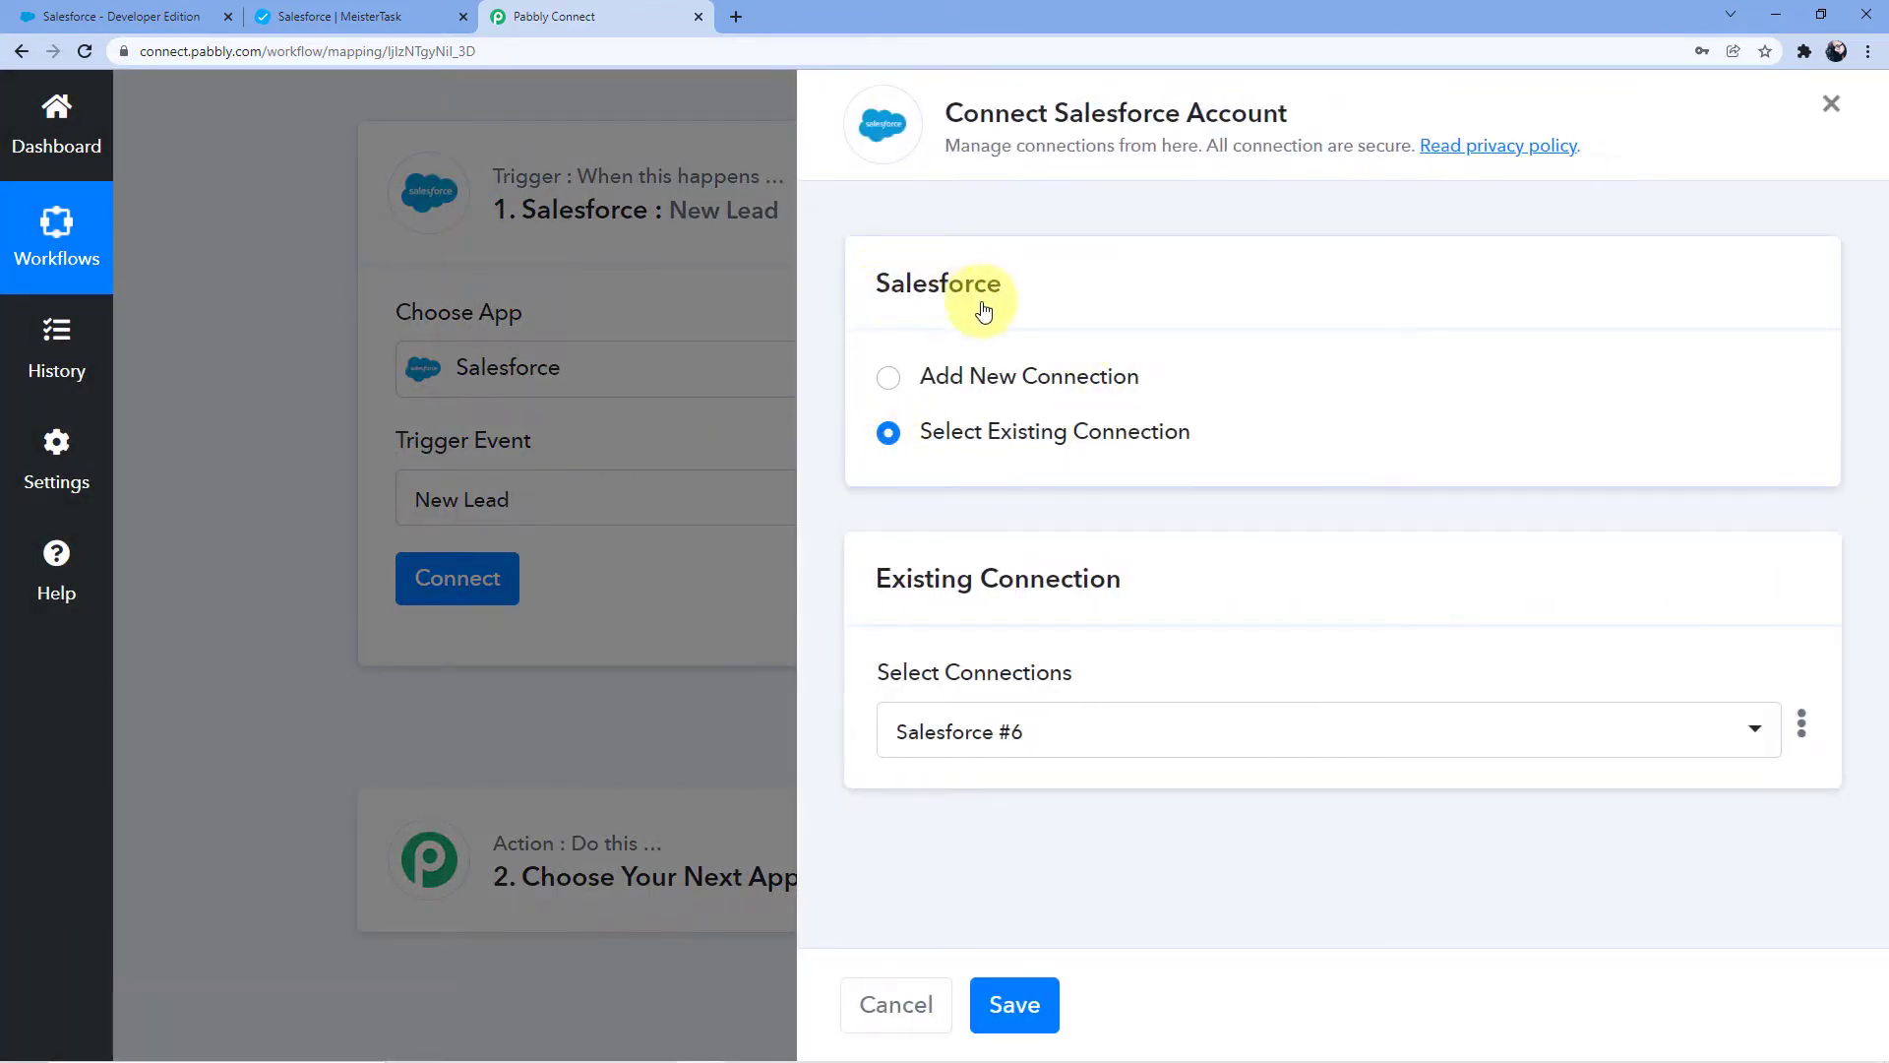
left_click(888, 378)
left_click(1029, 715)
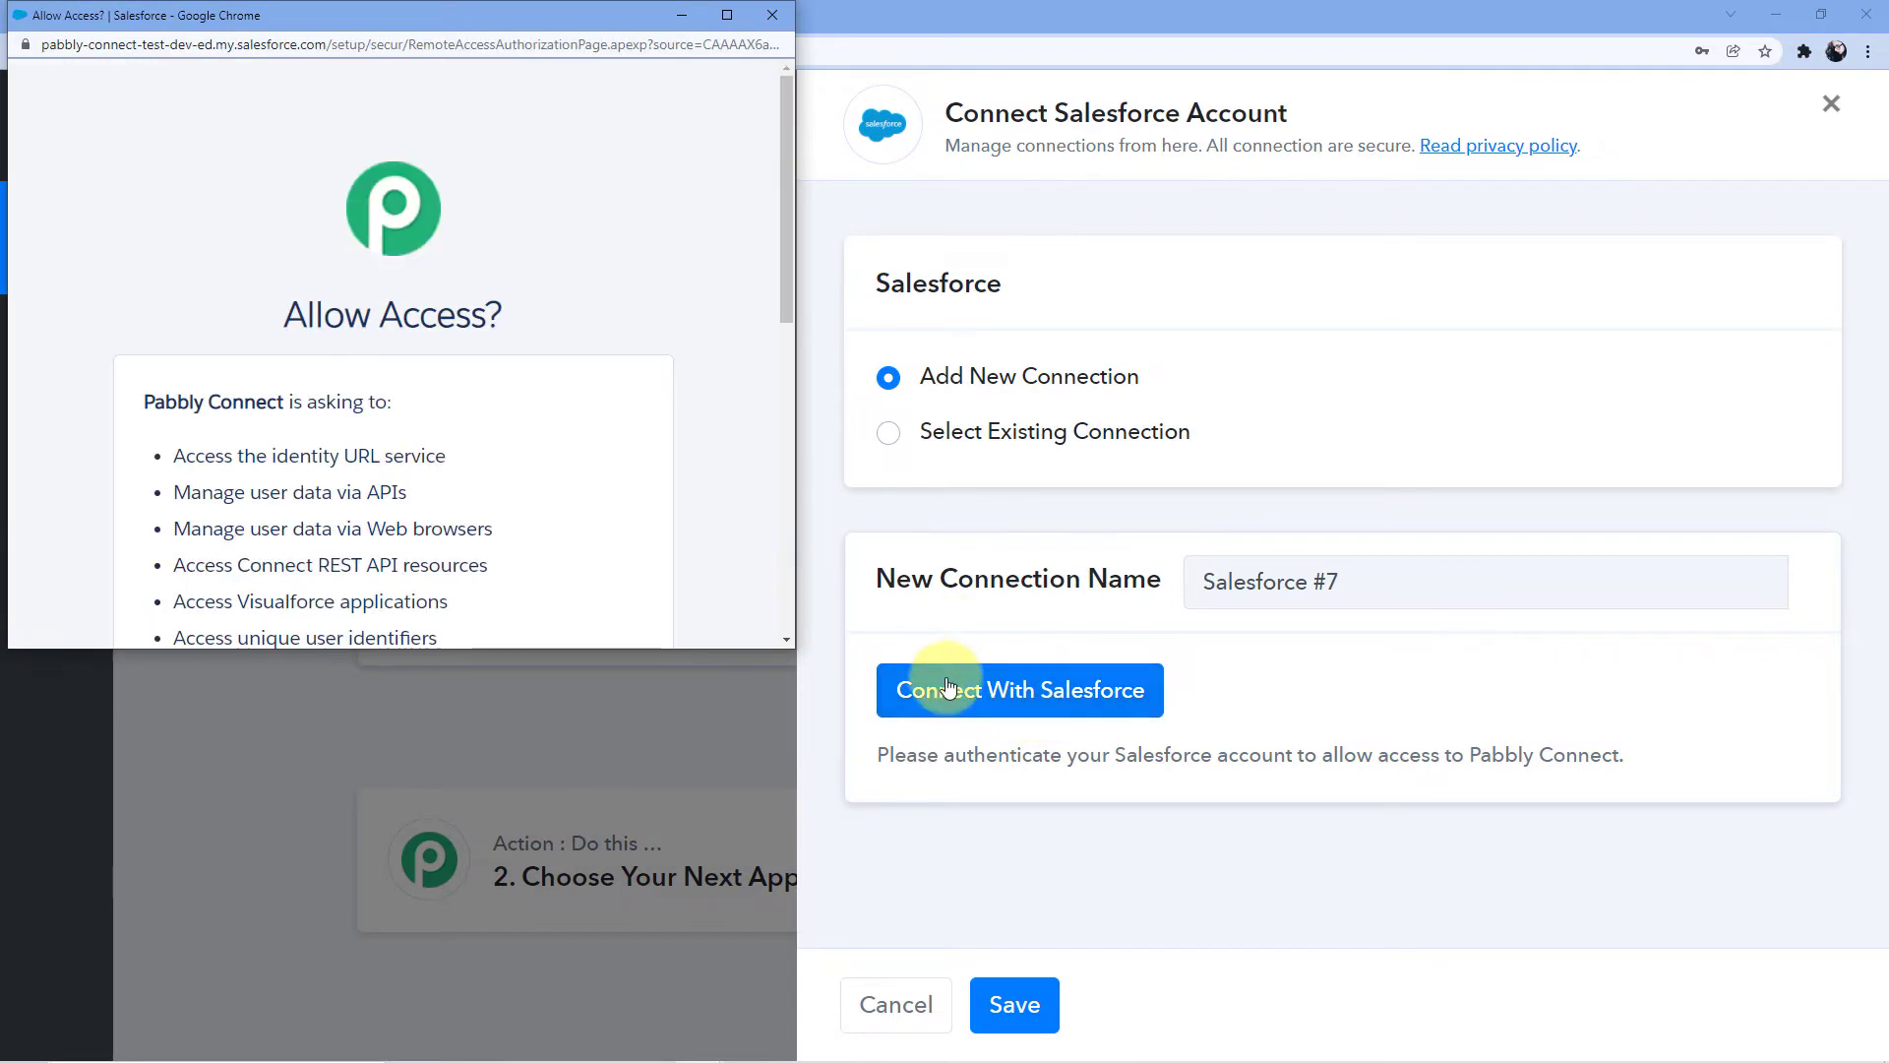
left_click_drag(315, 20, 319, 110)
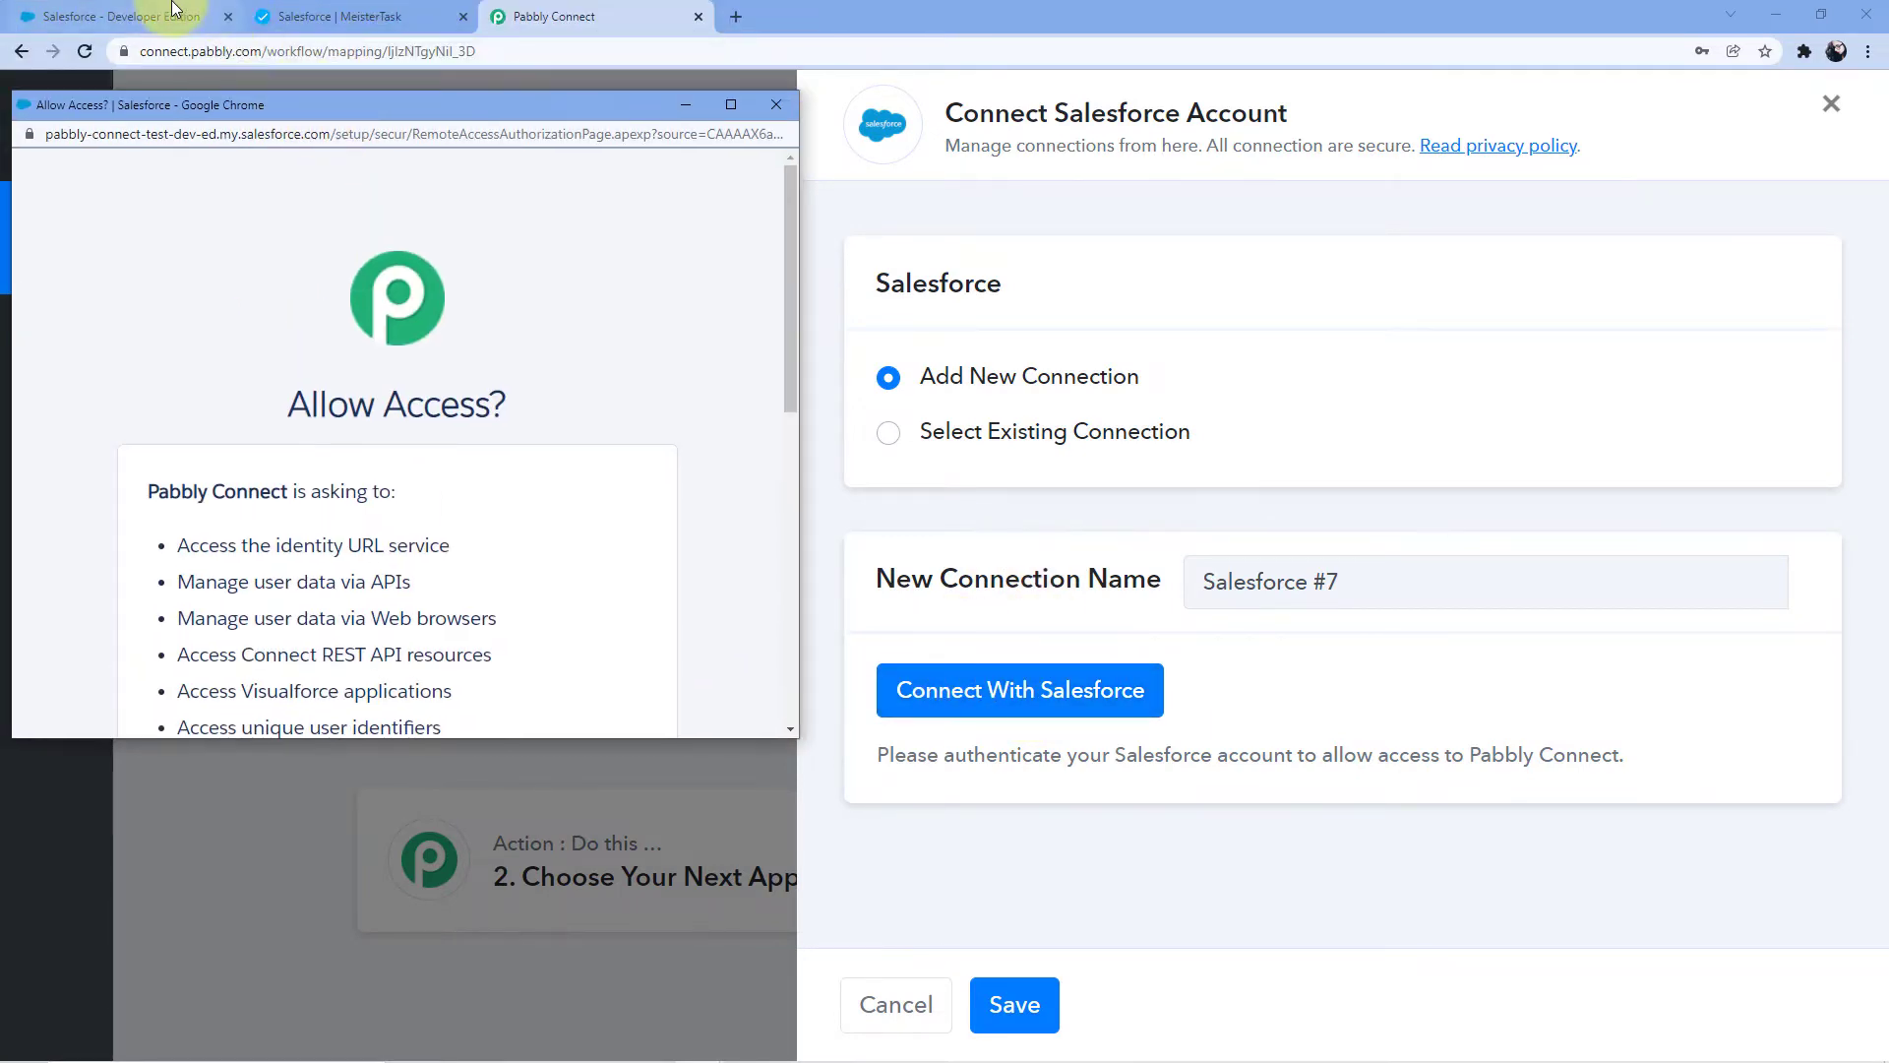
left_click(177, 12)
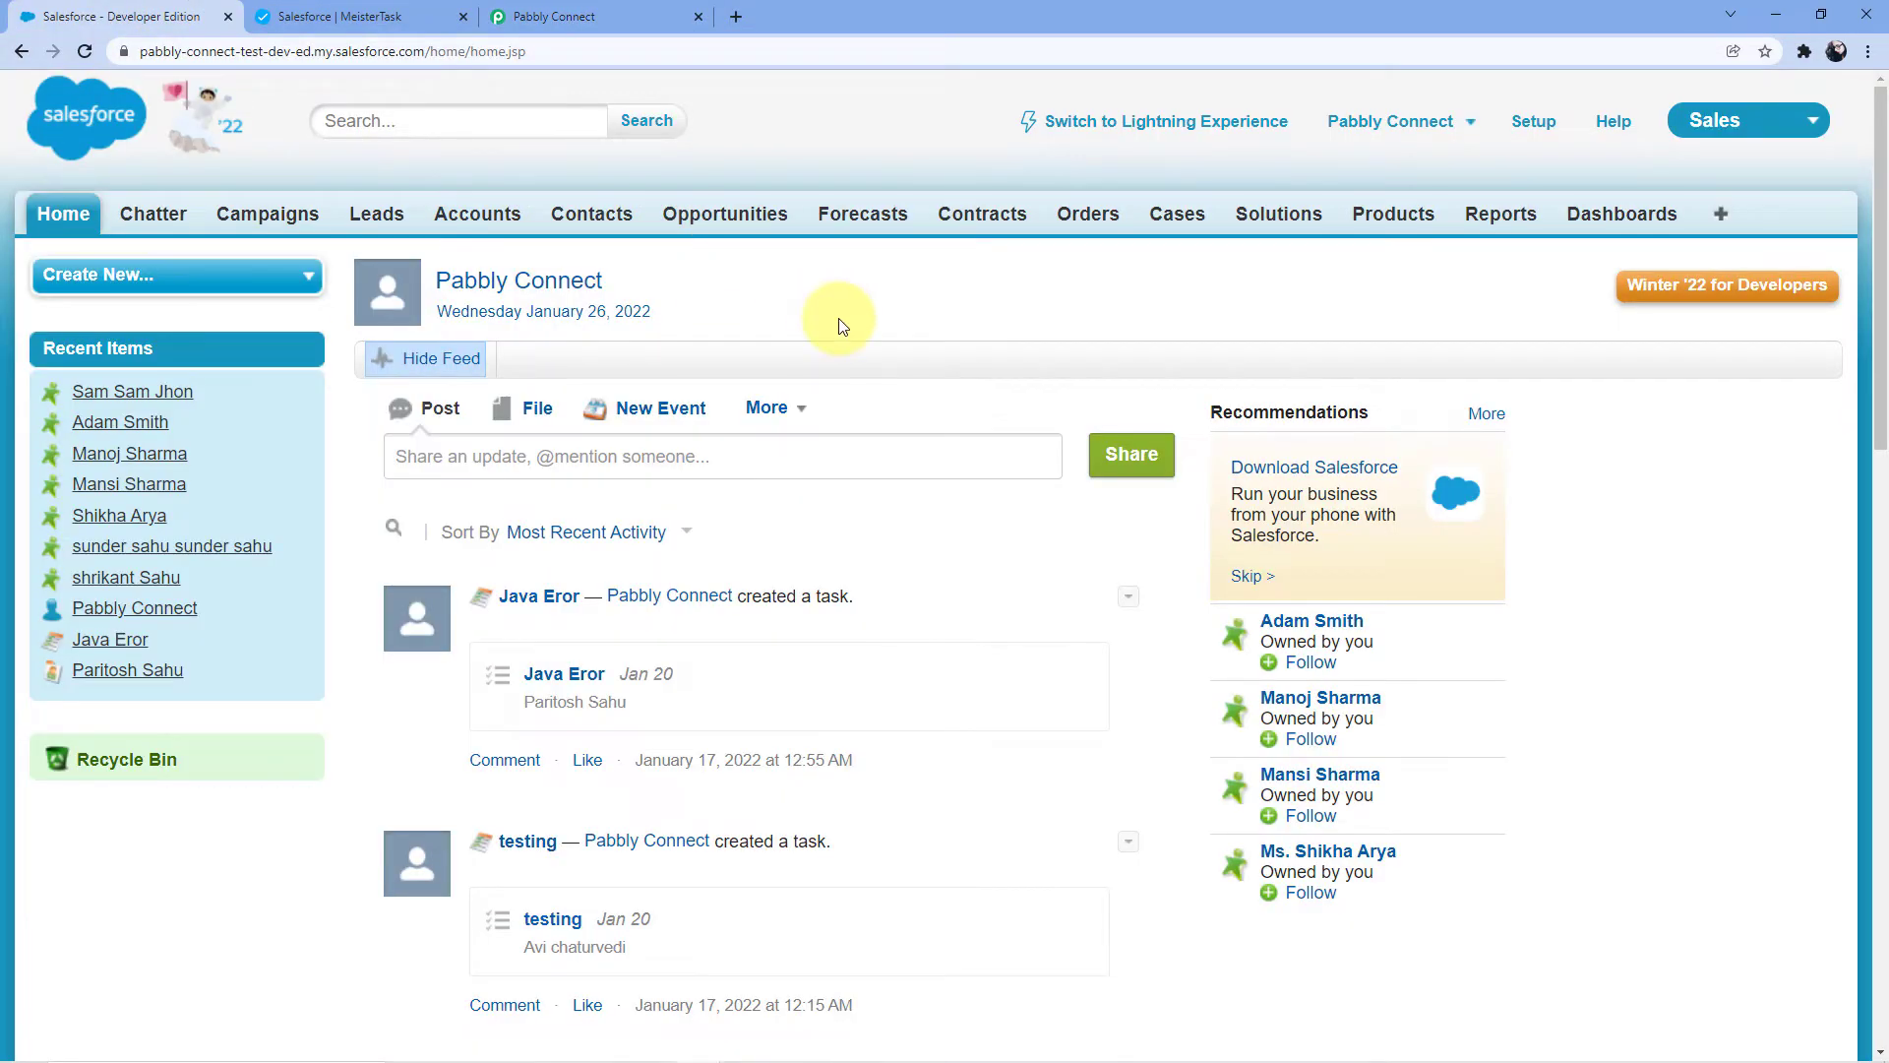
left_click(571, 15)
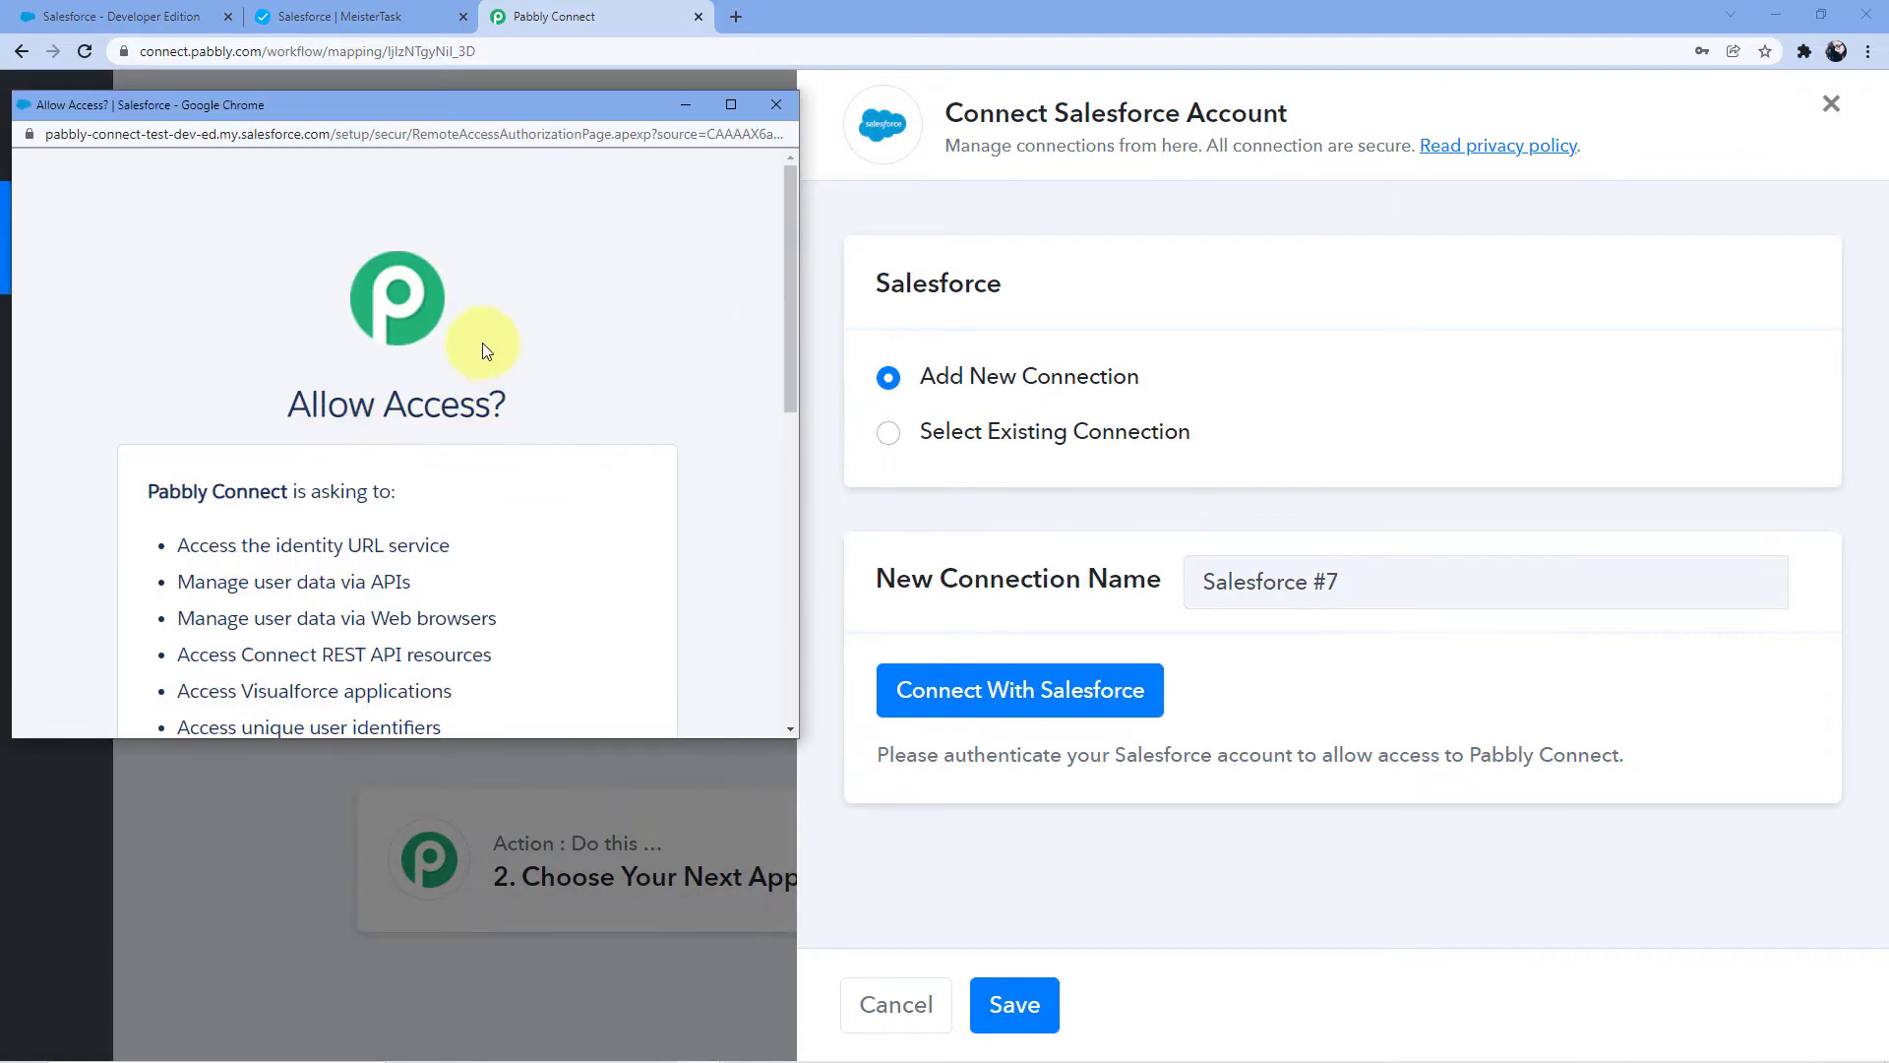
scroll(414, 349, "down", 4)
scroll(456, 380, "up", 2)
scroll(462, 381, "down", 5)
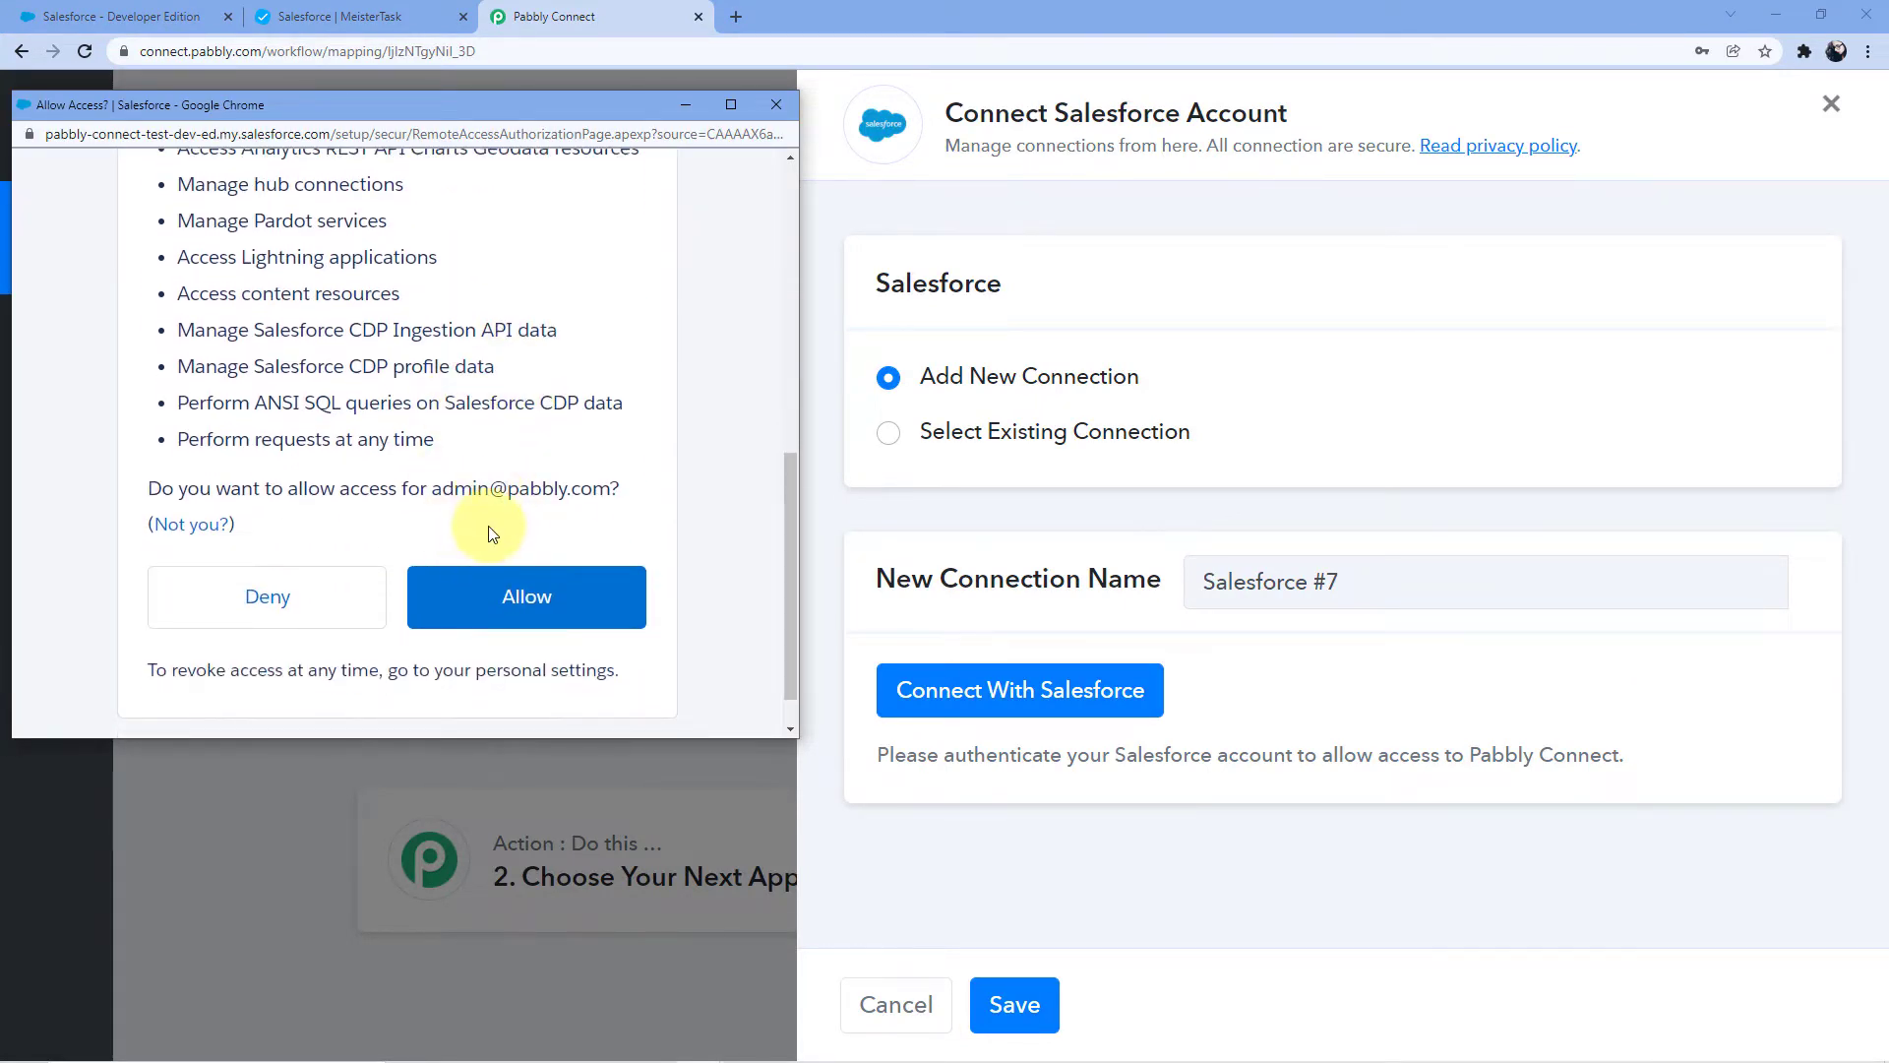
left_click(552, 614)
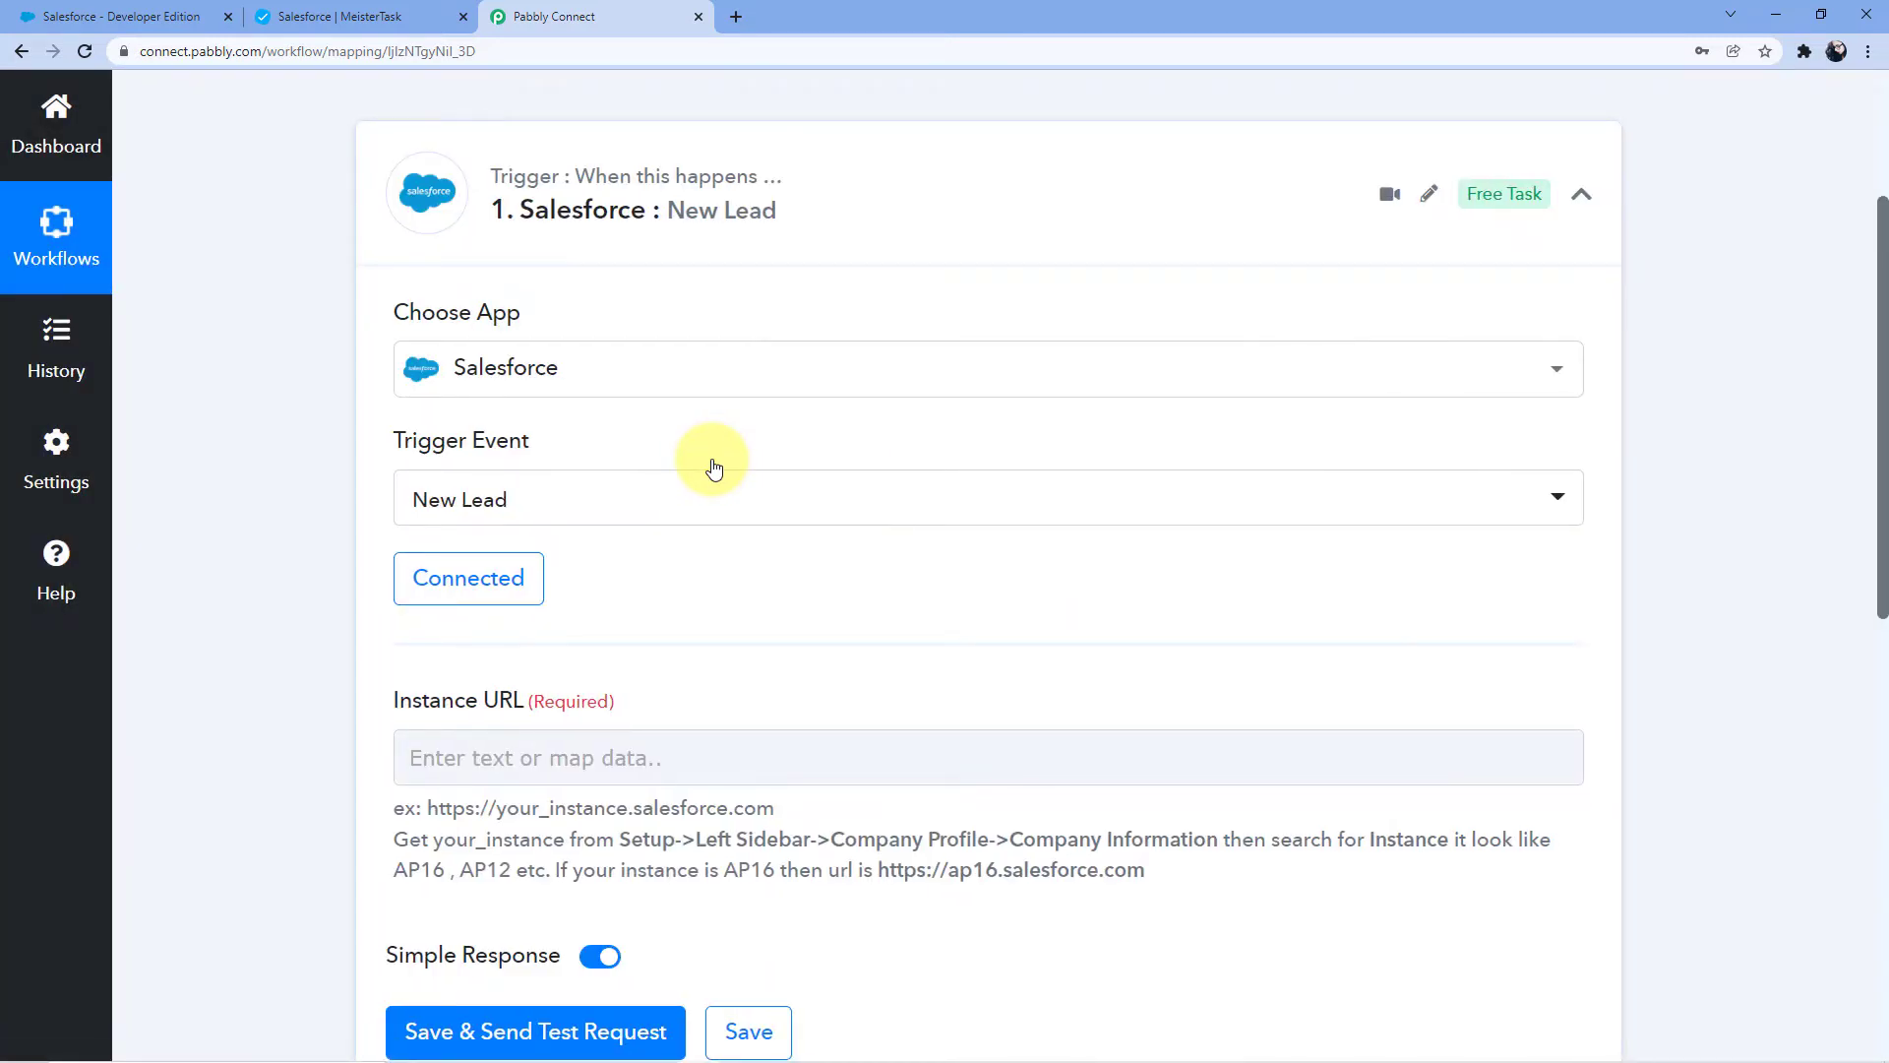
Examine the Instance URL guidance for the required URL format and where to find the instance name in Salesforce.
scroll(708, 463, "down", 2)
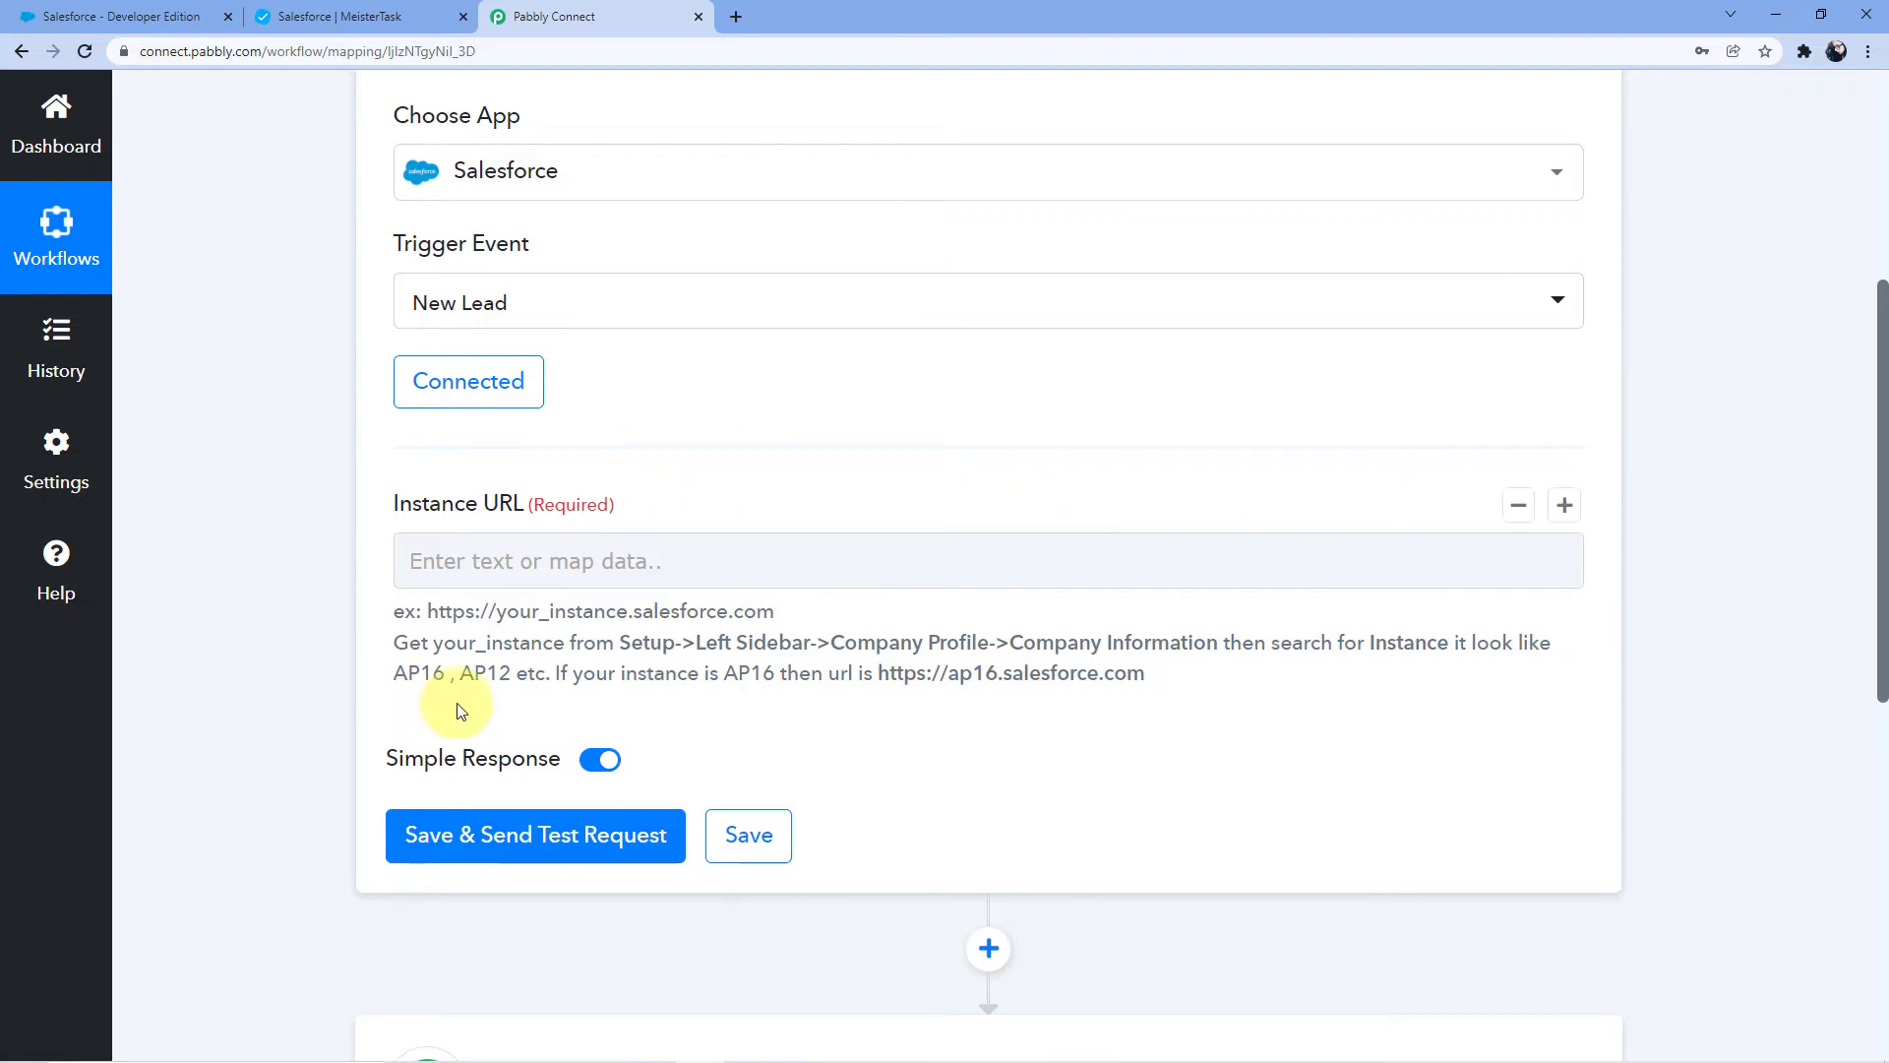
left_click_drag(440, 611, 775, 626)
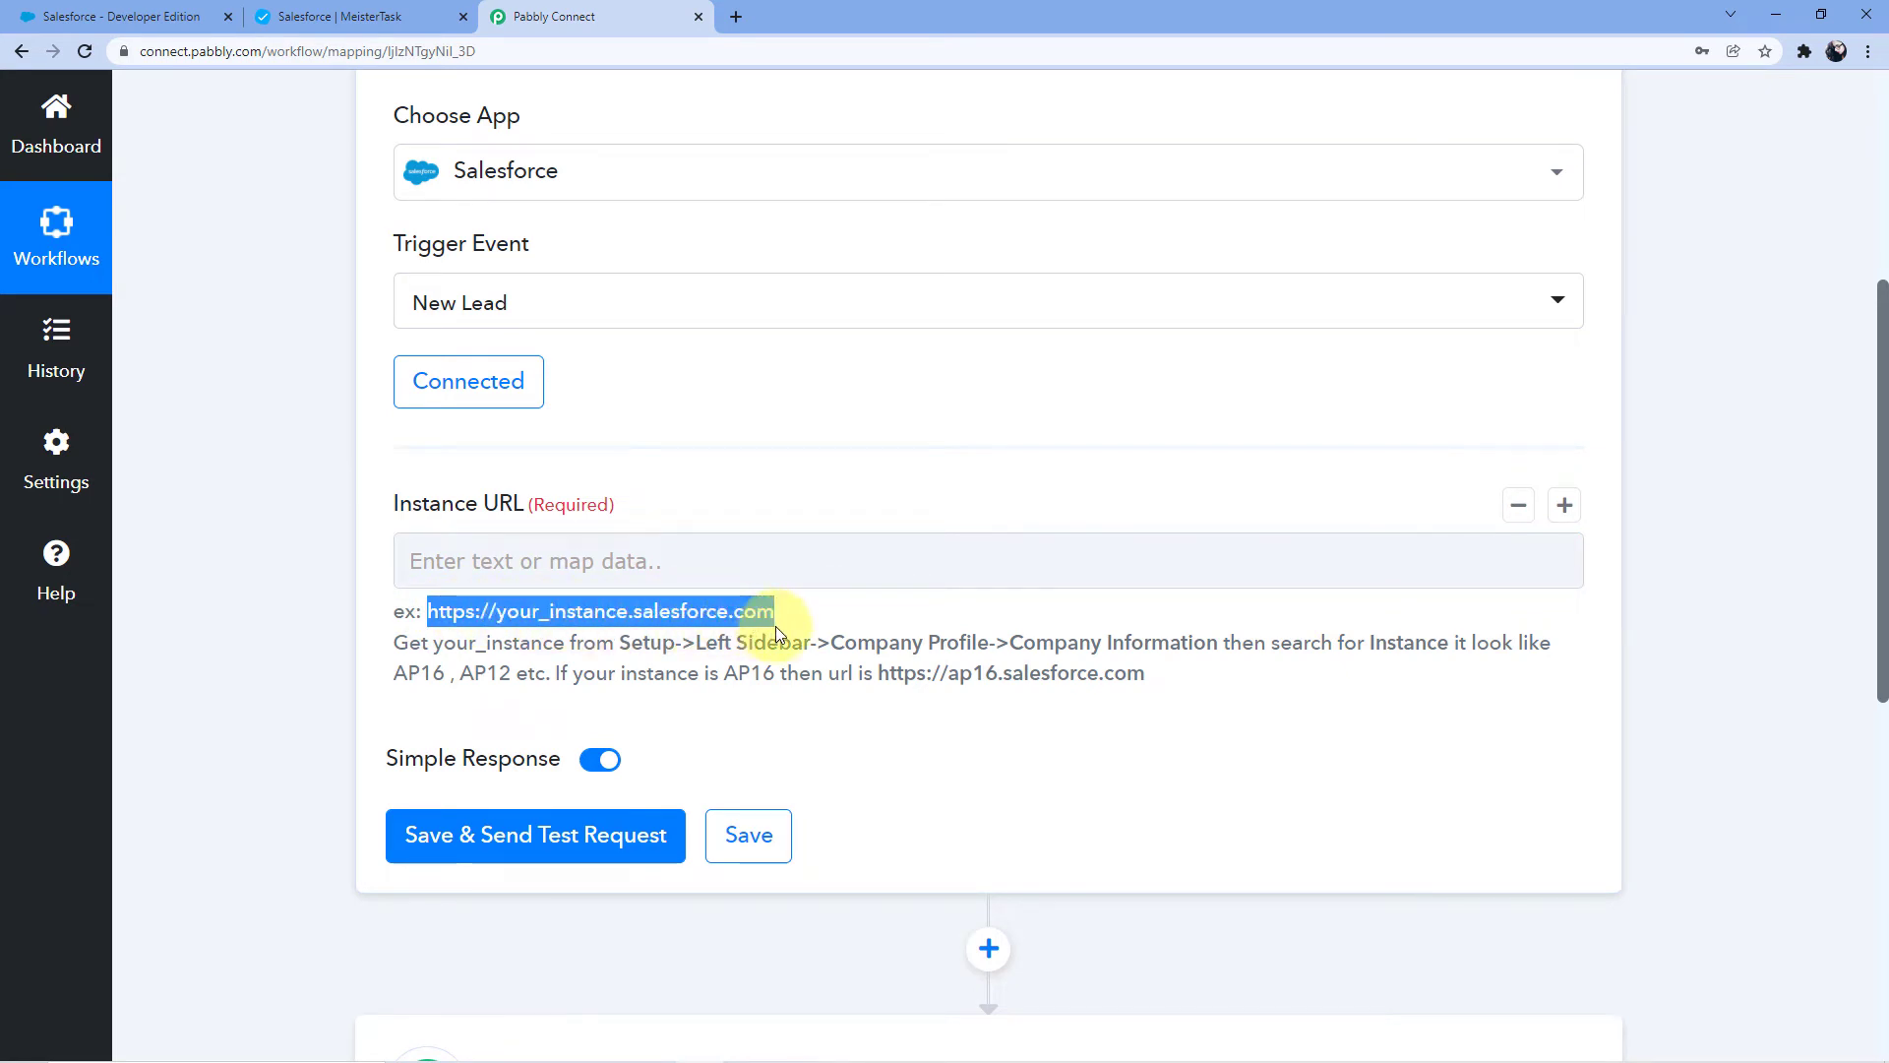
left_click(602, 617)
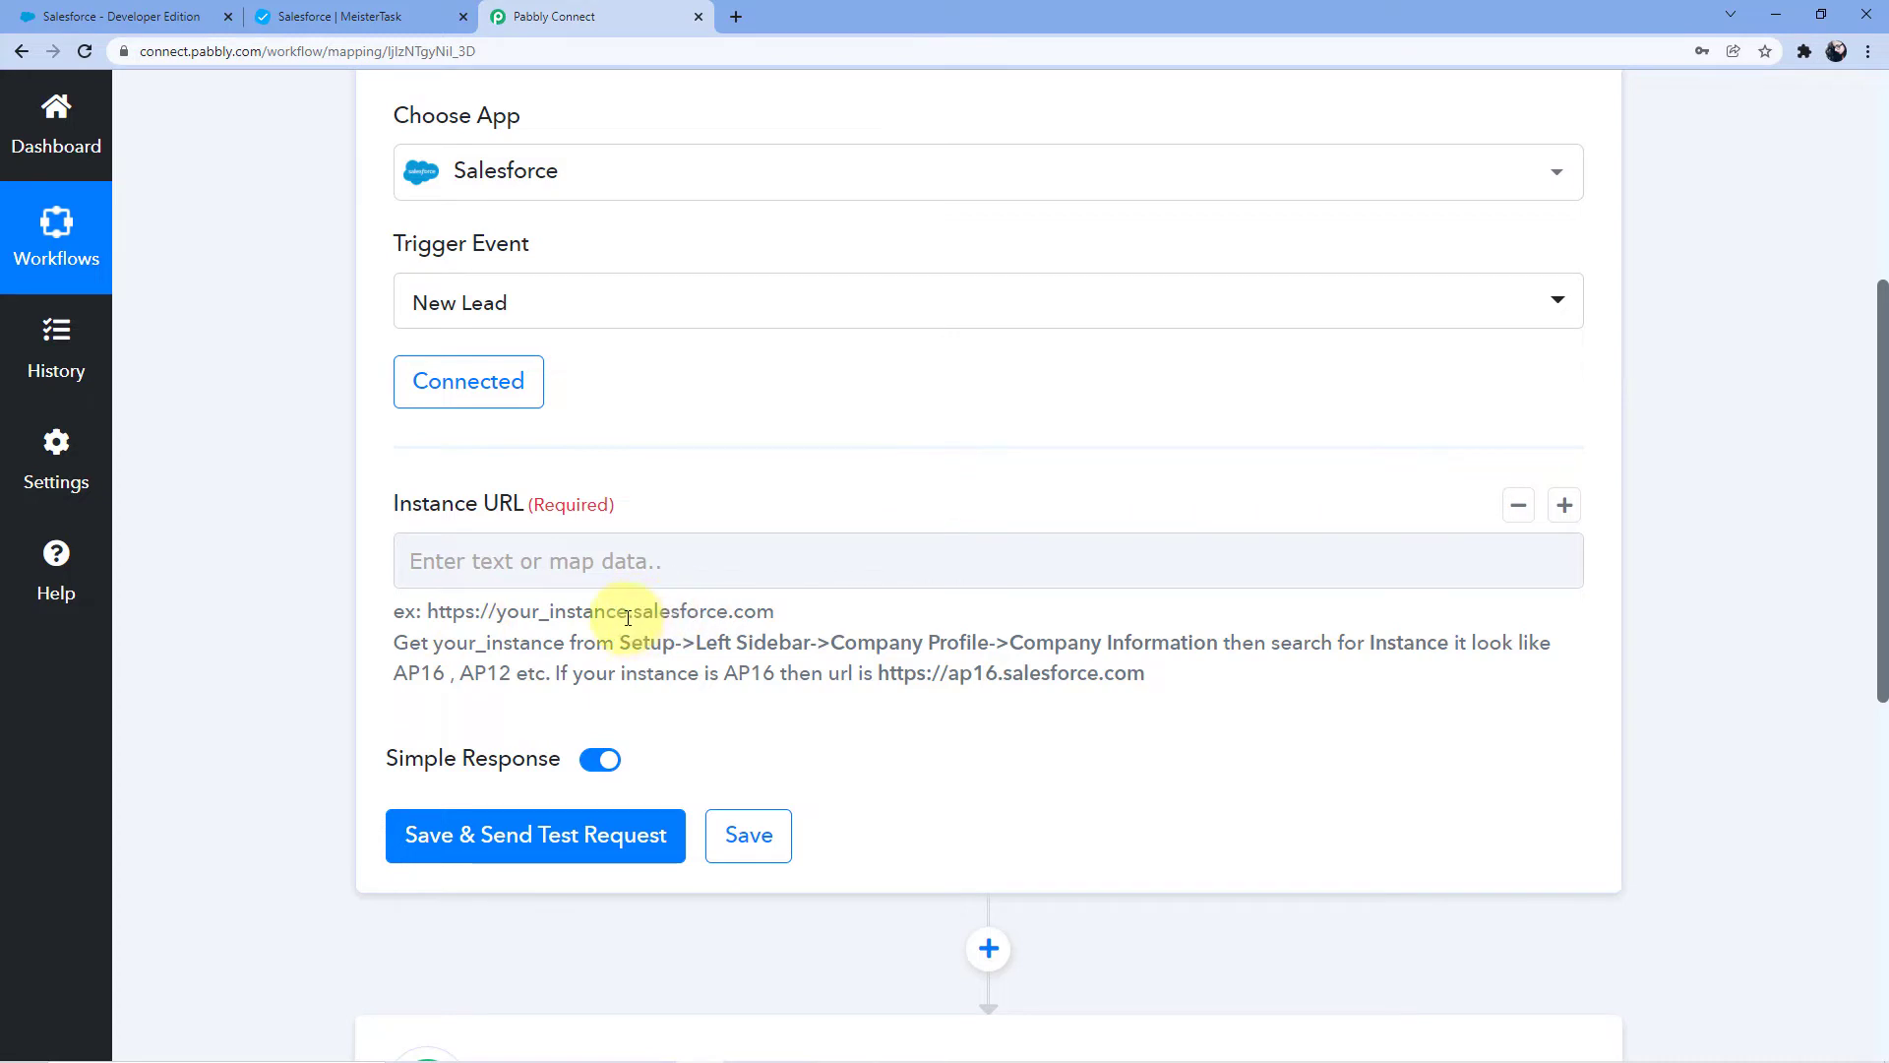
left_click_drag(624, 617, 494, 612)
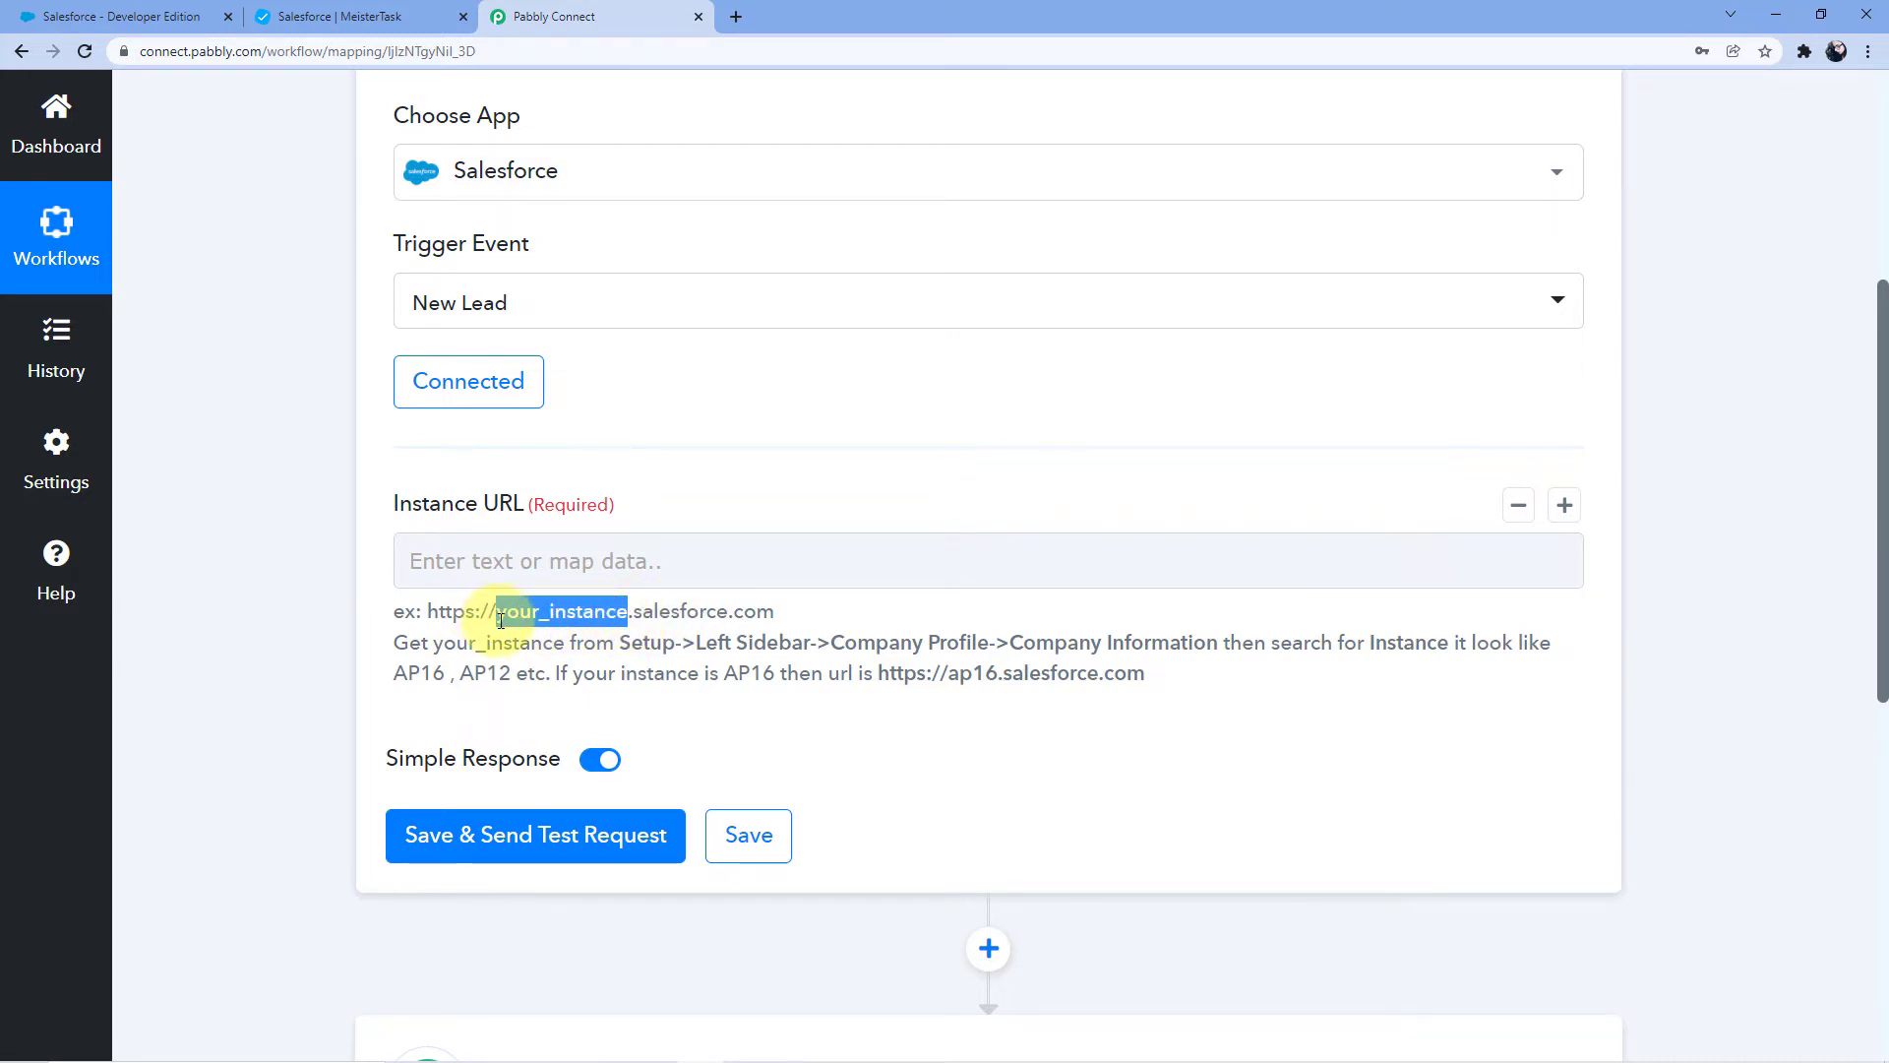
left_click(436, 618)
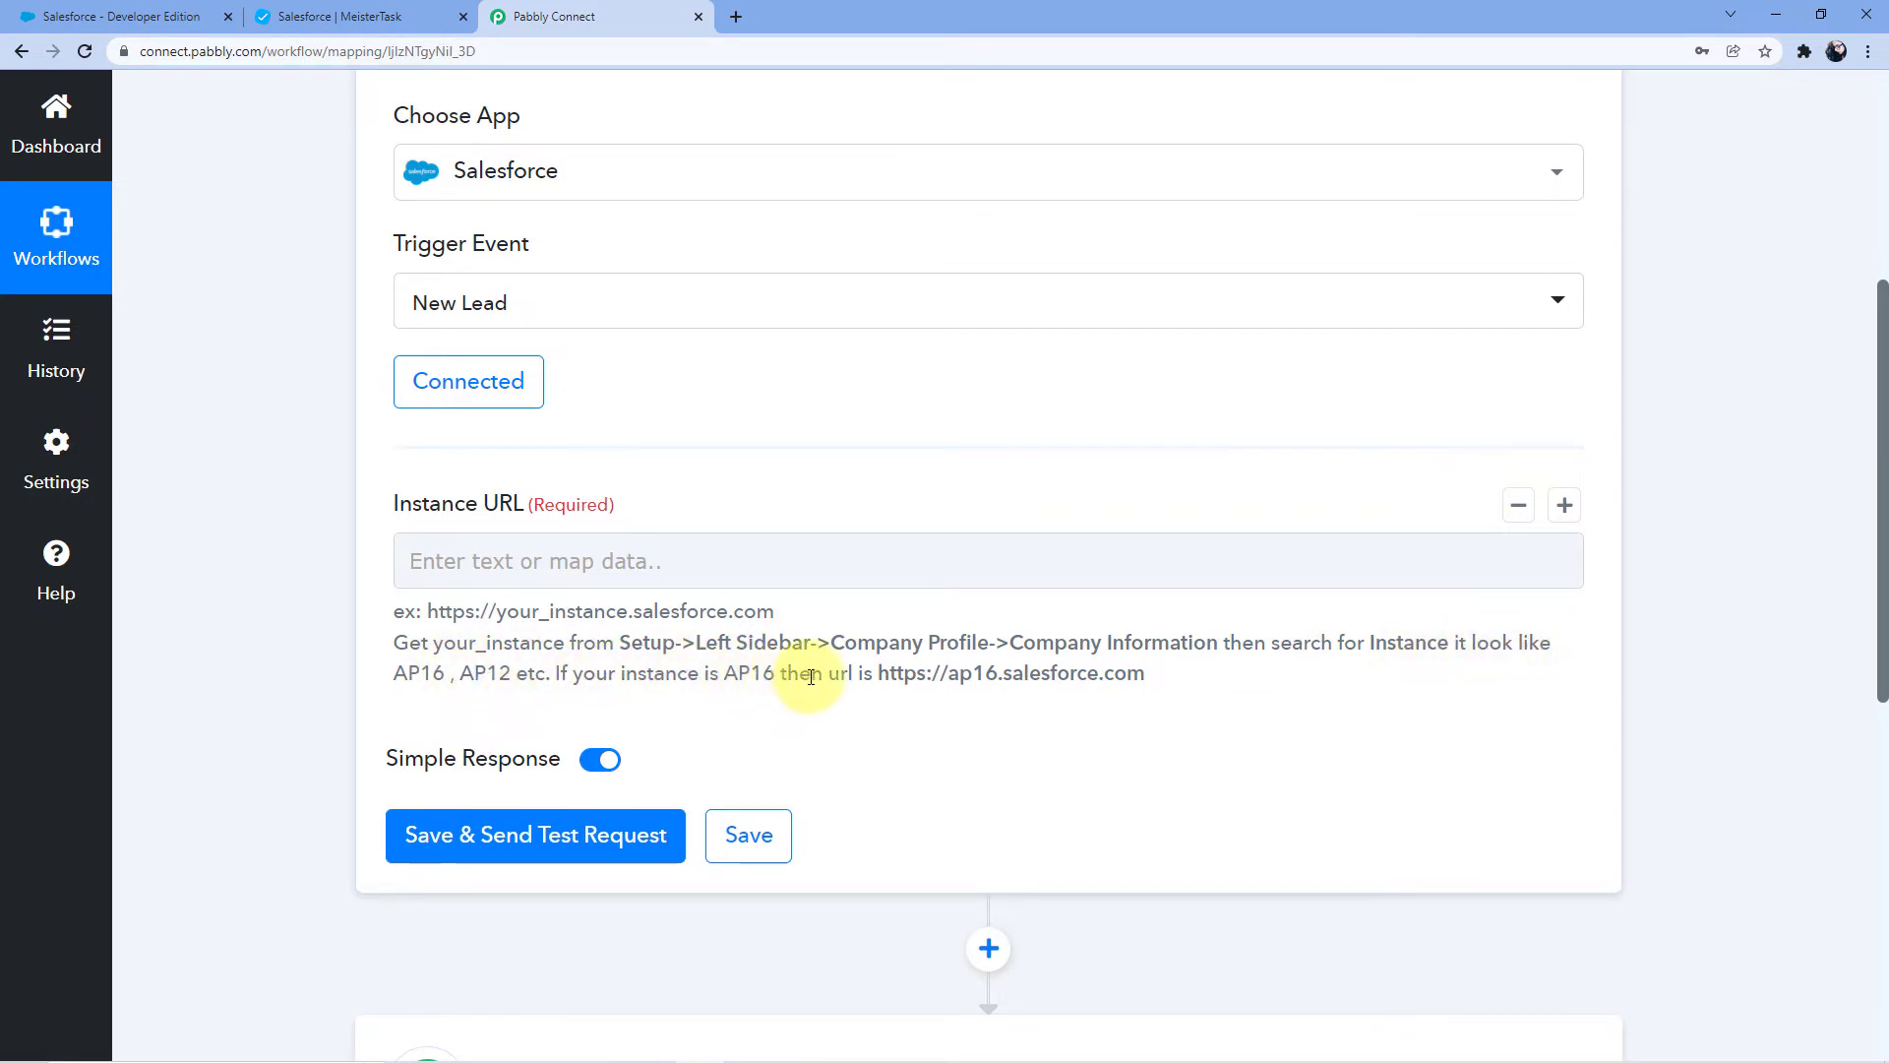
left_click_drag(879, 673, 1146, 672)
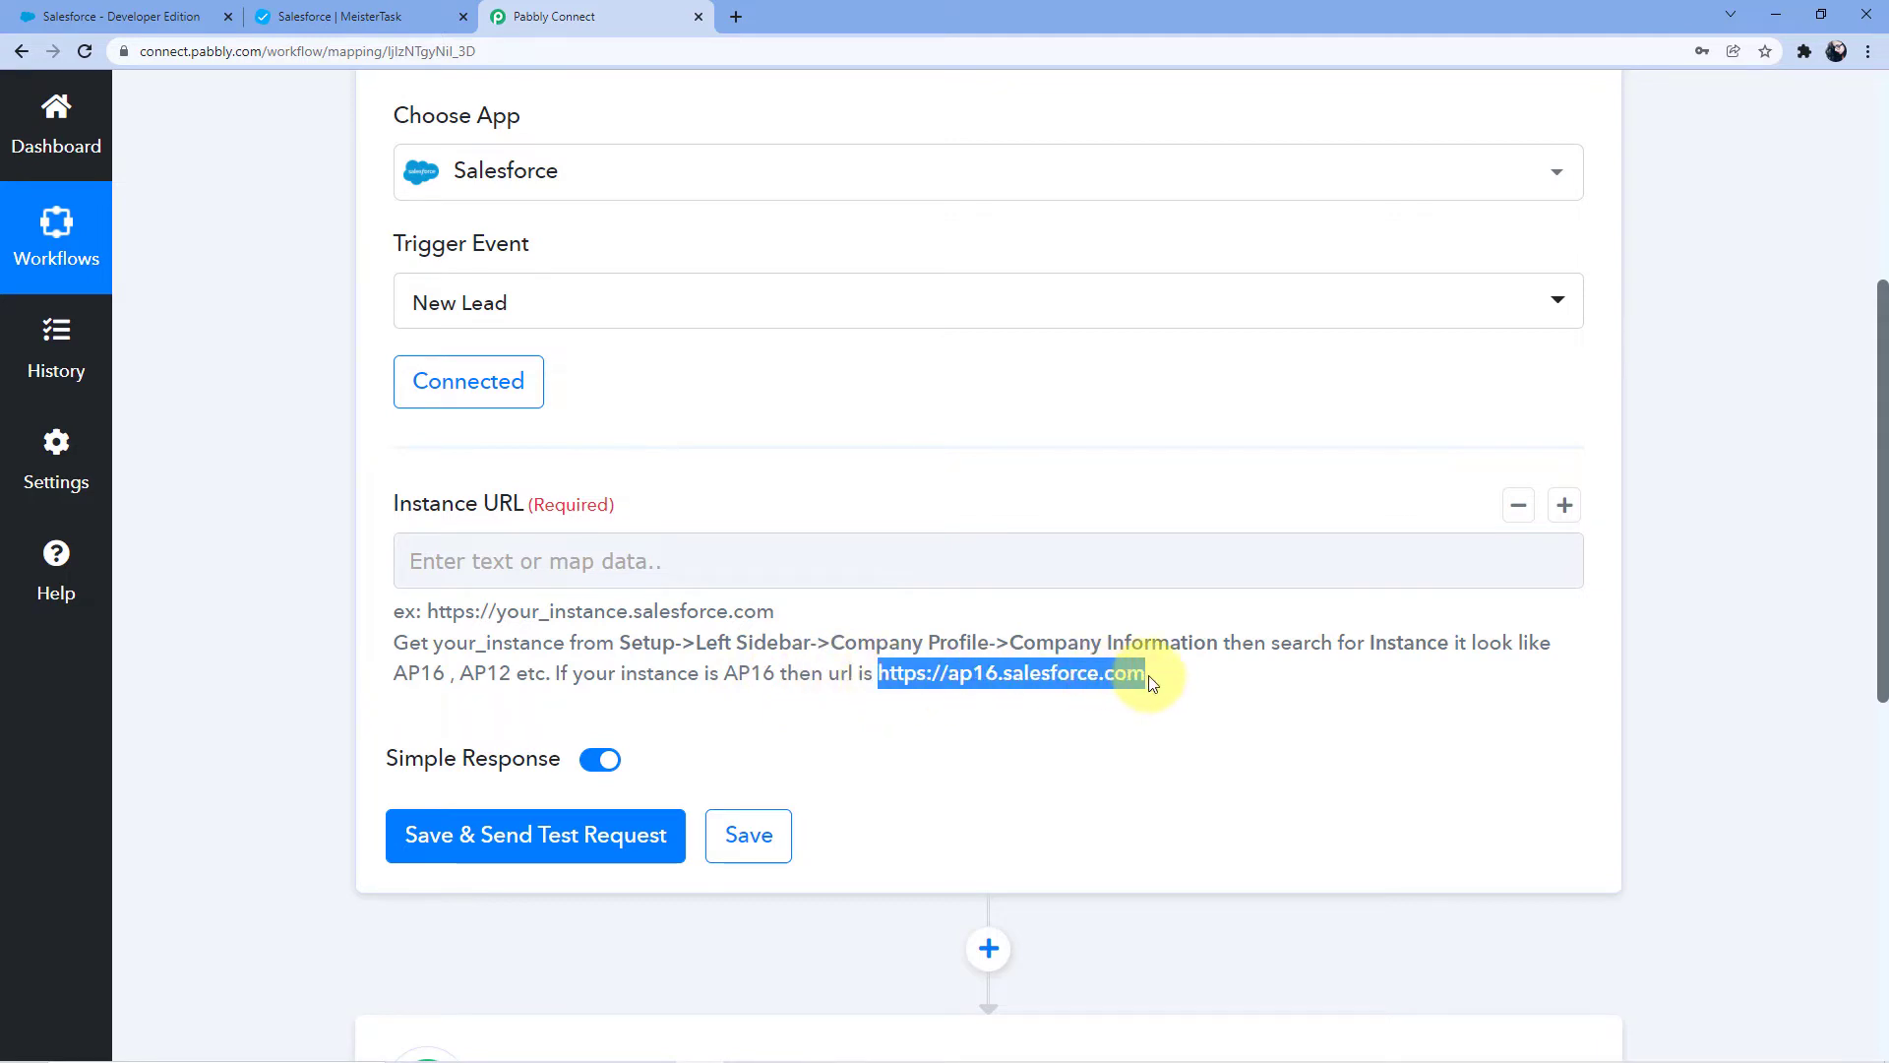
left_click(806, 639)
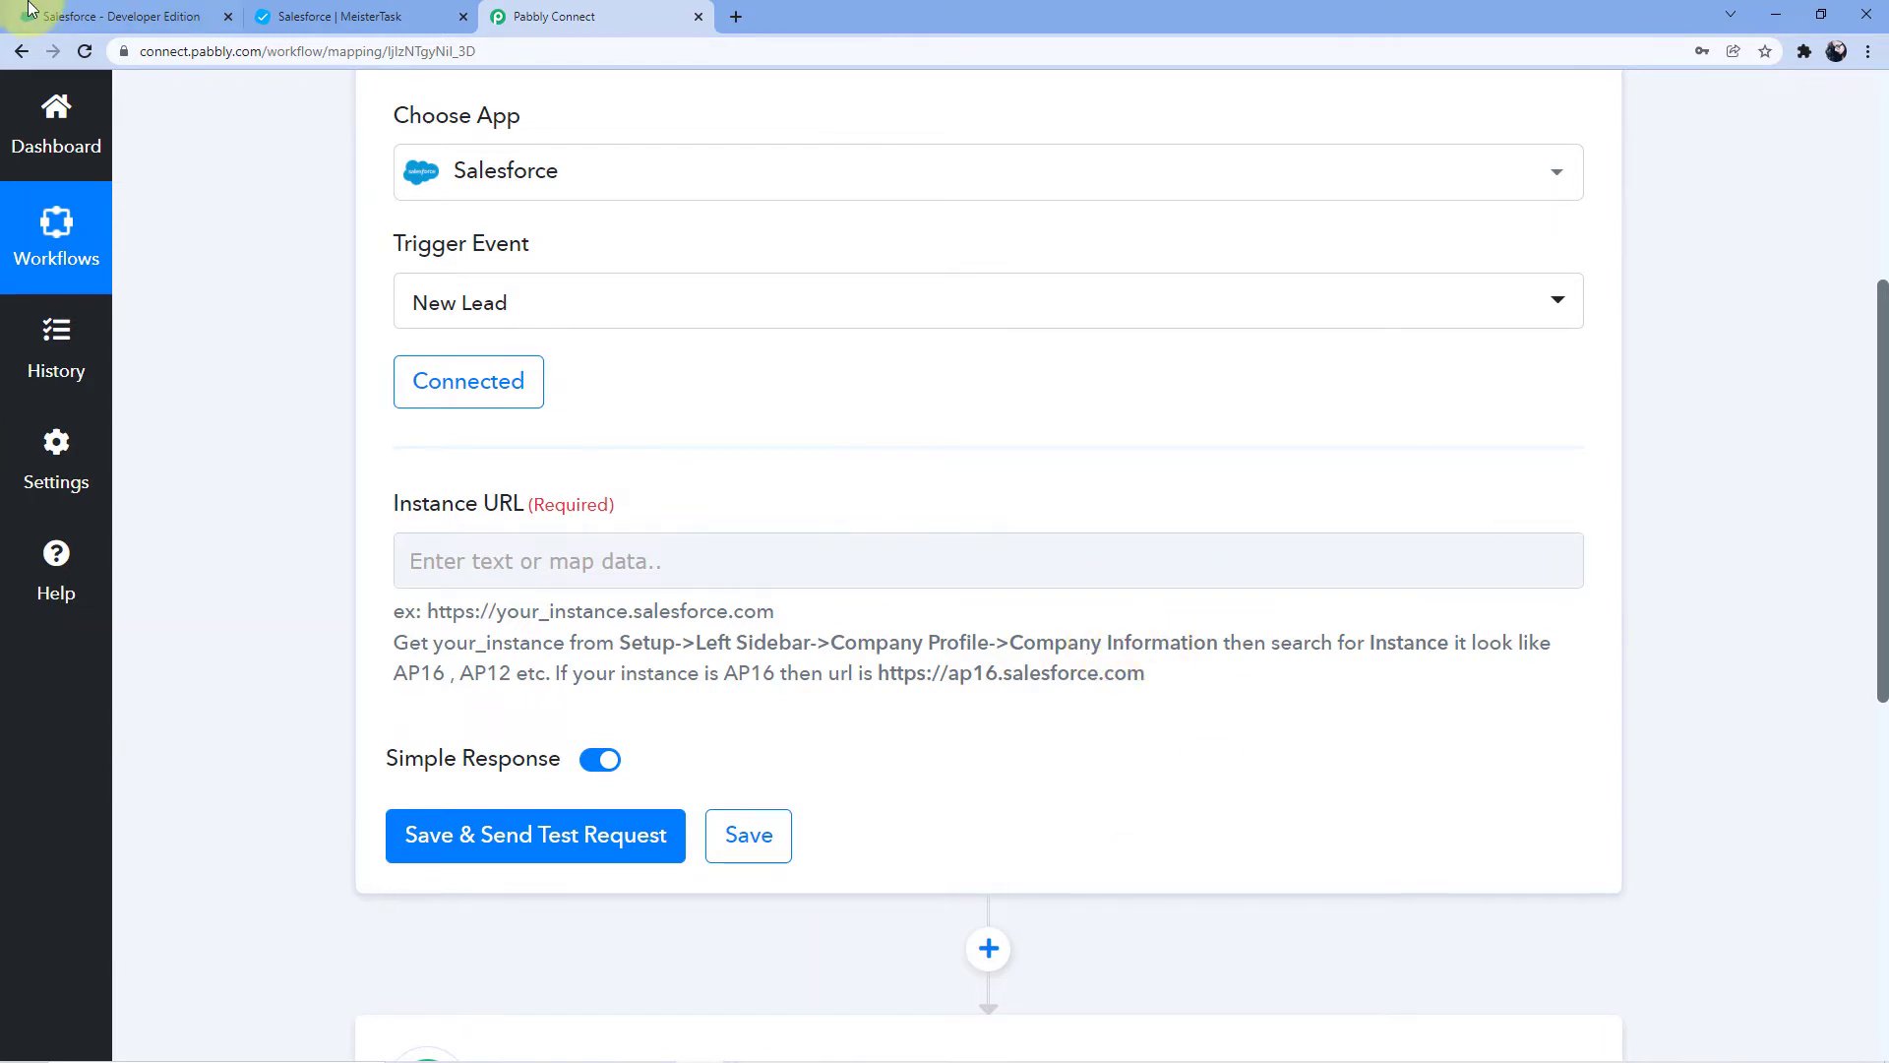
Look up the instance name on the Company Information page under Company Profile in the Salesforce setup.
left_click(99, 14)
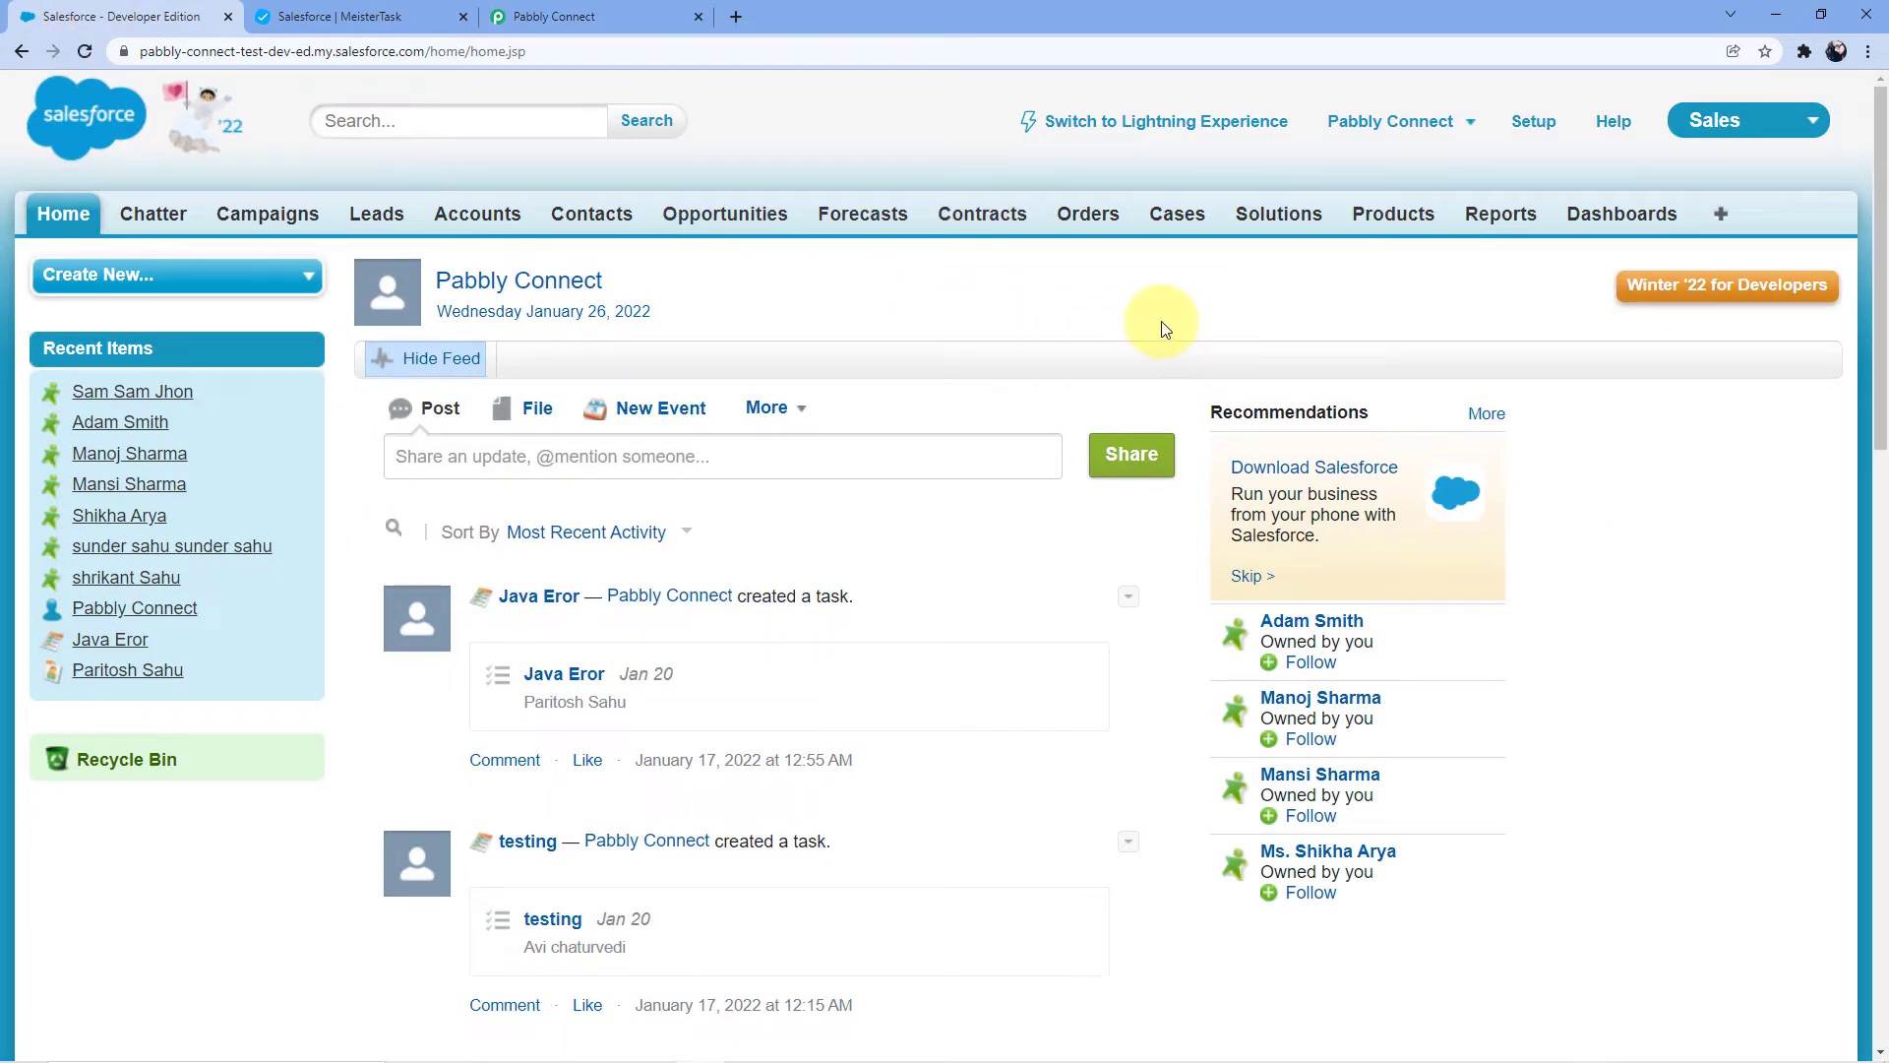
left_click(1542, 129)
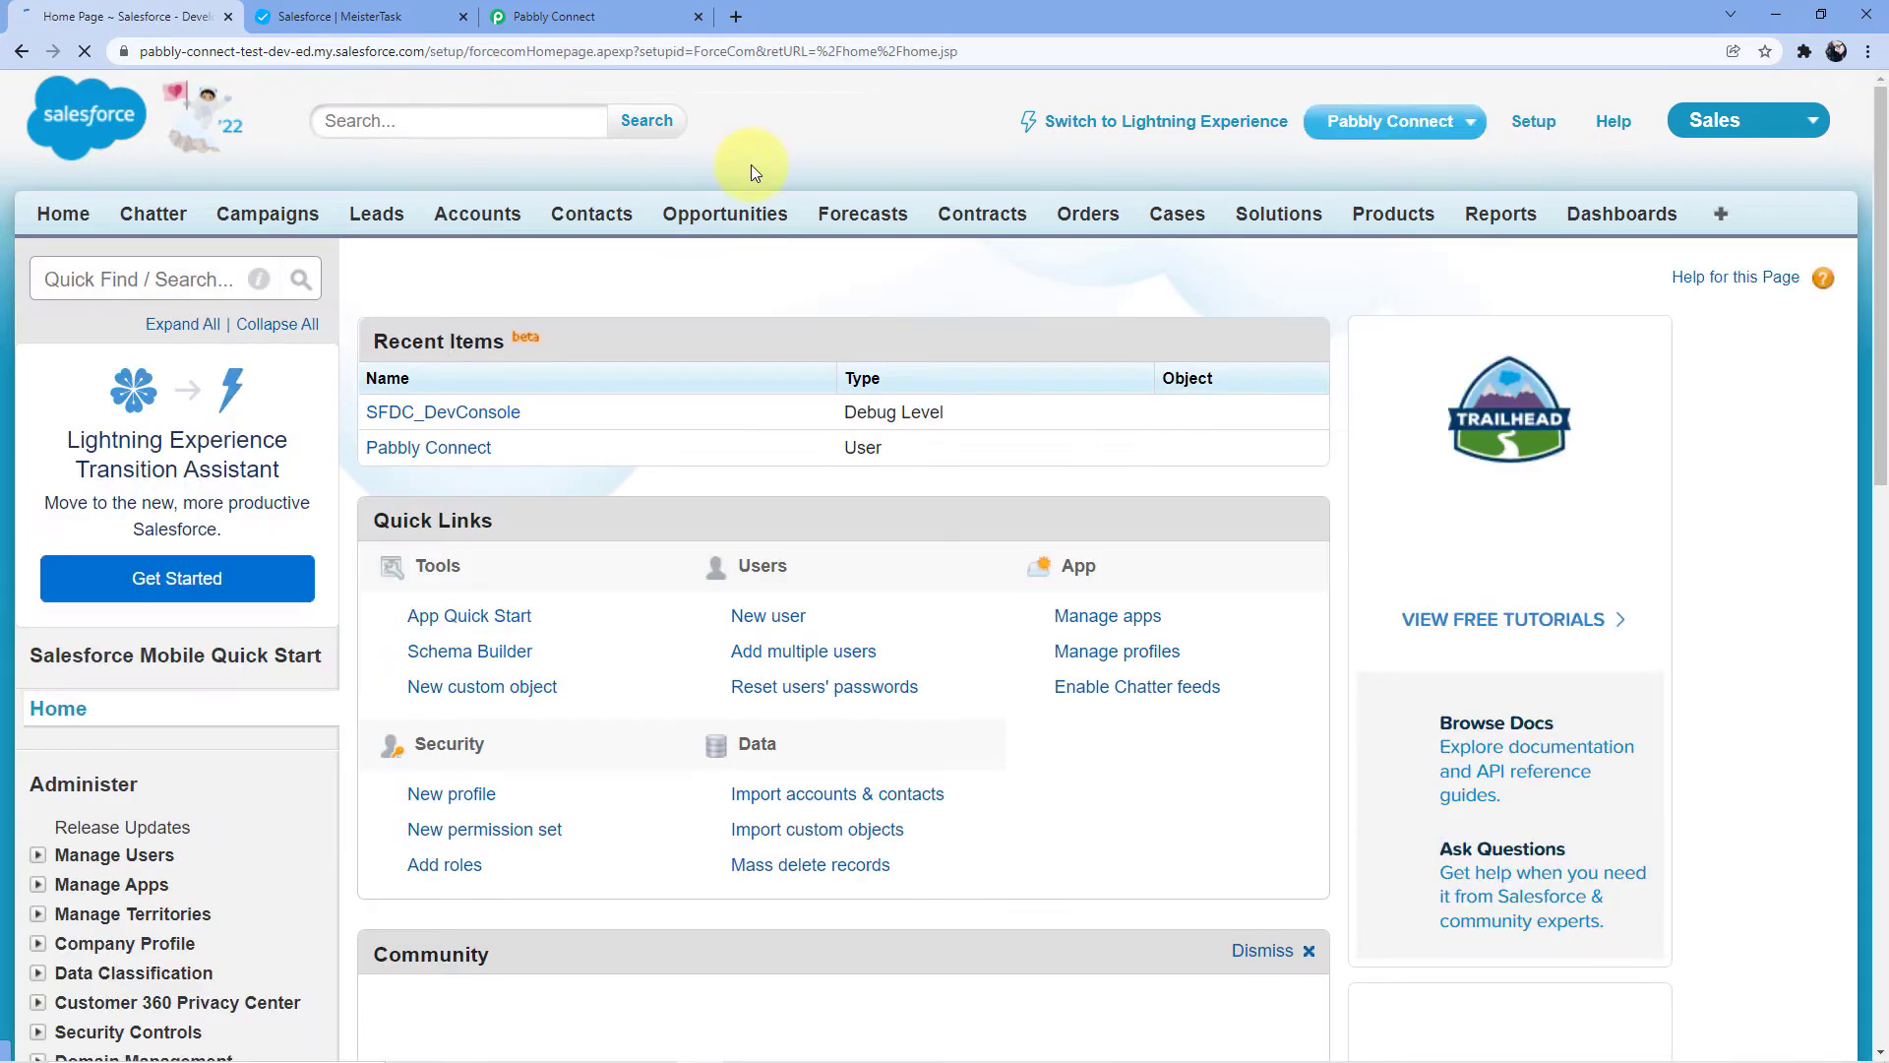
scroll(286, 528, "down", 4)
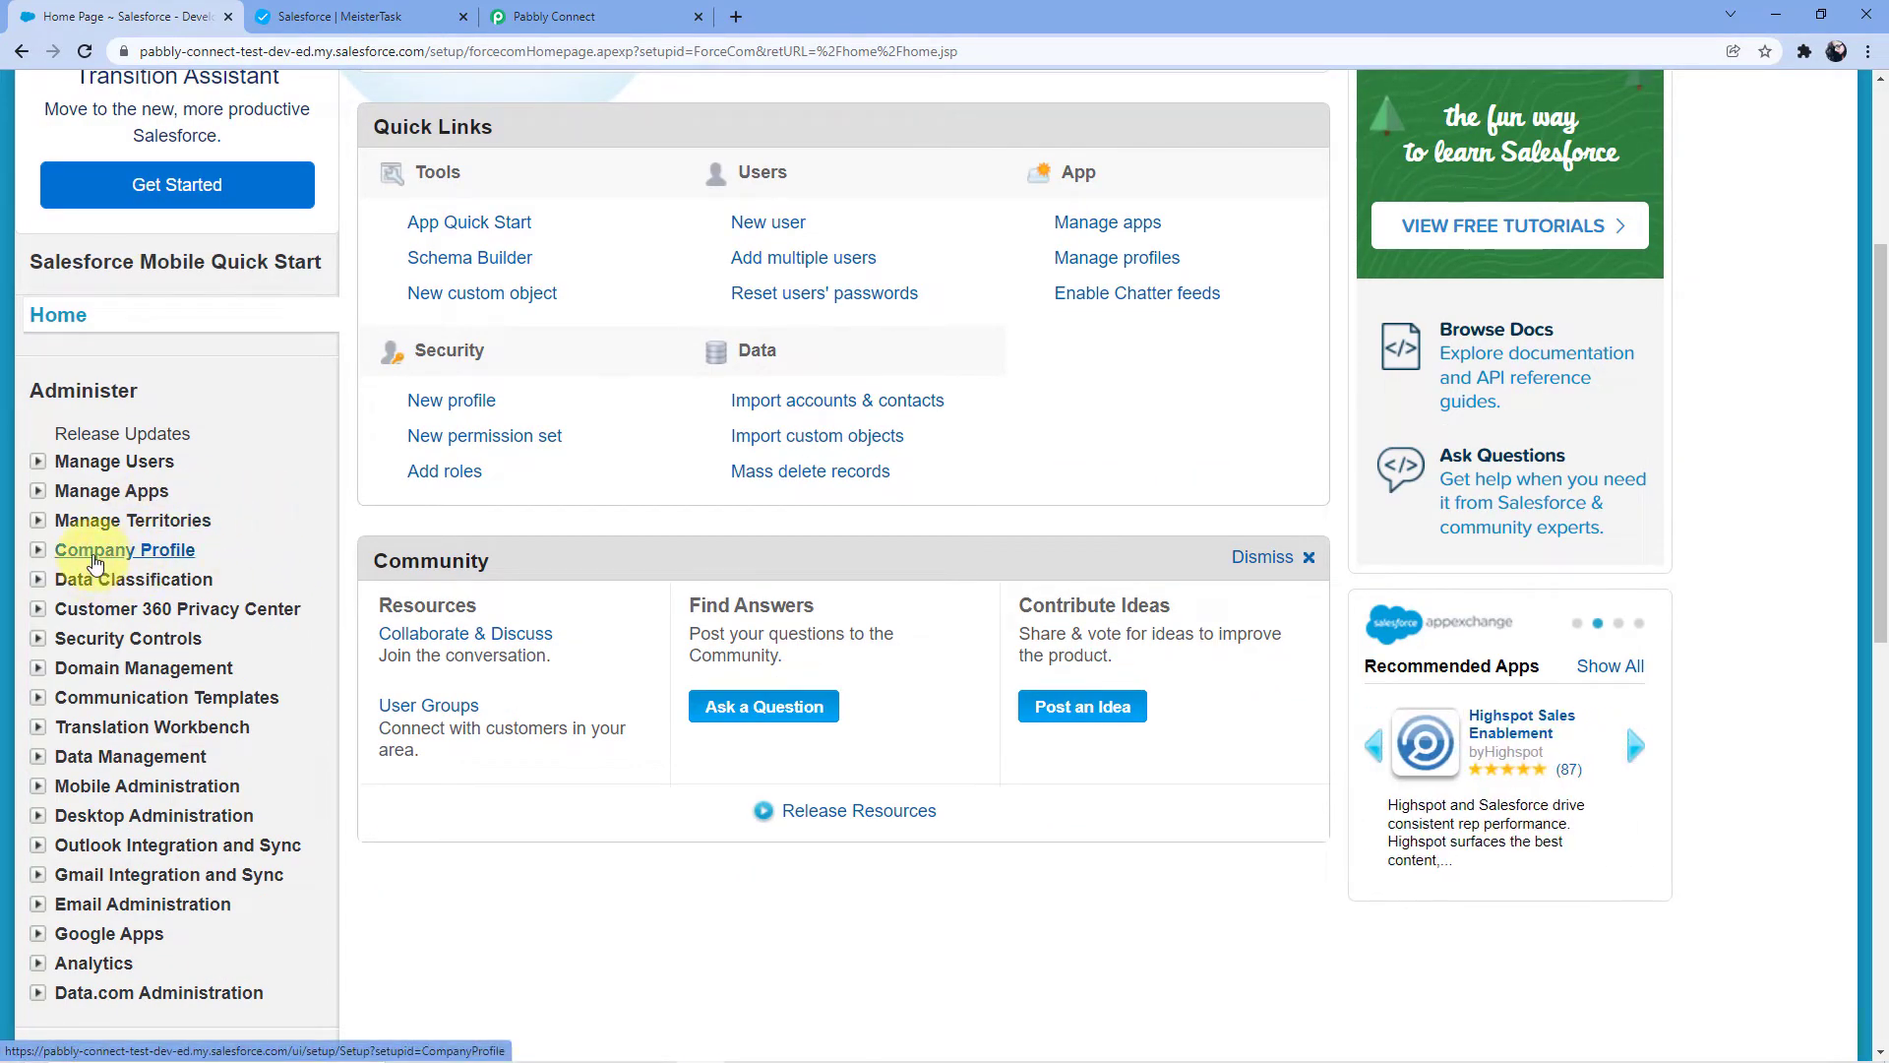
left_click(108, 557)
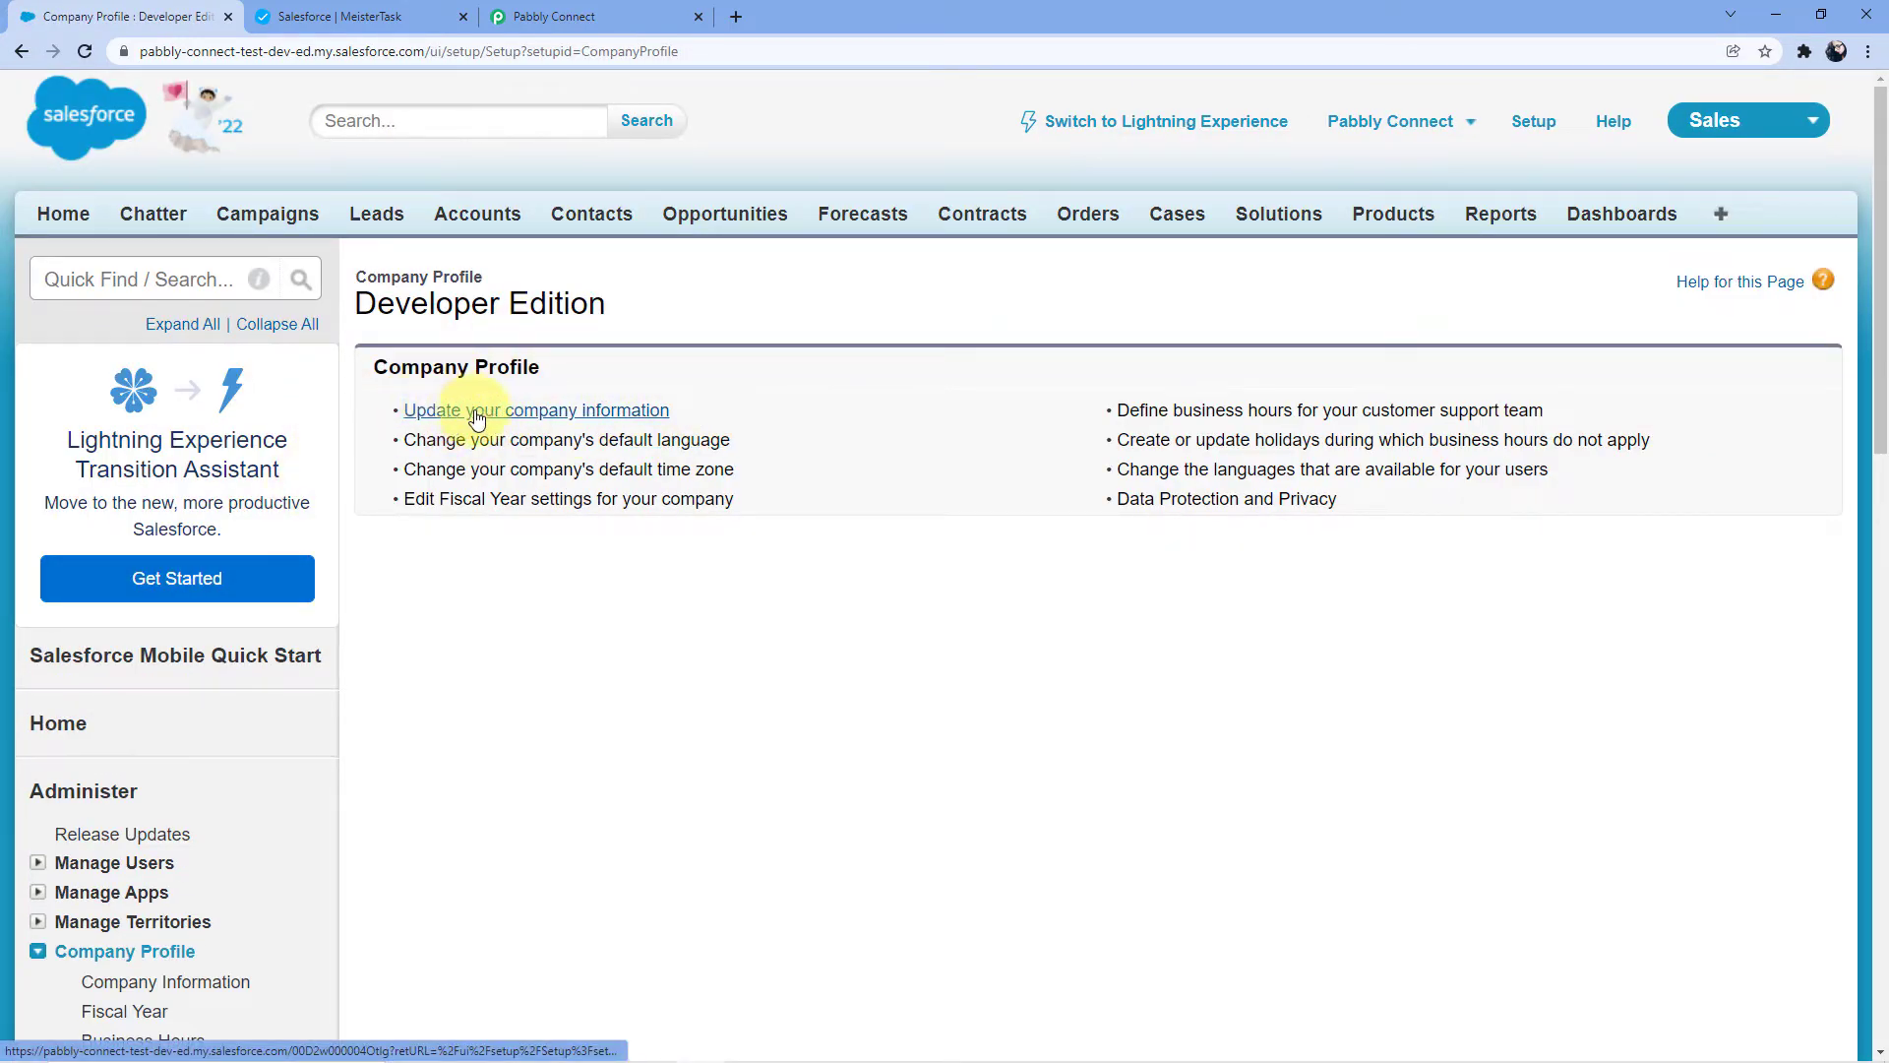
left_click(562, 415)
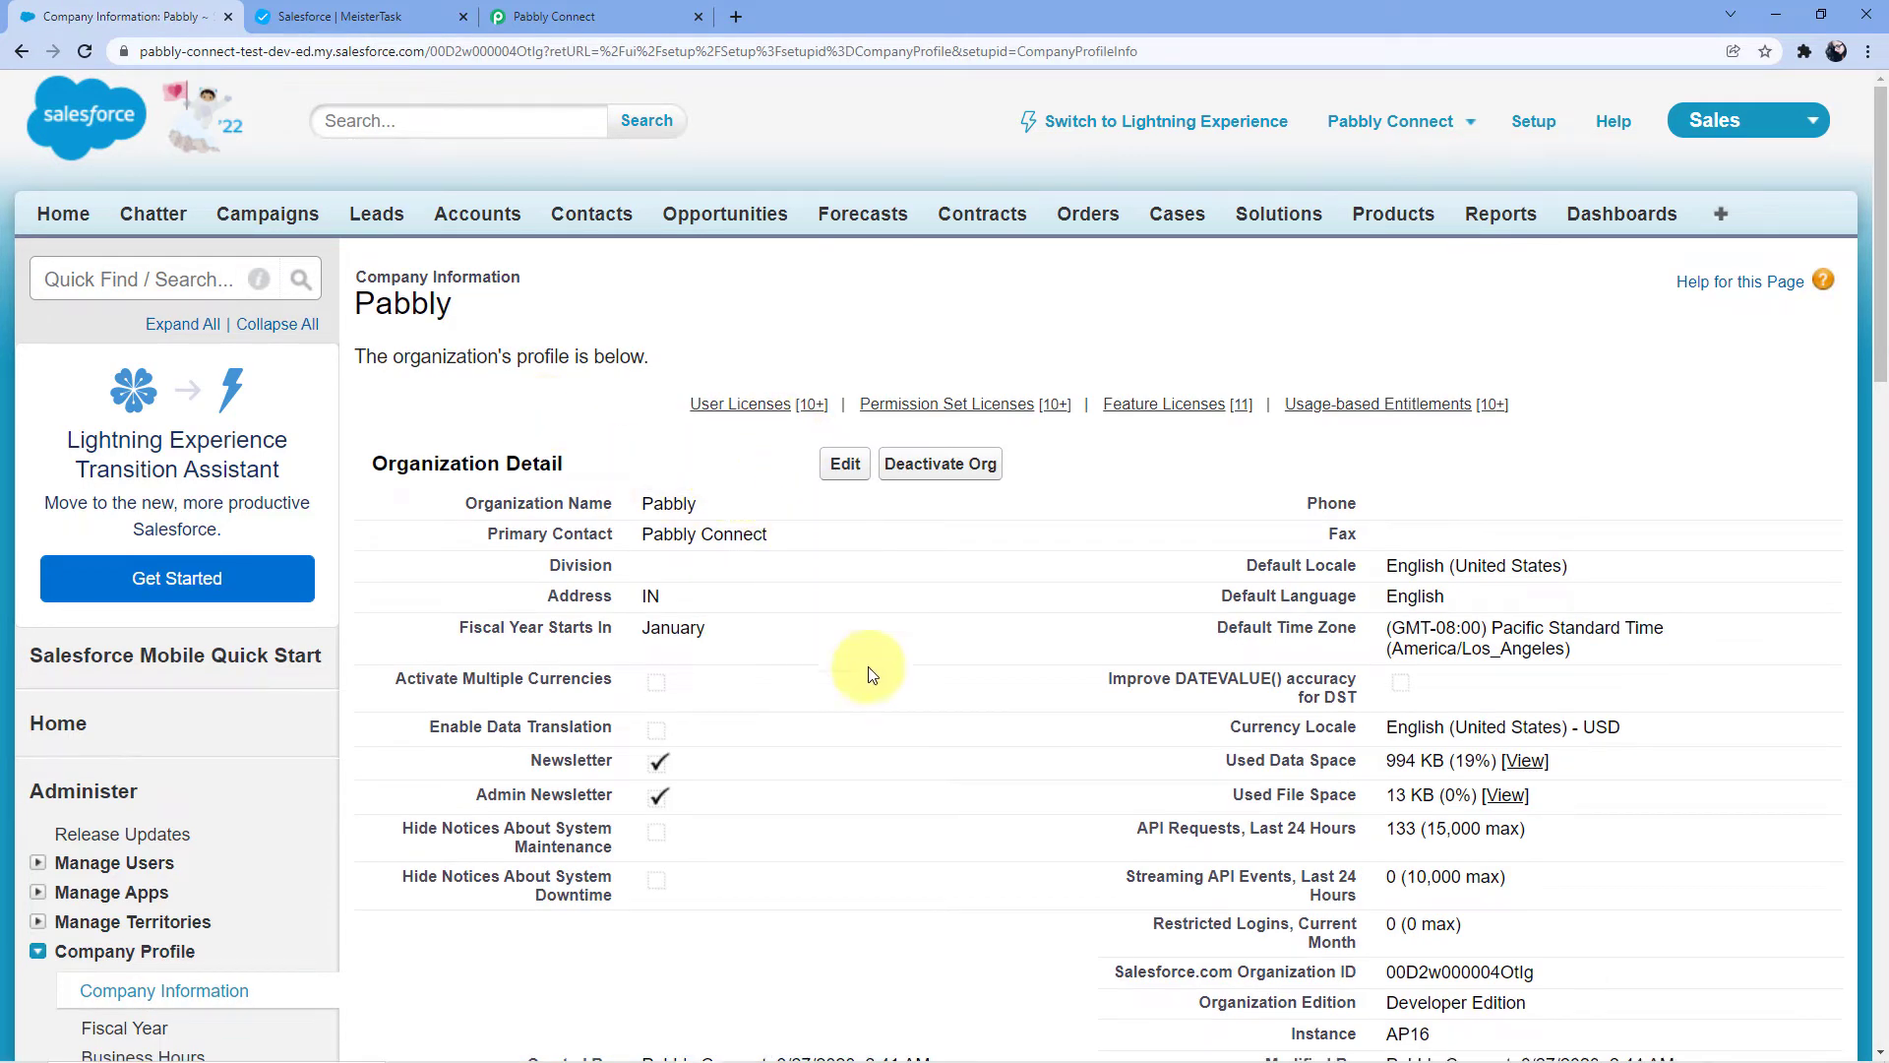
scroll(1159, 462, "down", 3)
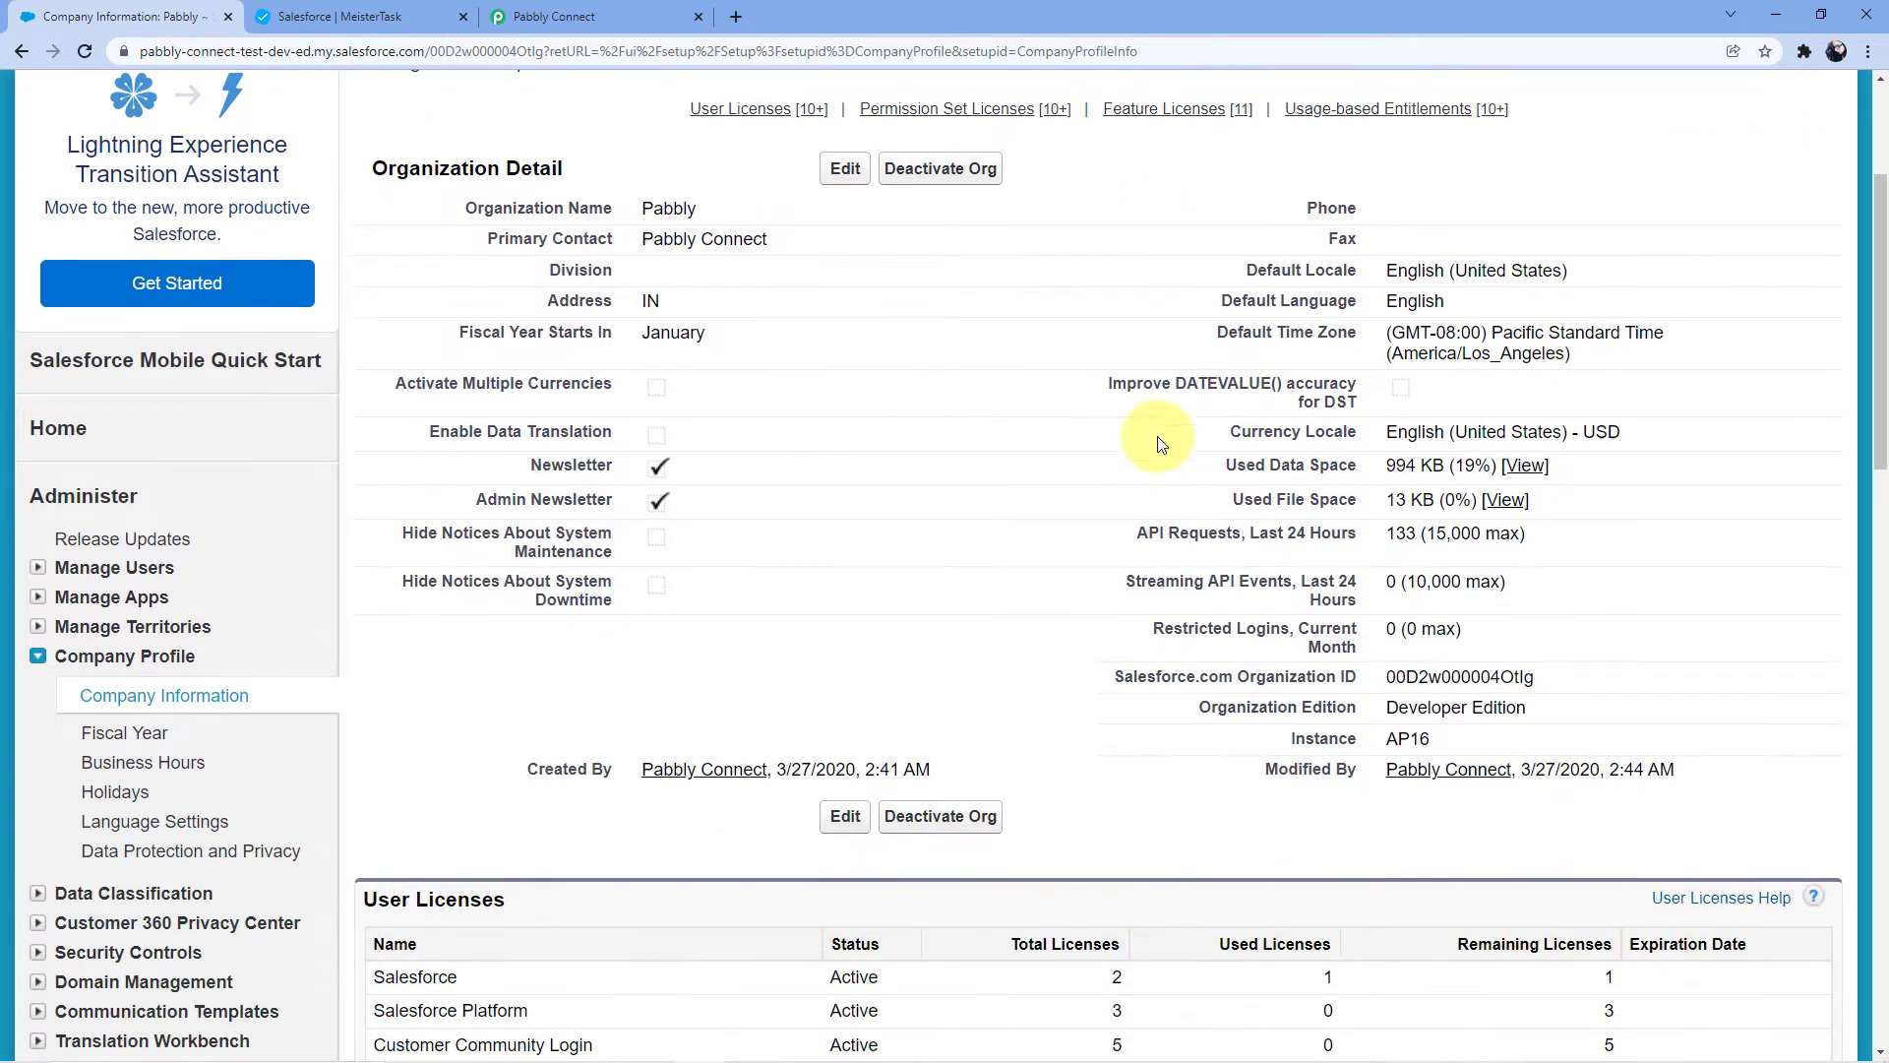
scroll(1181, 580, "down", 1)
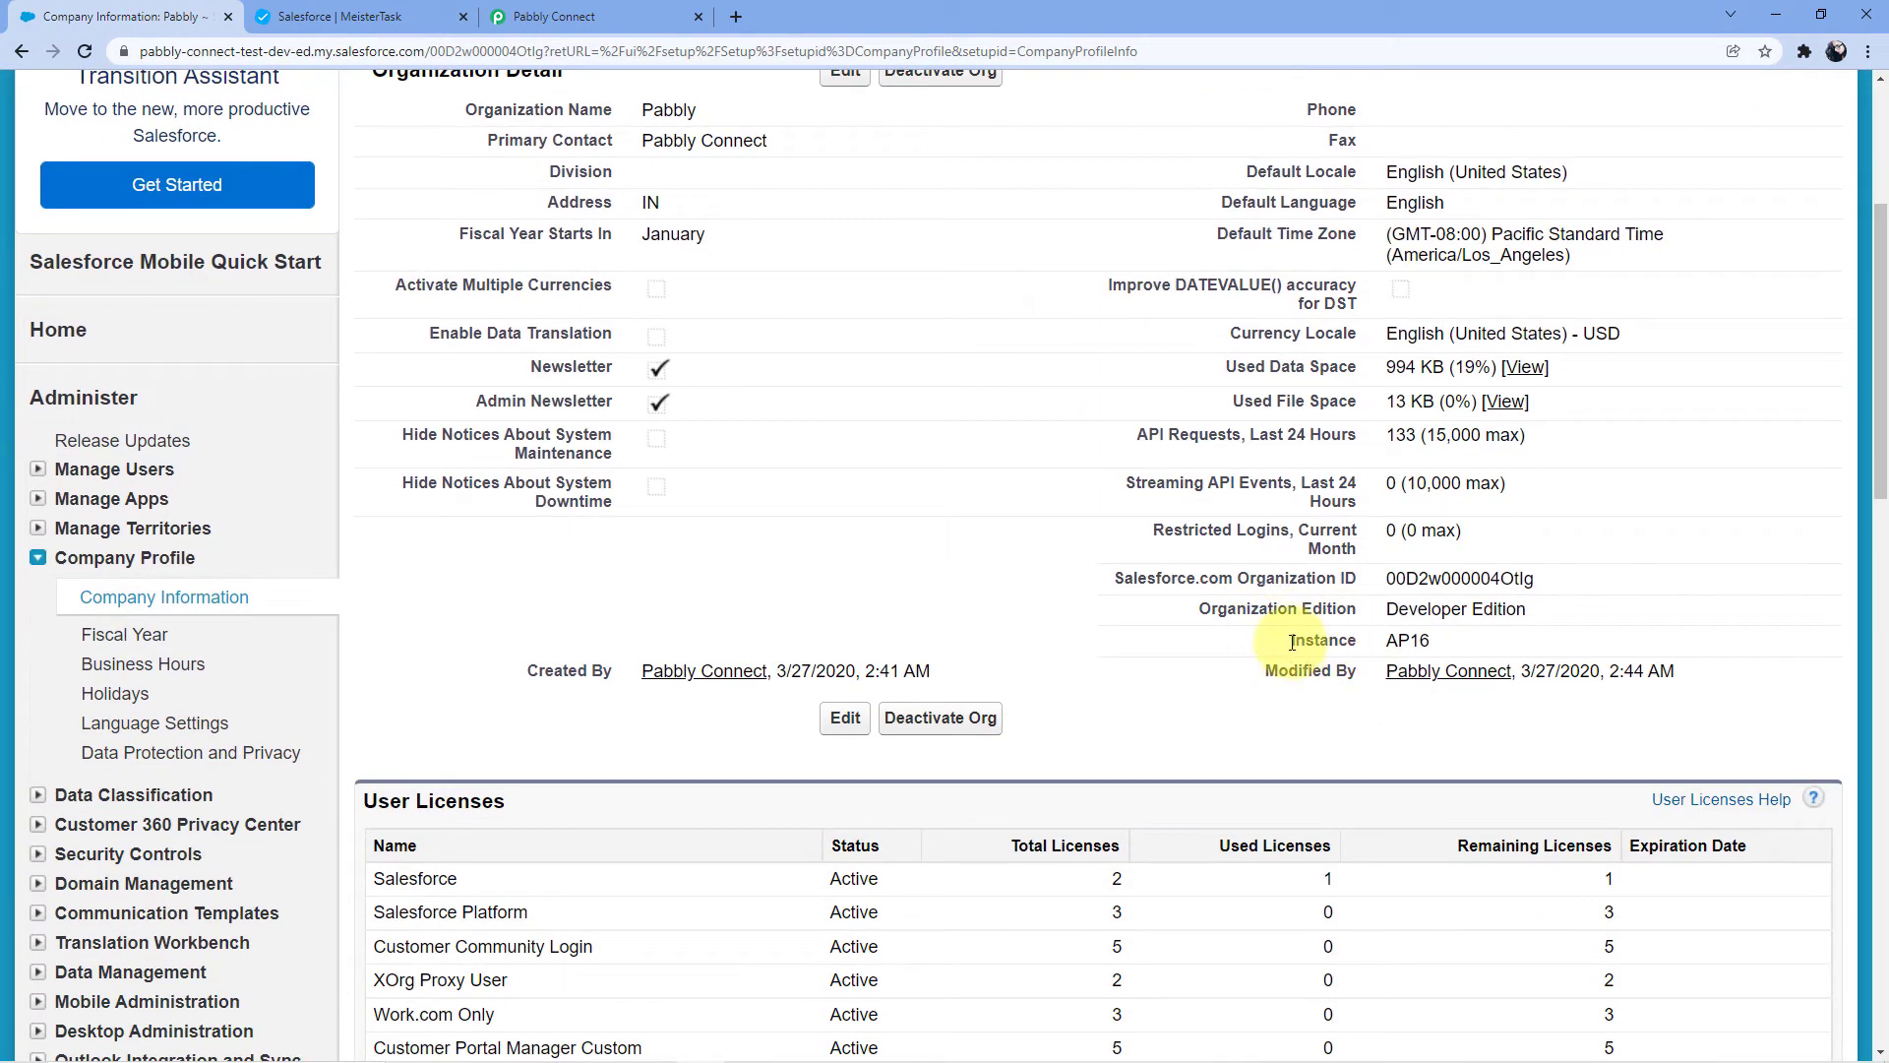
left_click(1422, 639)
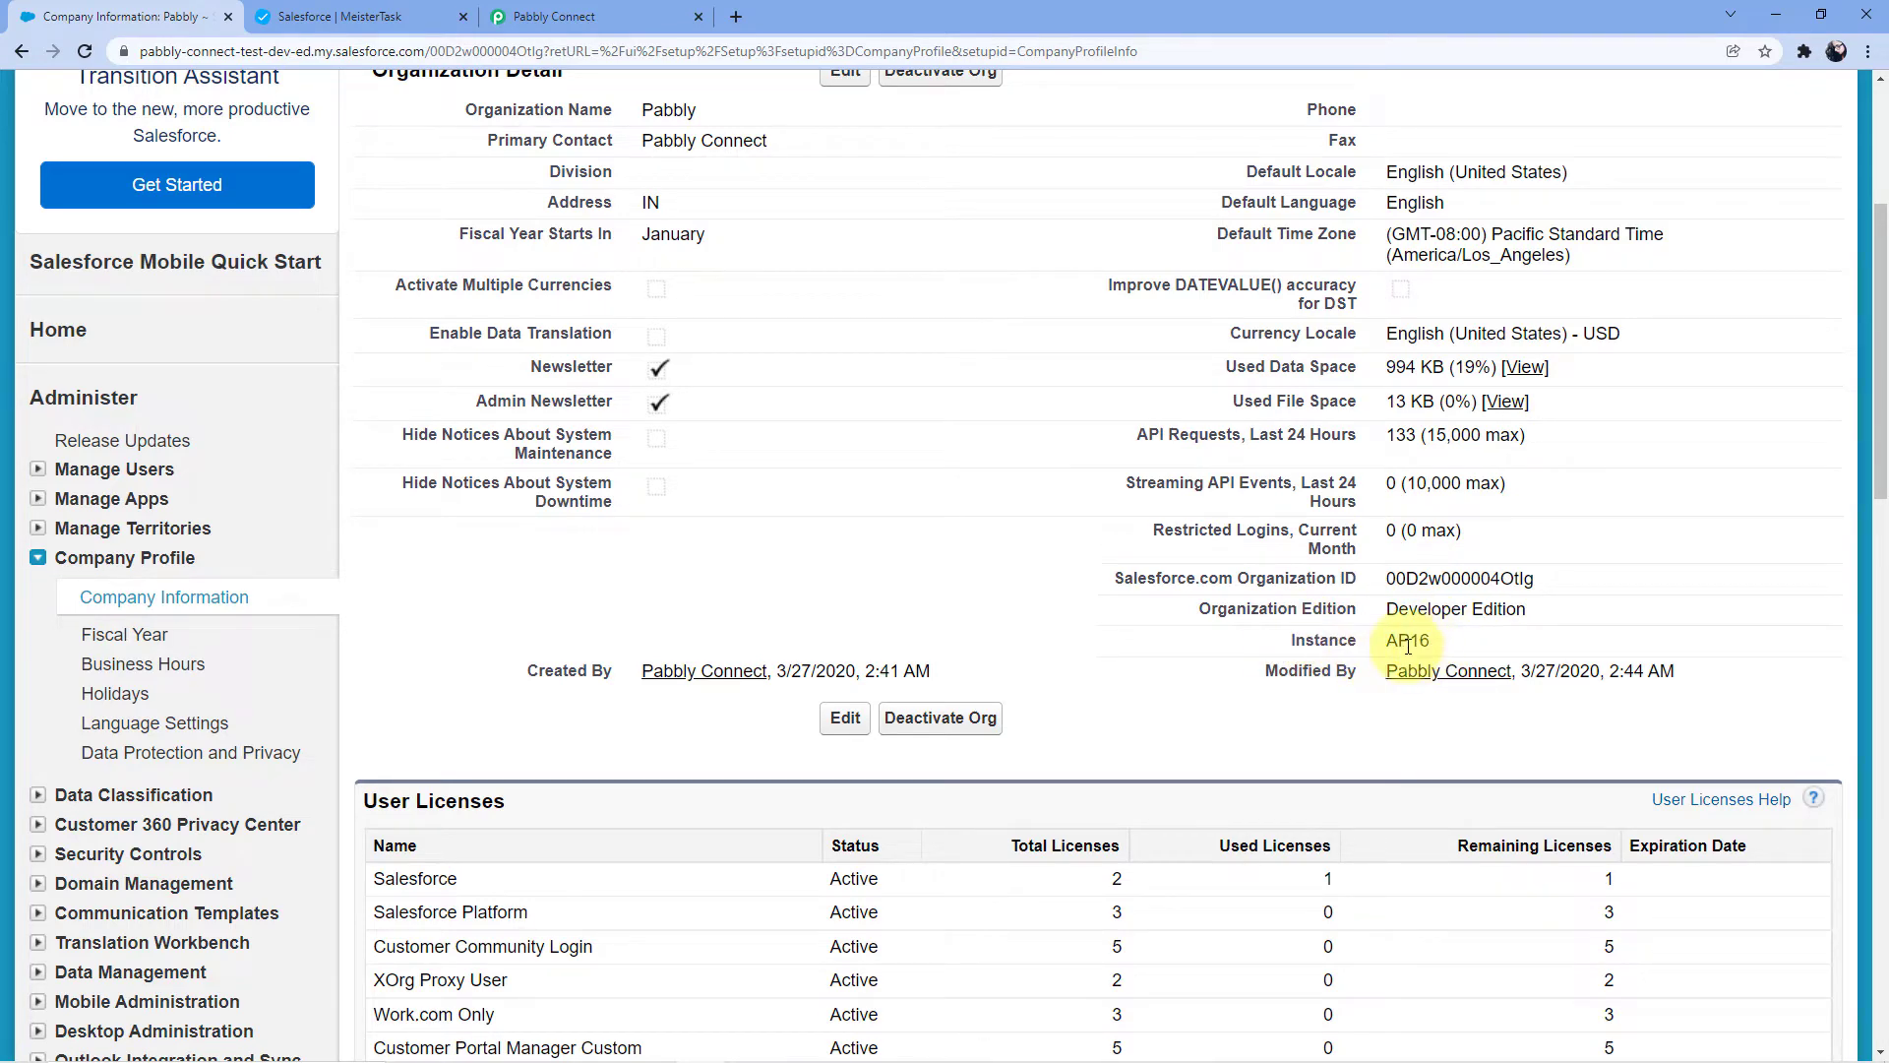
left_click(612, 8)
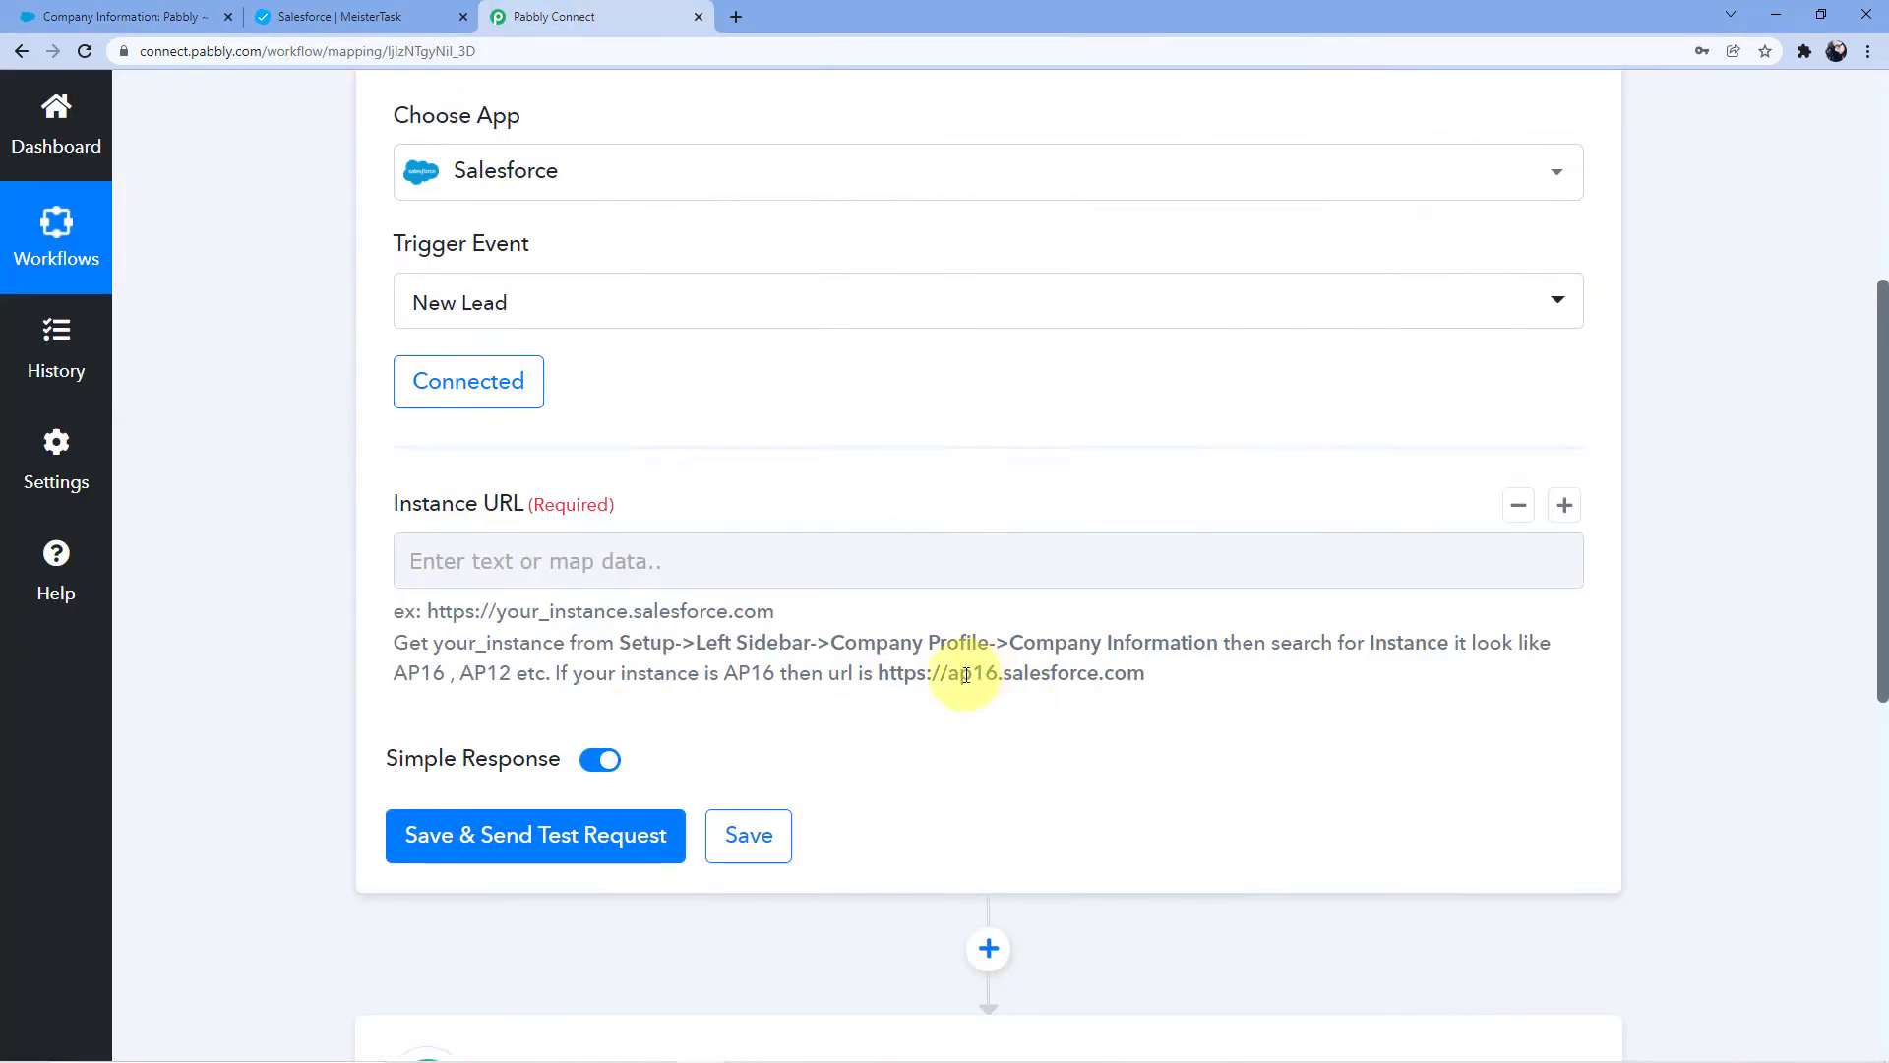
left_click_drag(876, 675, 1141, 673)
right_click(974, 677)
left_click(1043, 689)
left_click(502, 562)
right_click(499, 573)
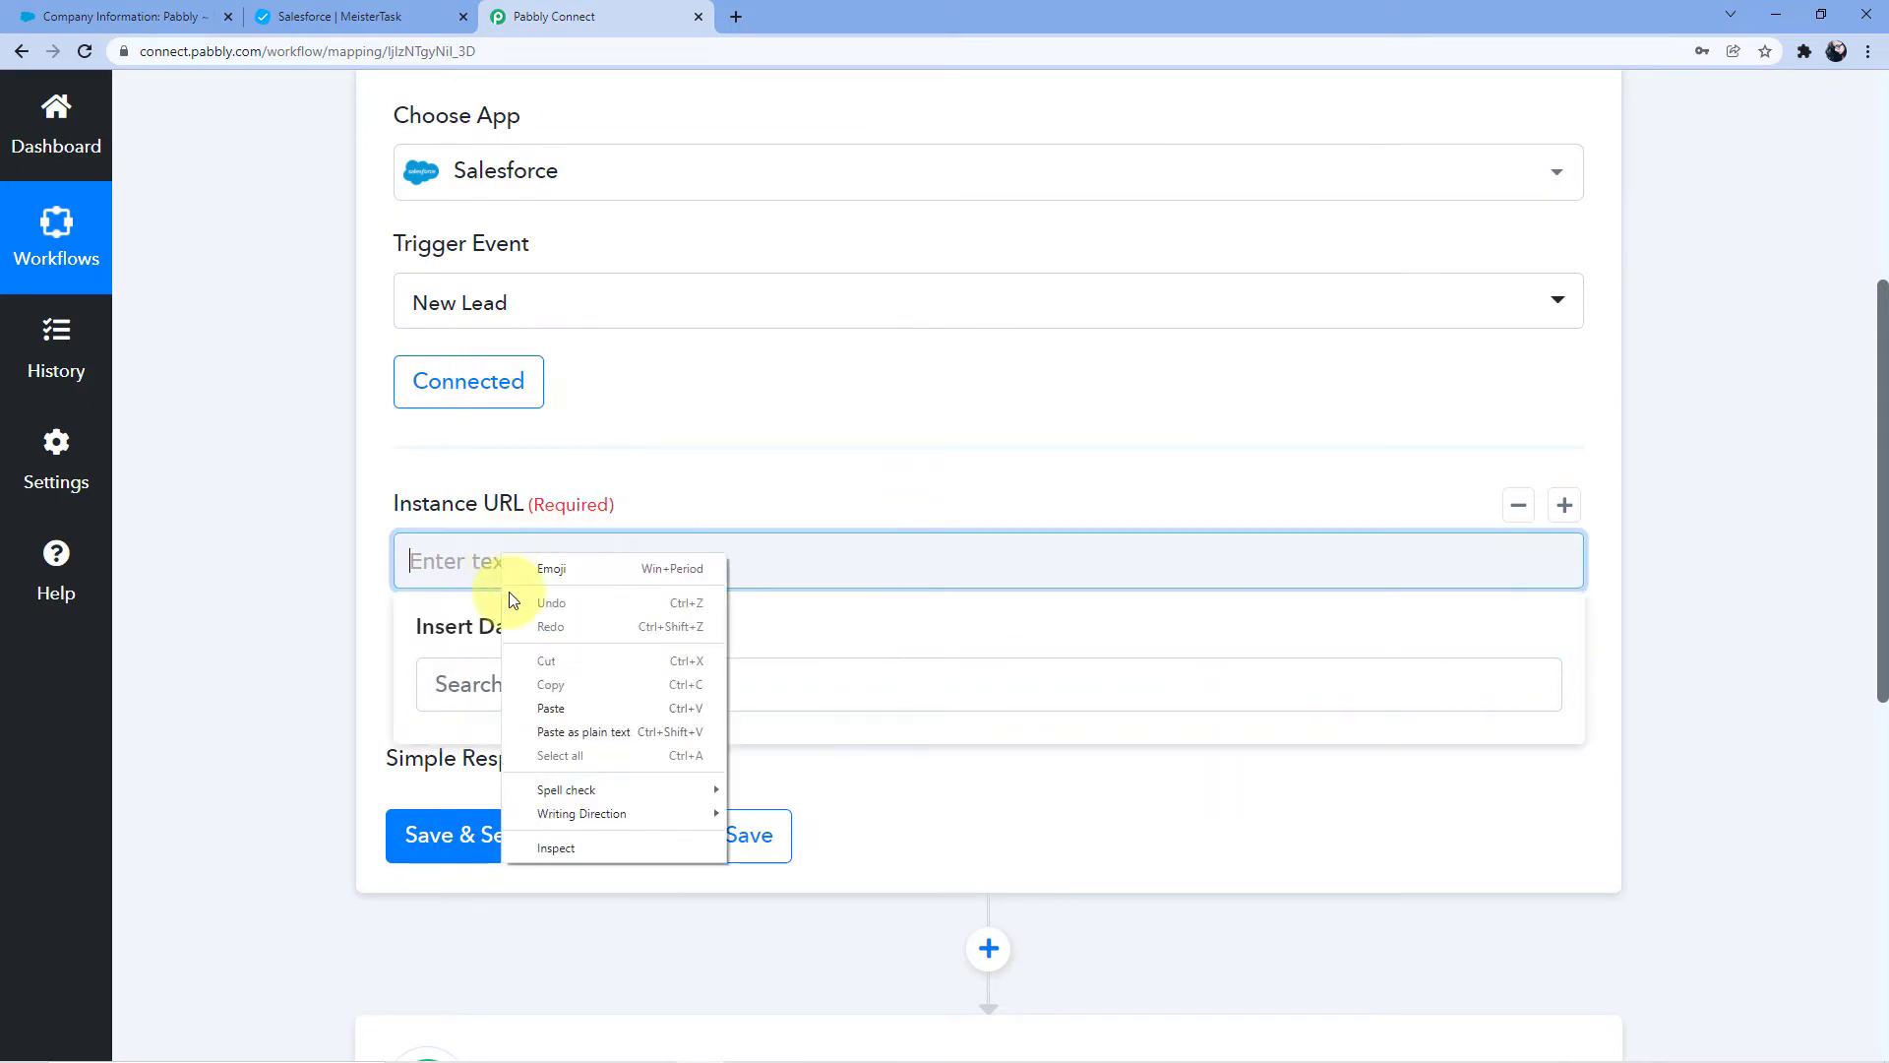
left_click(571, 706)
left_click(581, 469)
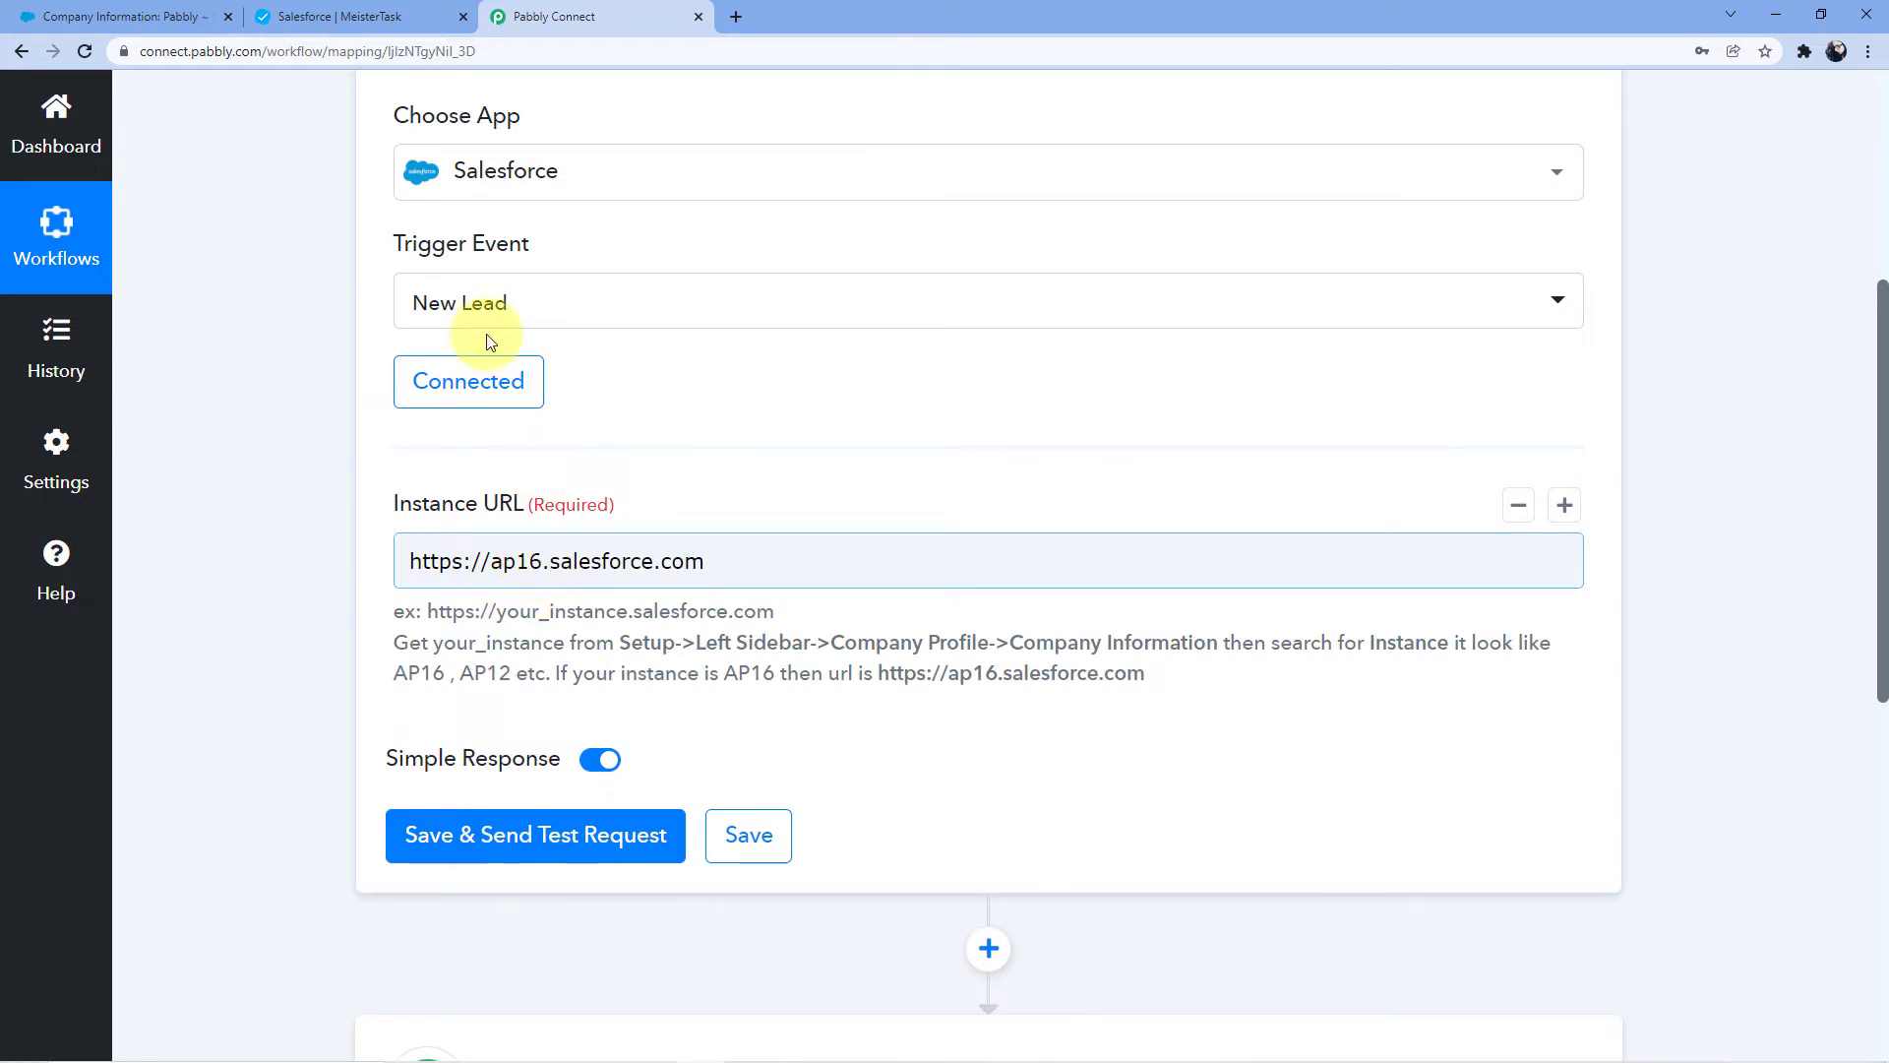
Check the instance part of the entered Instance URL against the Salesforce company information.
left_click(122, 12)
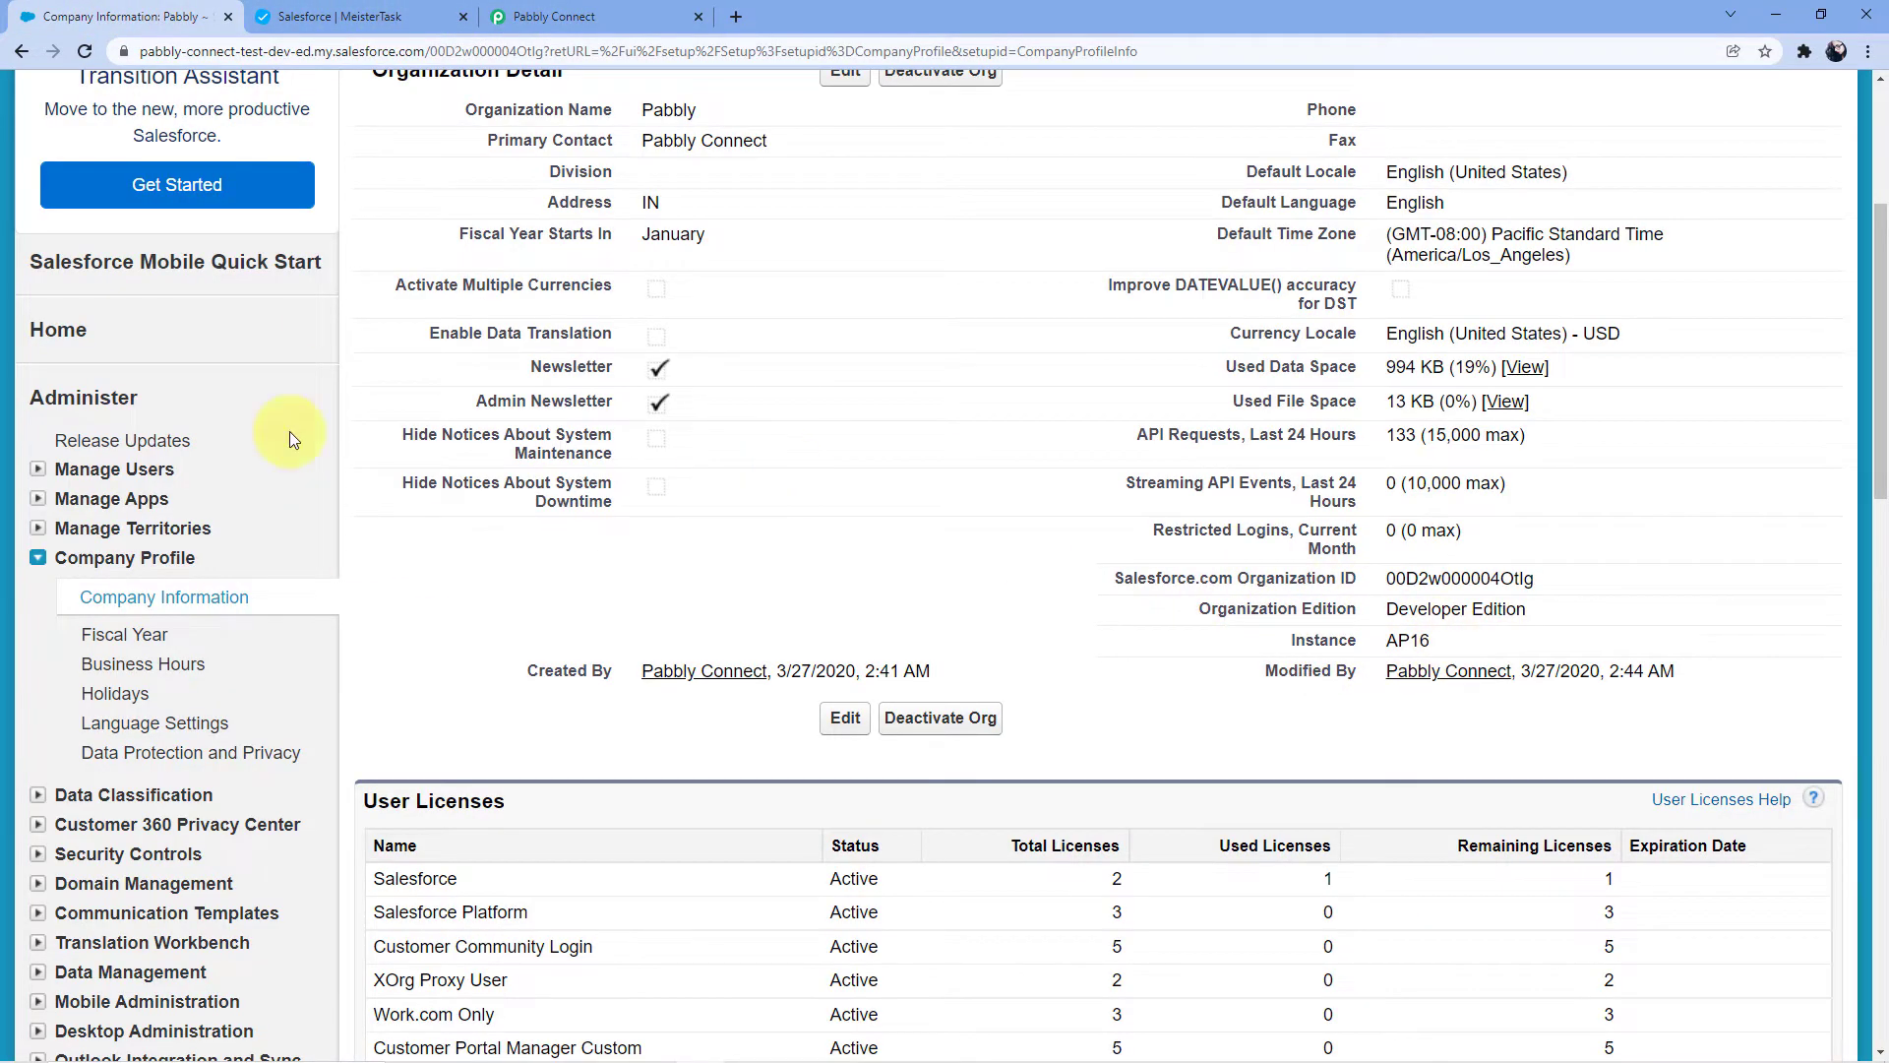
left_click(554, 16)
left_click_drag(491, 562, 538, 585)
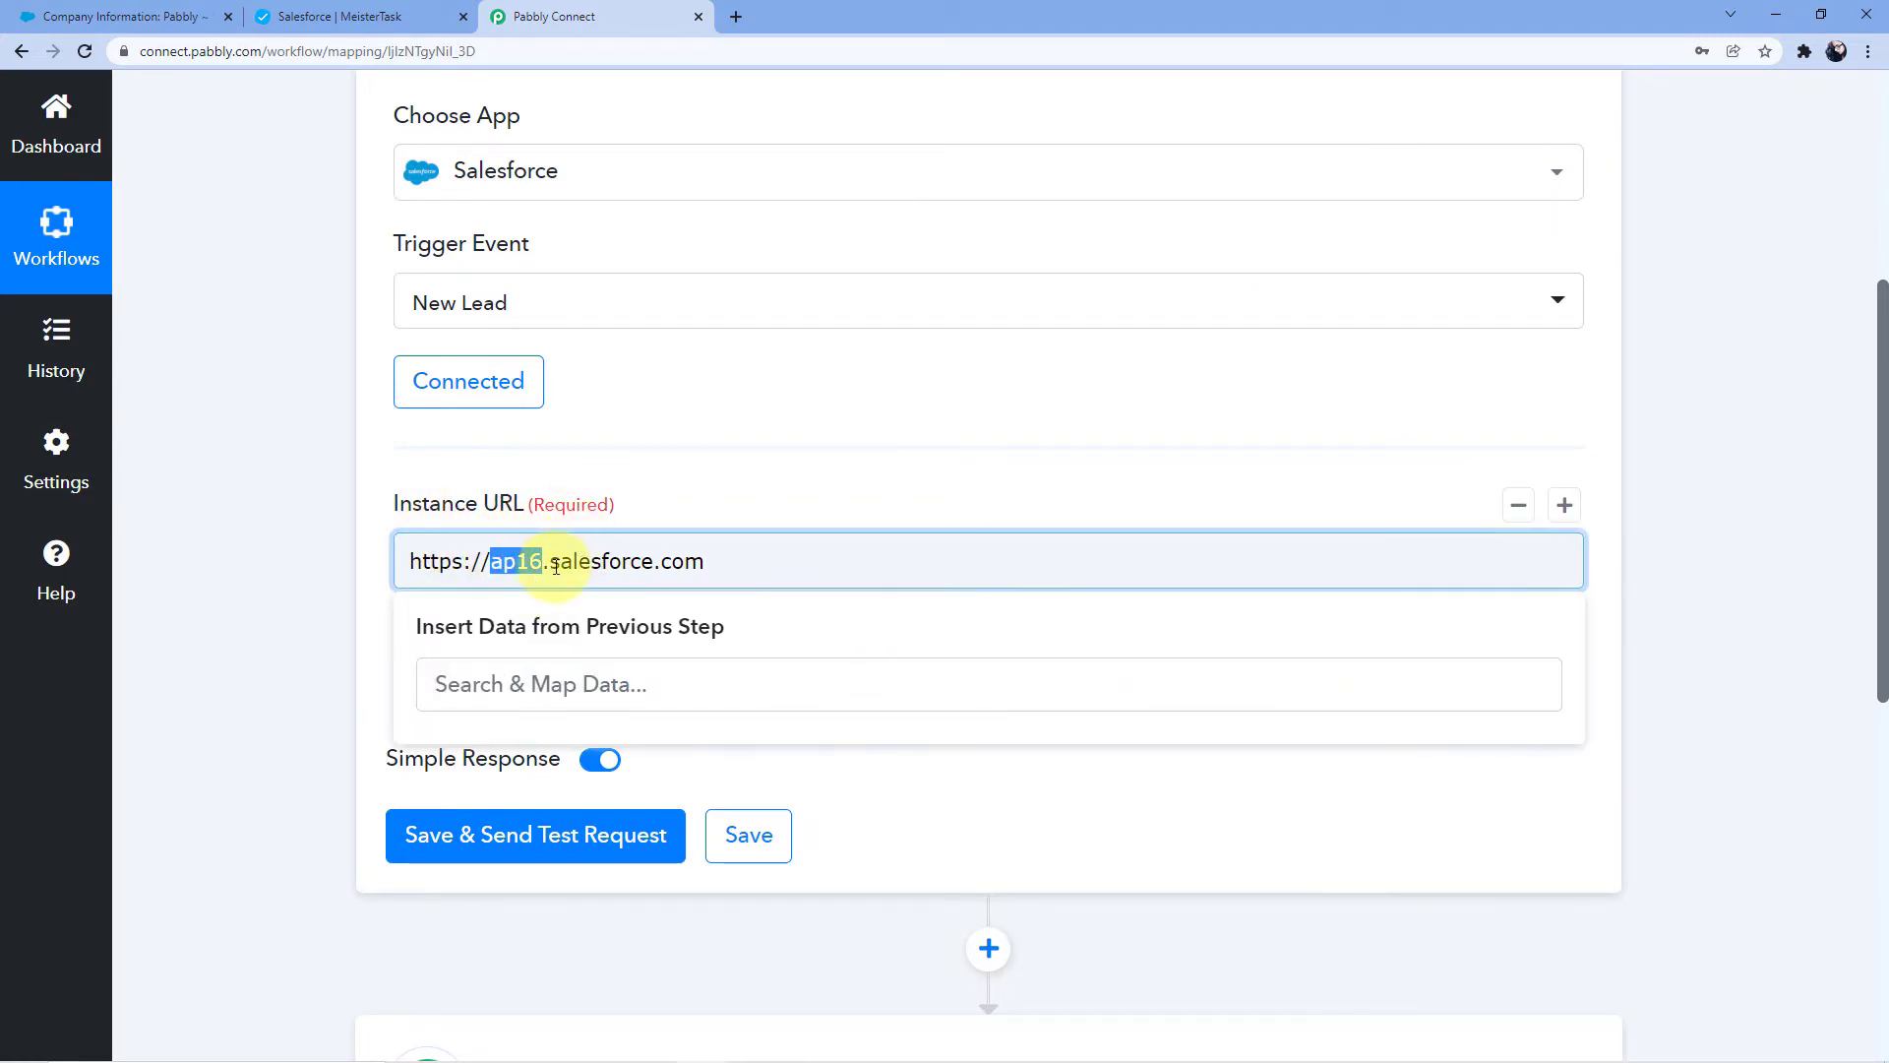
left_click(682, 476)
left_click(733, 560)
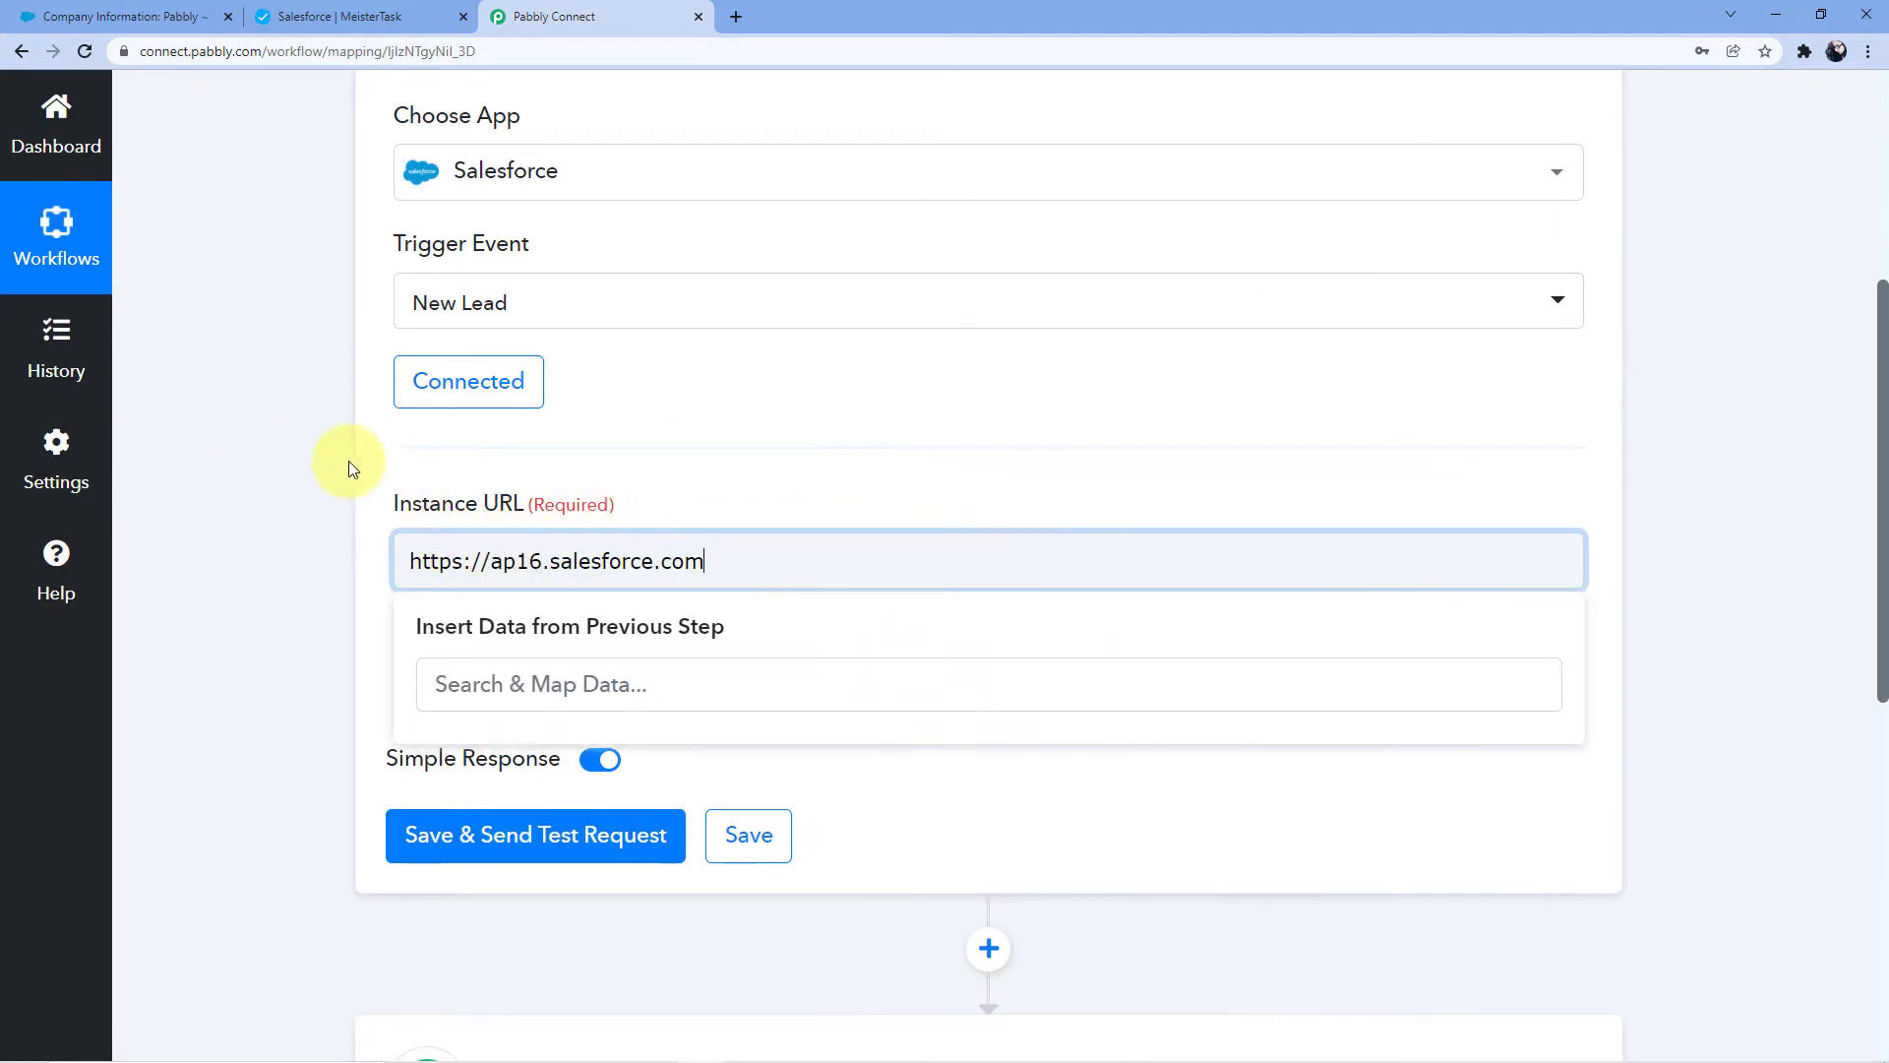
left_click(679, 468)
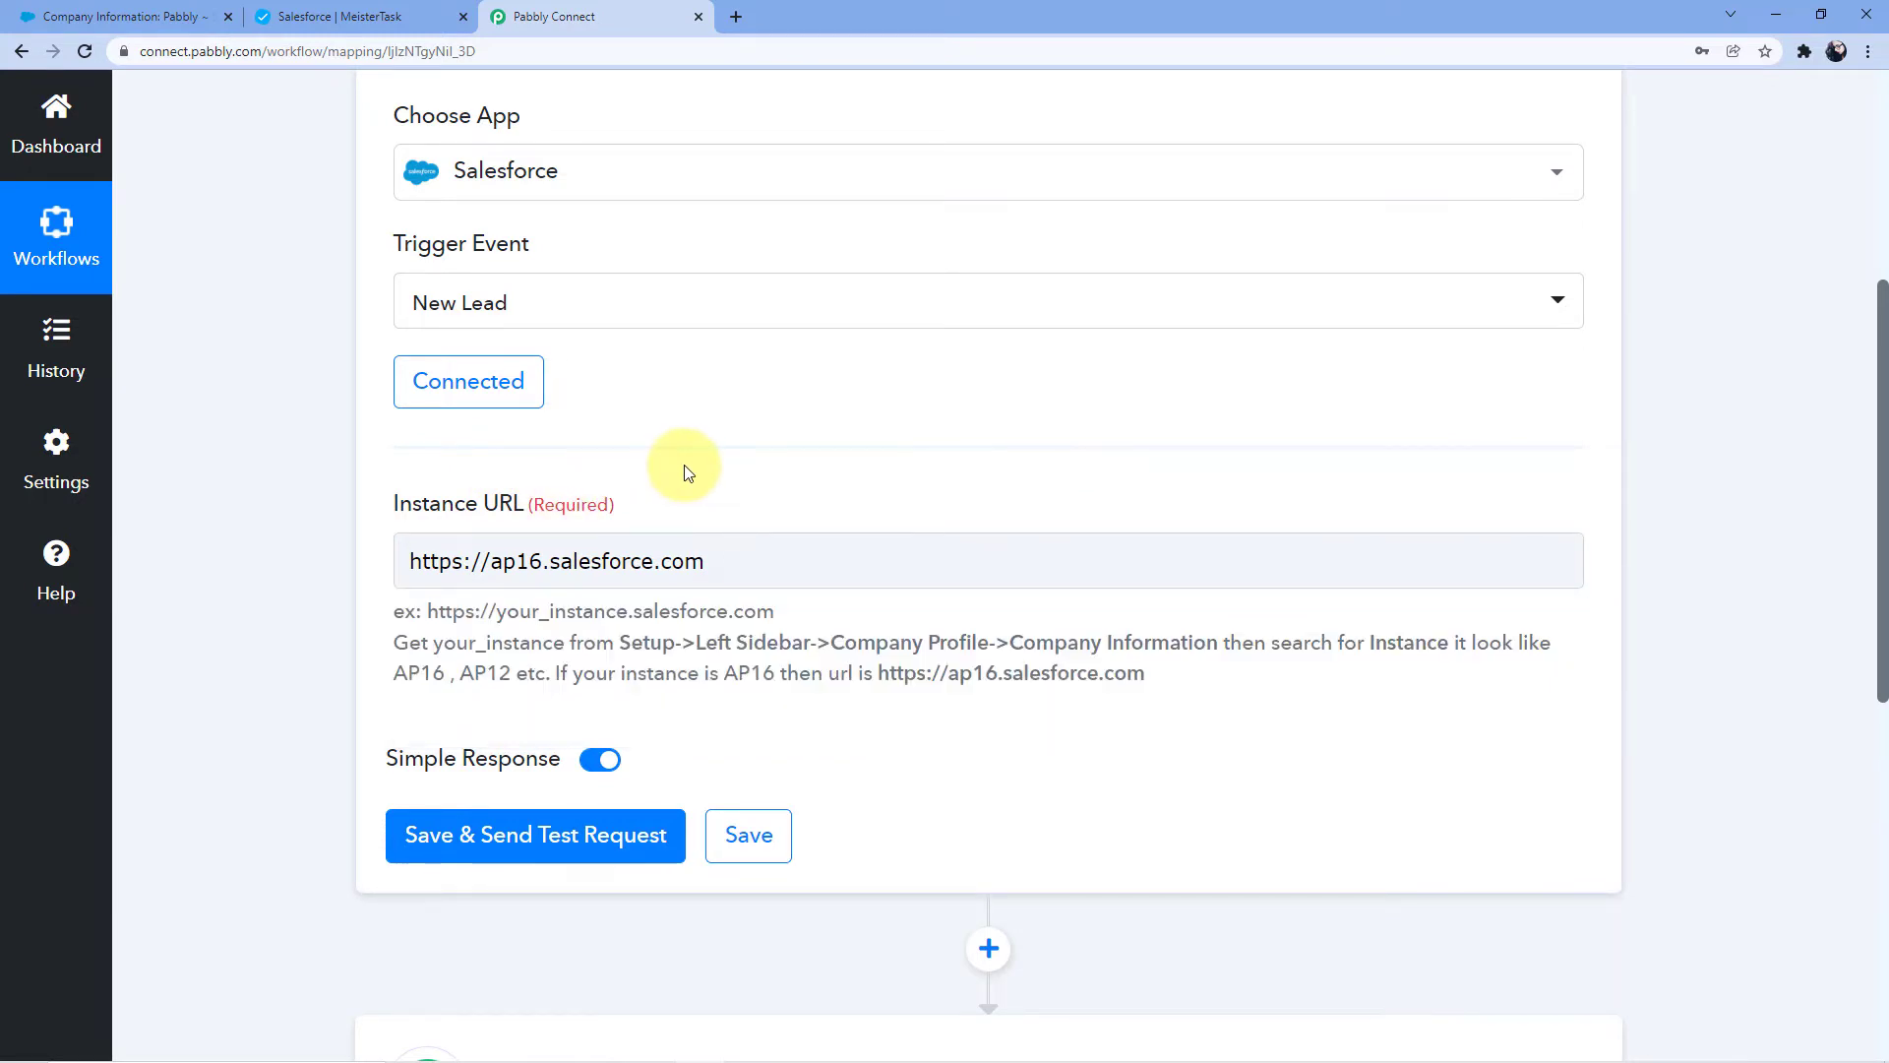
scroll(681, 472, "down", 2)
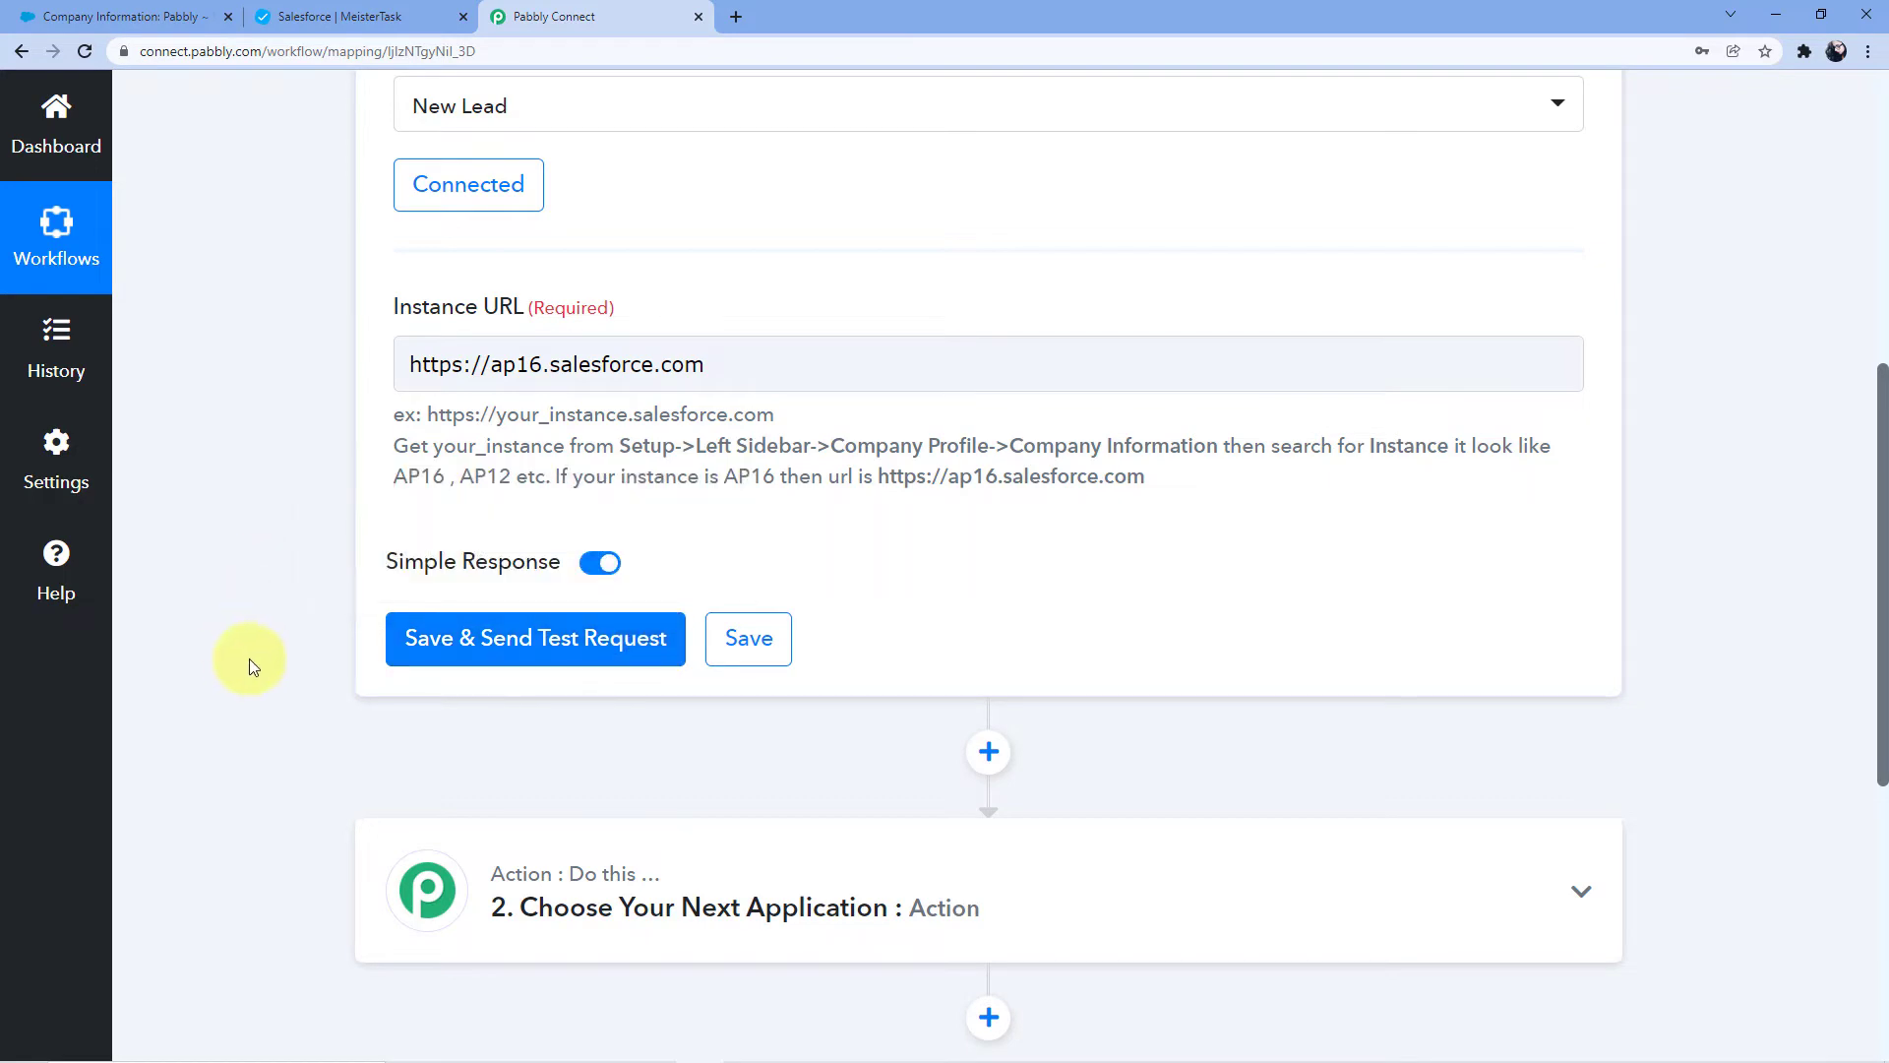
Switch to Salesforce and start a new lead from the Leads page.
left_click(81, 9)
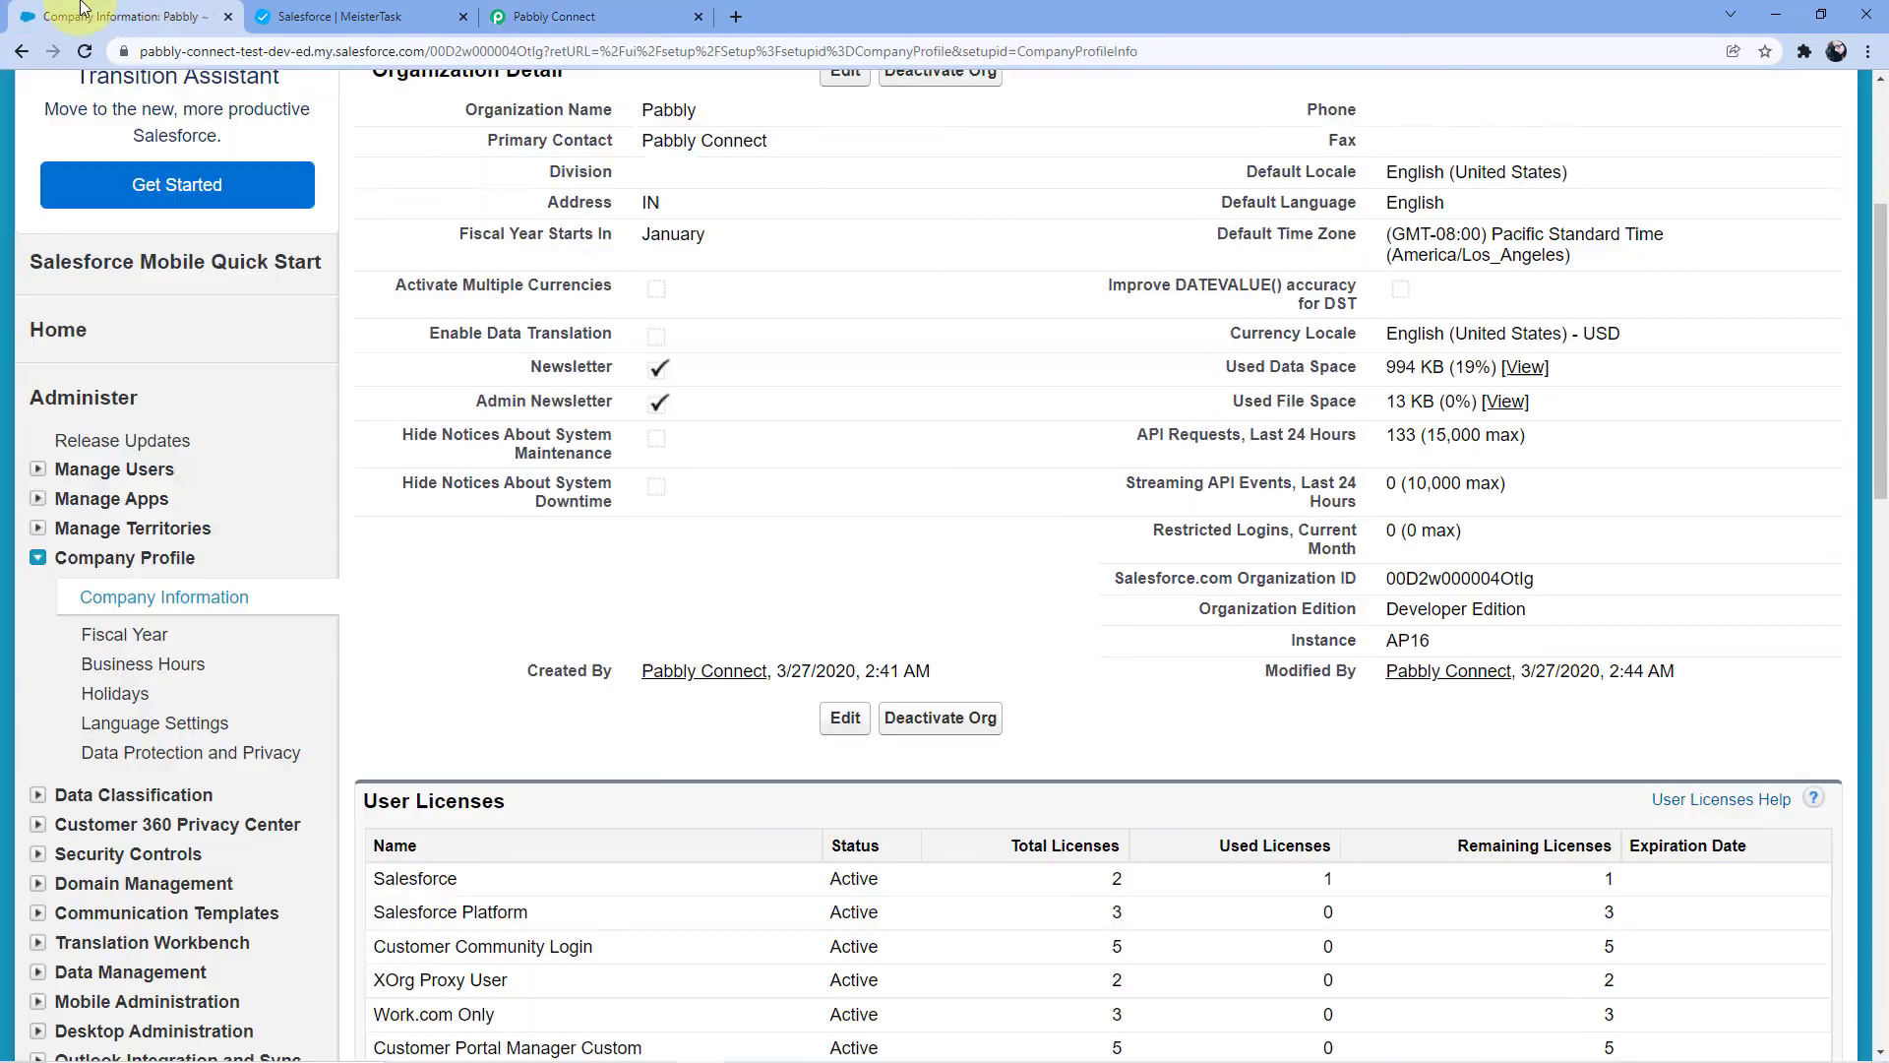
scroll(532, 344, "up", 5)
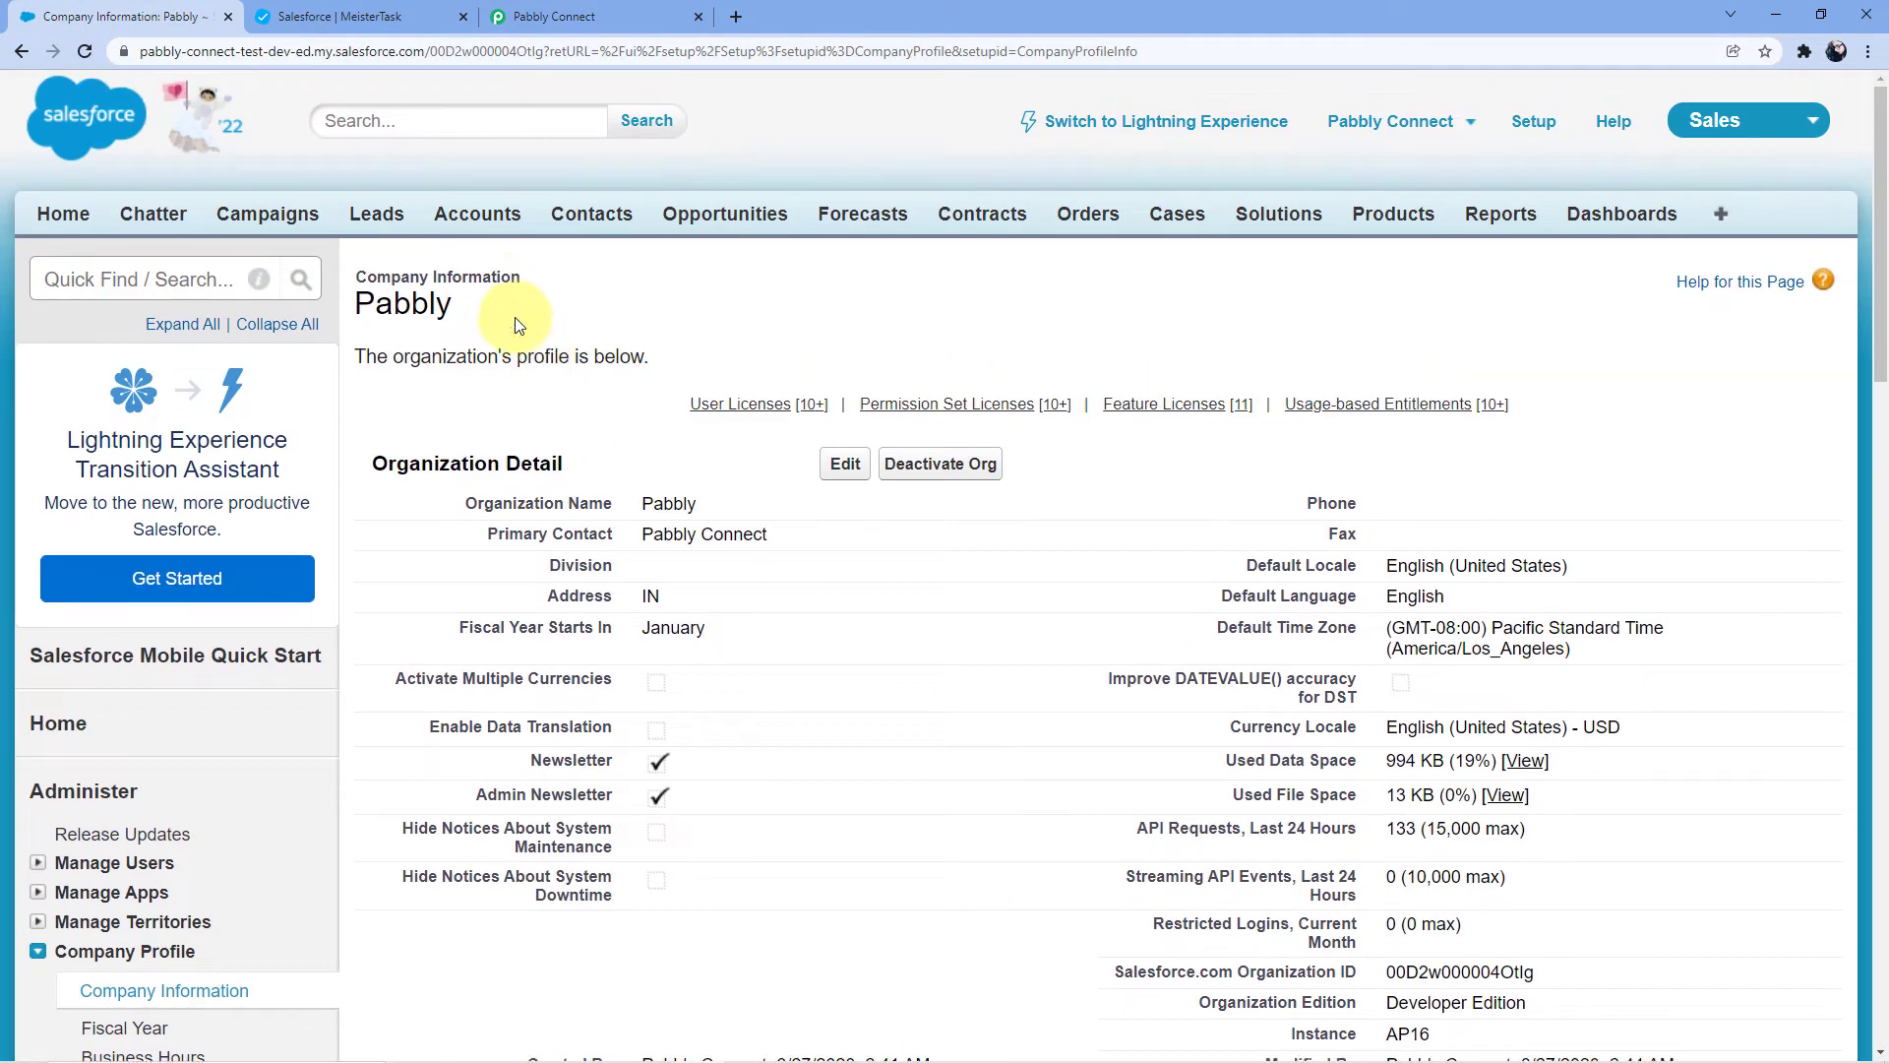
left_click(379, 218)
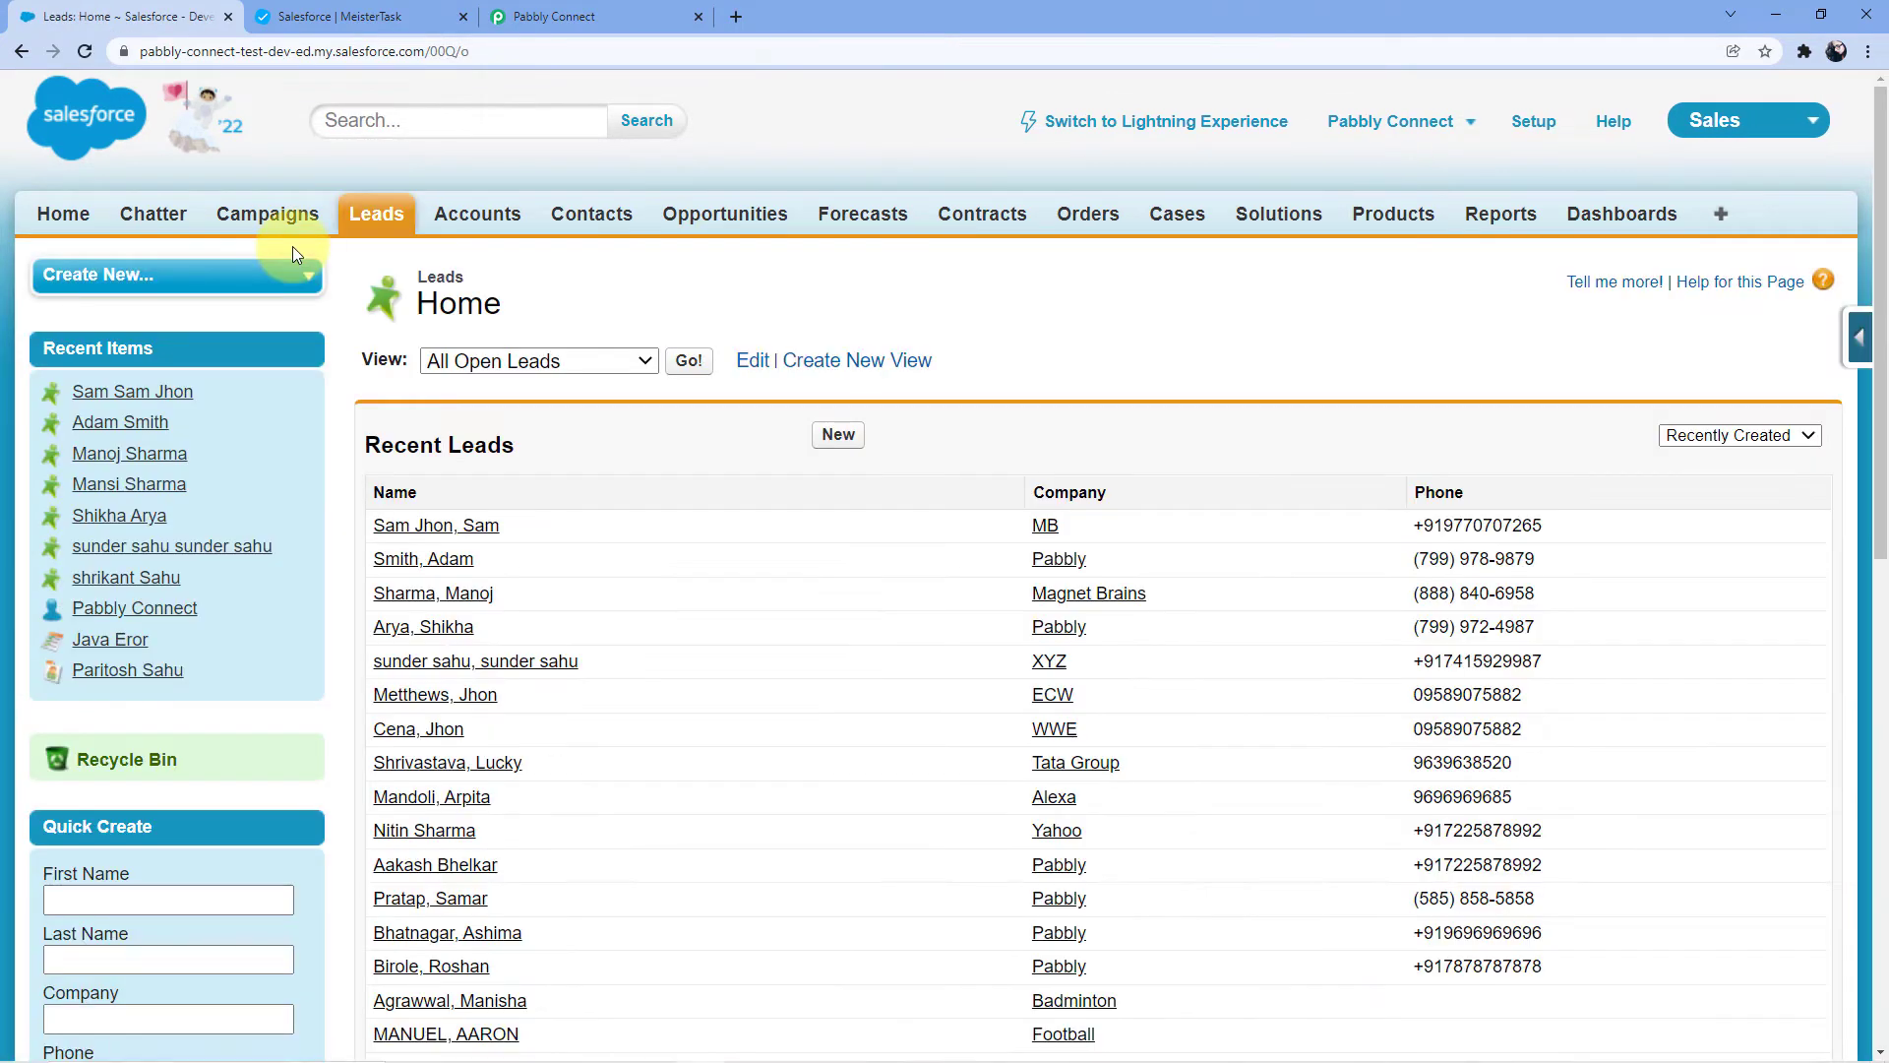
scroll(547, 333, "down", 1)
scroll(547, 332, "down", 1)
left_click(834, 339)
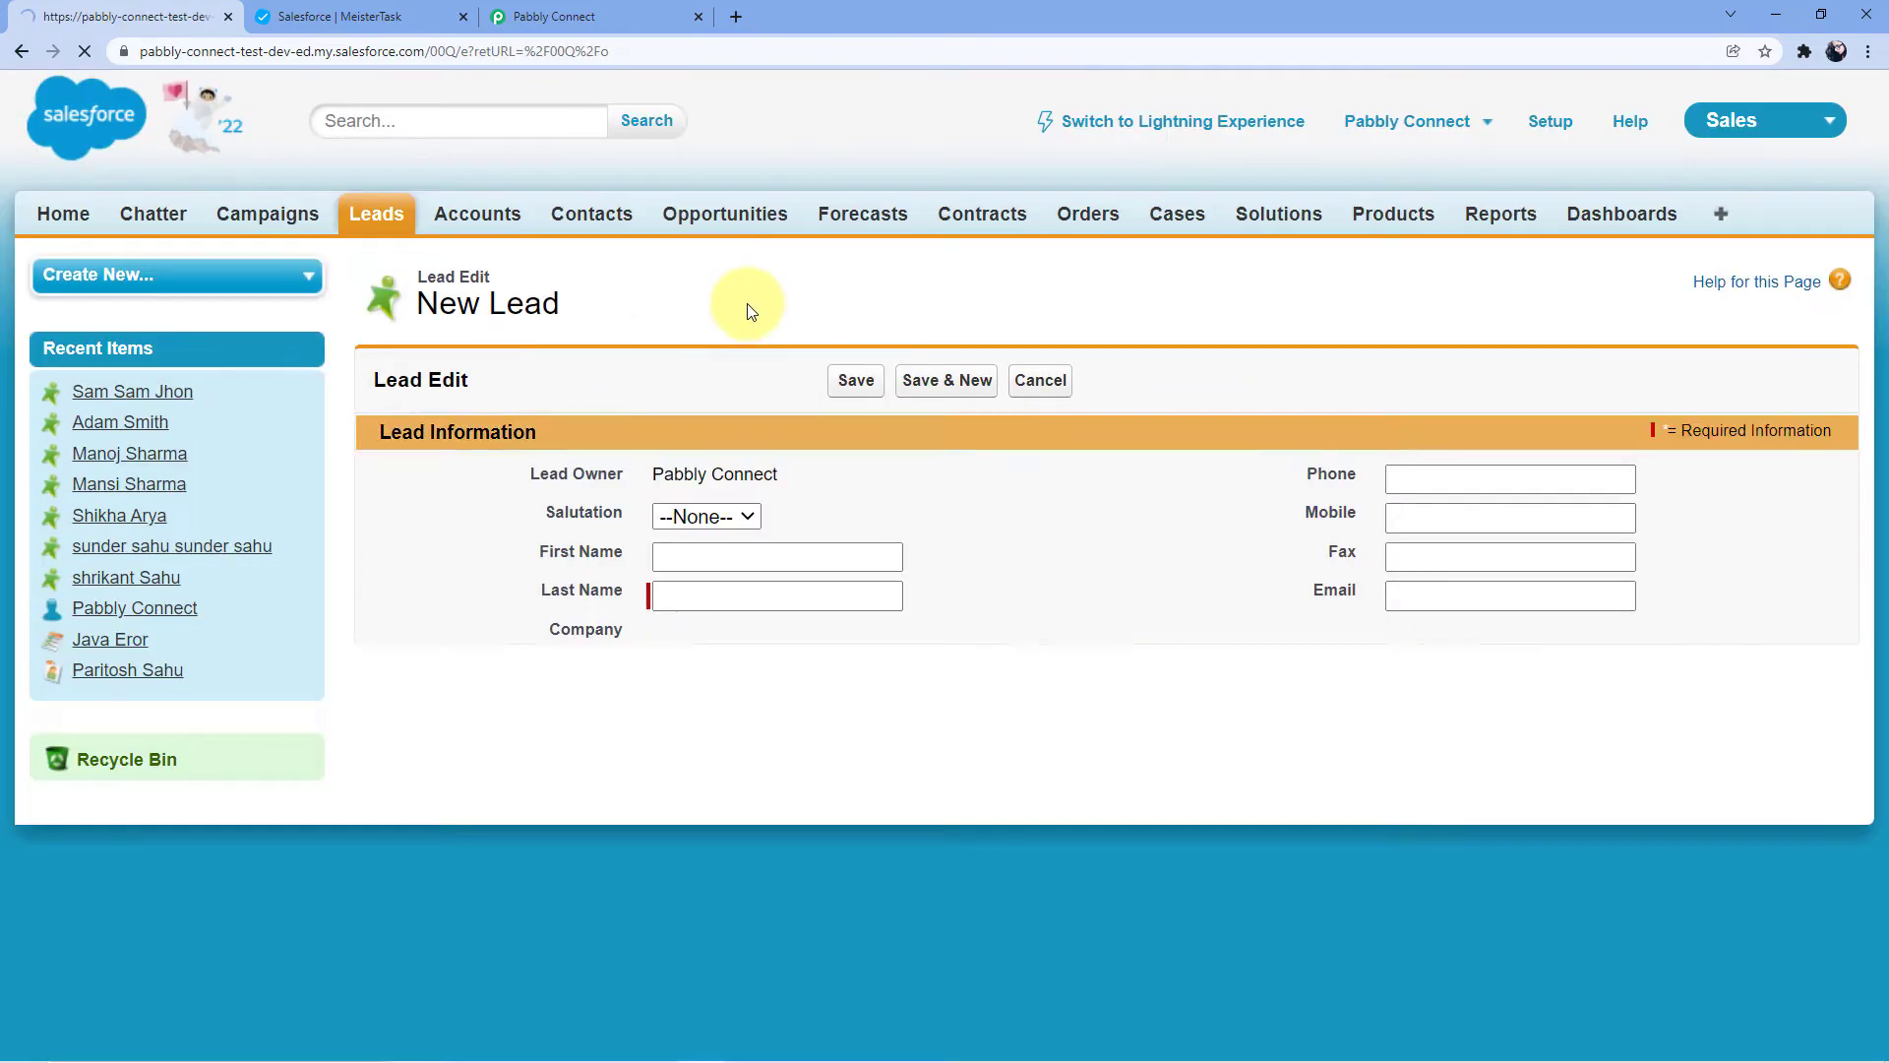
scroll(653, 380, "down", 1)
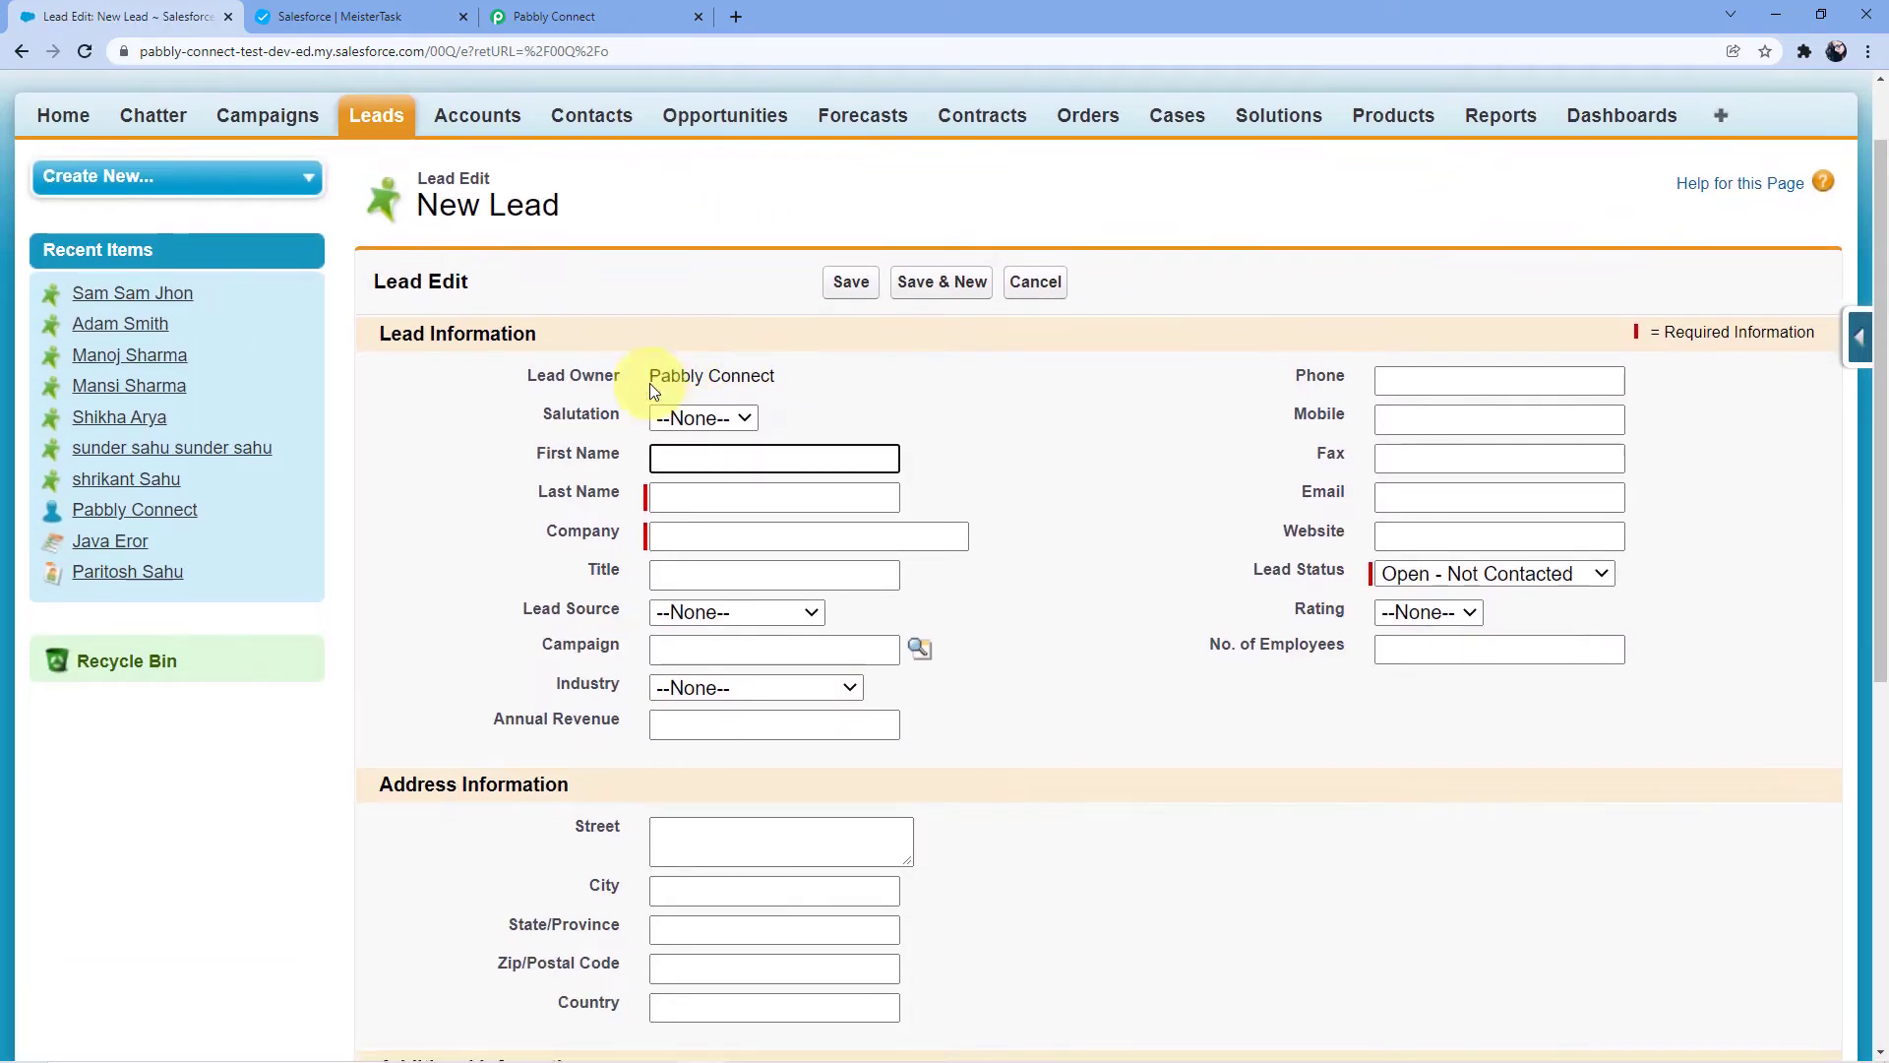
Enter the lead's first name and last name in the new lead form.
left_click(709, 462)
left_click(695, 505)
left_click_drag(771, 459, 665, 467)
type("am")
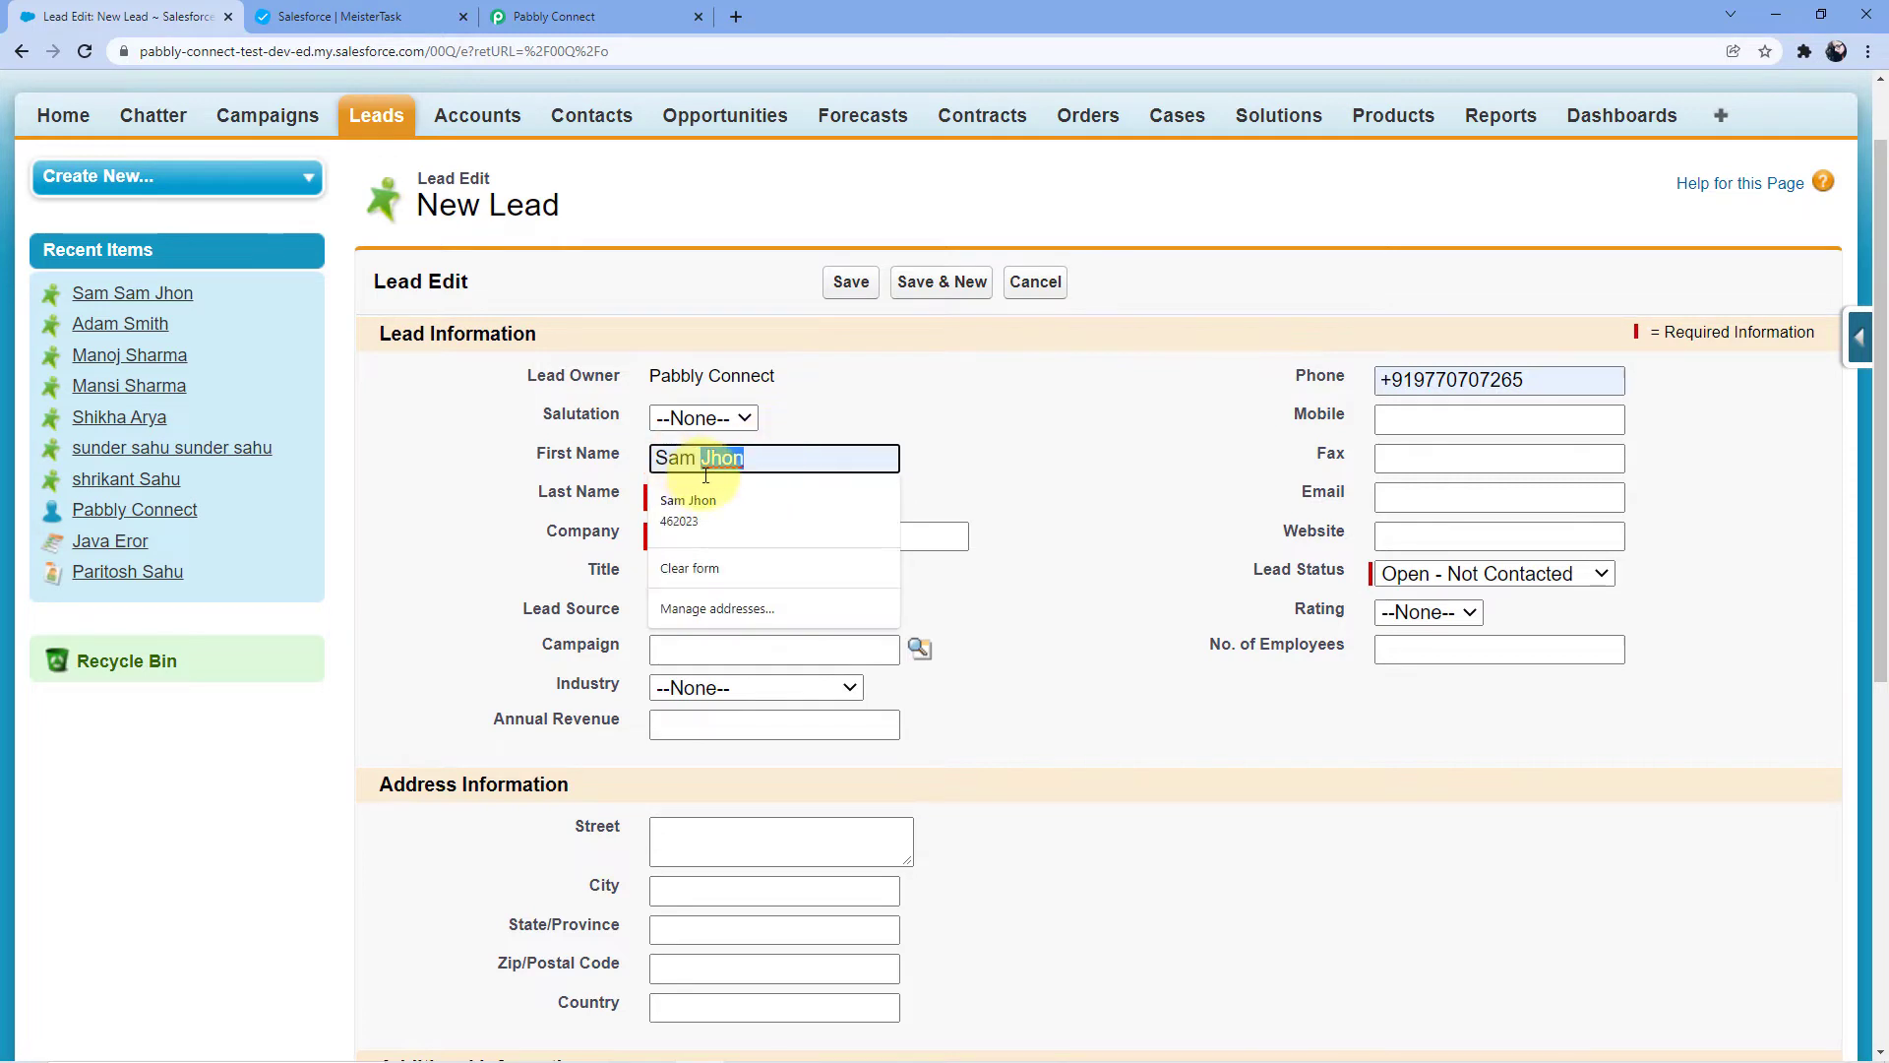
left_click(739, 504)
left_click(739, 504)
type("Jhon")
Fill in IBM as the company along with the saved email and address details, and save the lead.
left_click(751, 535)
left_click(712, 651)
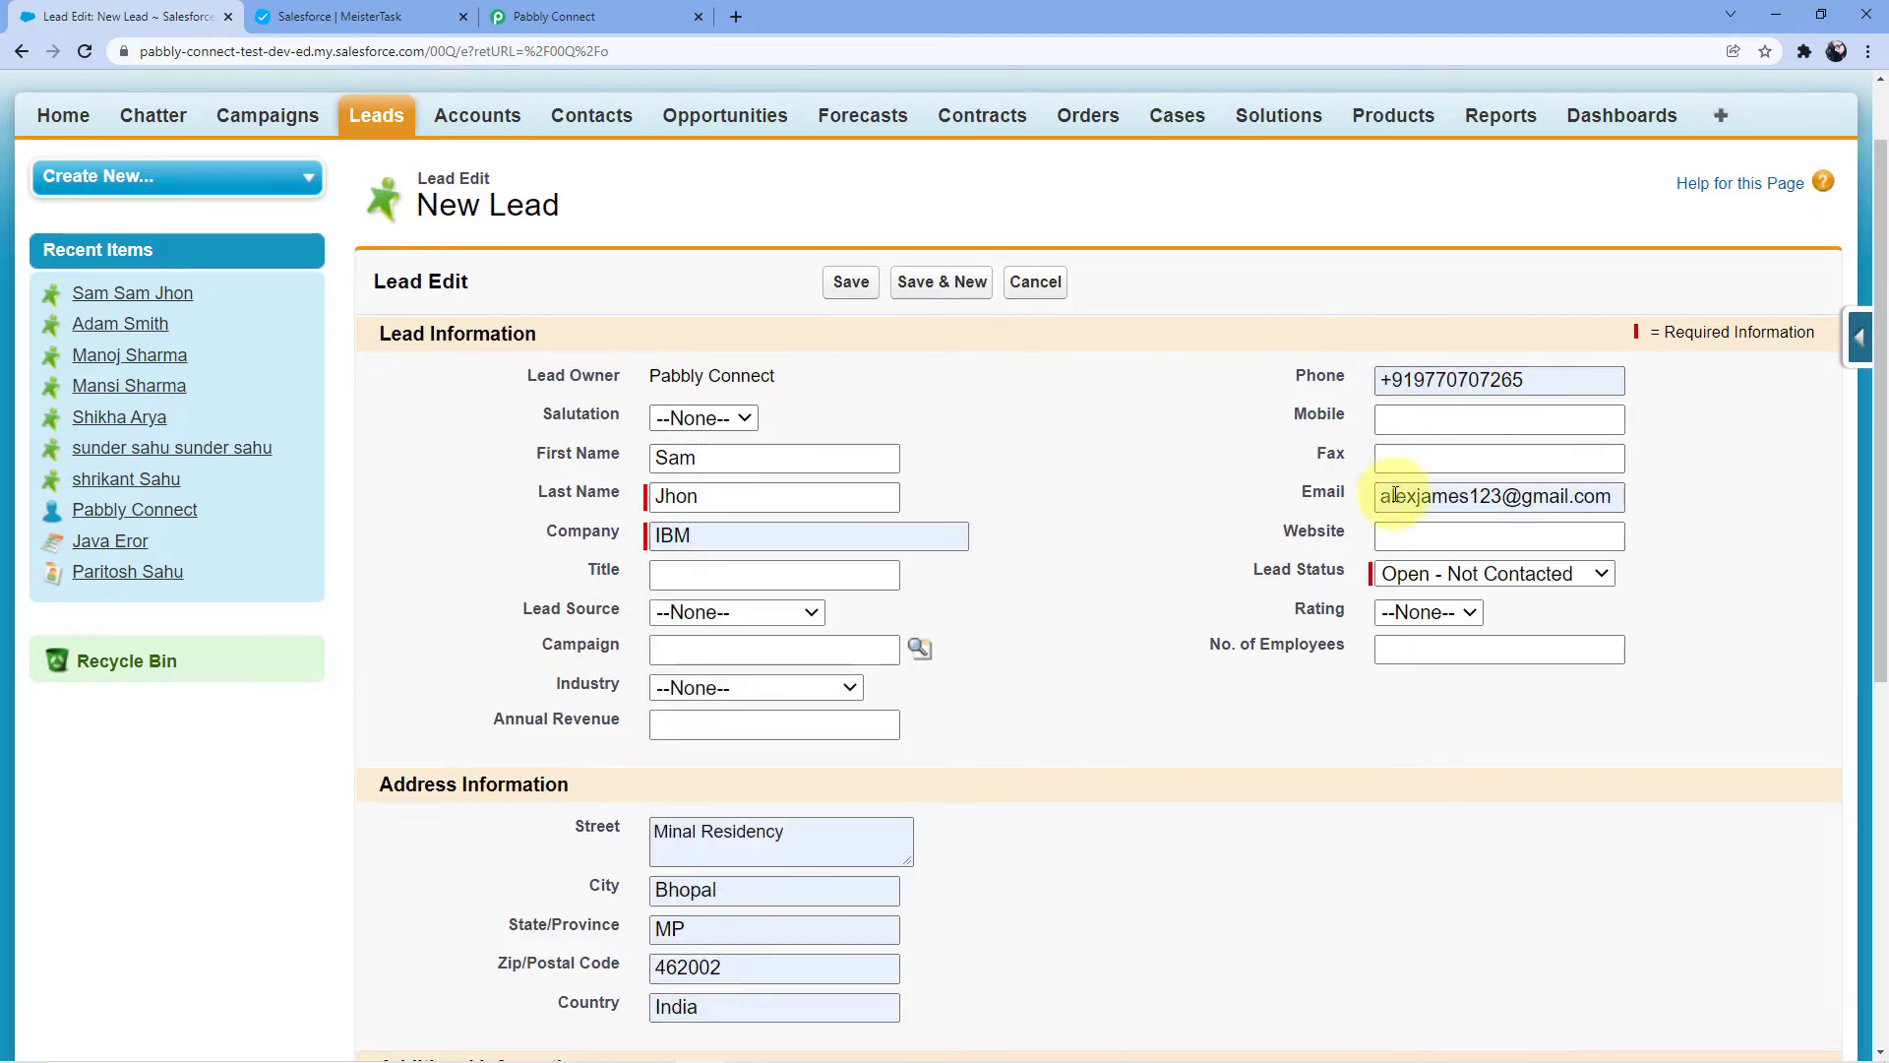
scroll(1149, 540, "down", 3)
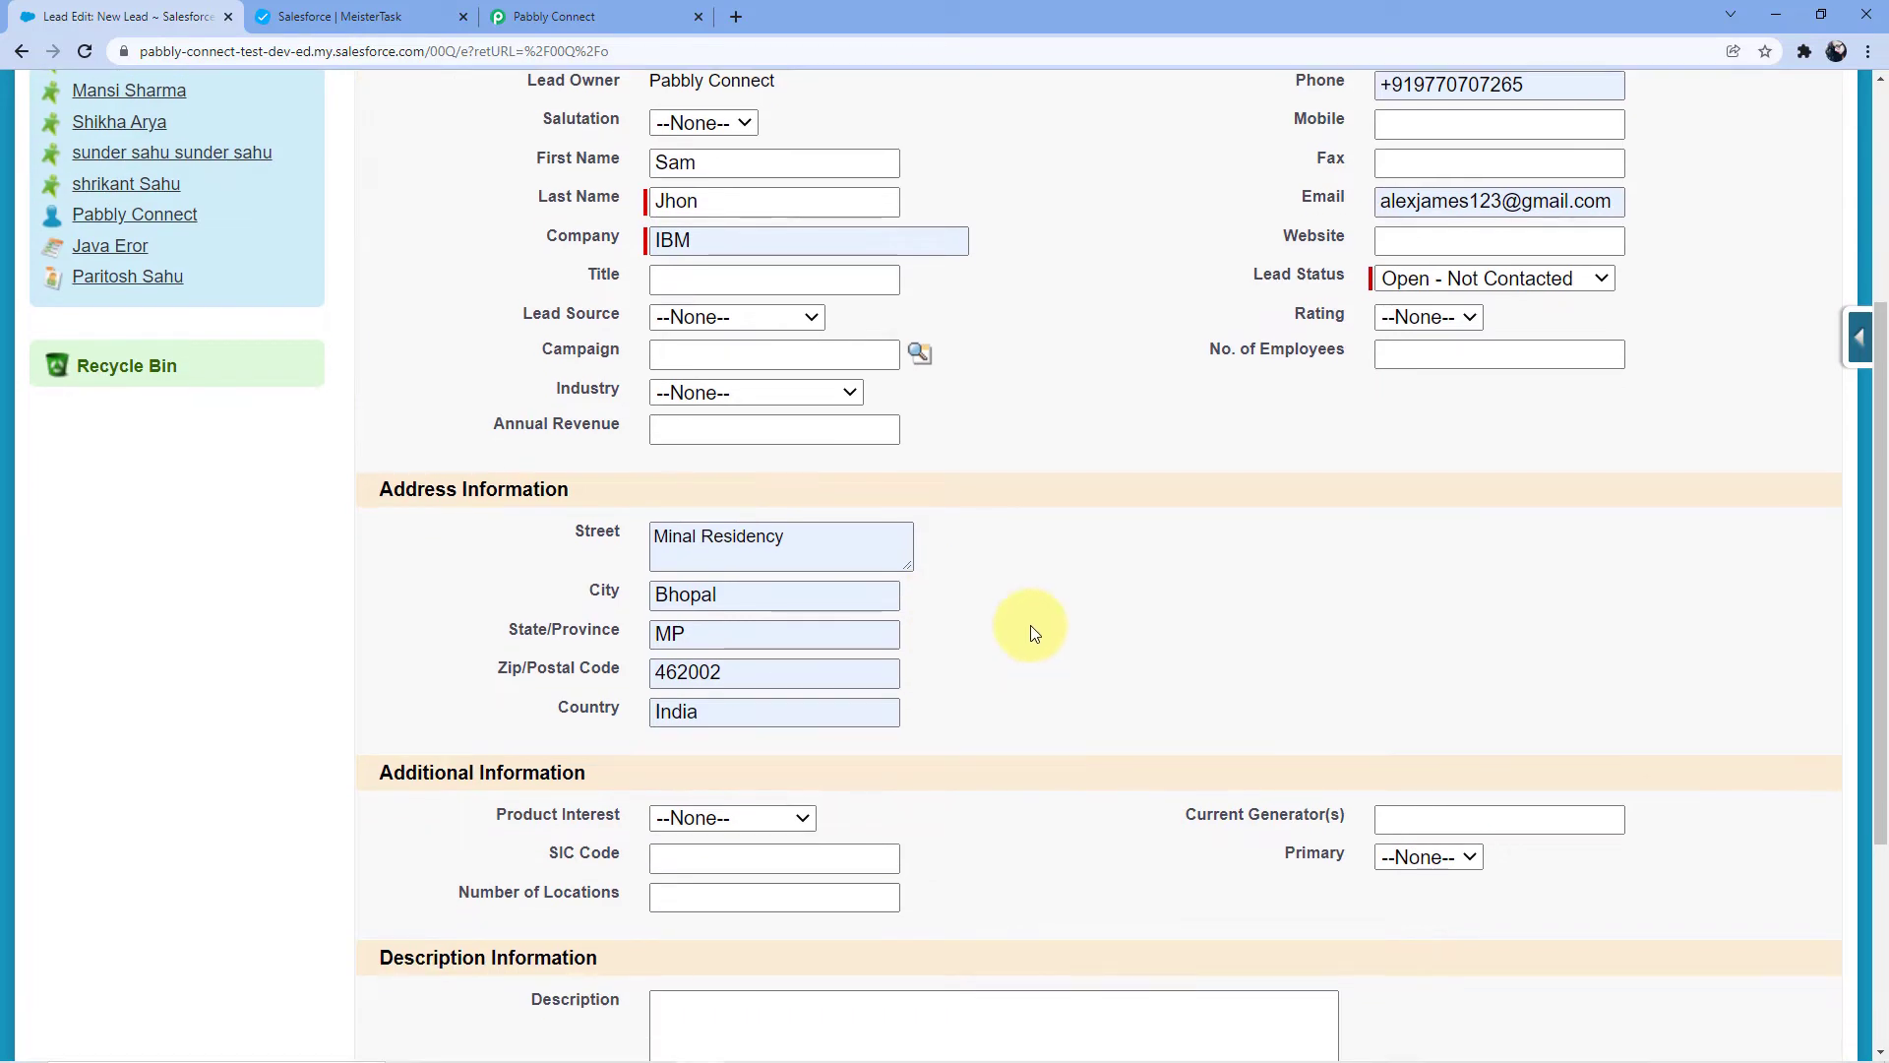
scroll(1129, 544, "down", 3)
left_click(851, 923)
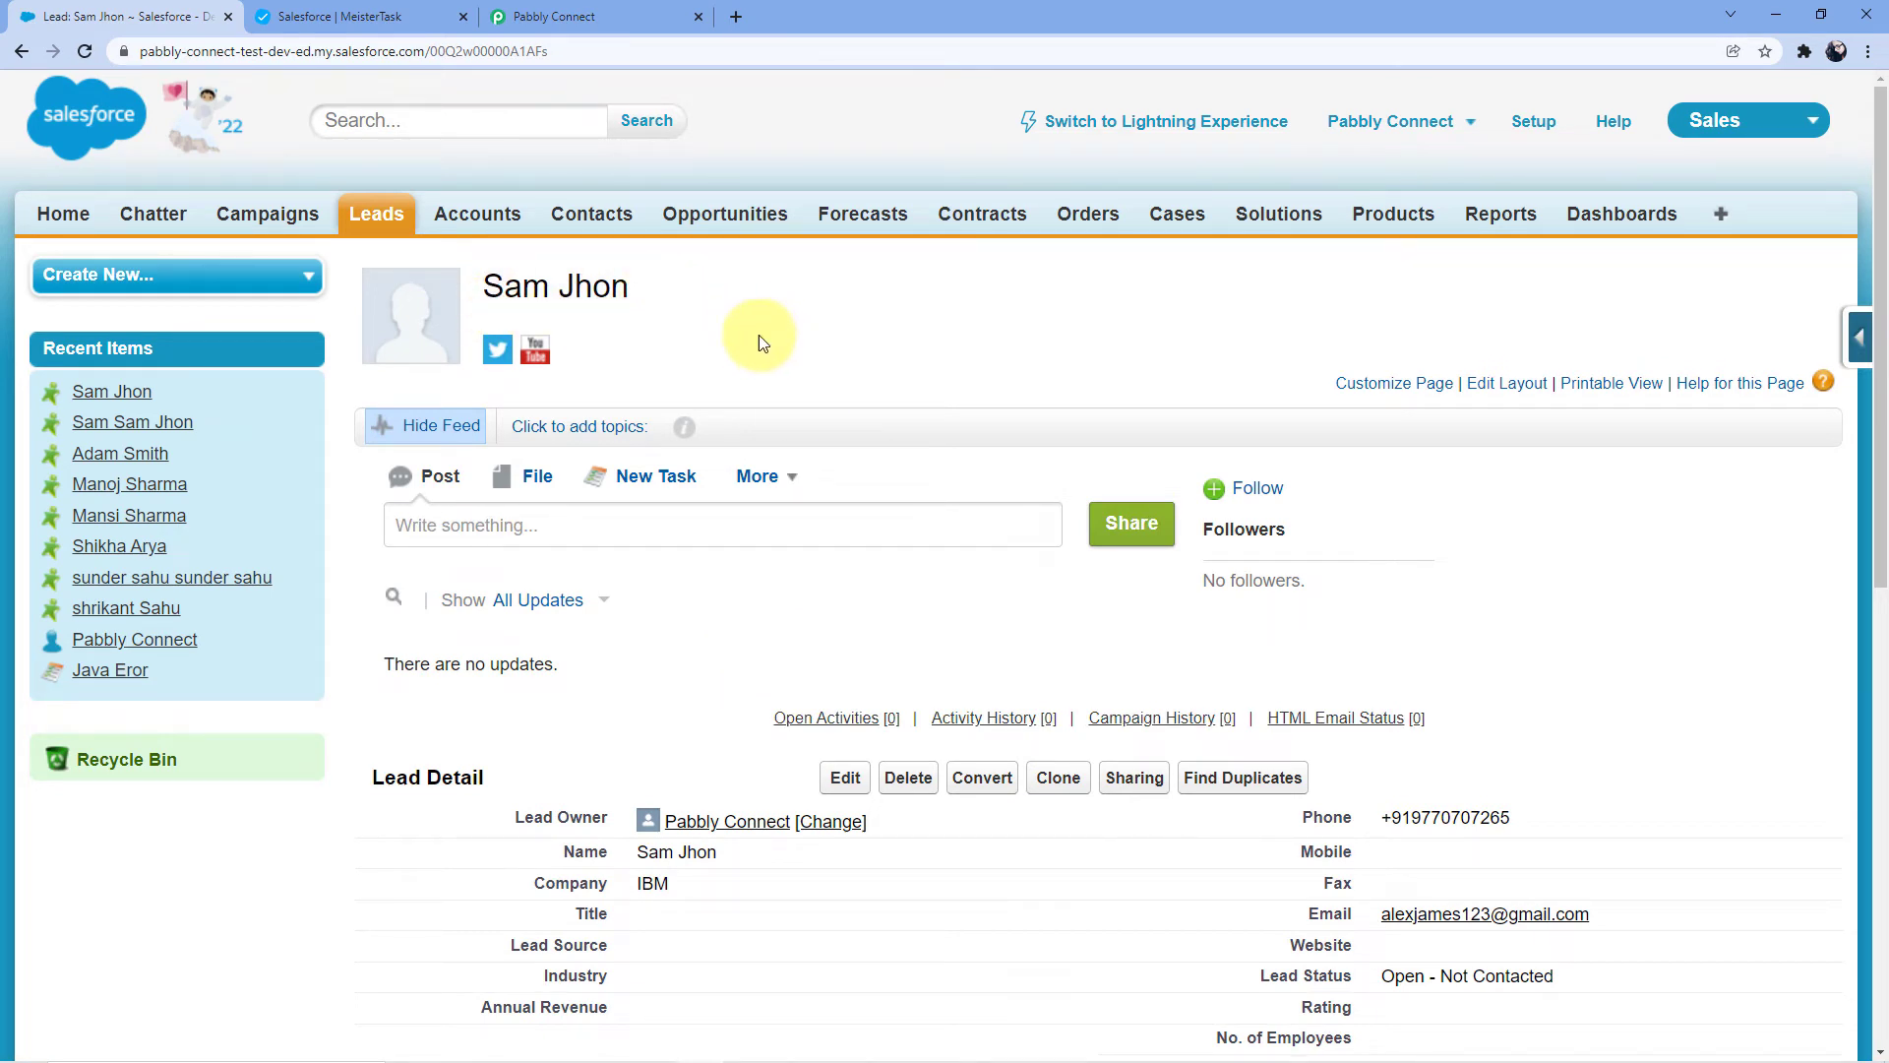
Return to Pabbly Connect, save the Salesforce trigger and send a test request to fetch the new lead.
left_click(566, 17)
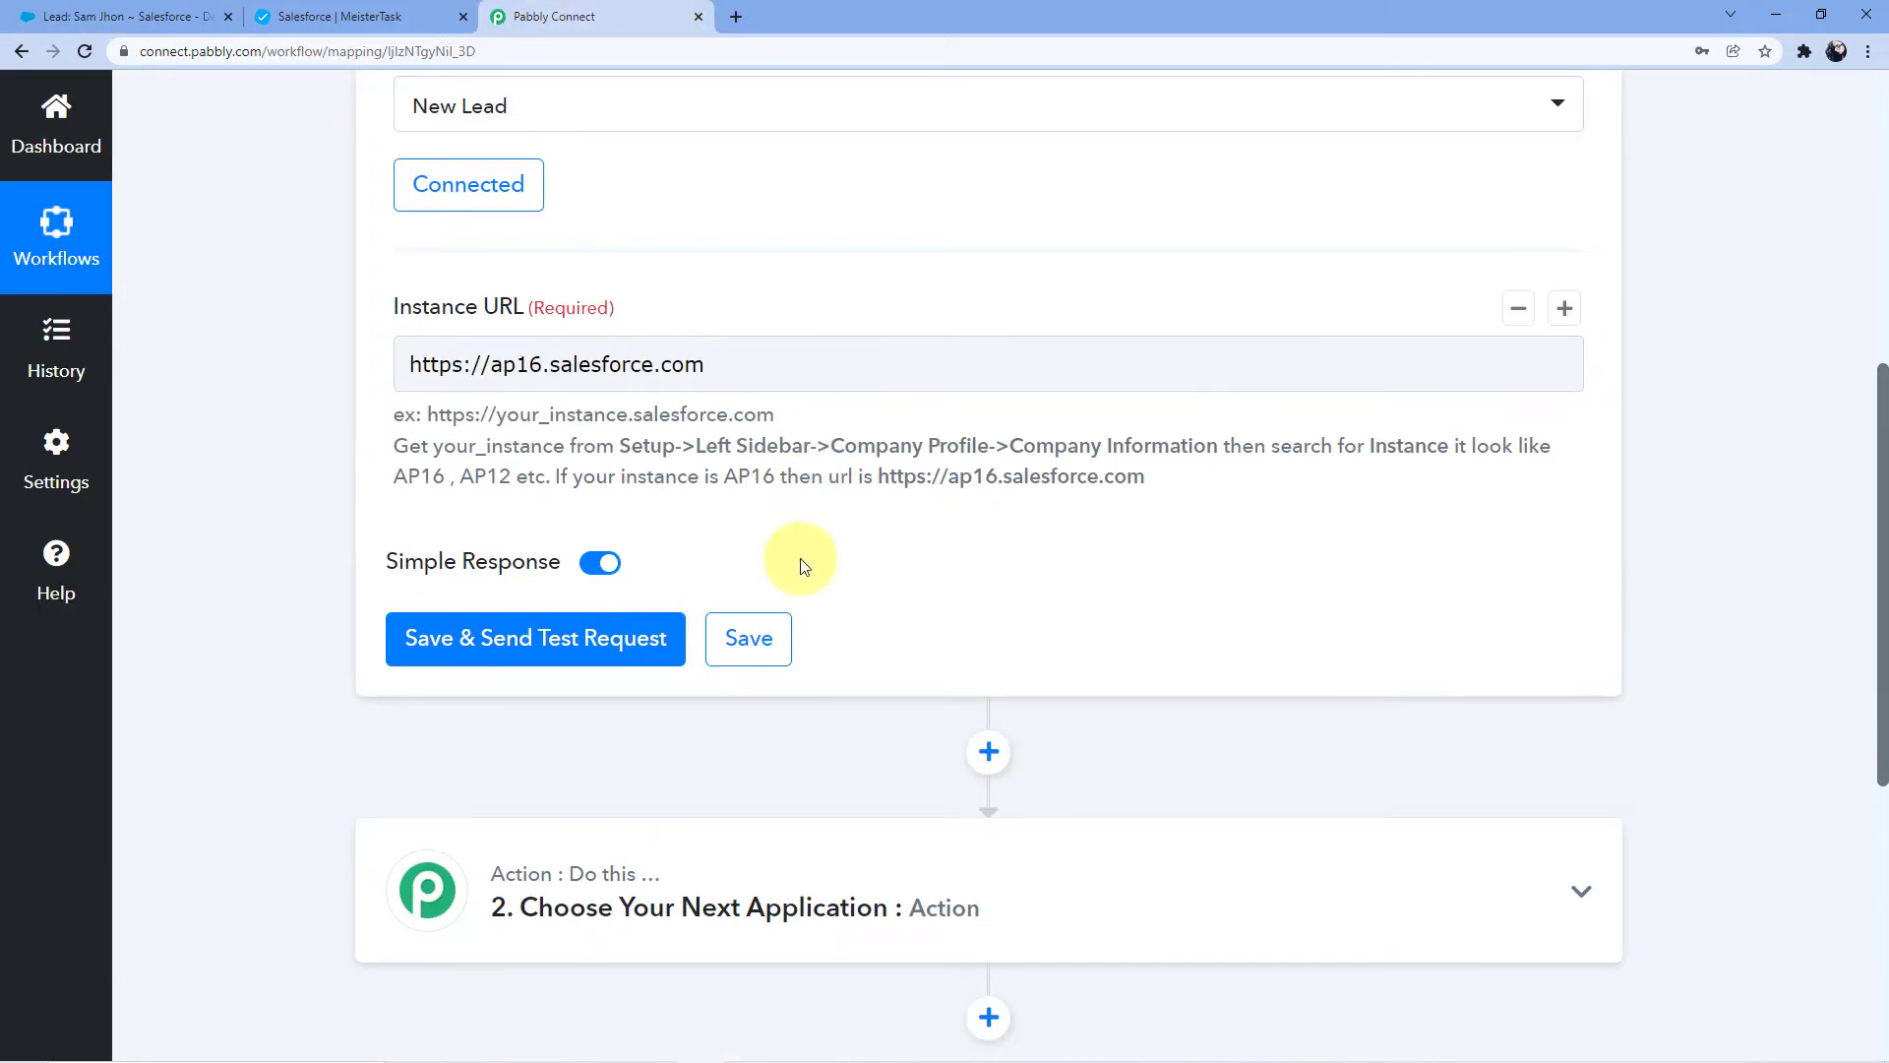
left_click(527, 641)
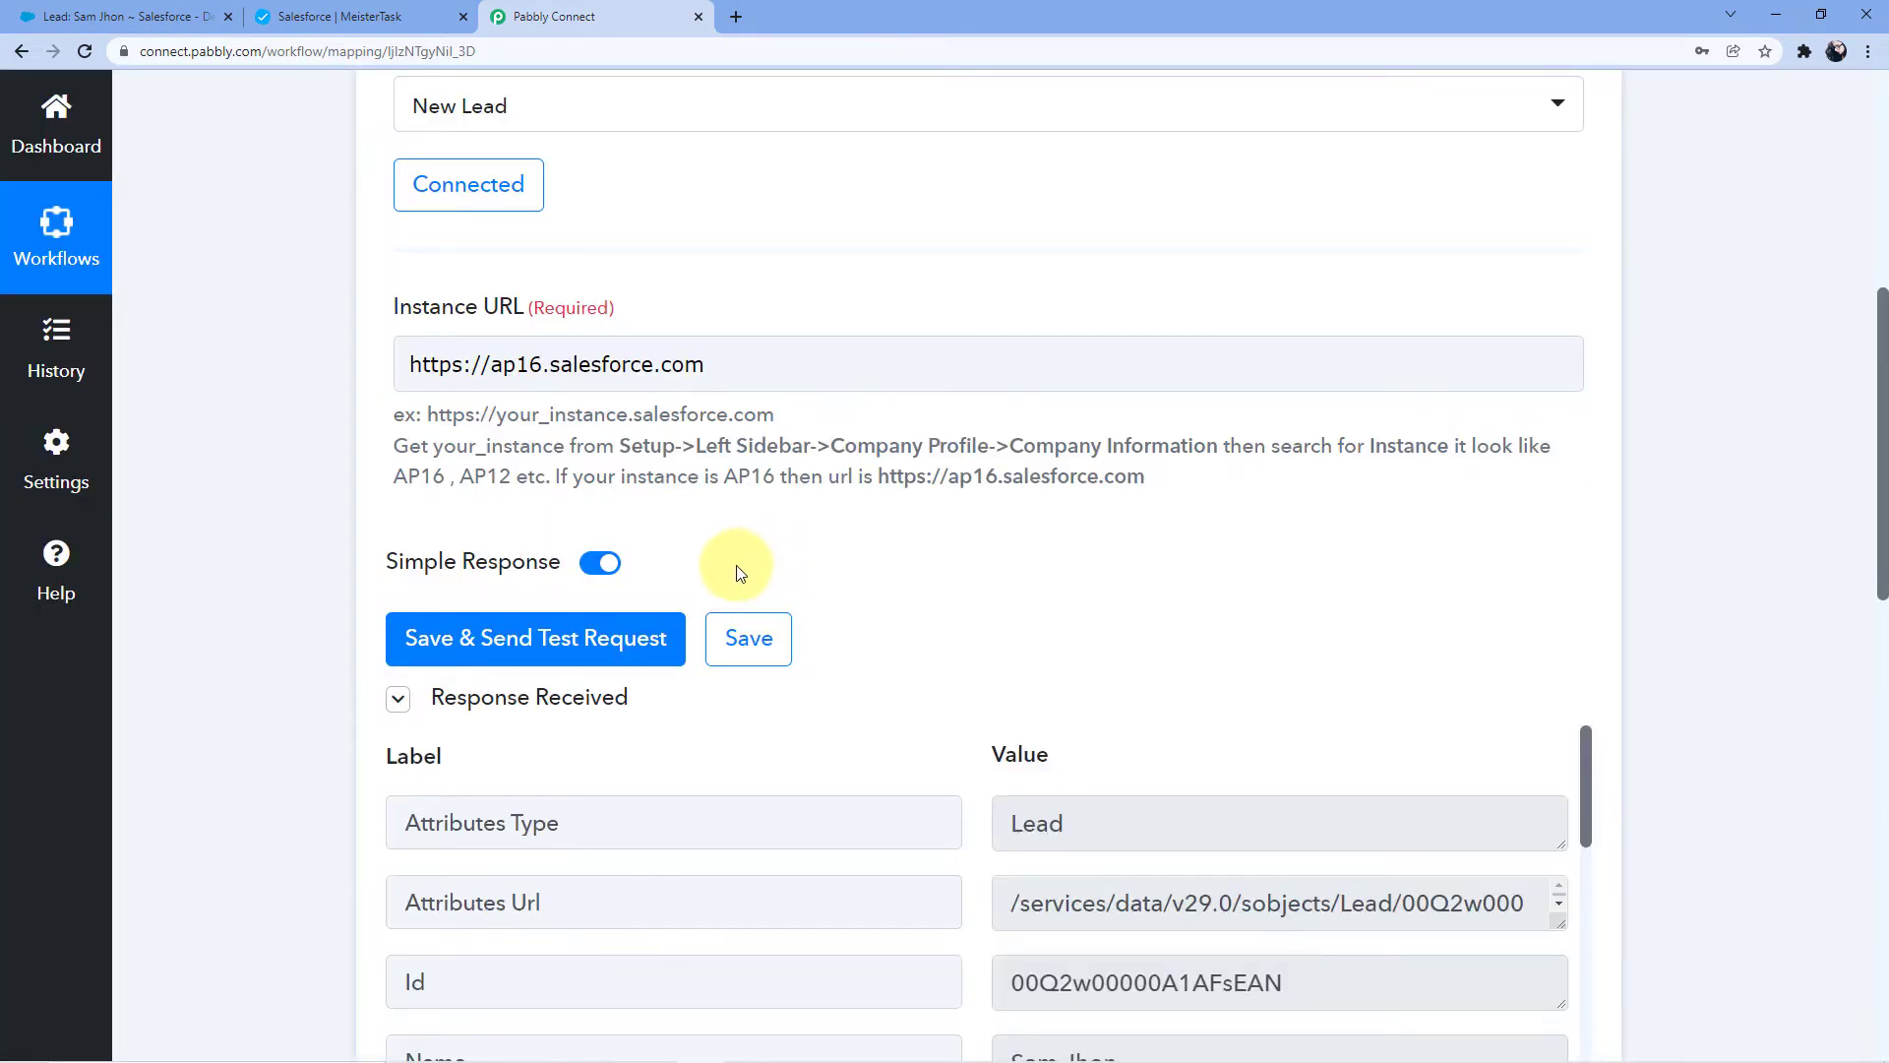
scroll(989, 576, "down", 3)
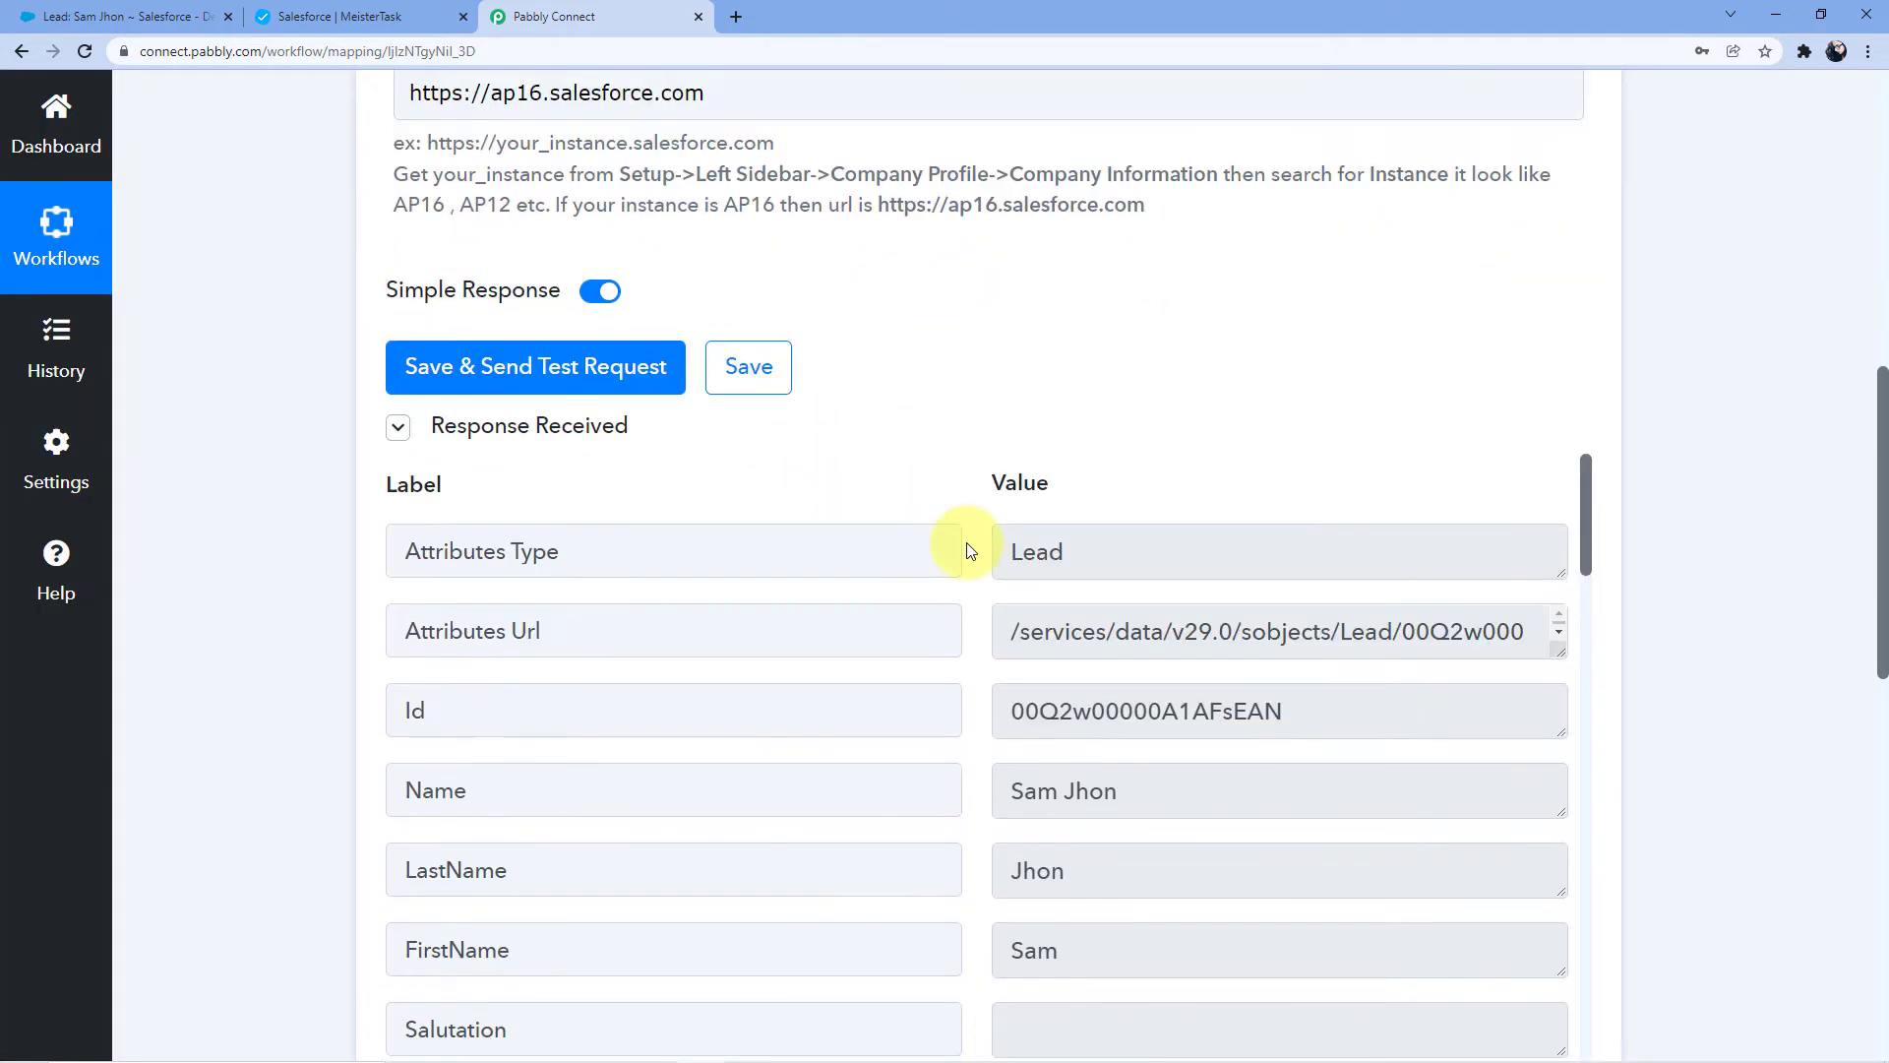
scroll(989, 577, "down", 1)
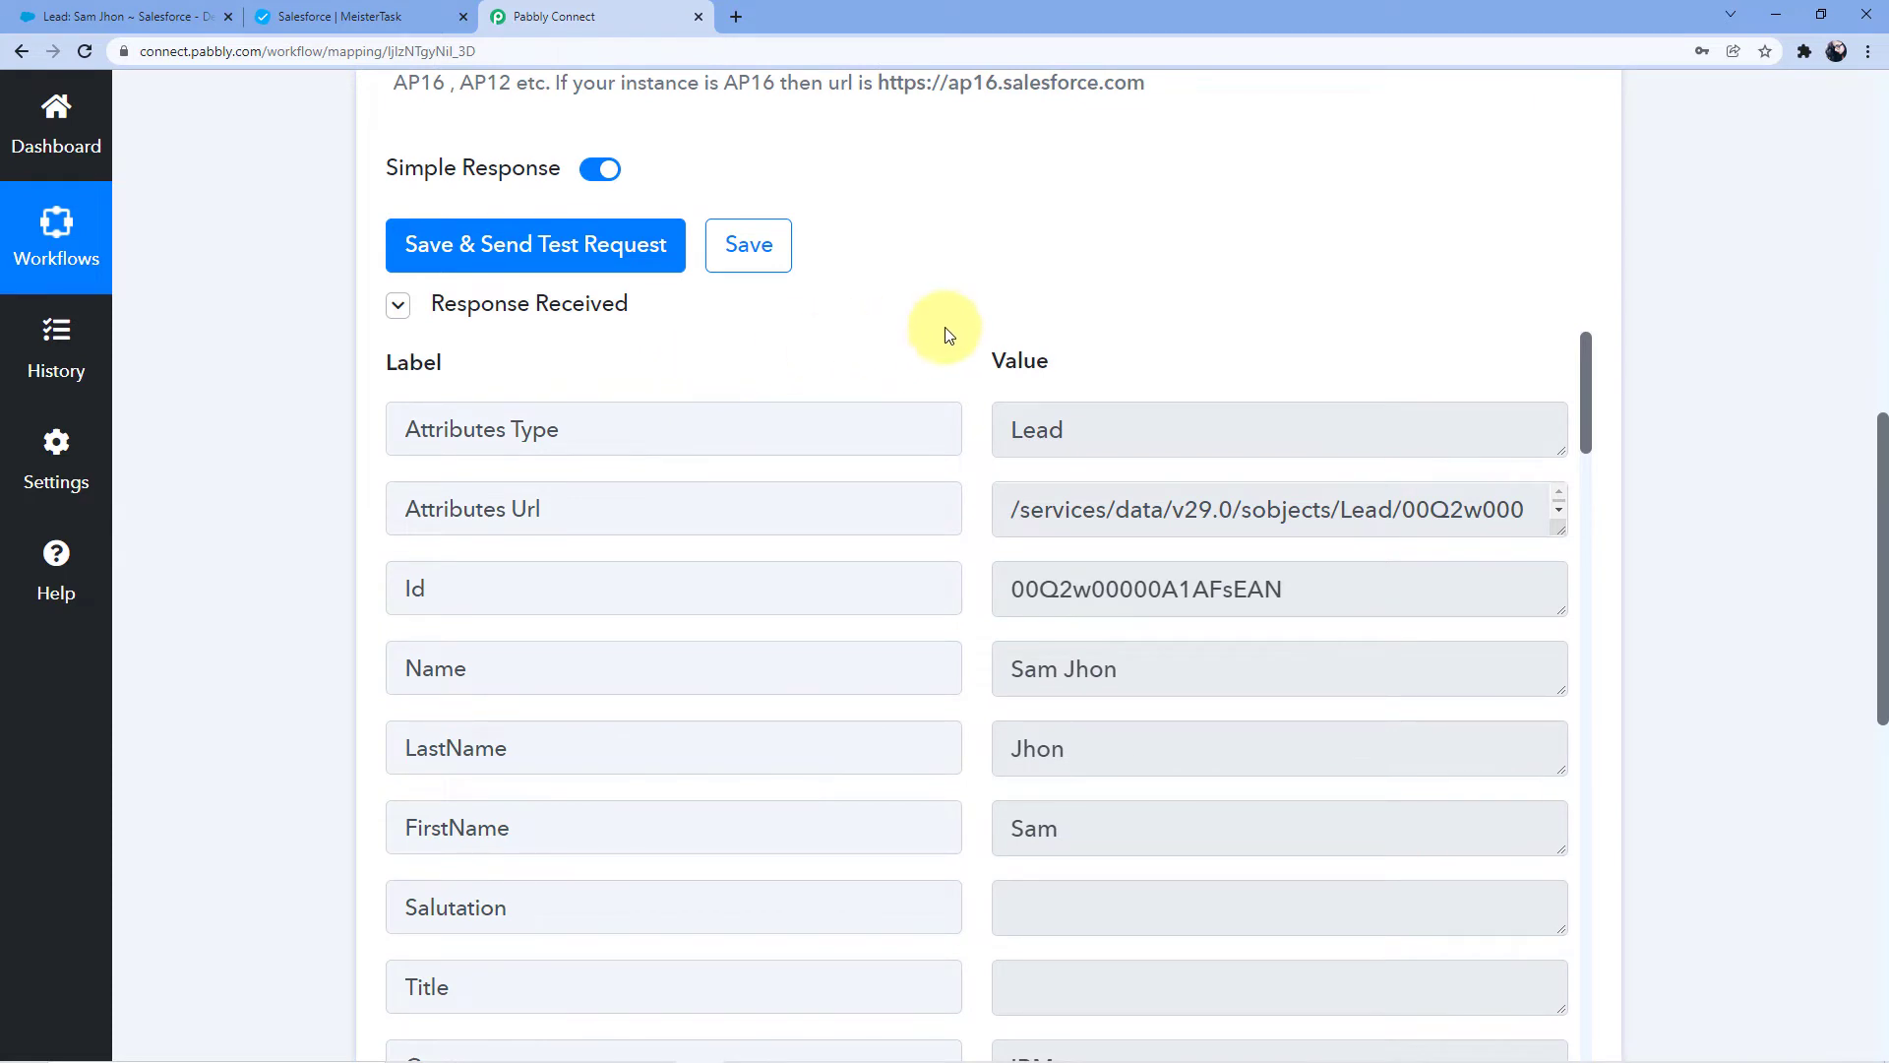
scroll(936, 454, "down", 1)
scroll(959, 567, "down", 3)
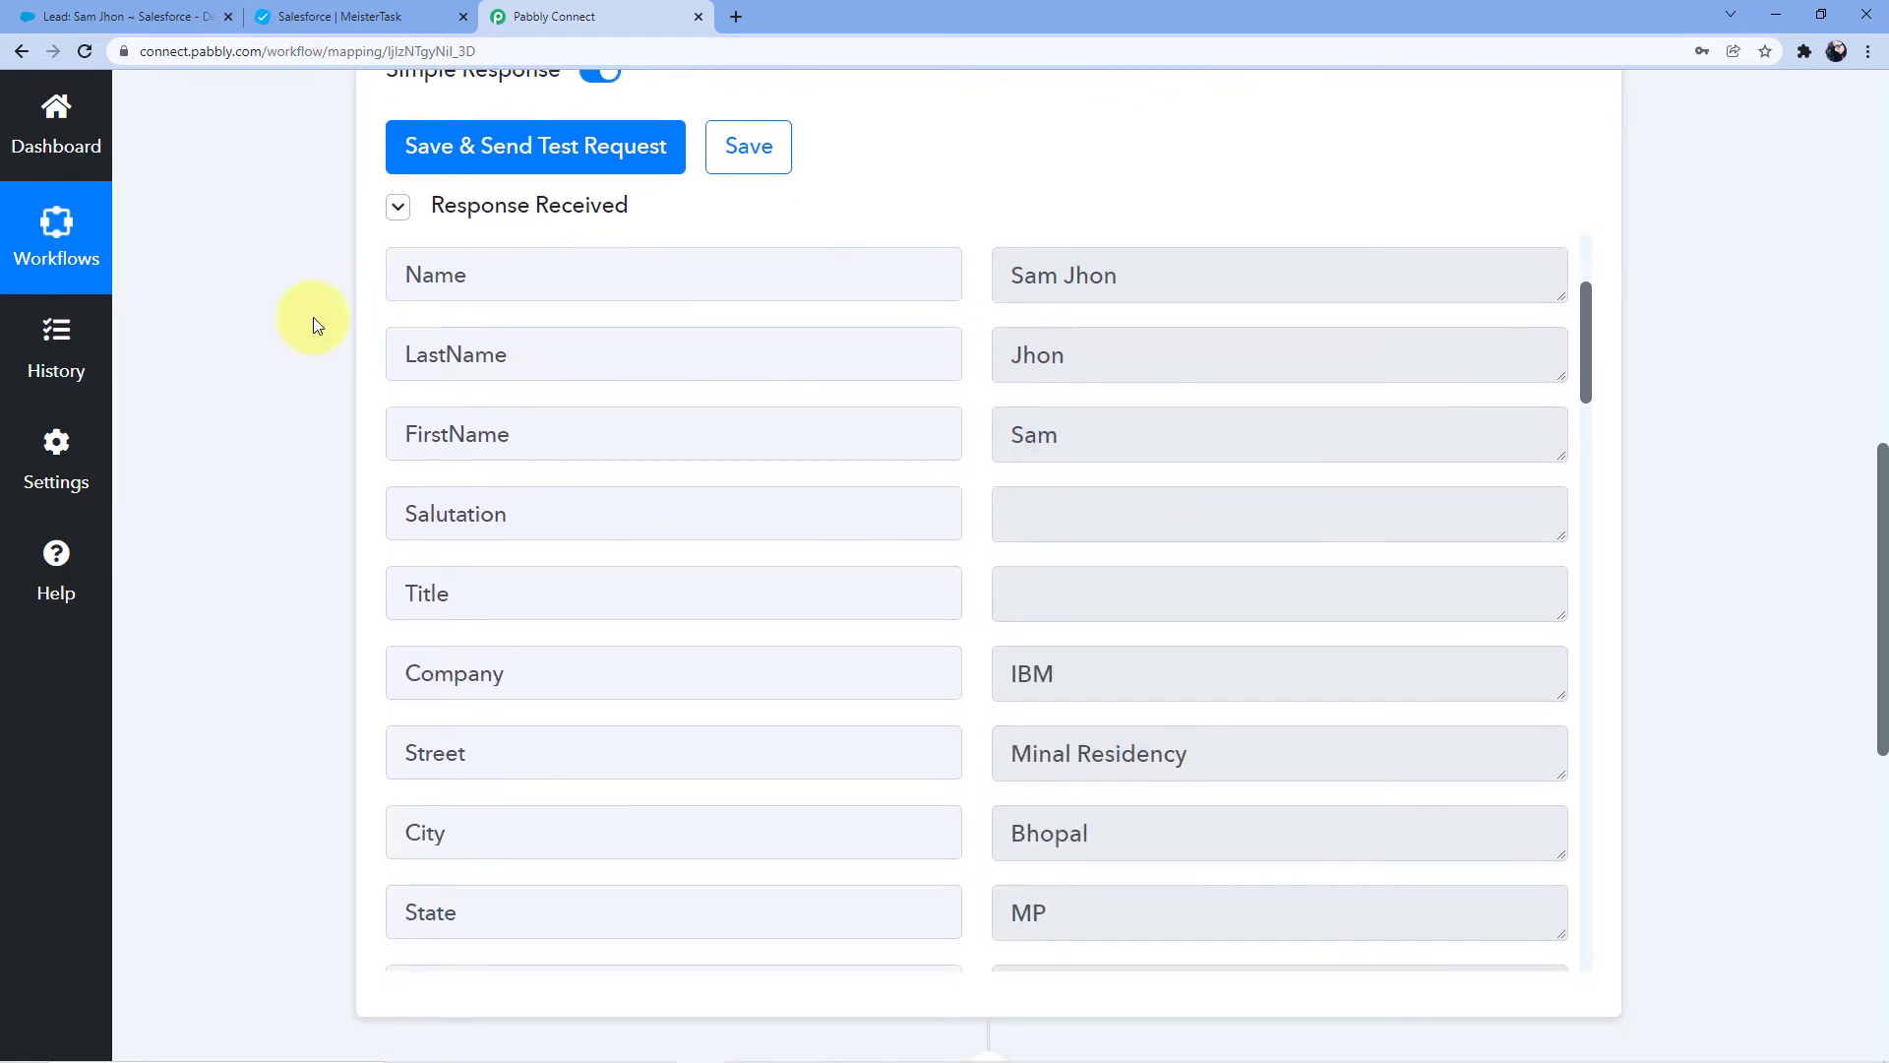
Compare the name, company, address, phone and email values in the received response with the new Salesforce lead.
left_click(110, 17)
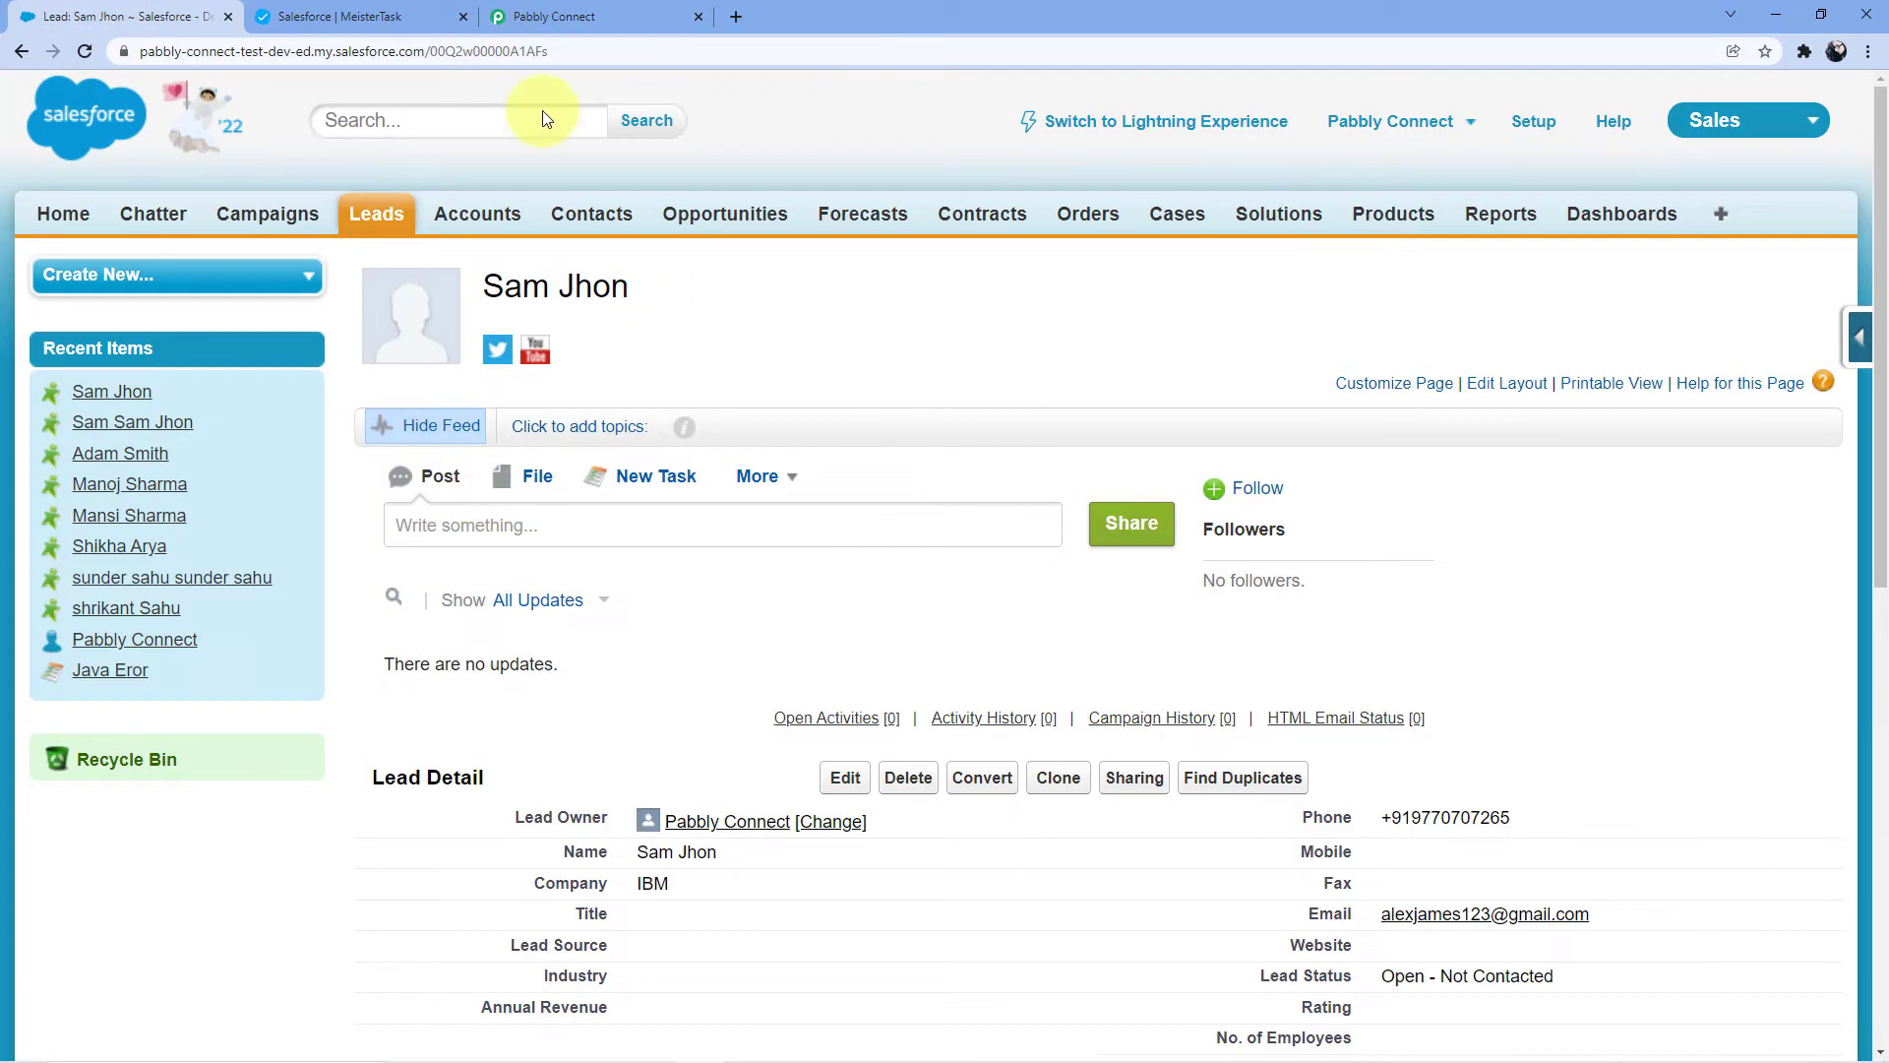
left_click(497, 18)
scroll(1013, 444, "up", 3)
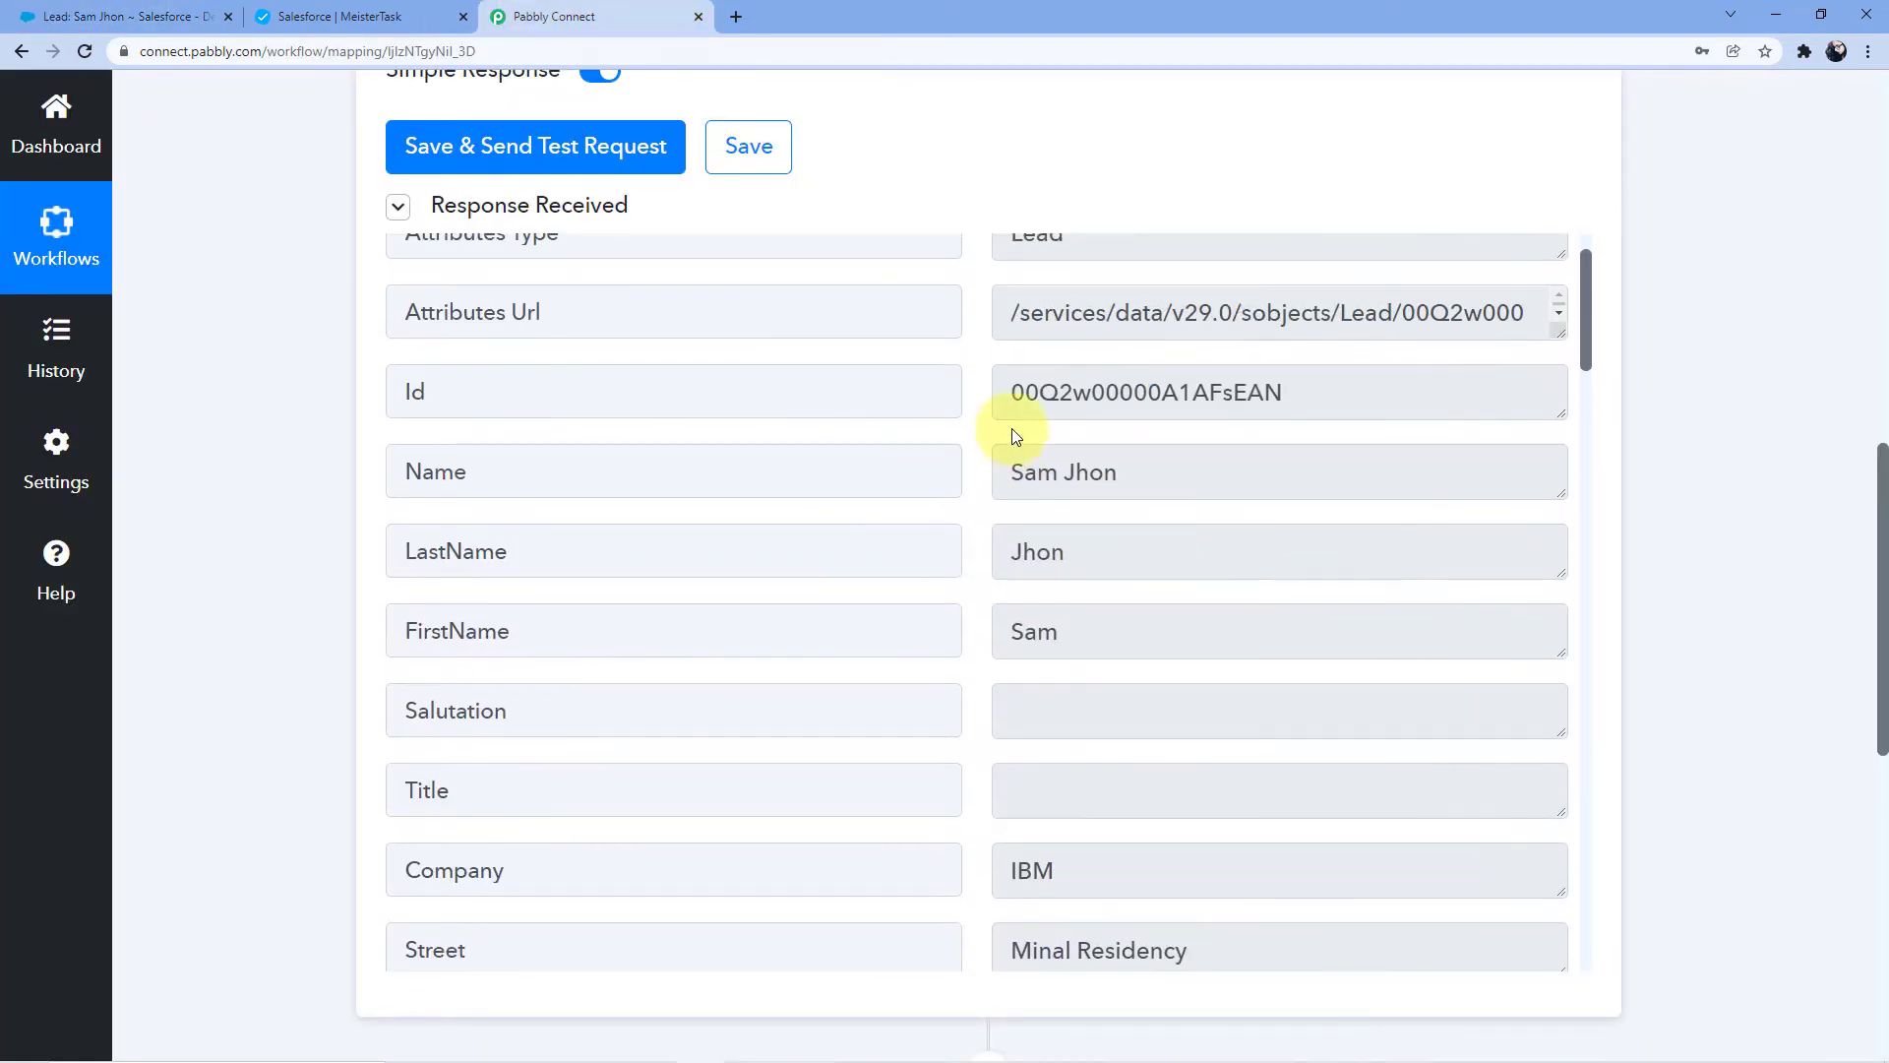
left_click_drag(1011, 475, 1147, 472)
scroll(1131, 489, "down", 3)
left_click_drag(1092, 552, 1014, 573)
left_click(983, 561)
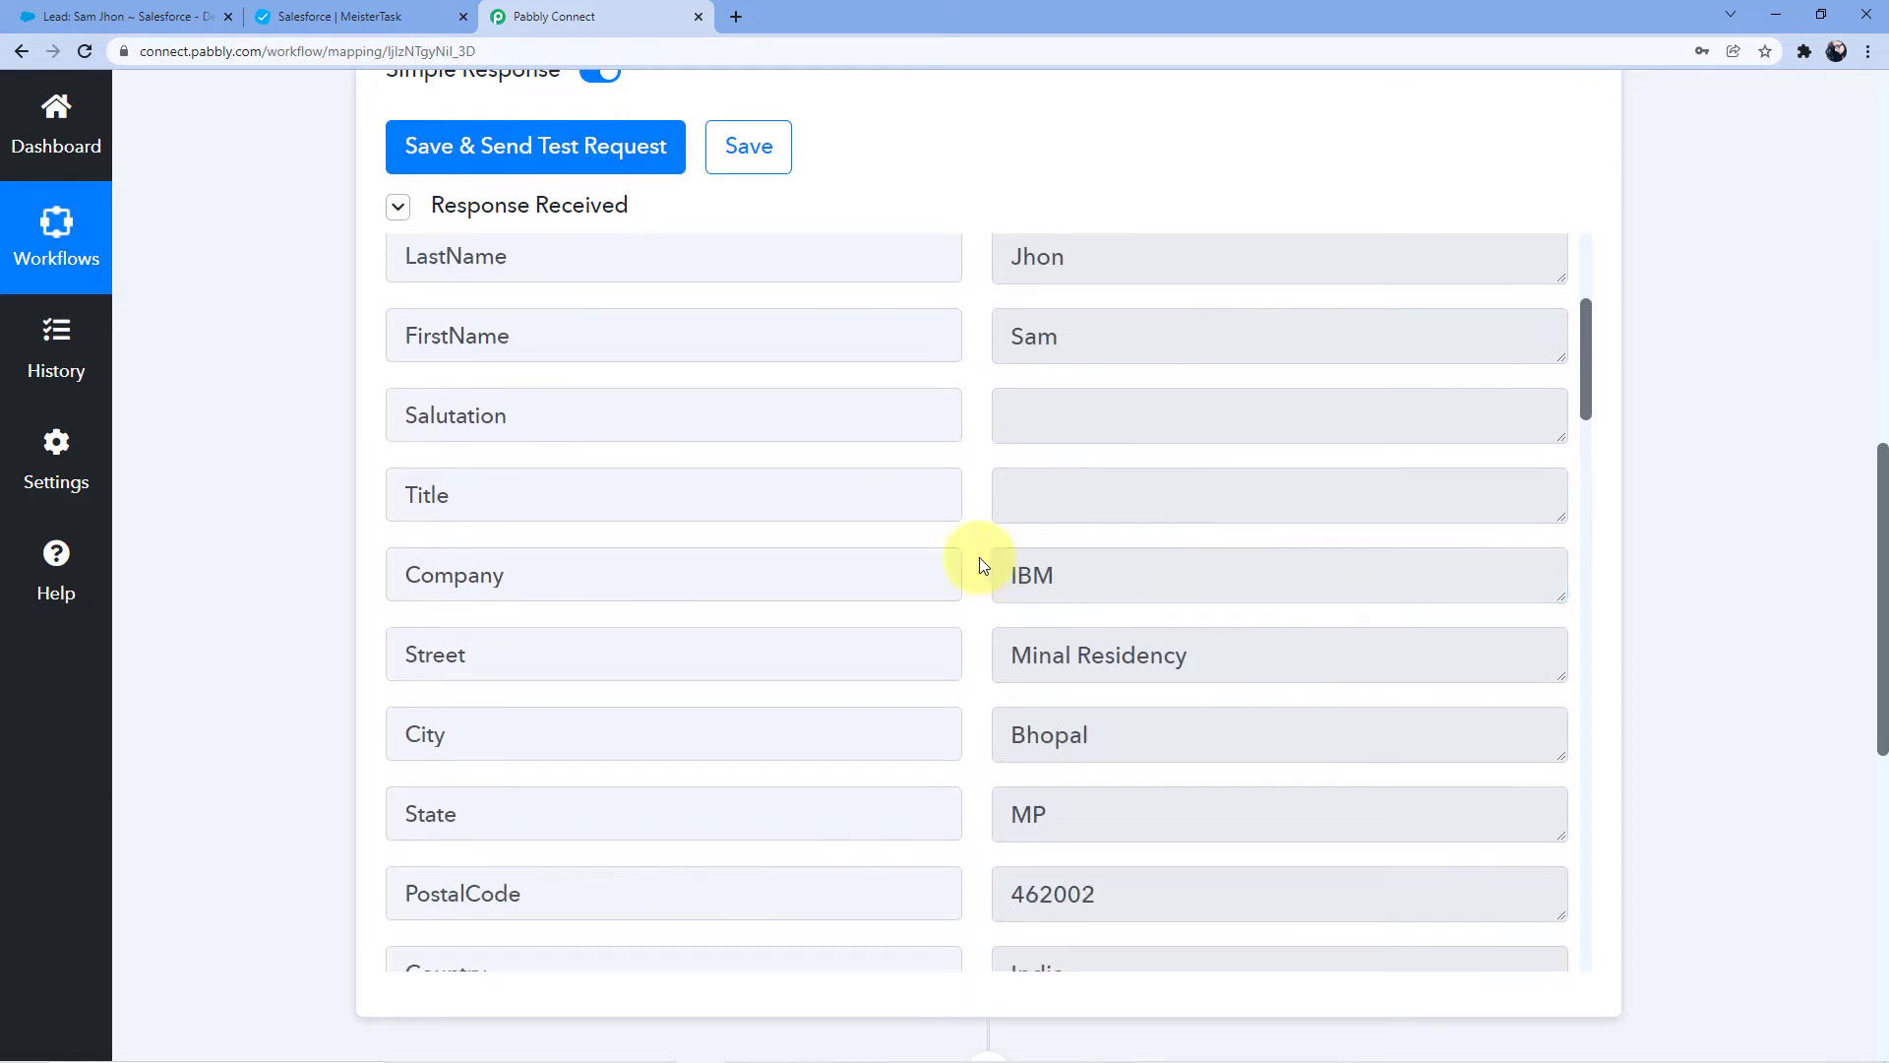
scroll(984, 551, "down", 2)
scroll(969, 650, "down", 4)
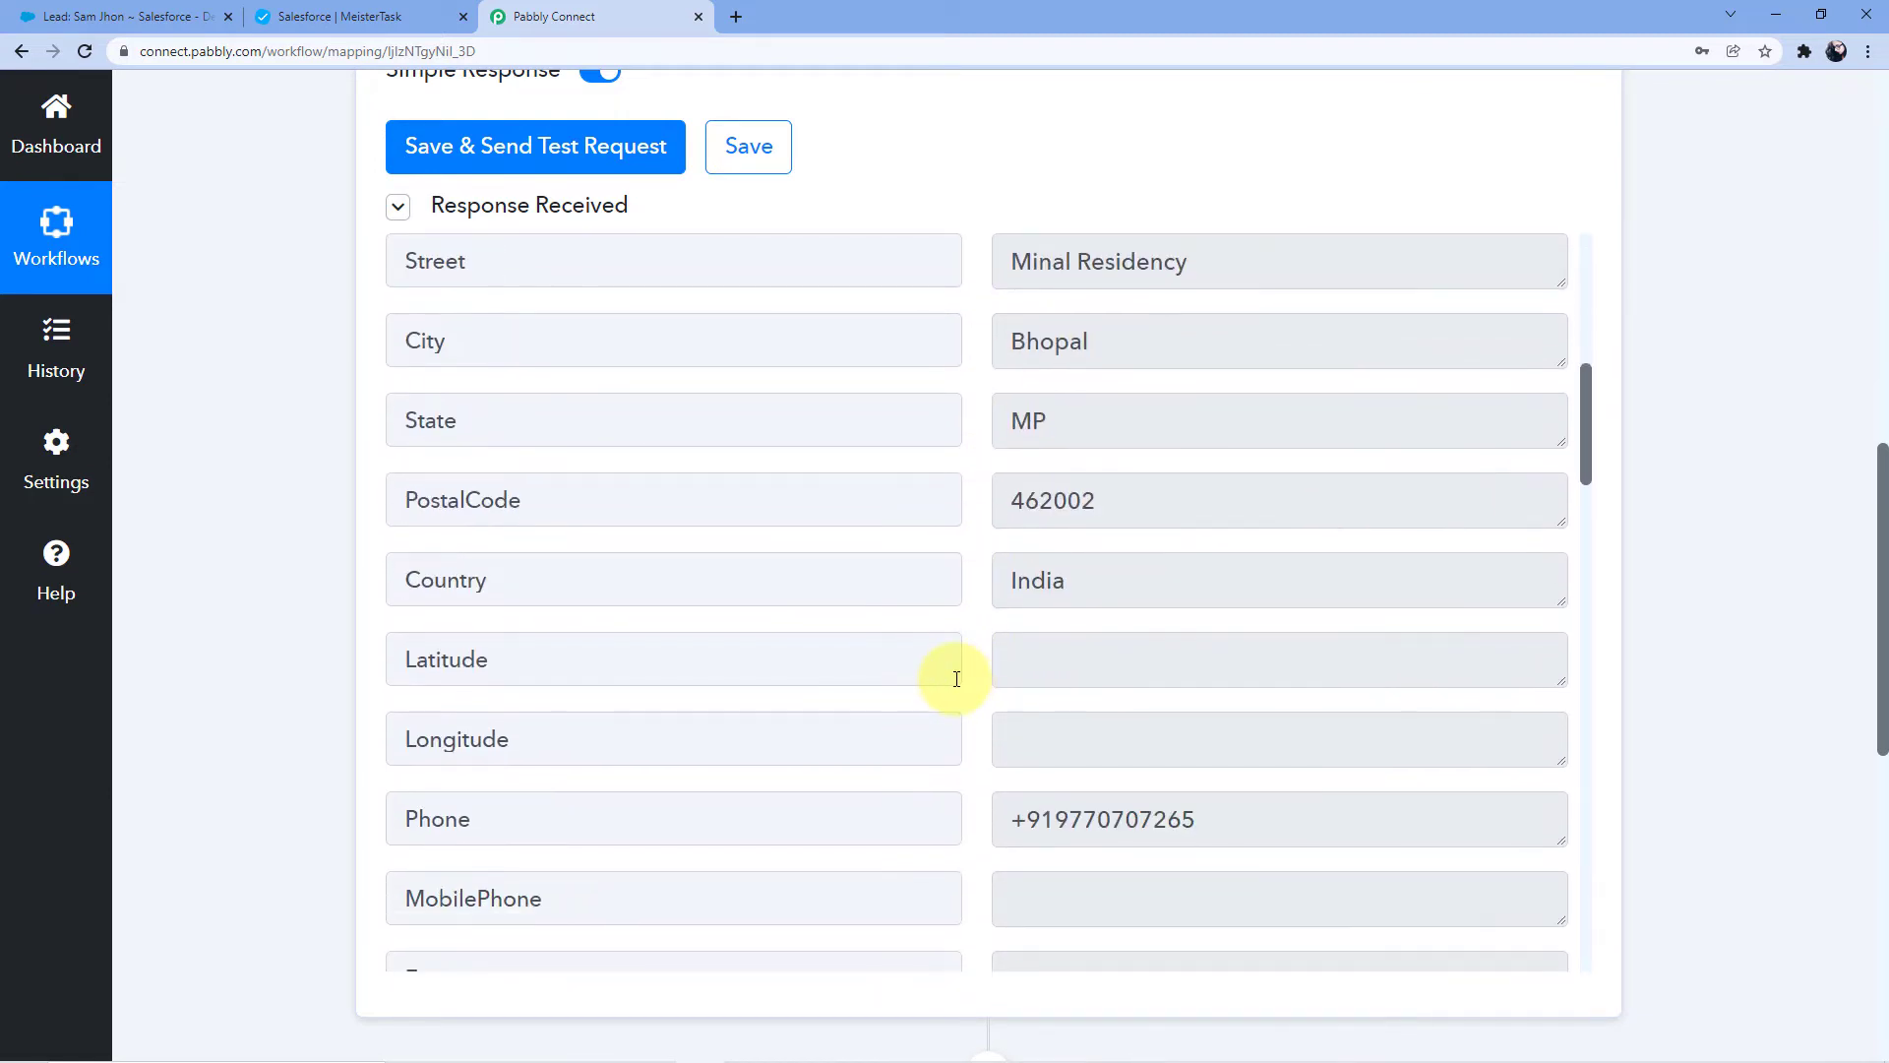
scroll(952, 669, "down", 1)
left_click_drag(1269, 763, 983, 767)
left_click_drag(1222, 534, 983, 452)
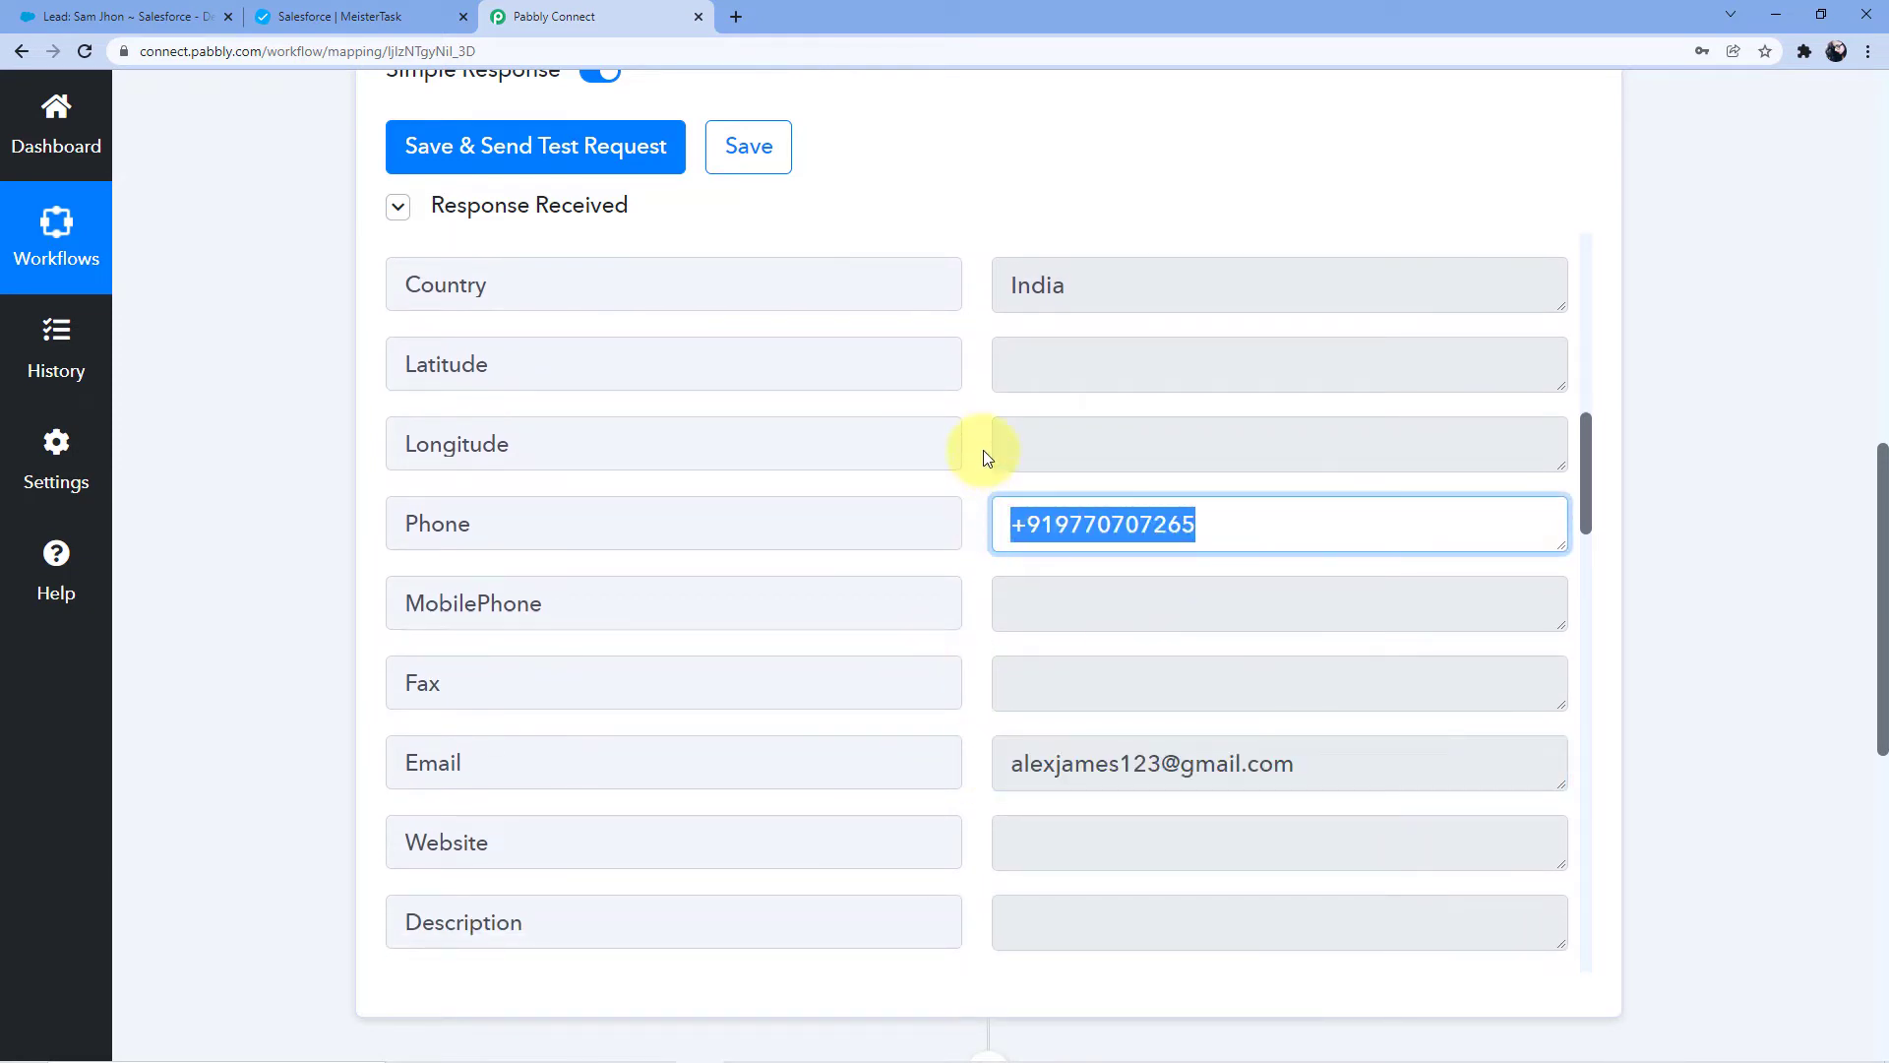
Search the app list of the workflow's second step for MeisterTask and choose it as the action application.
left_click(983, 447)
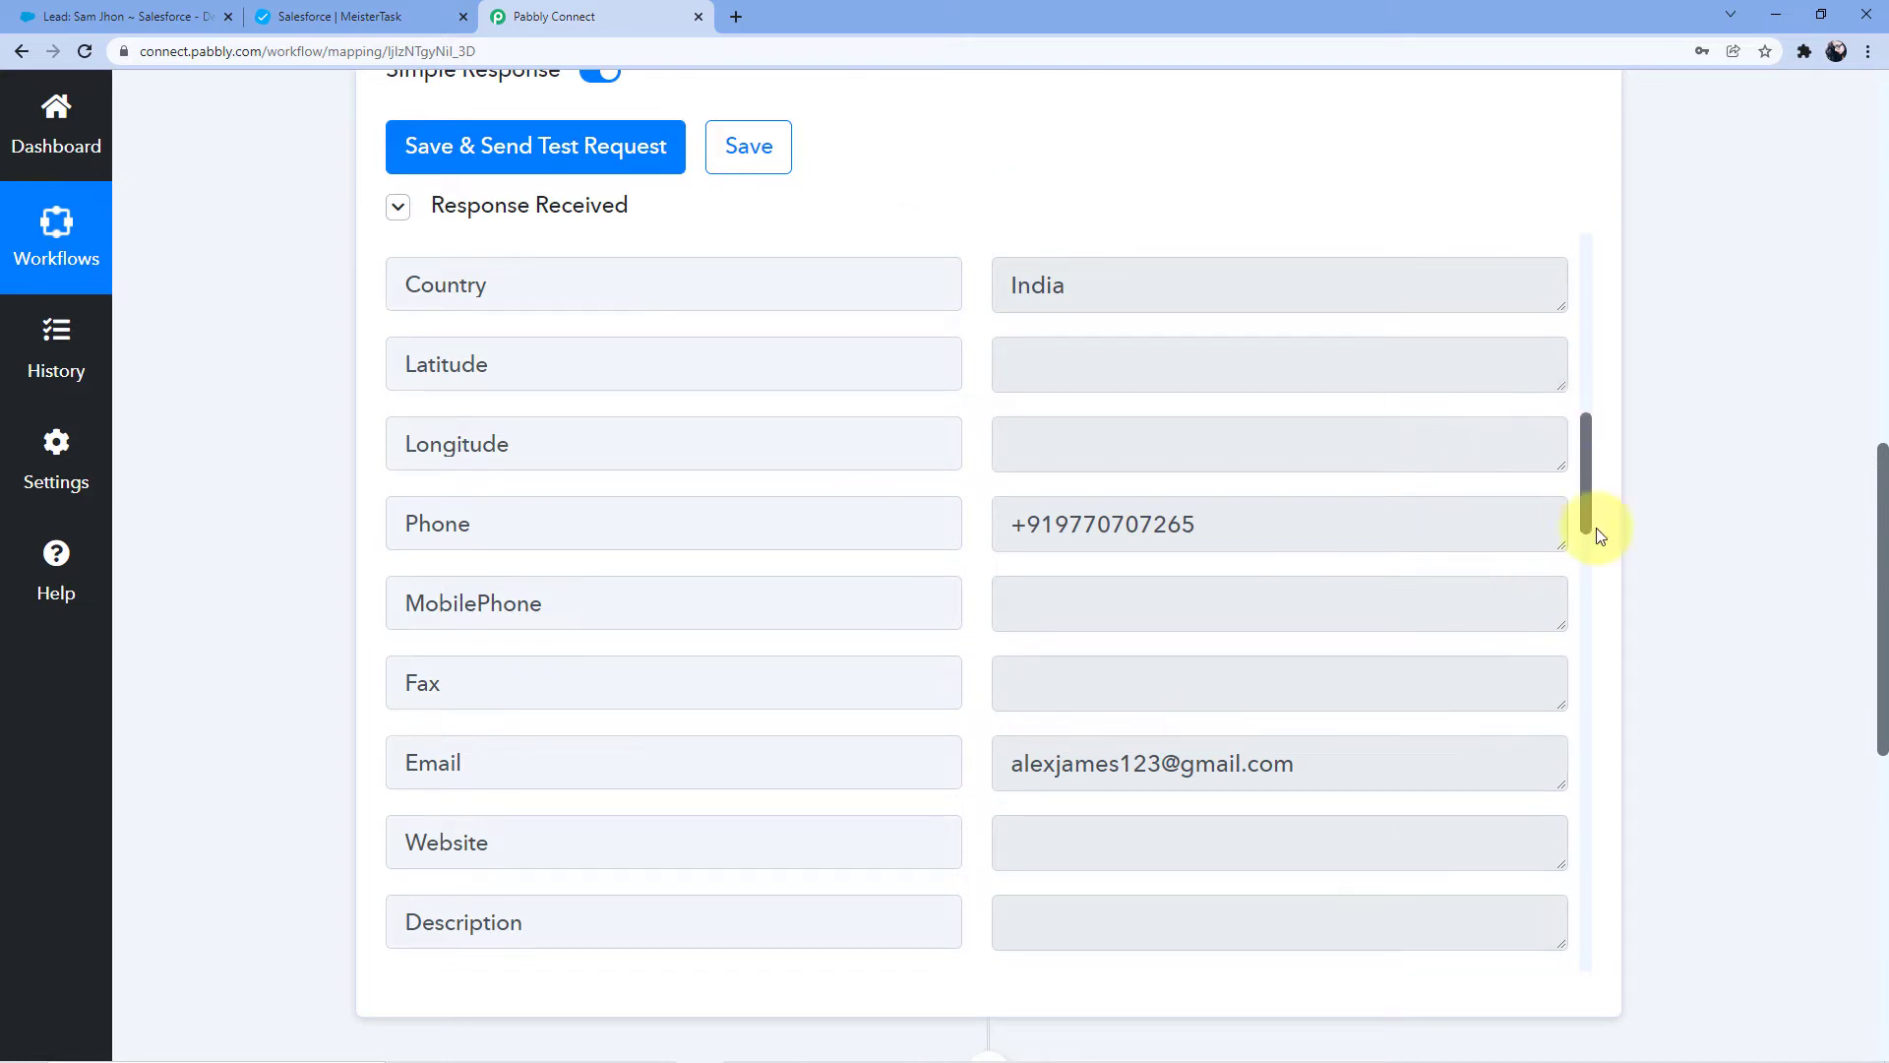
scroll(1684, 398, "down", 6)
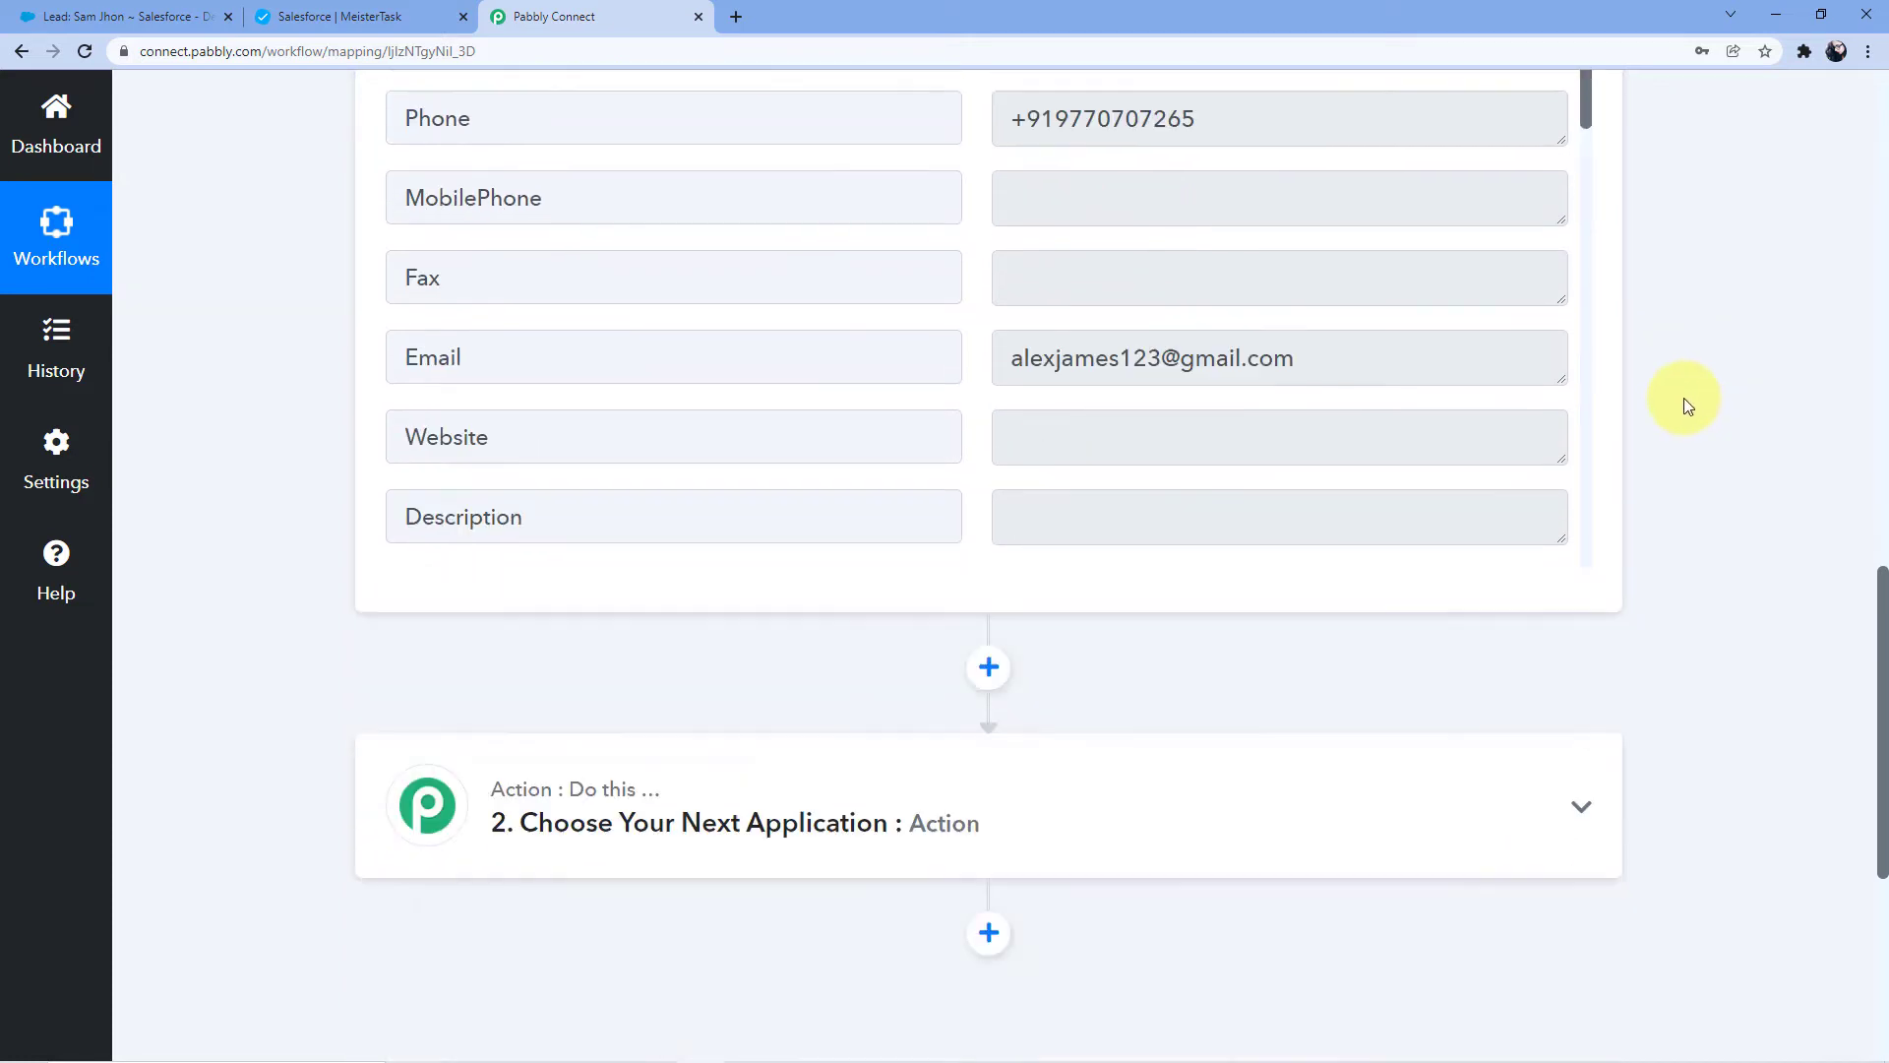
scroll(718, 592, "down", 1)
left_click(725, 530)
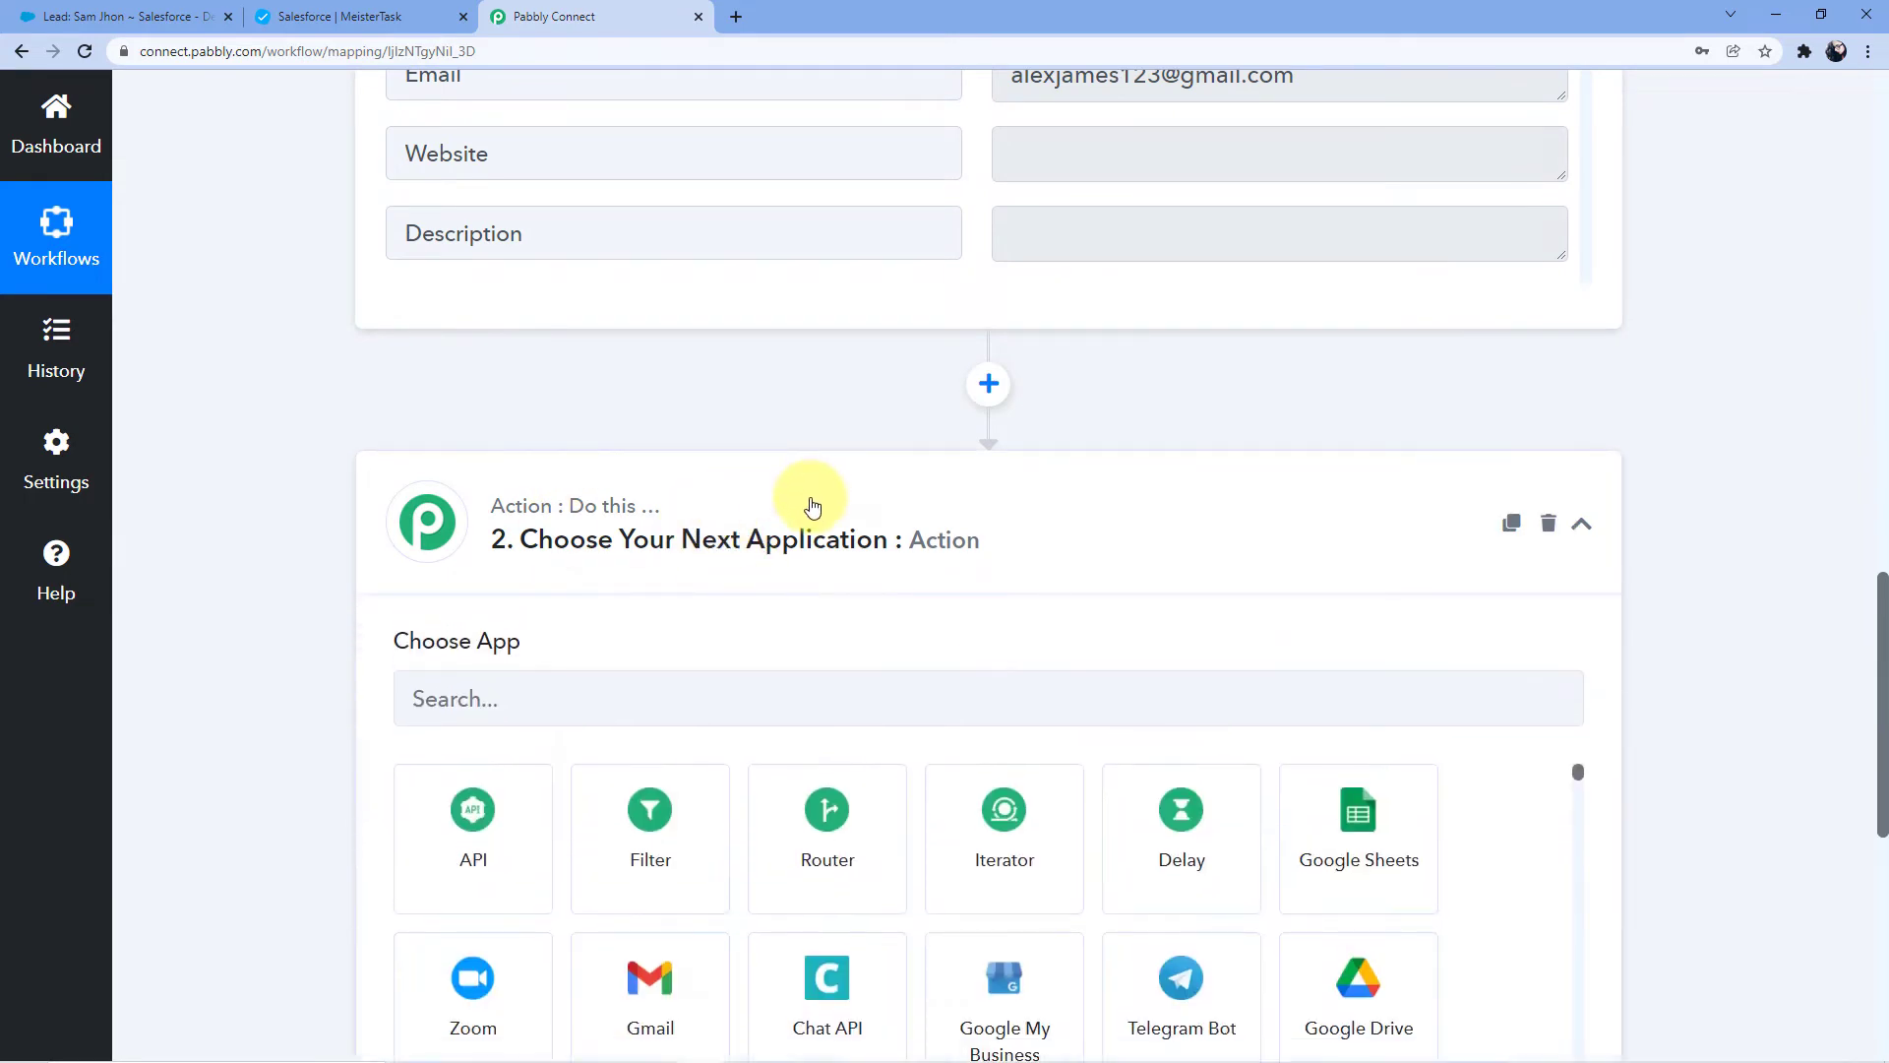
scroll(462, 590, "down", 1)
left_click(463, 591)
scroll(308, 535, "down", 2)
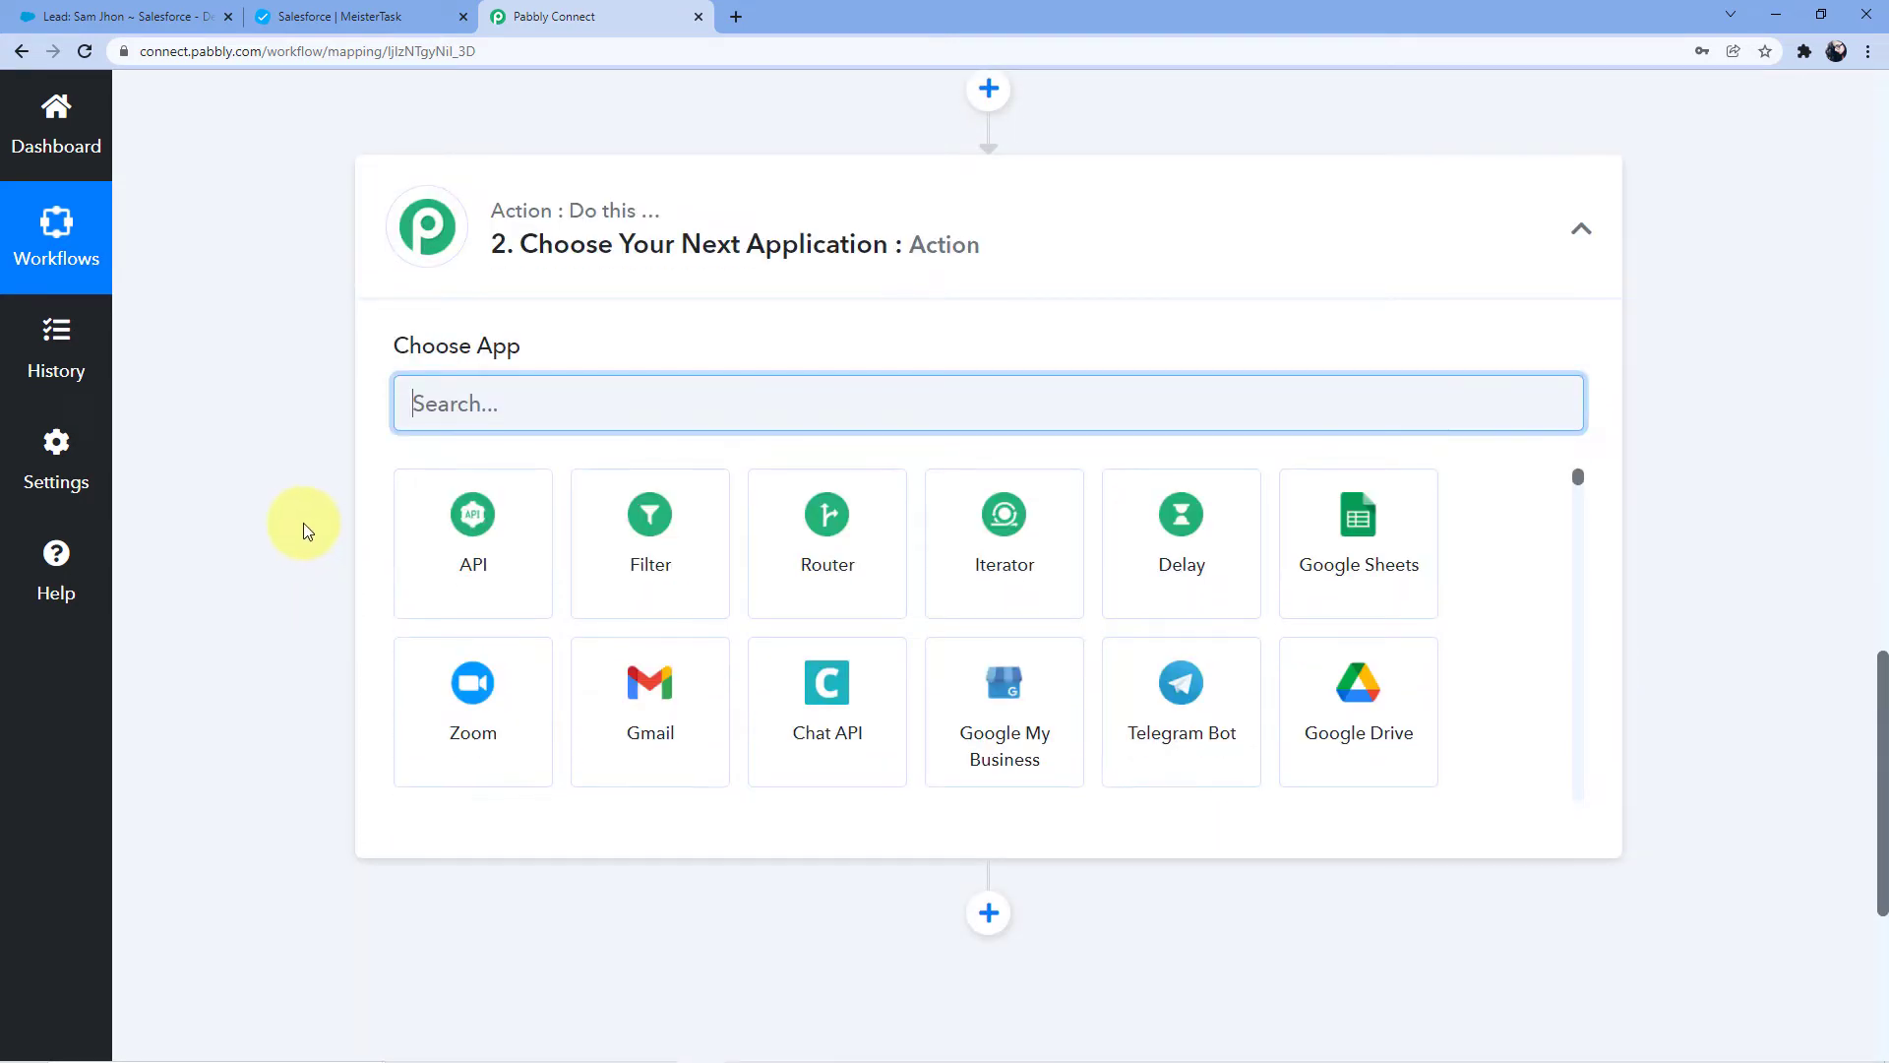
type("meis")
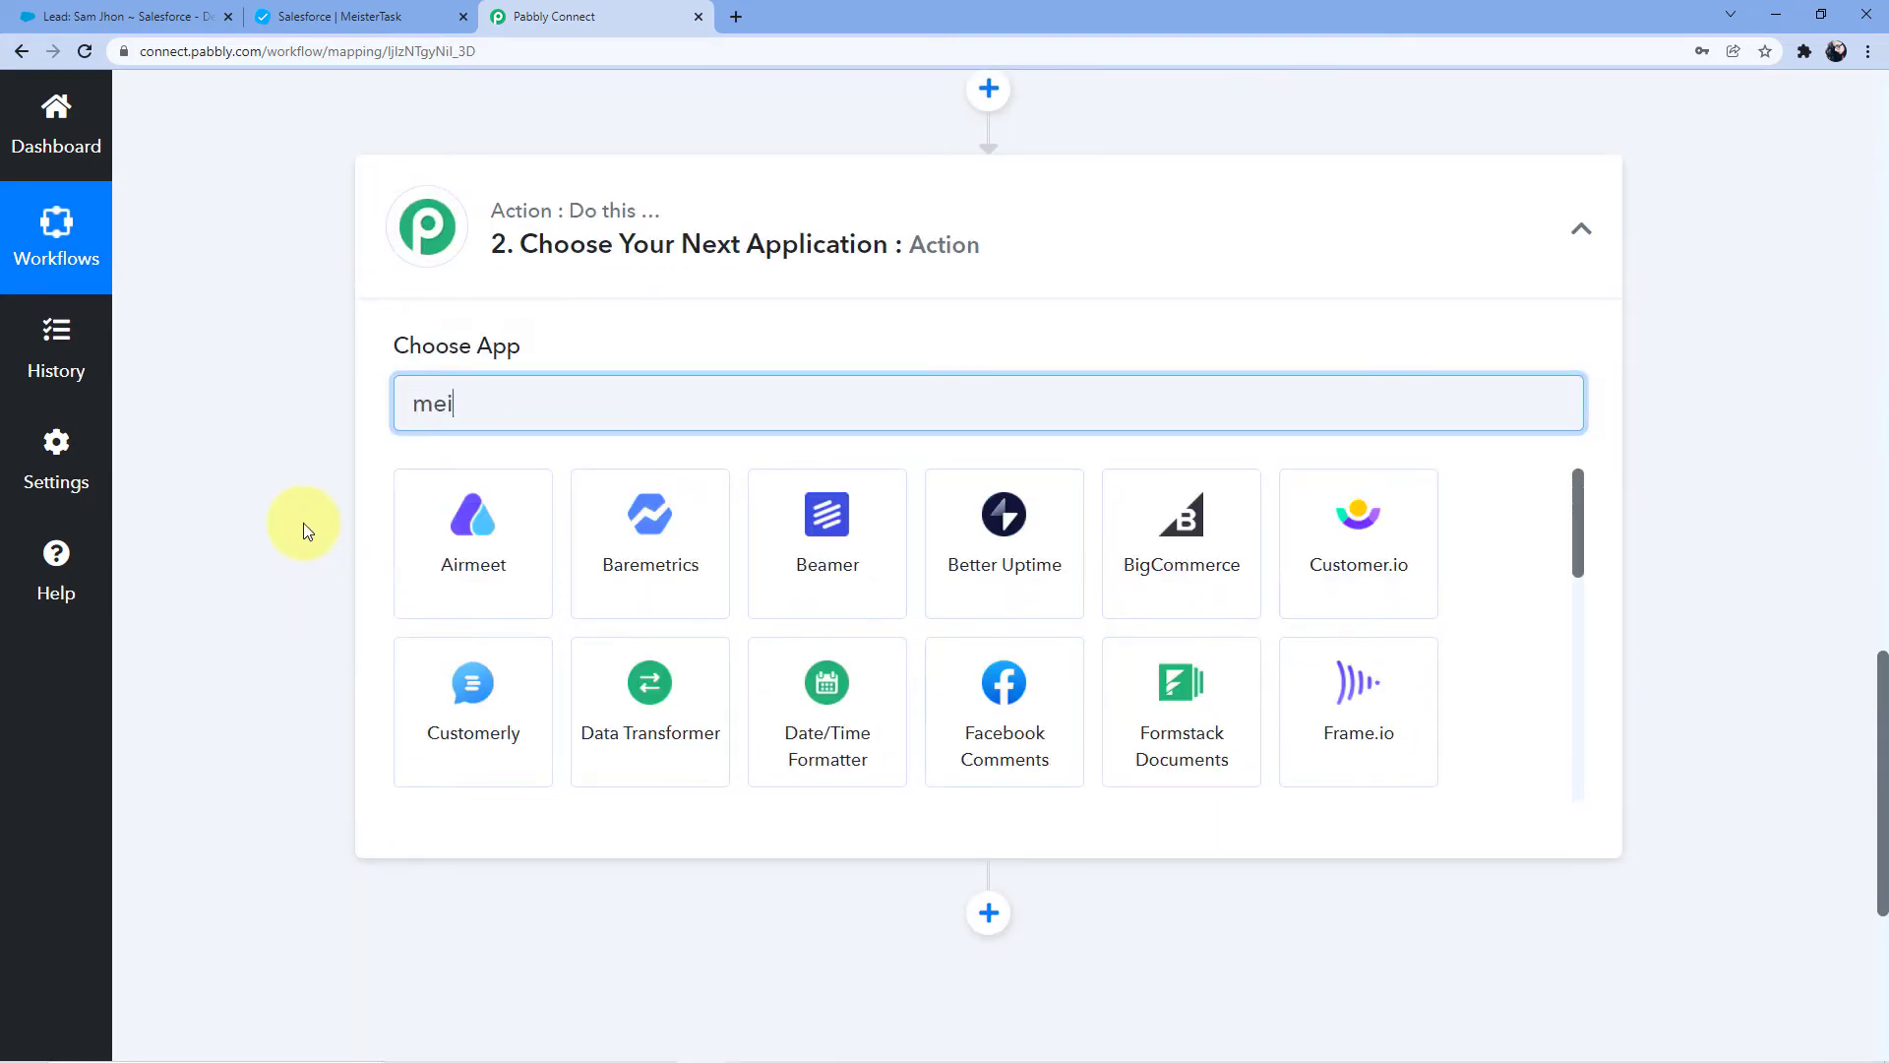
left_click(534, 590)
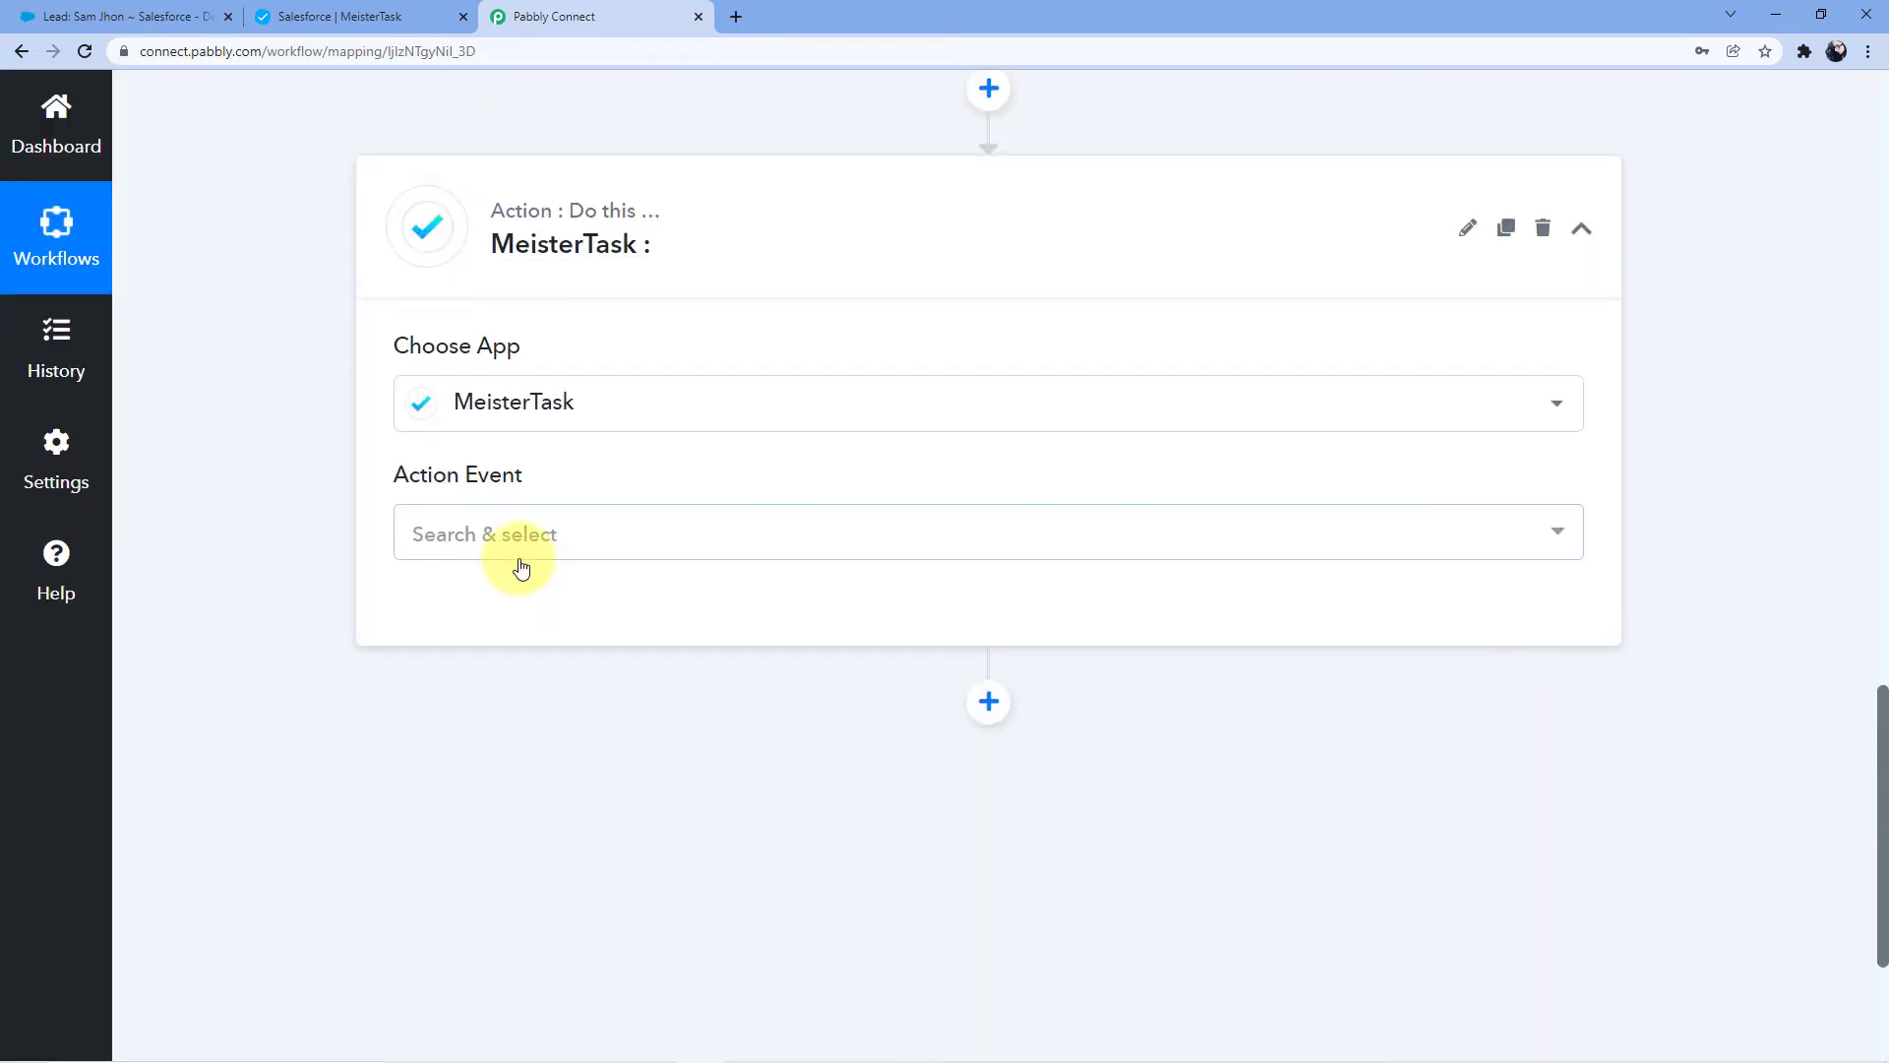
Set the MeisterTask action event to Create Task and start adding a new MeisterTask connection.
left_click(606, 543)
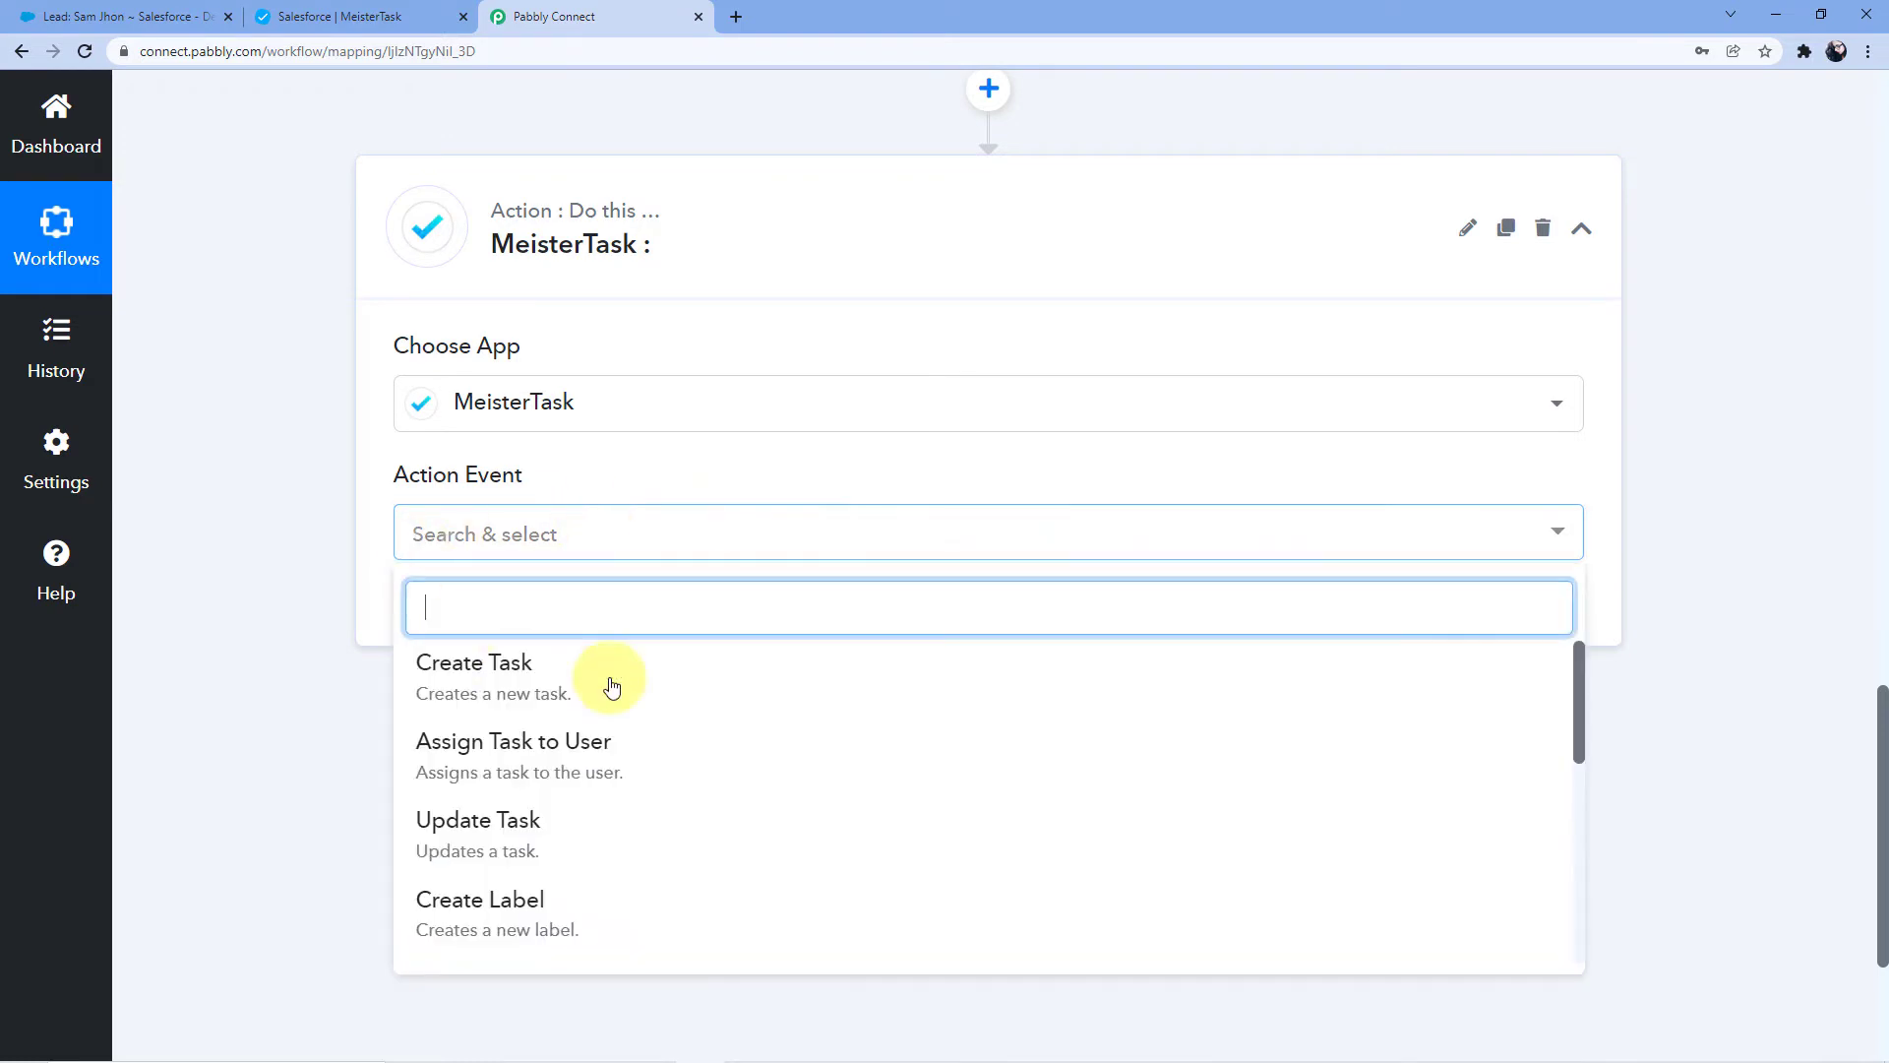
left_click(521, 682)
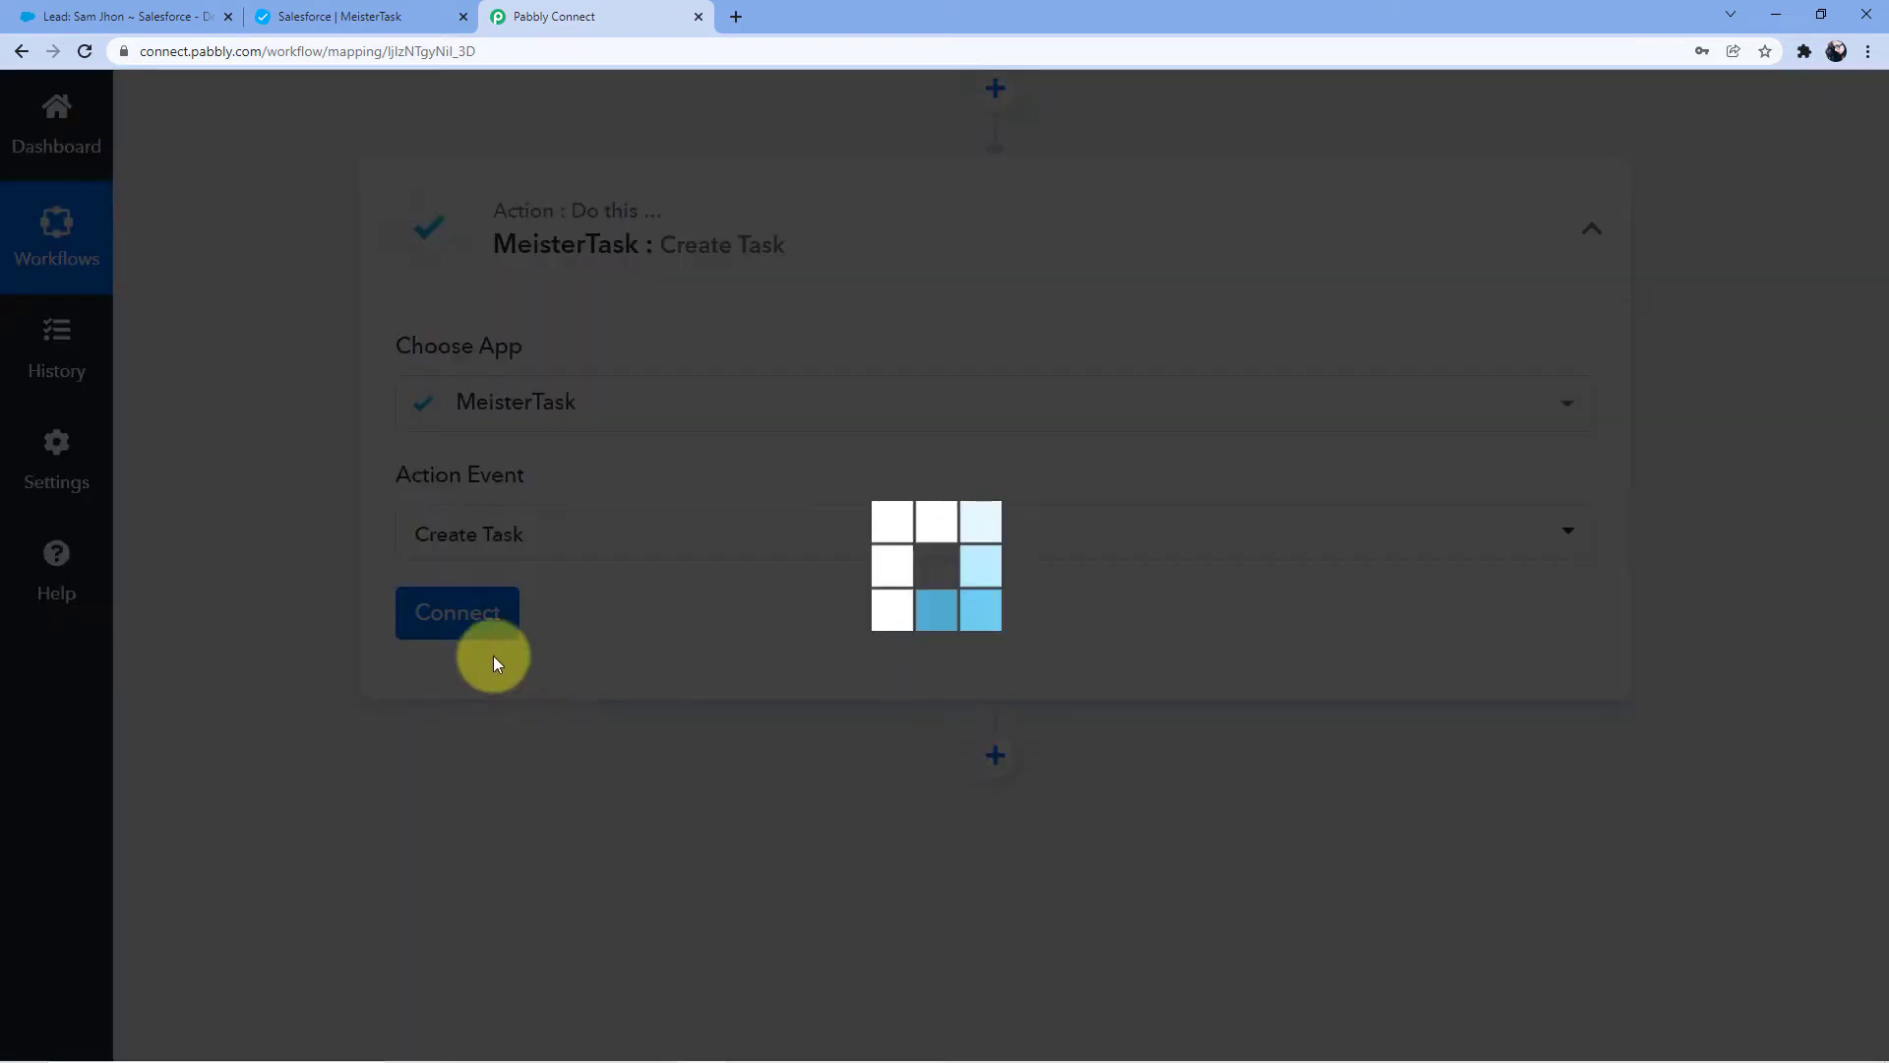
left_click(461, 618)
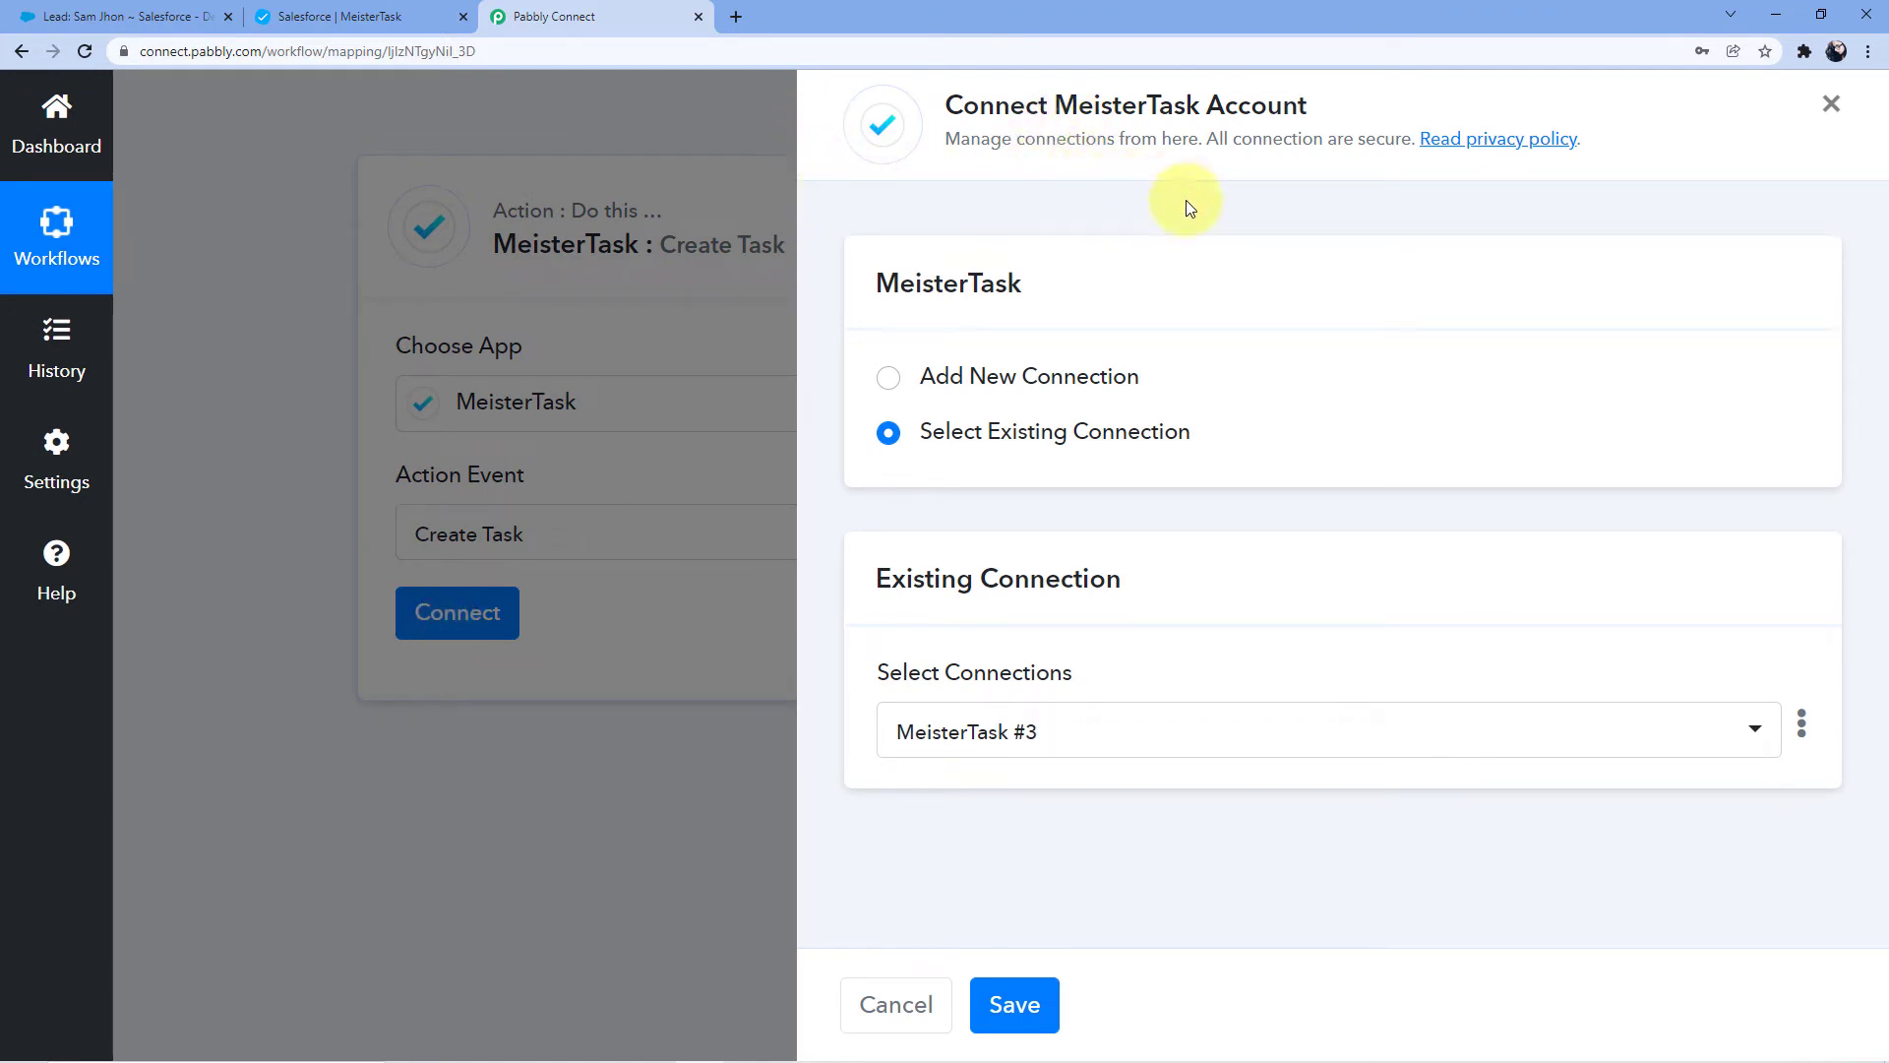
left_click(891, 389)
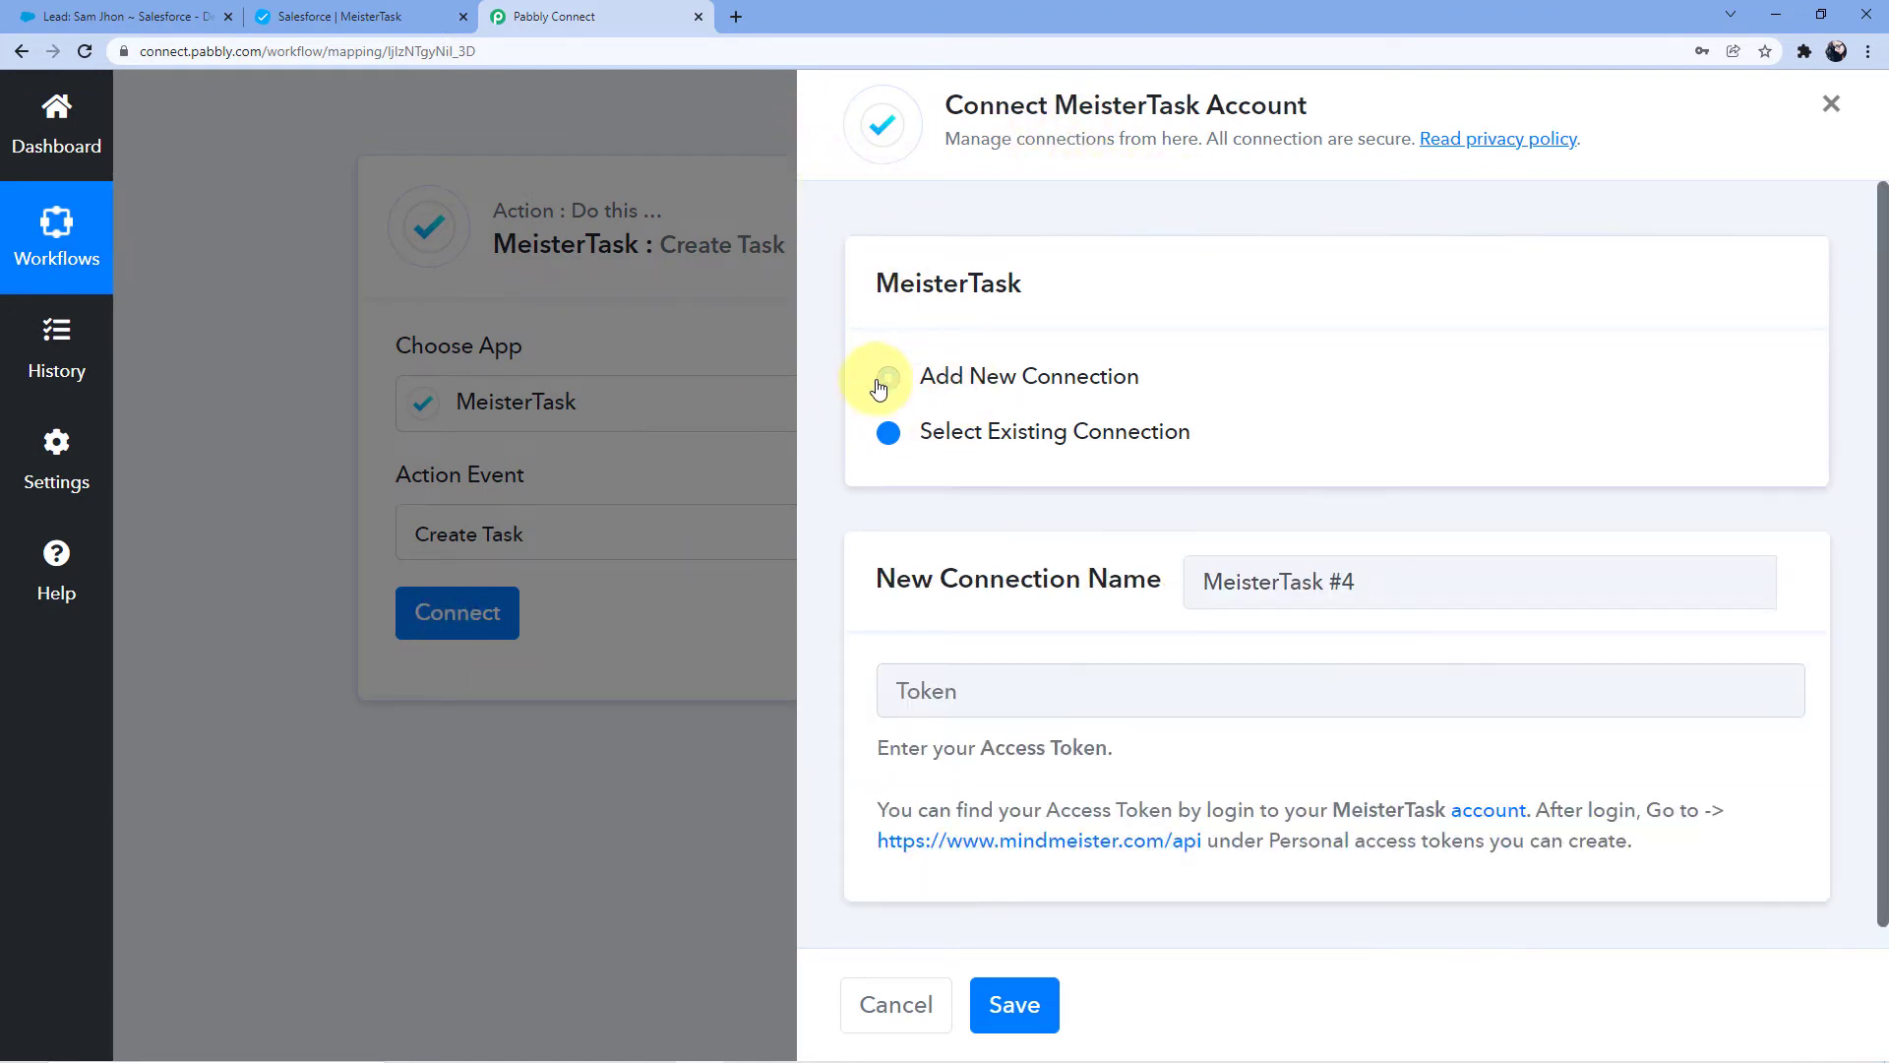
scroll(995, 443, "down", 1)
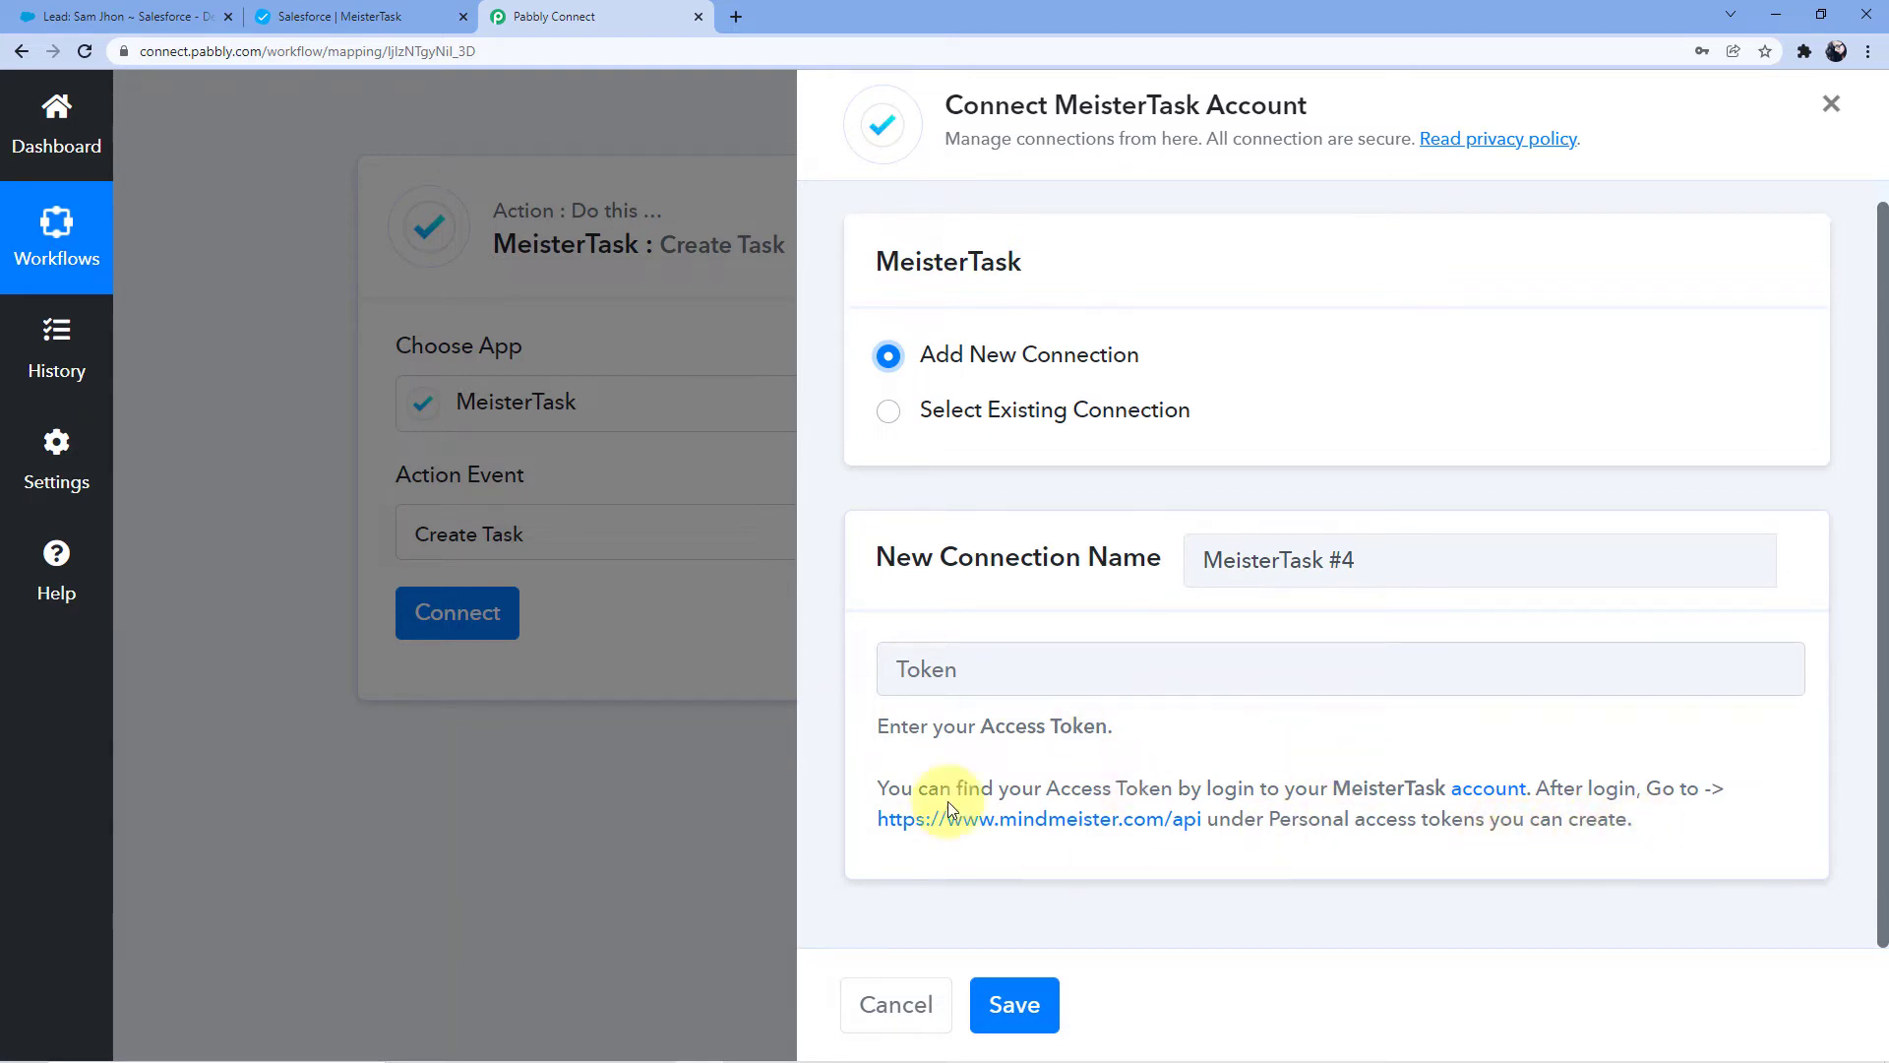
Open the mindmeister.com/api page linked in the connection instructions in a separate tab and switch to it.
left_click(381, 9)
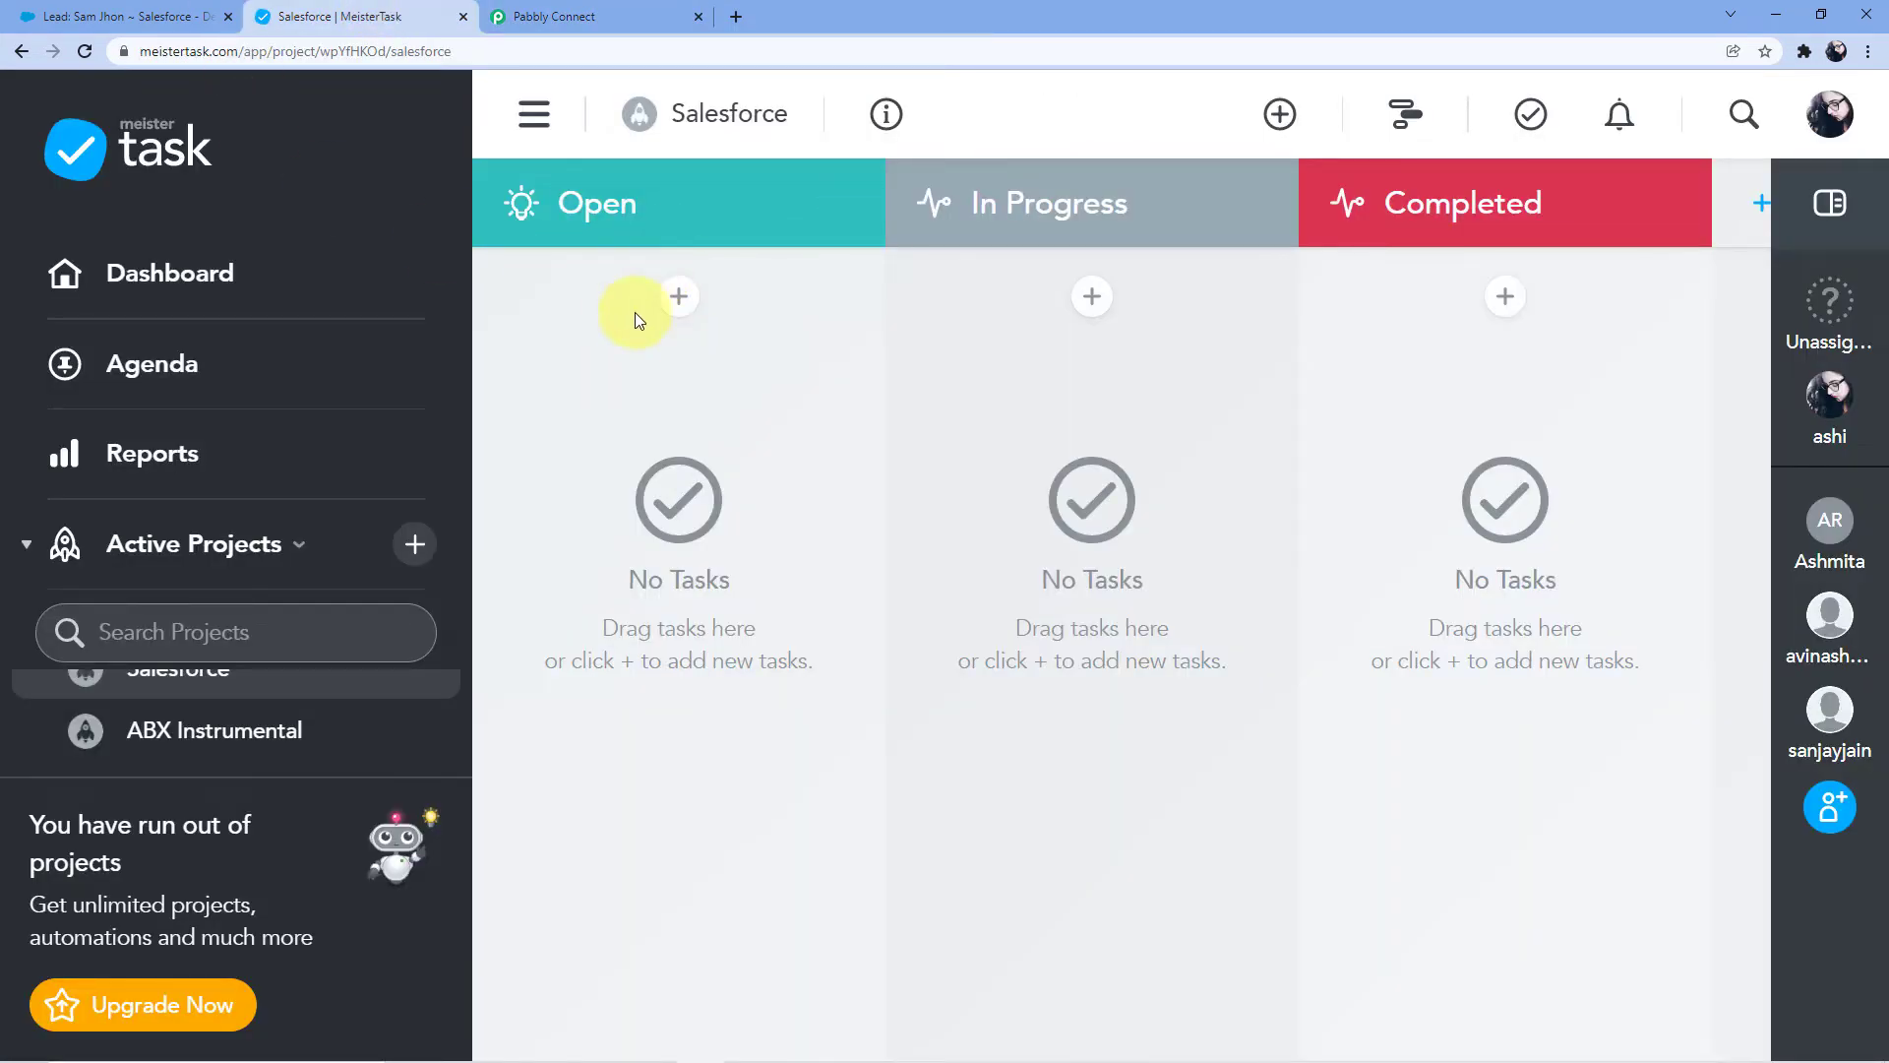
left_click(652, 8)
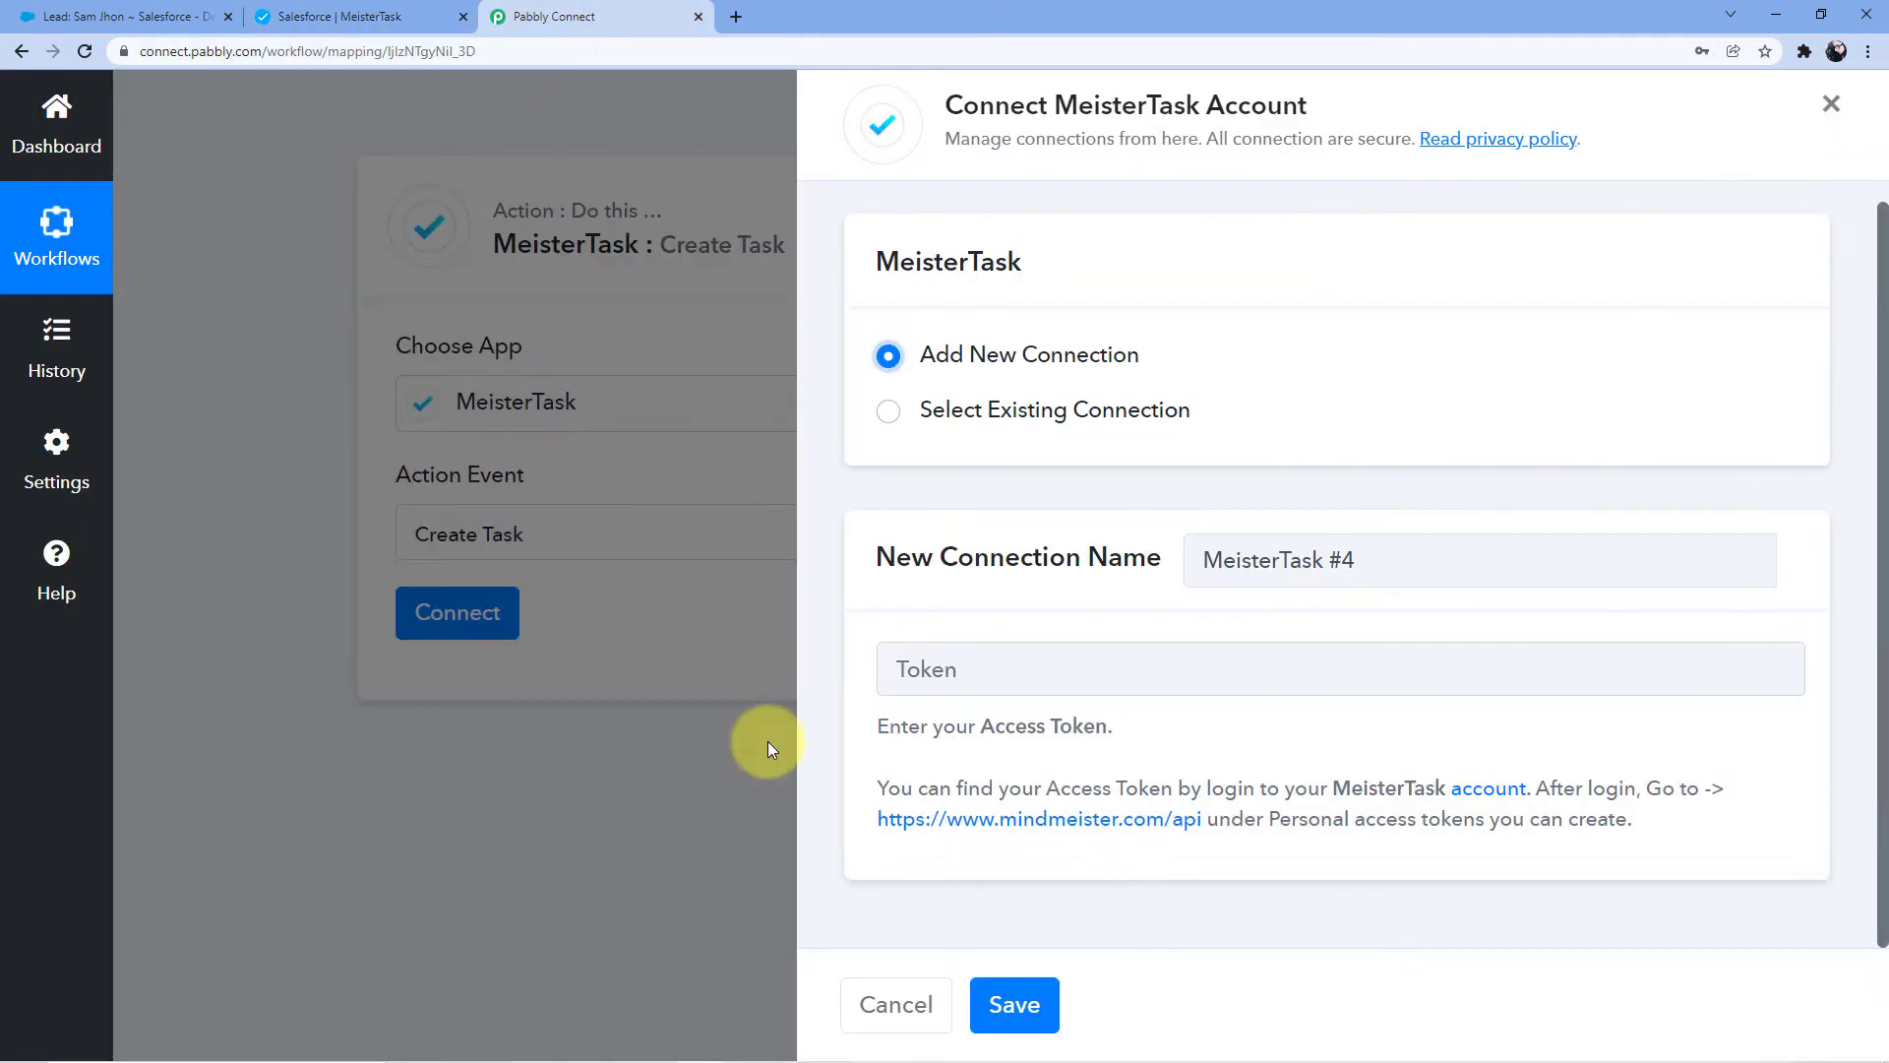
right_click(1033, 818)
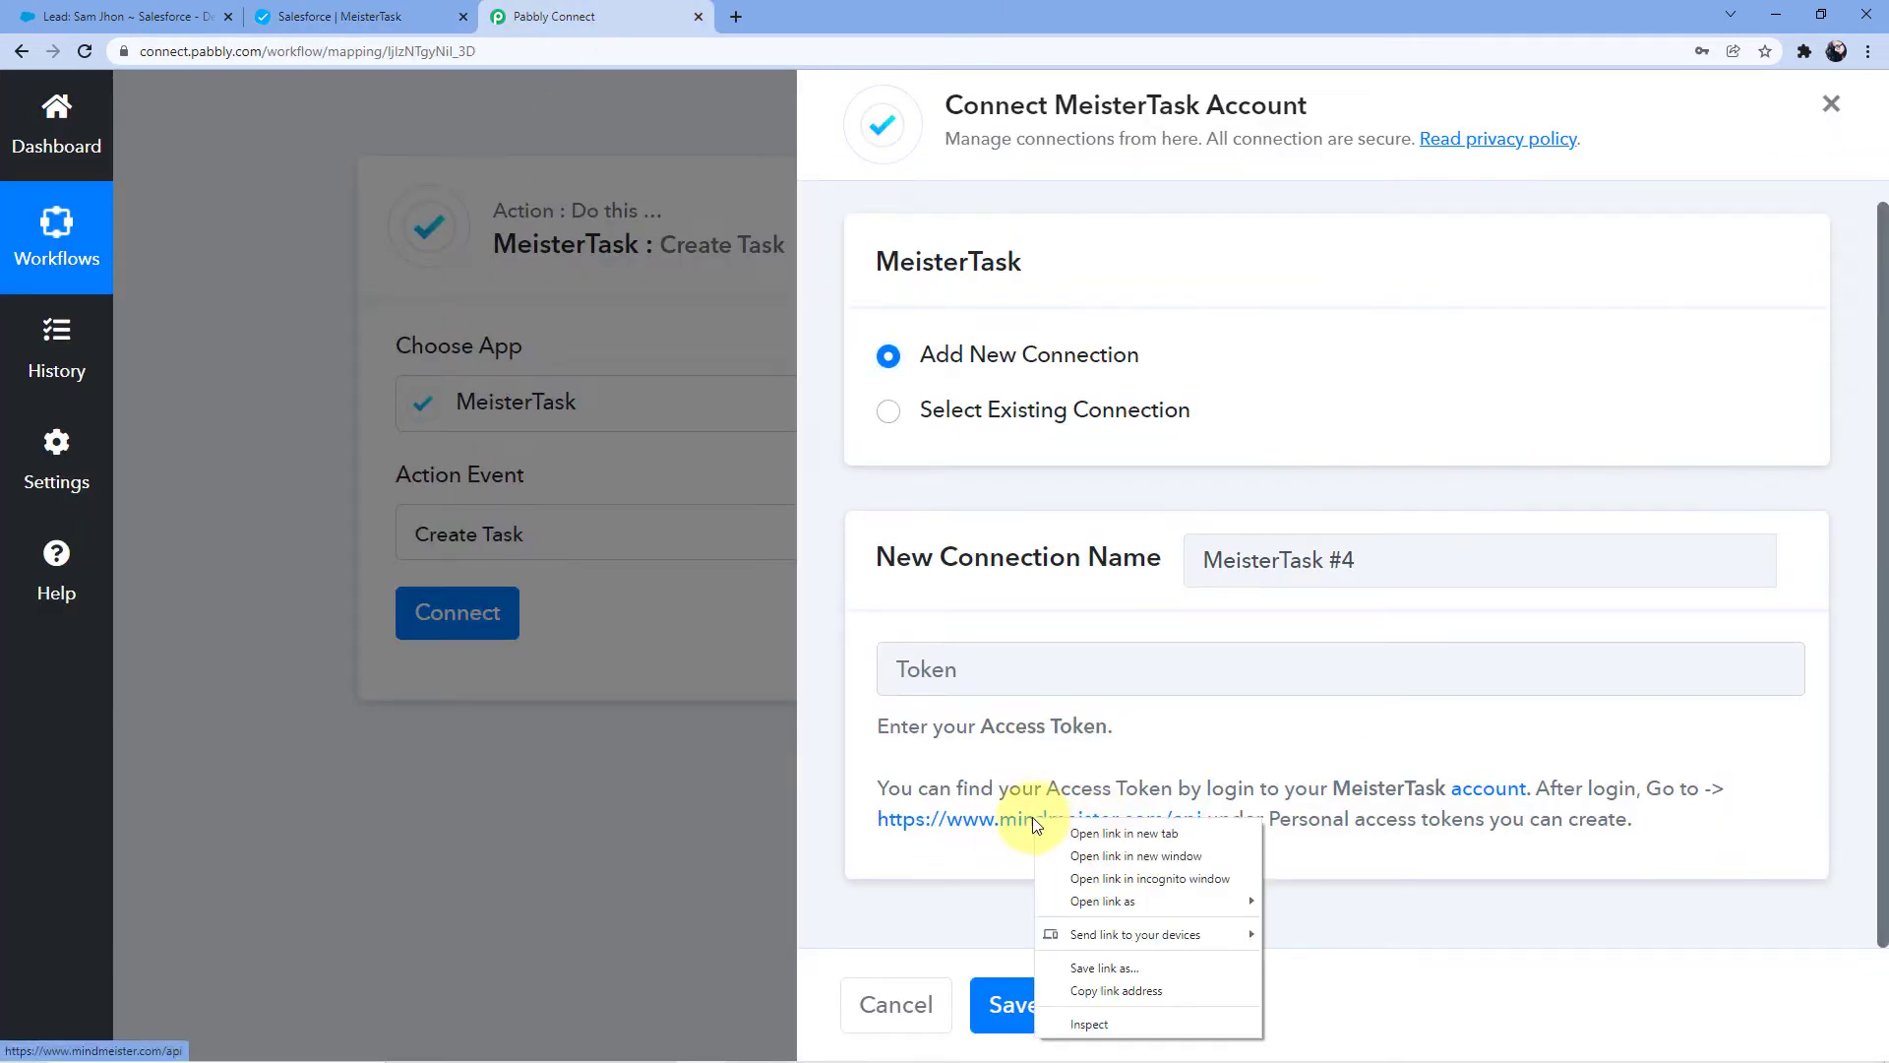
left_click(1131, 844)
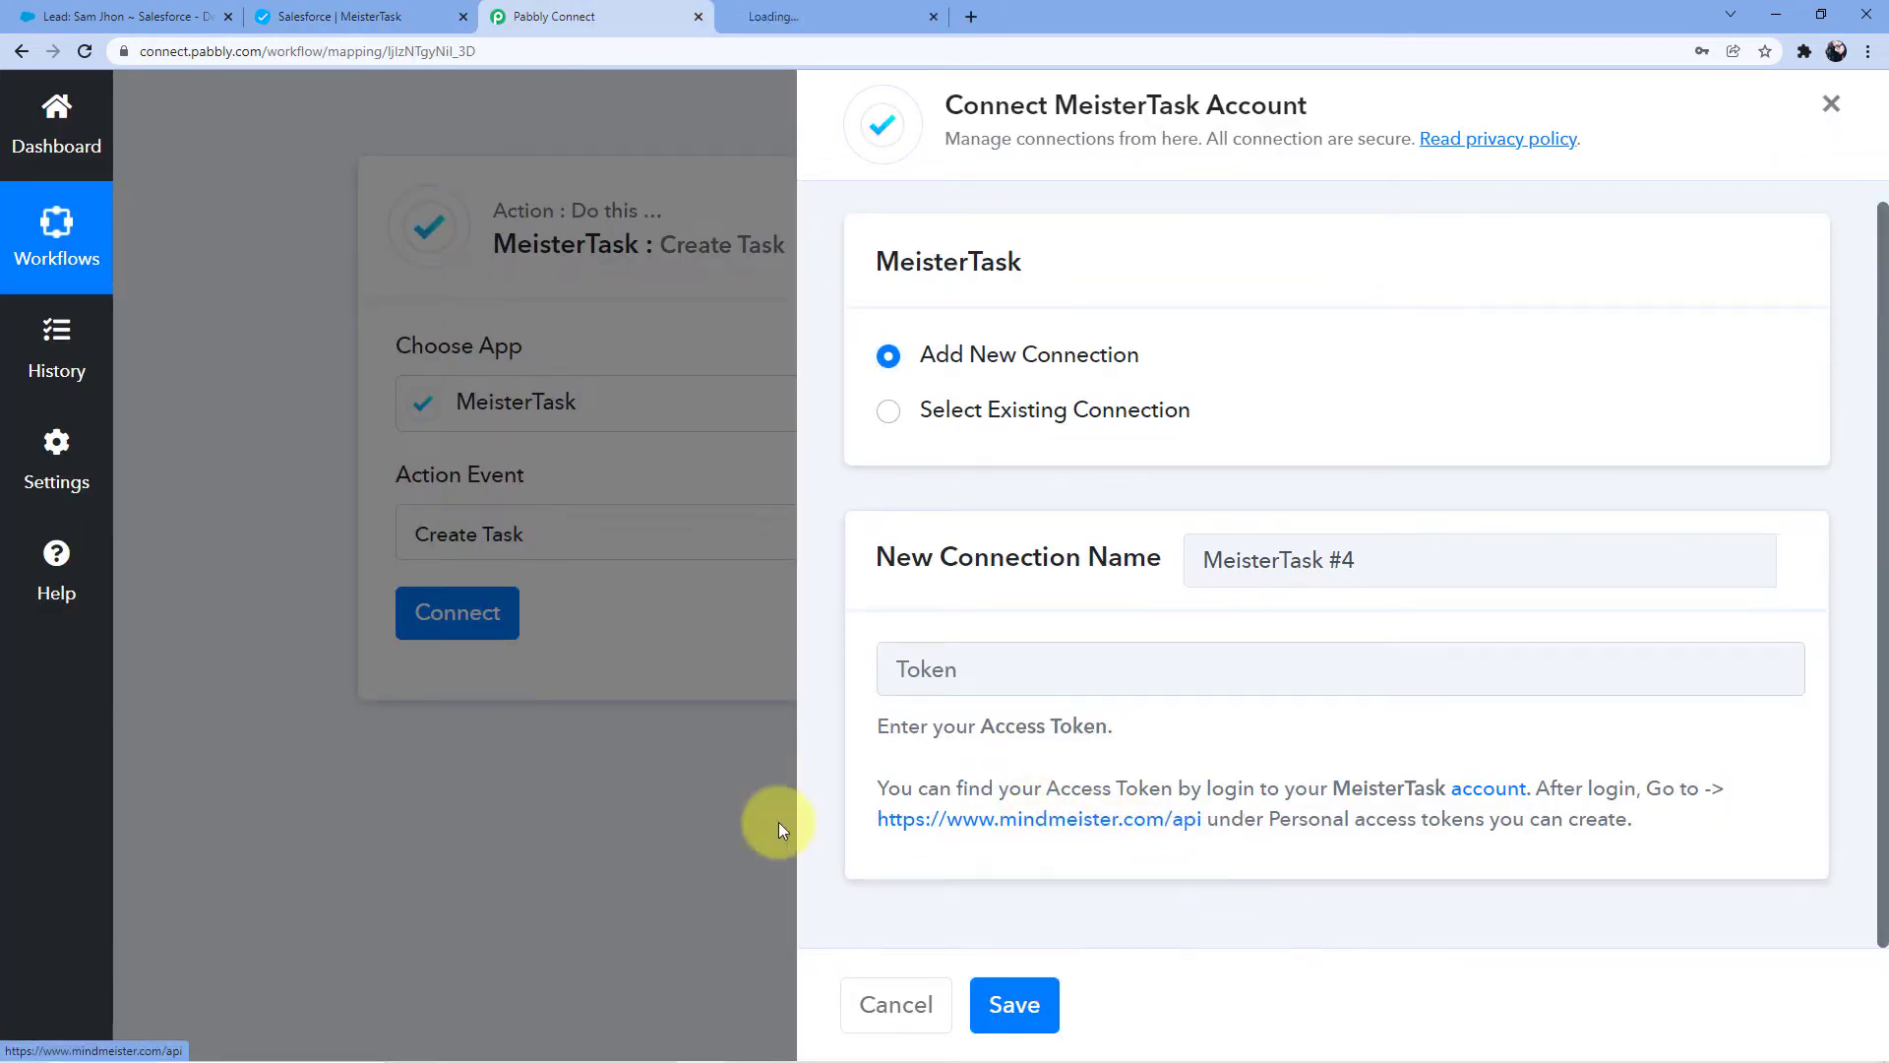
left_click(784, 14)
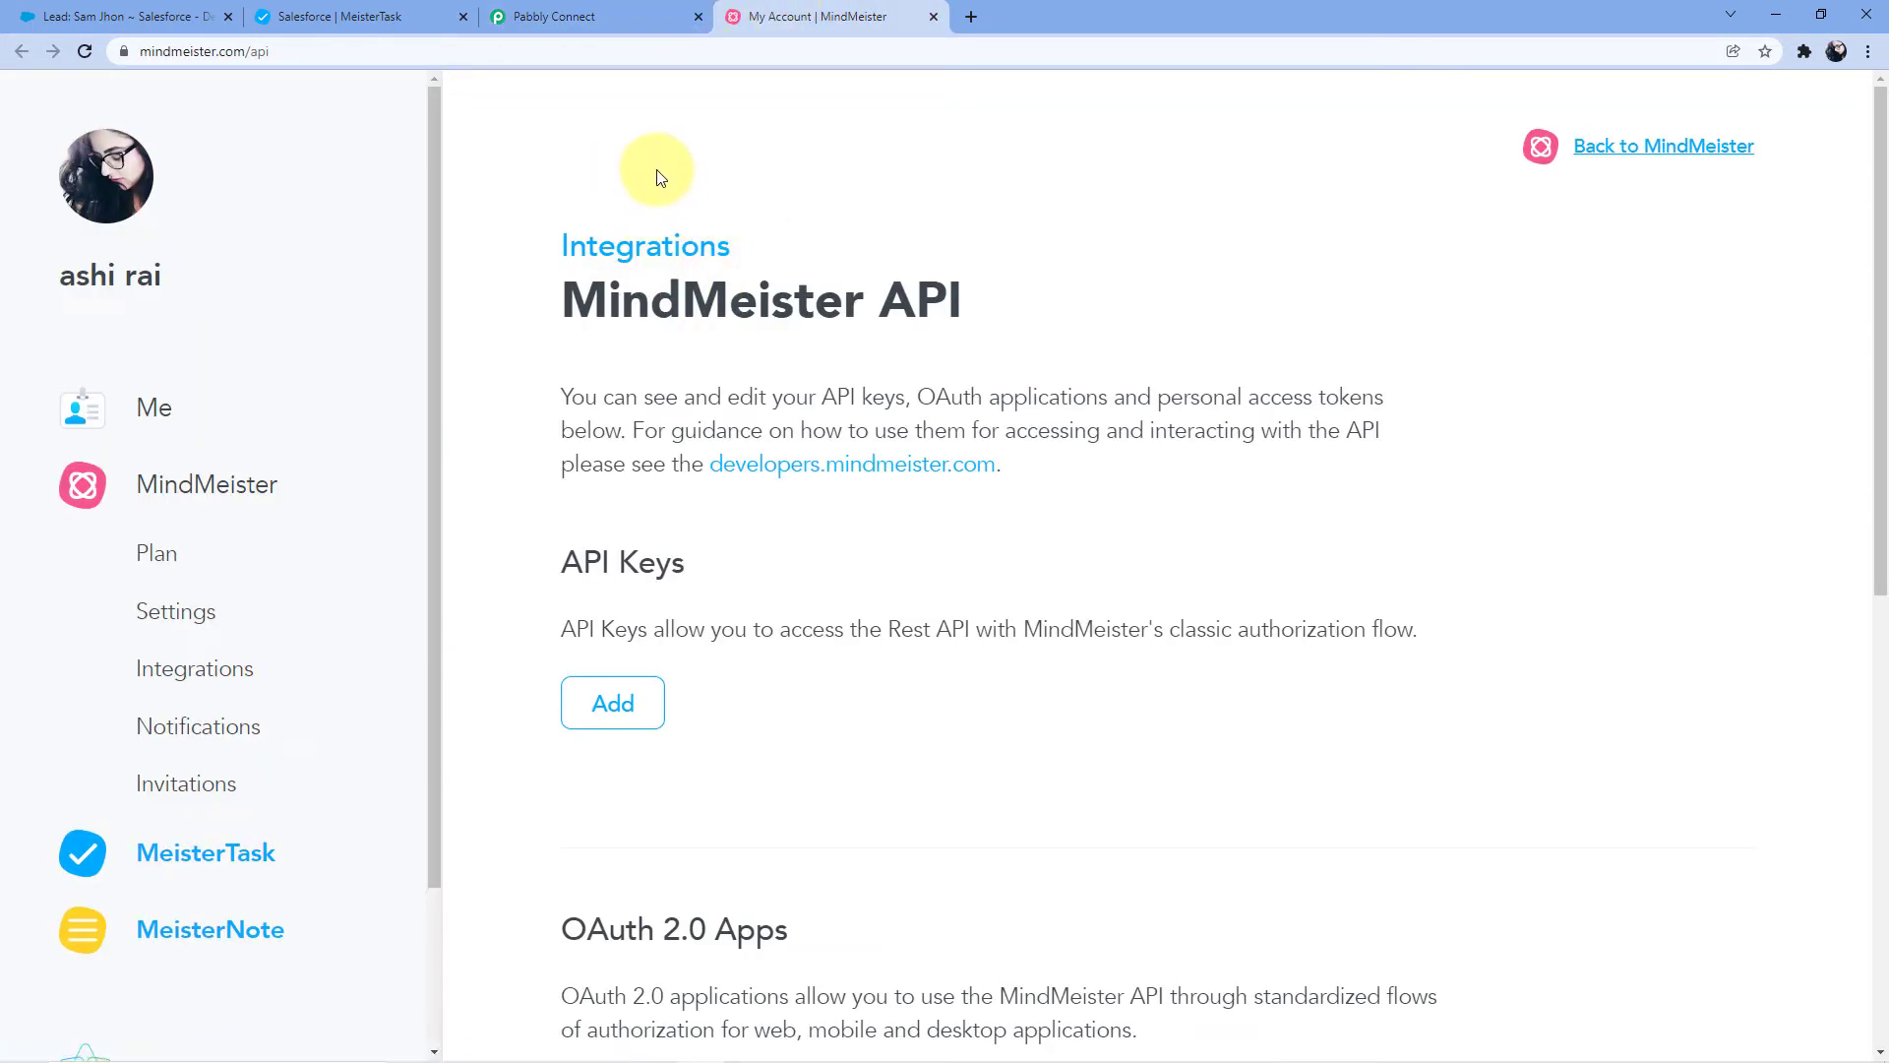
Create a new personal access token, adding the mindmeister, meistertask, meistertask.readonly, user.create and license scopes.
scroll(506, 286, "down", 3)
scroll(509, 288, "down", 5)
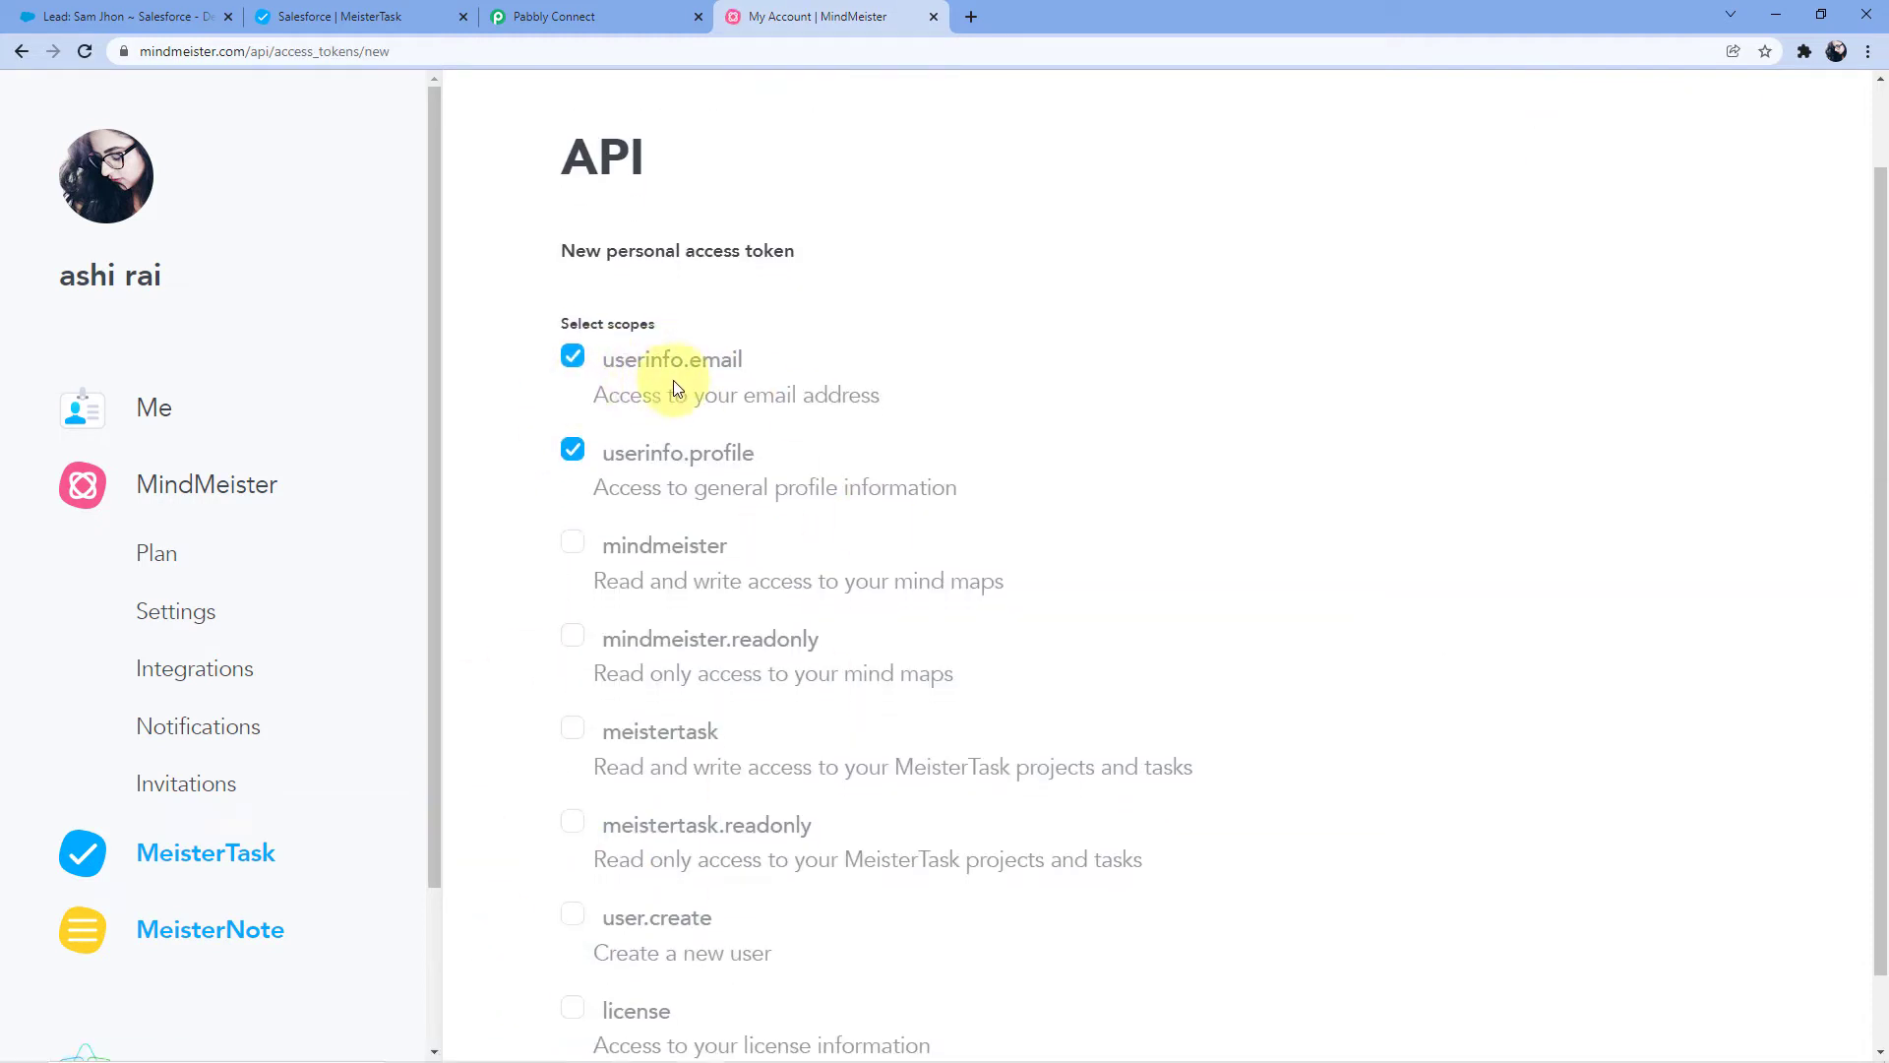
scroll(787, 393, "down", 2)
left_click(575, 466)
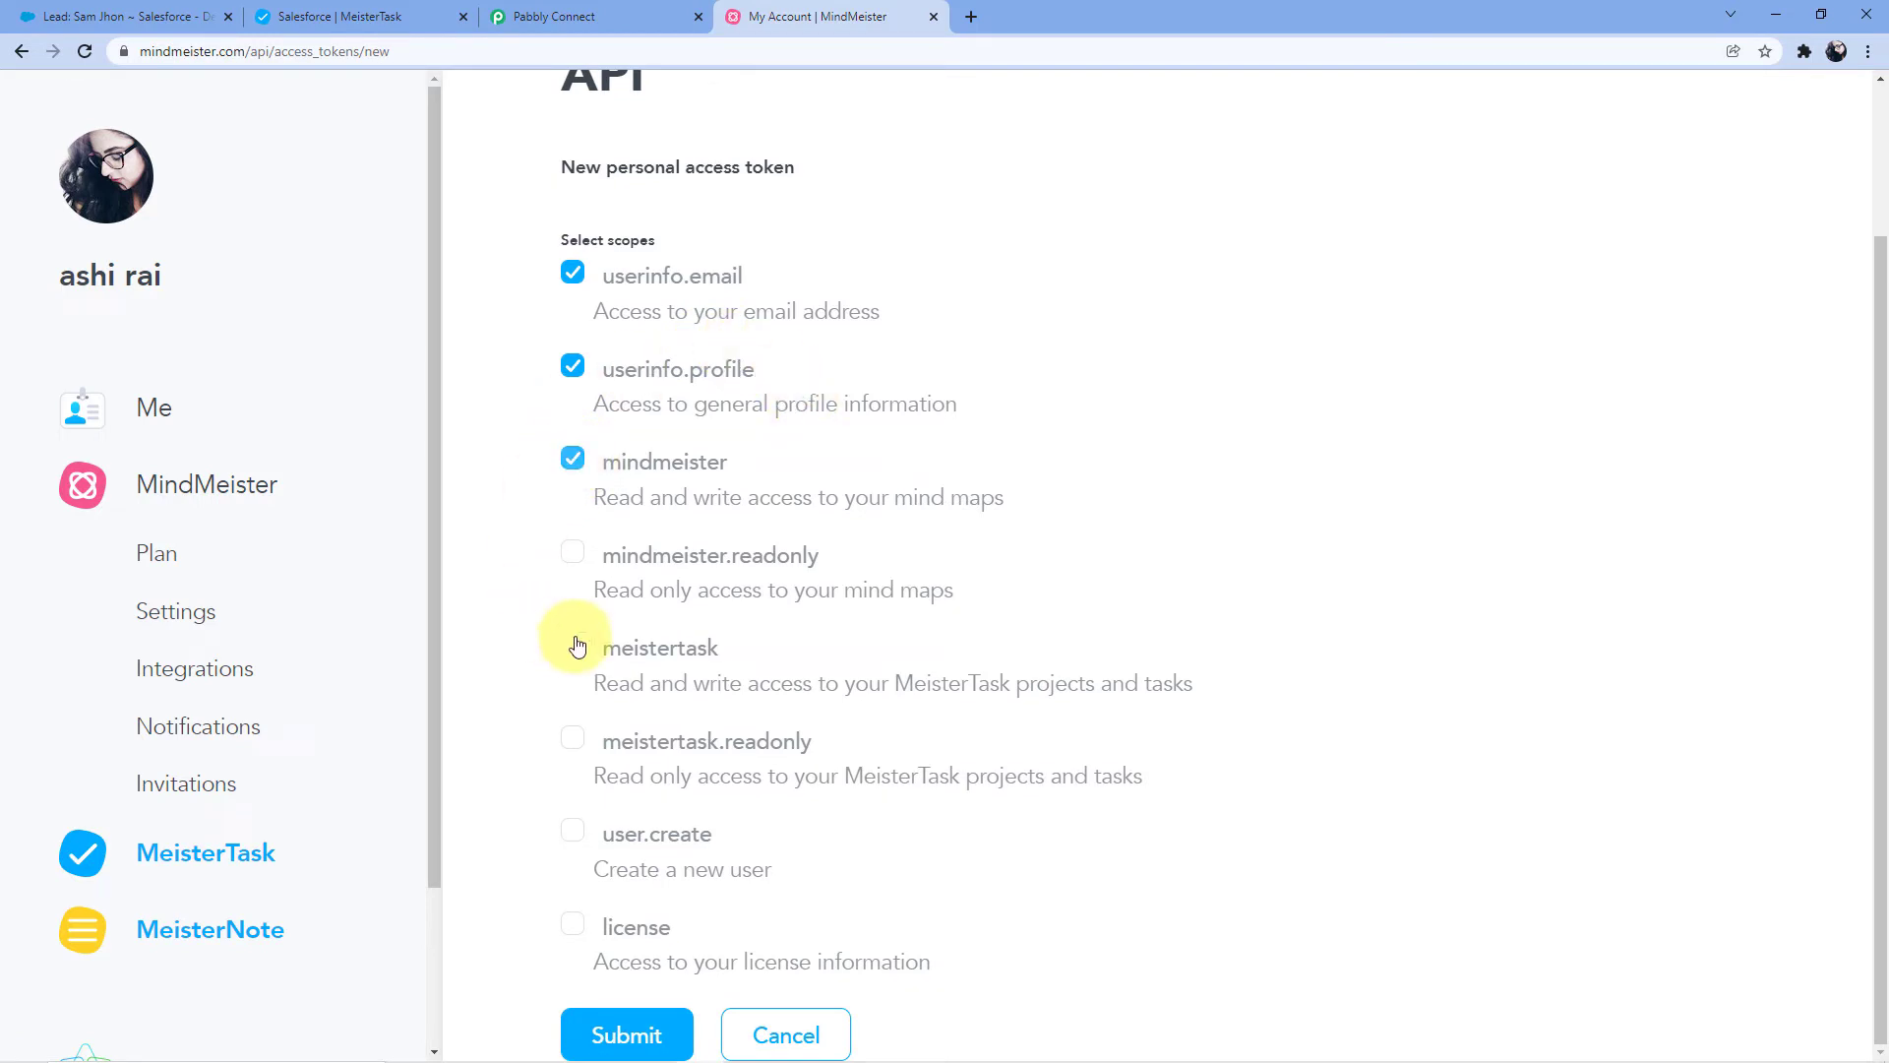
left_click(574, 835)
left_click(571, 927)
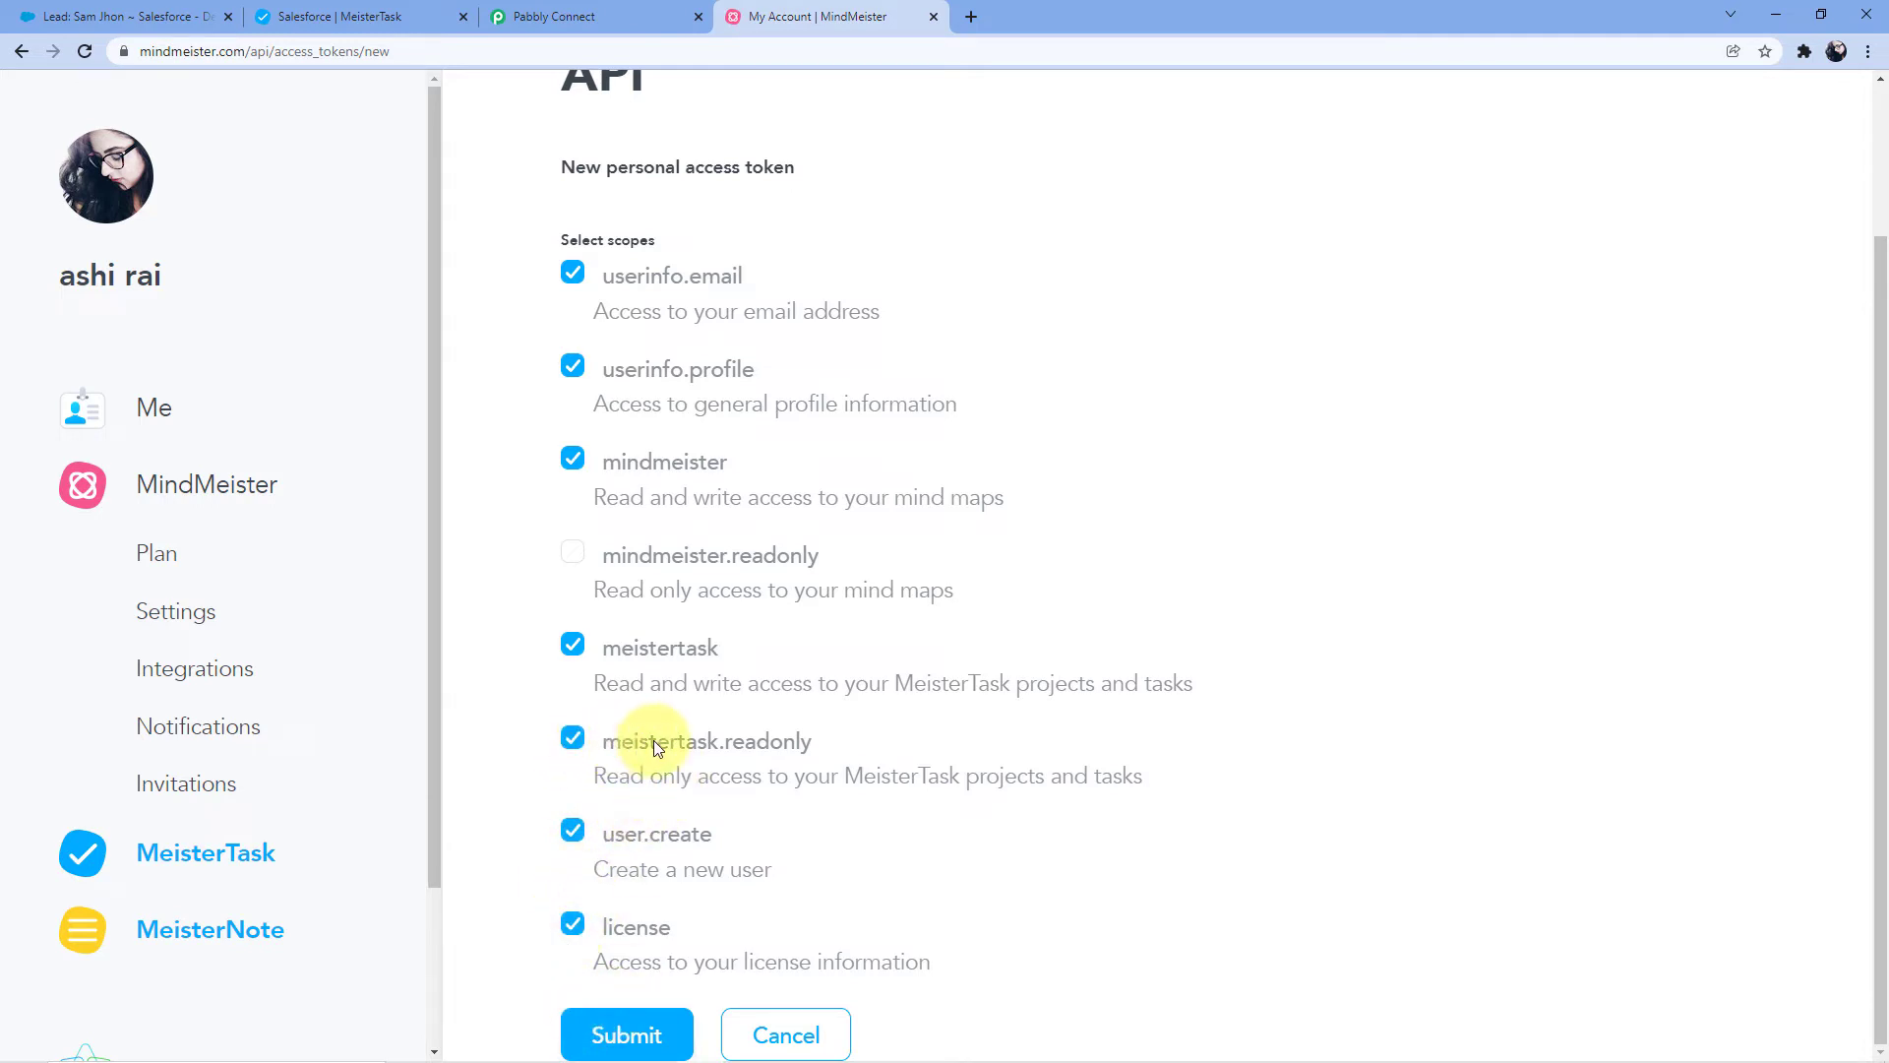
left_click(634, 1035)
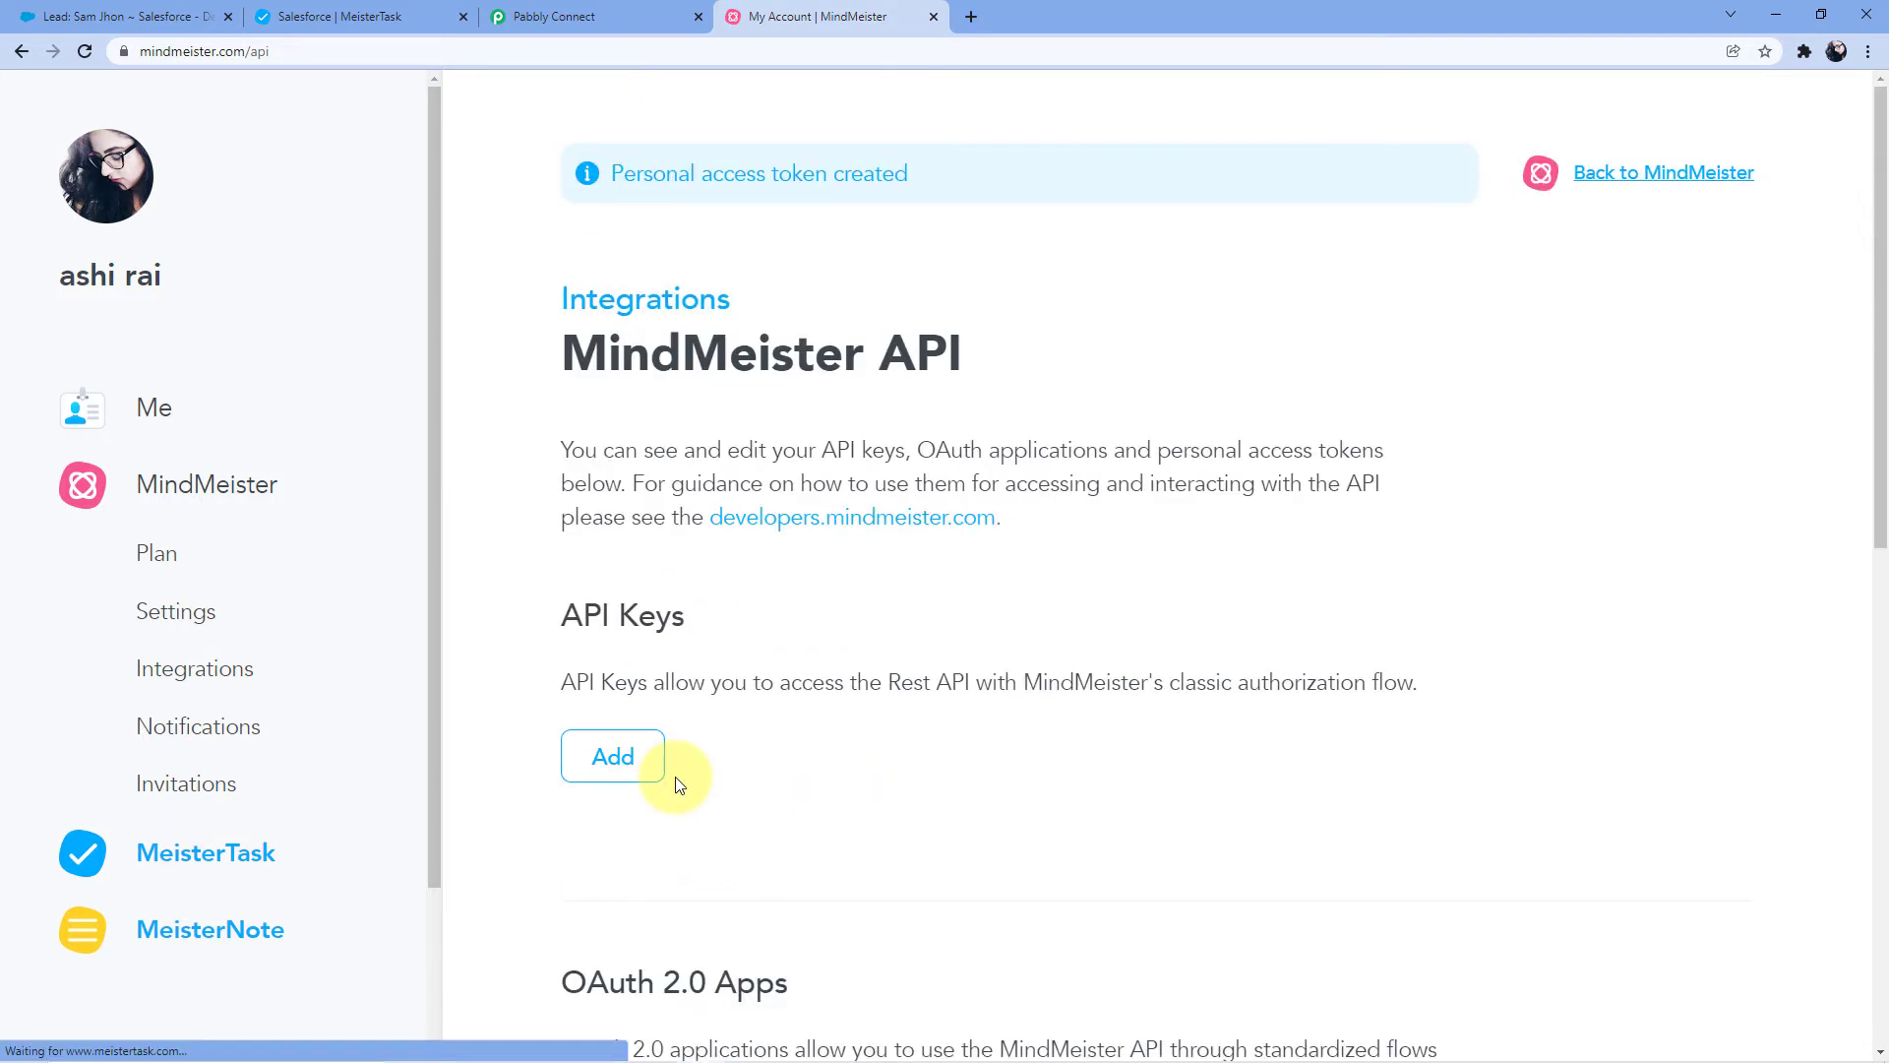
Copy the newly created access token from the end of the personal access tokens list.
scroll(917, 716, "down", 10)
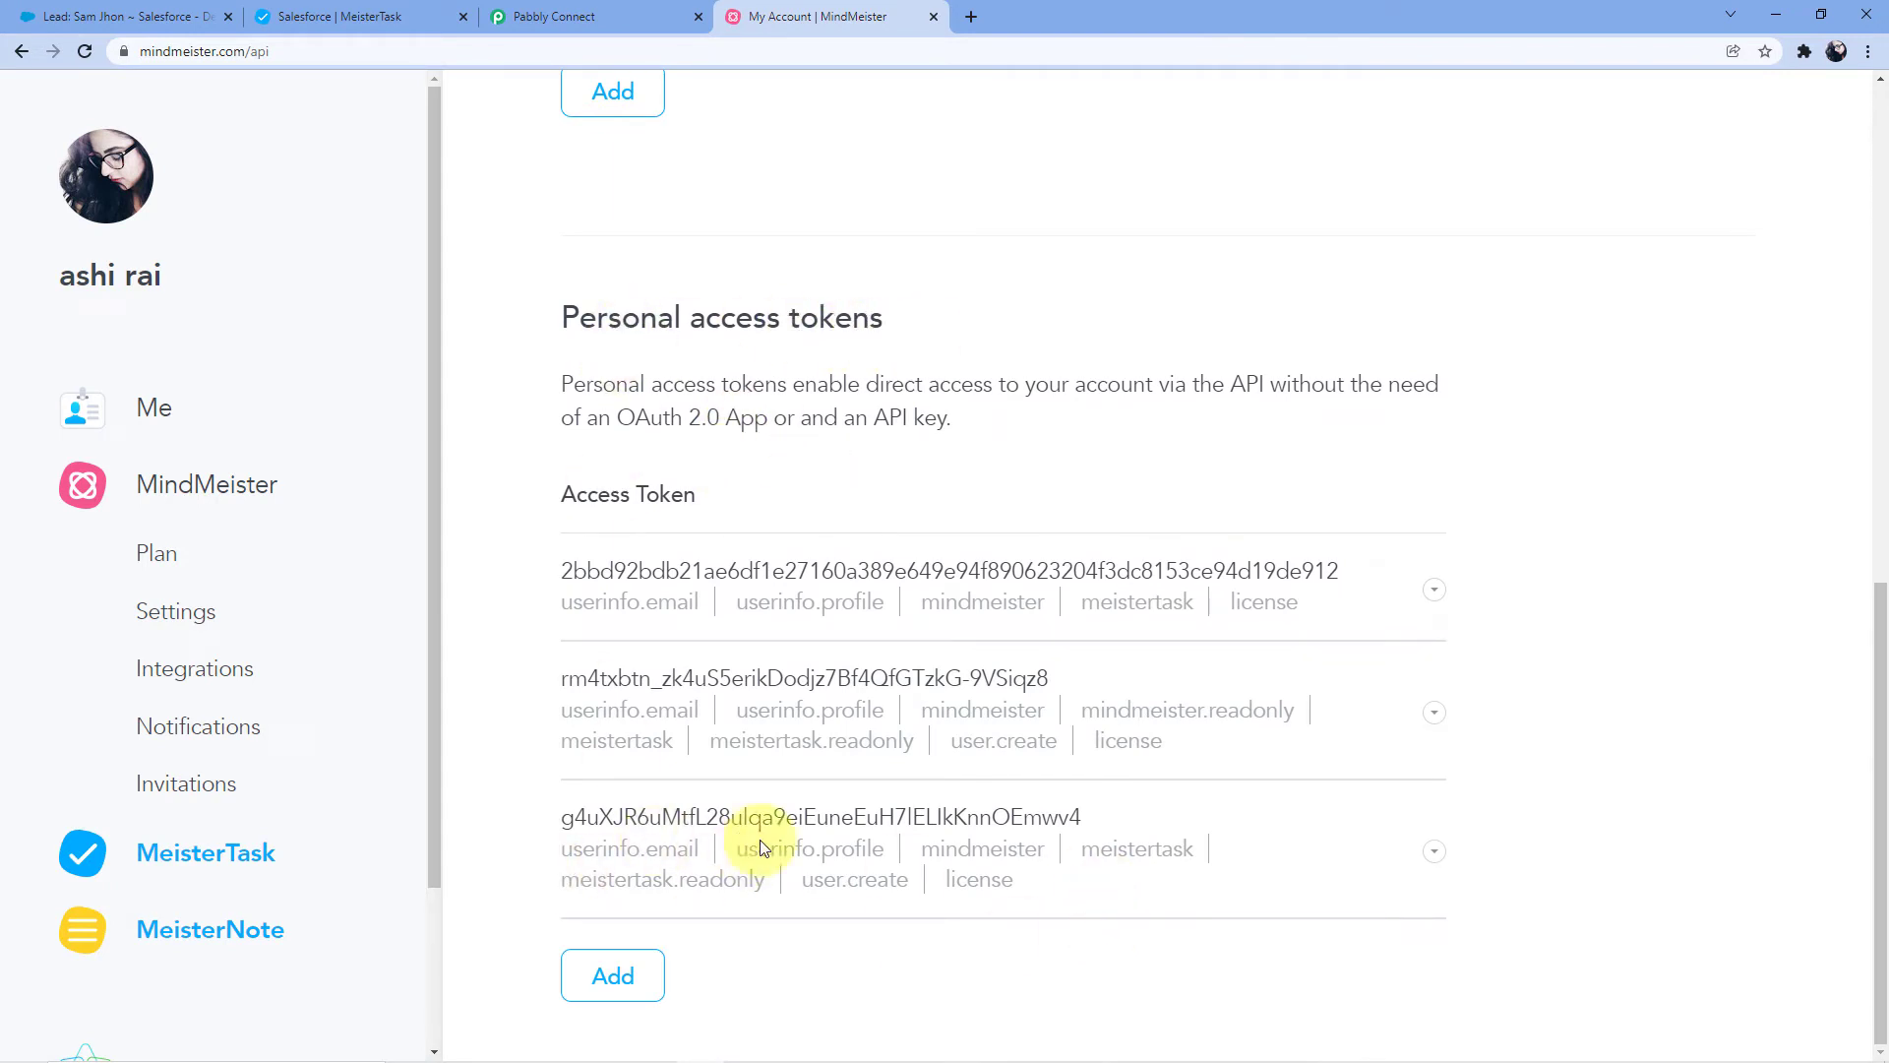
left_click_drag(1100, 822, 632, 816)
left_click(883, 818)
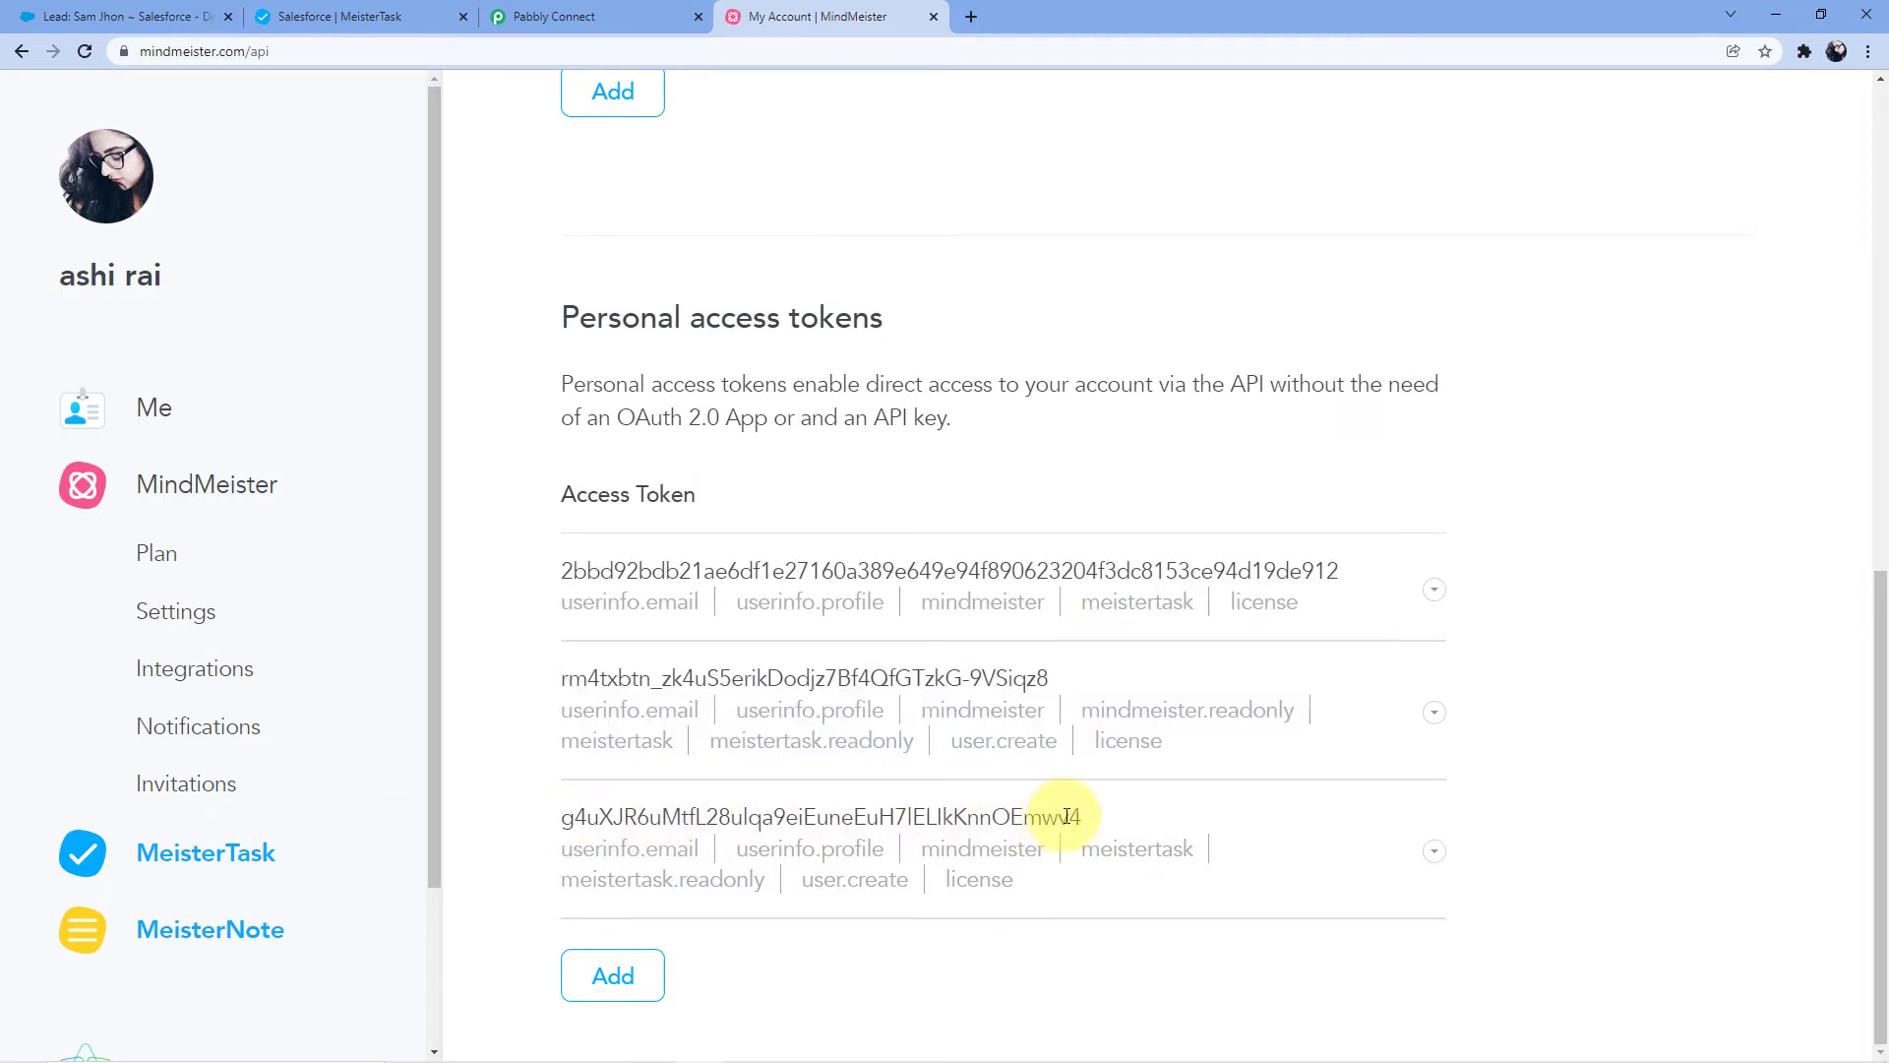
left_click_drag(1076, 817, 604, 822)
right_click(605, 822)
left_click(684, 840)
Return to Pabbly Connect, paste the access token into the new MeisterTask connection's Token field and save the connection.
left_click(610, 16)
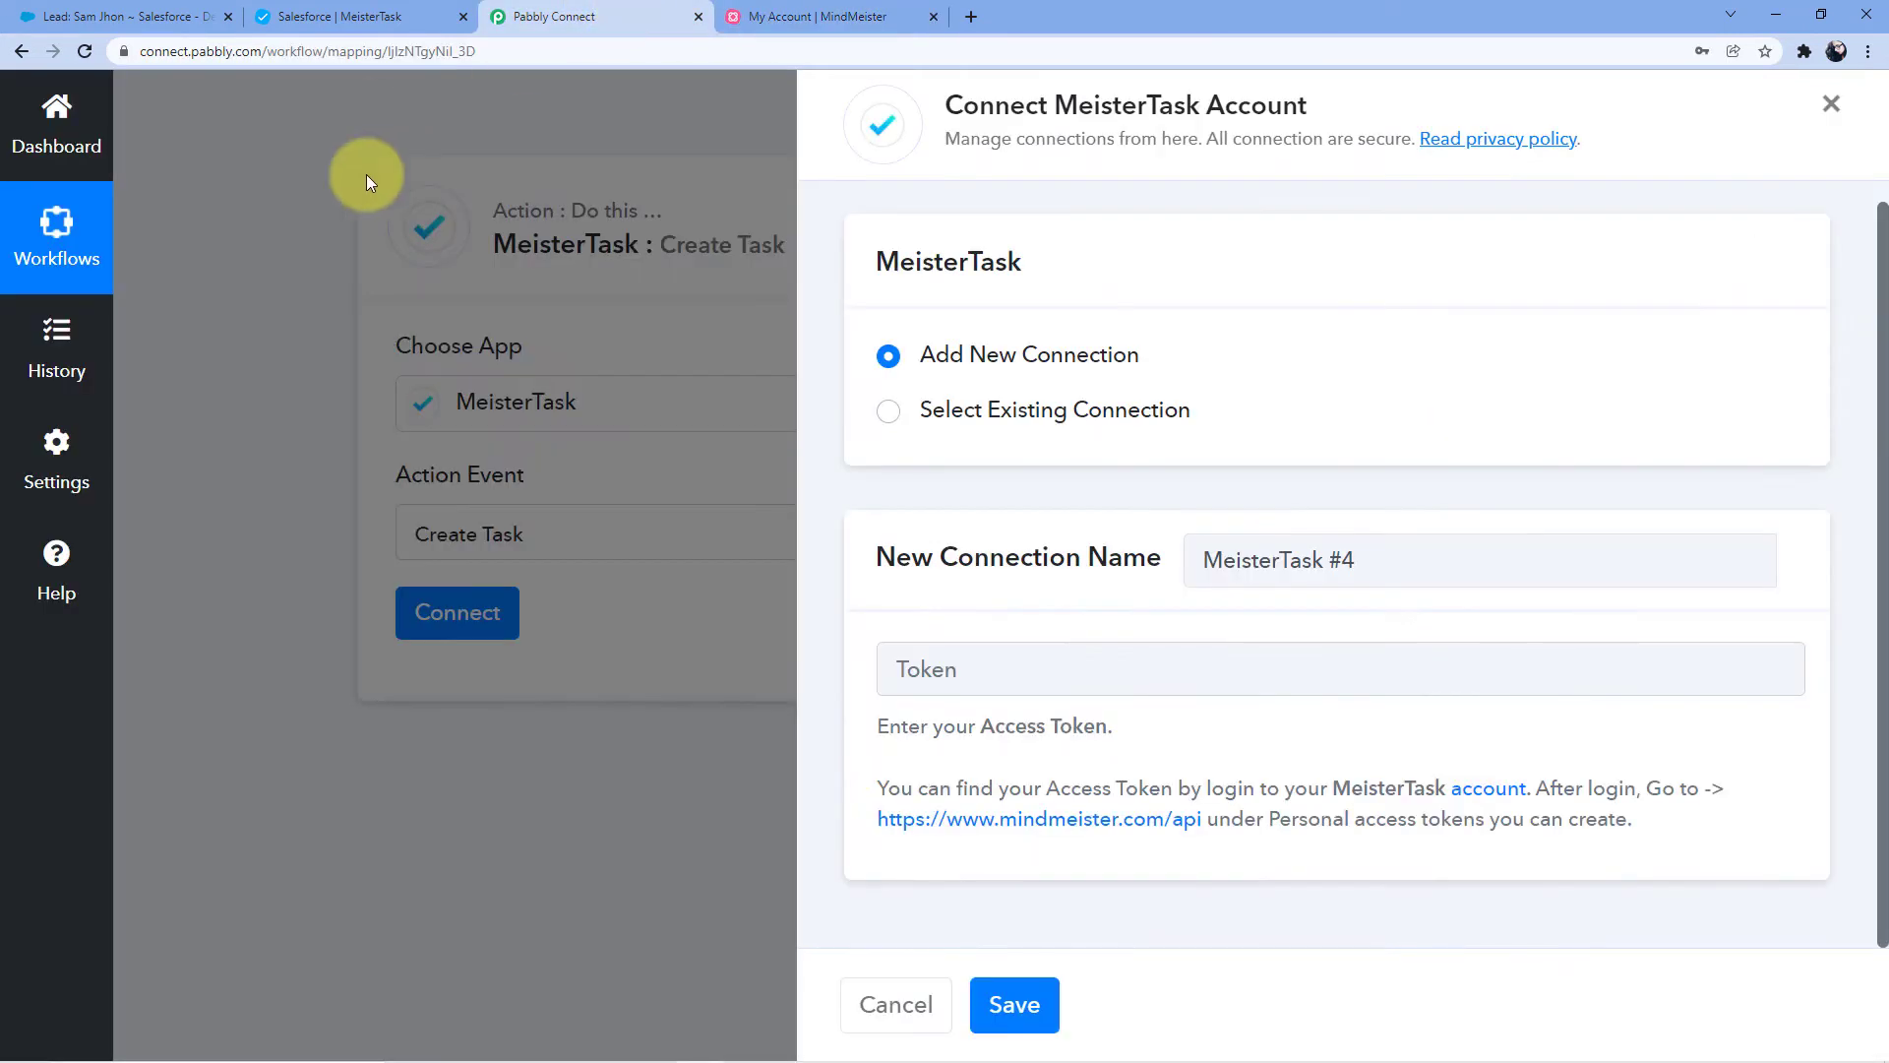
left_click(969, 669)
right_click(969, 669)
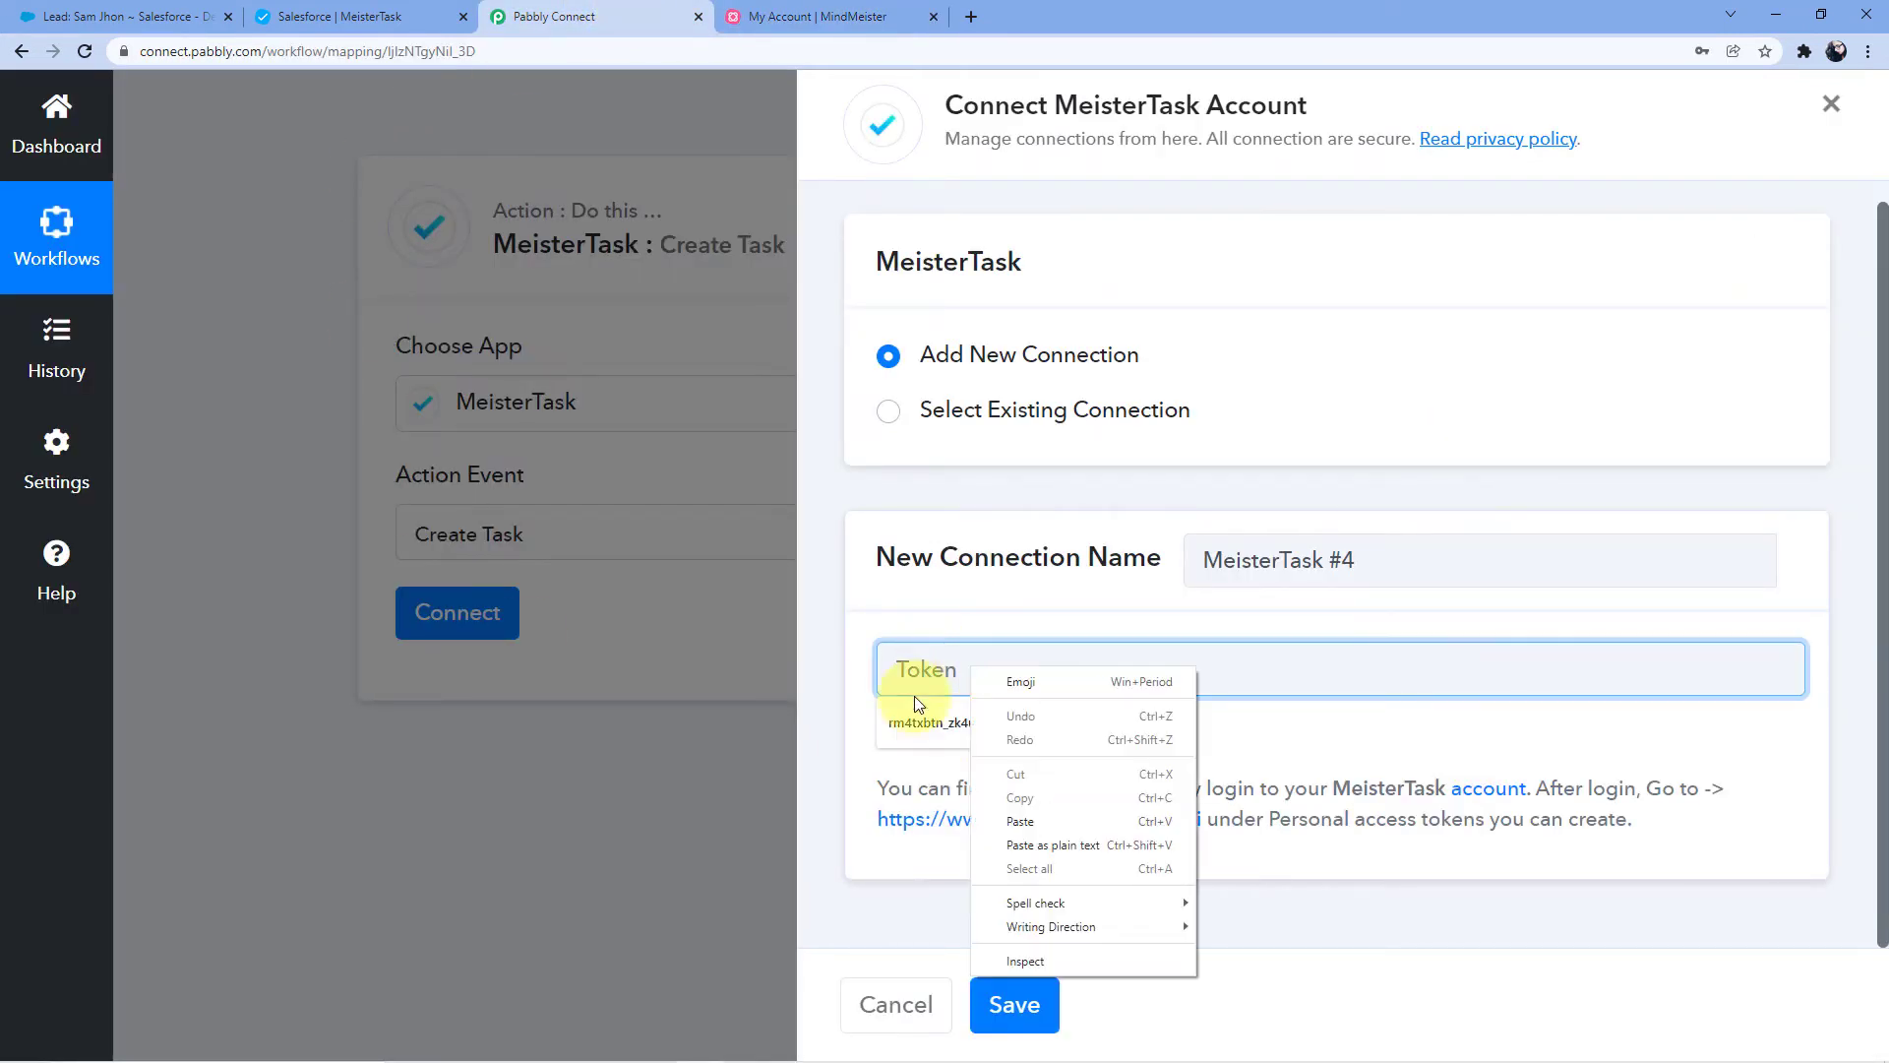
left_click(1037, 817)
left_click(1014, 1004)
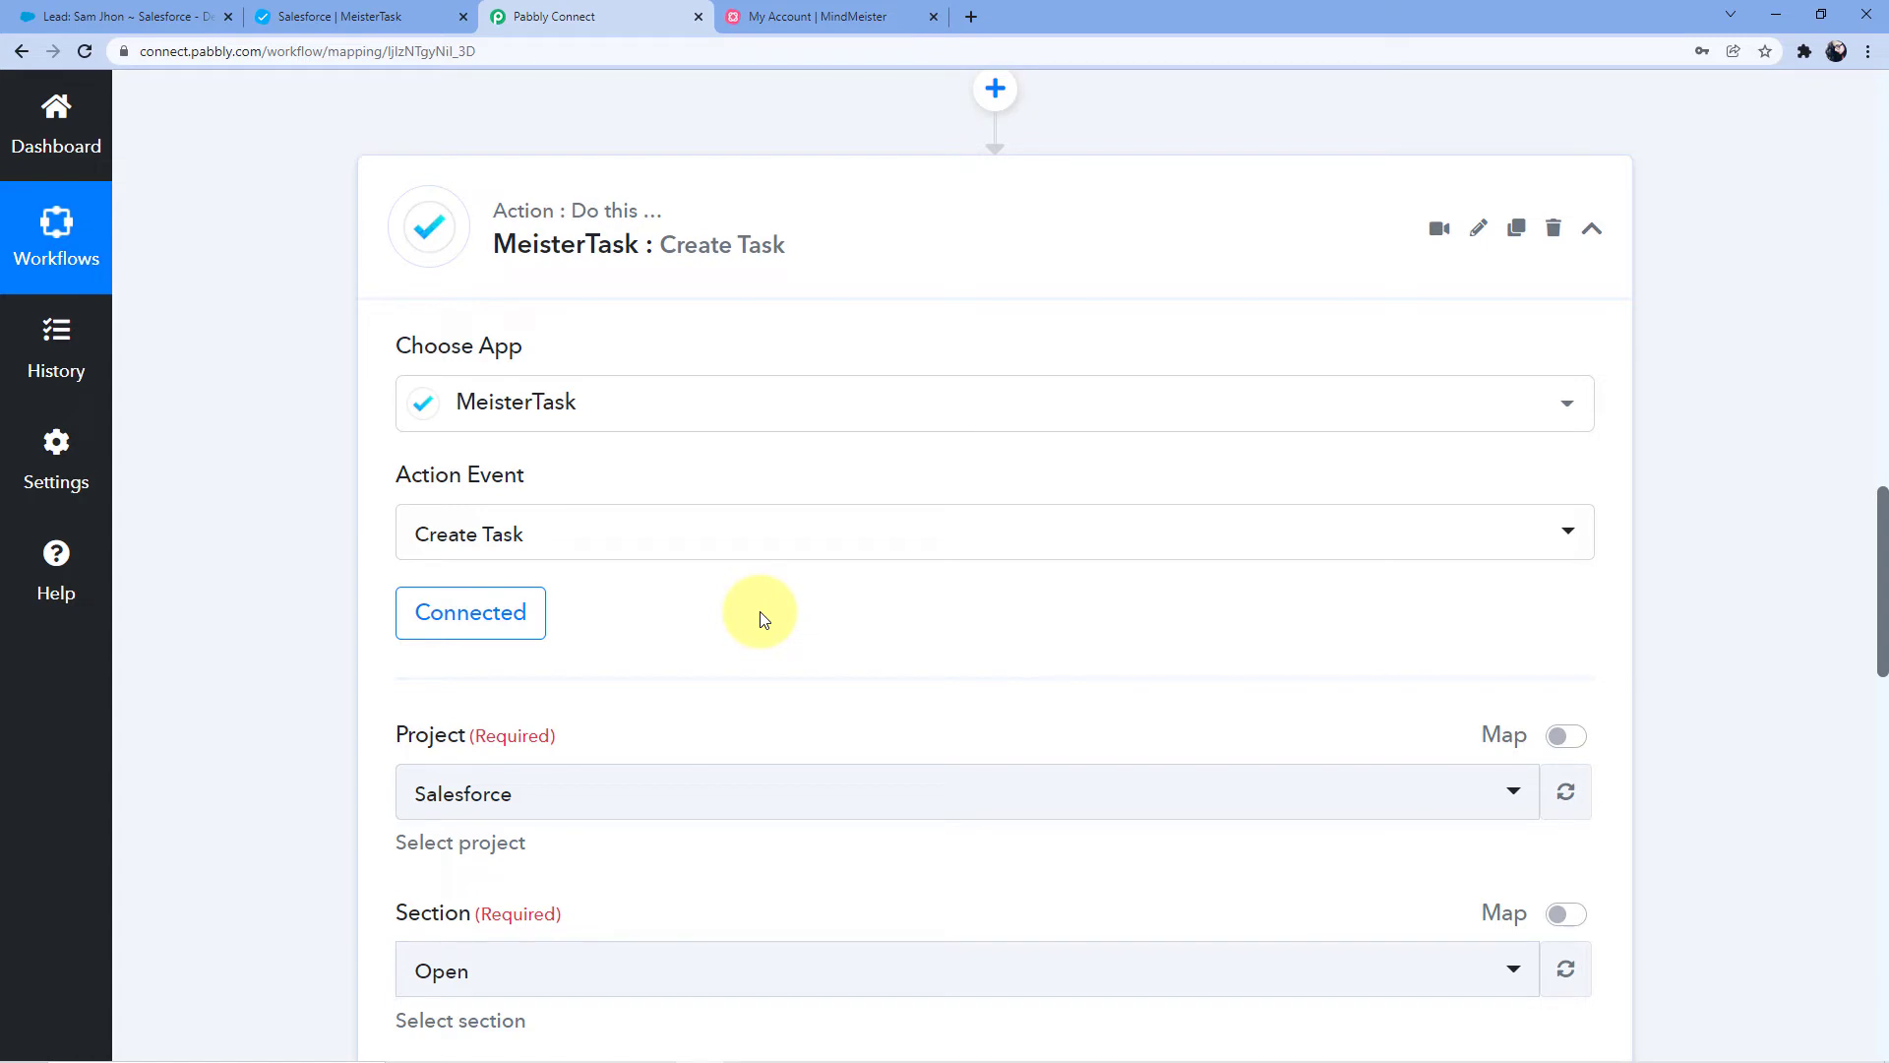
Check the active projects in MeisterTask, and select Salesforce as the project for the Create Task action in Pabbly Connect.
scroll(764, 615, "down", 2)
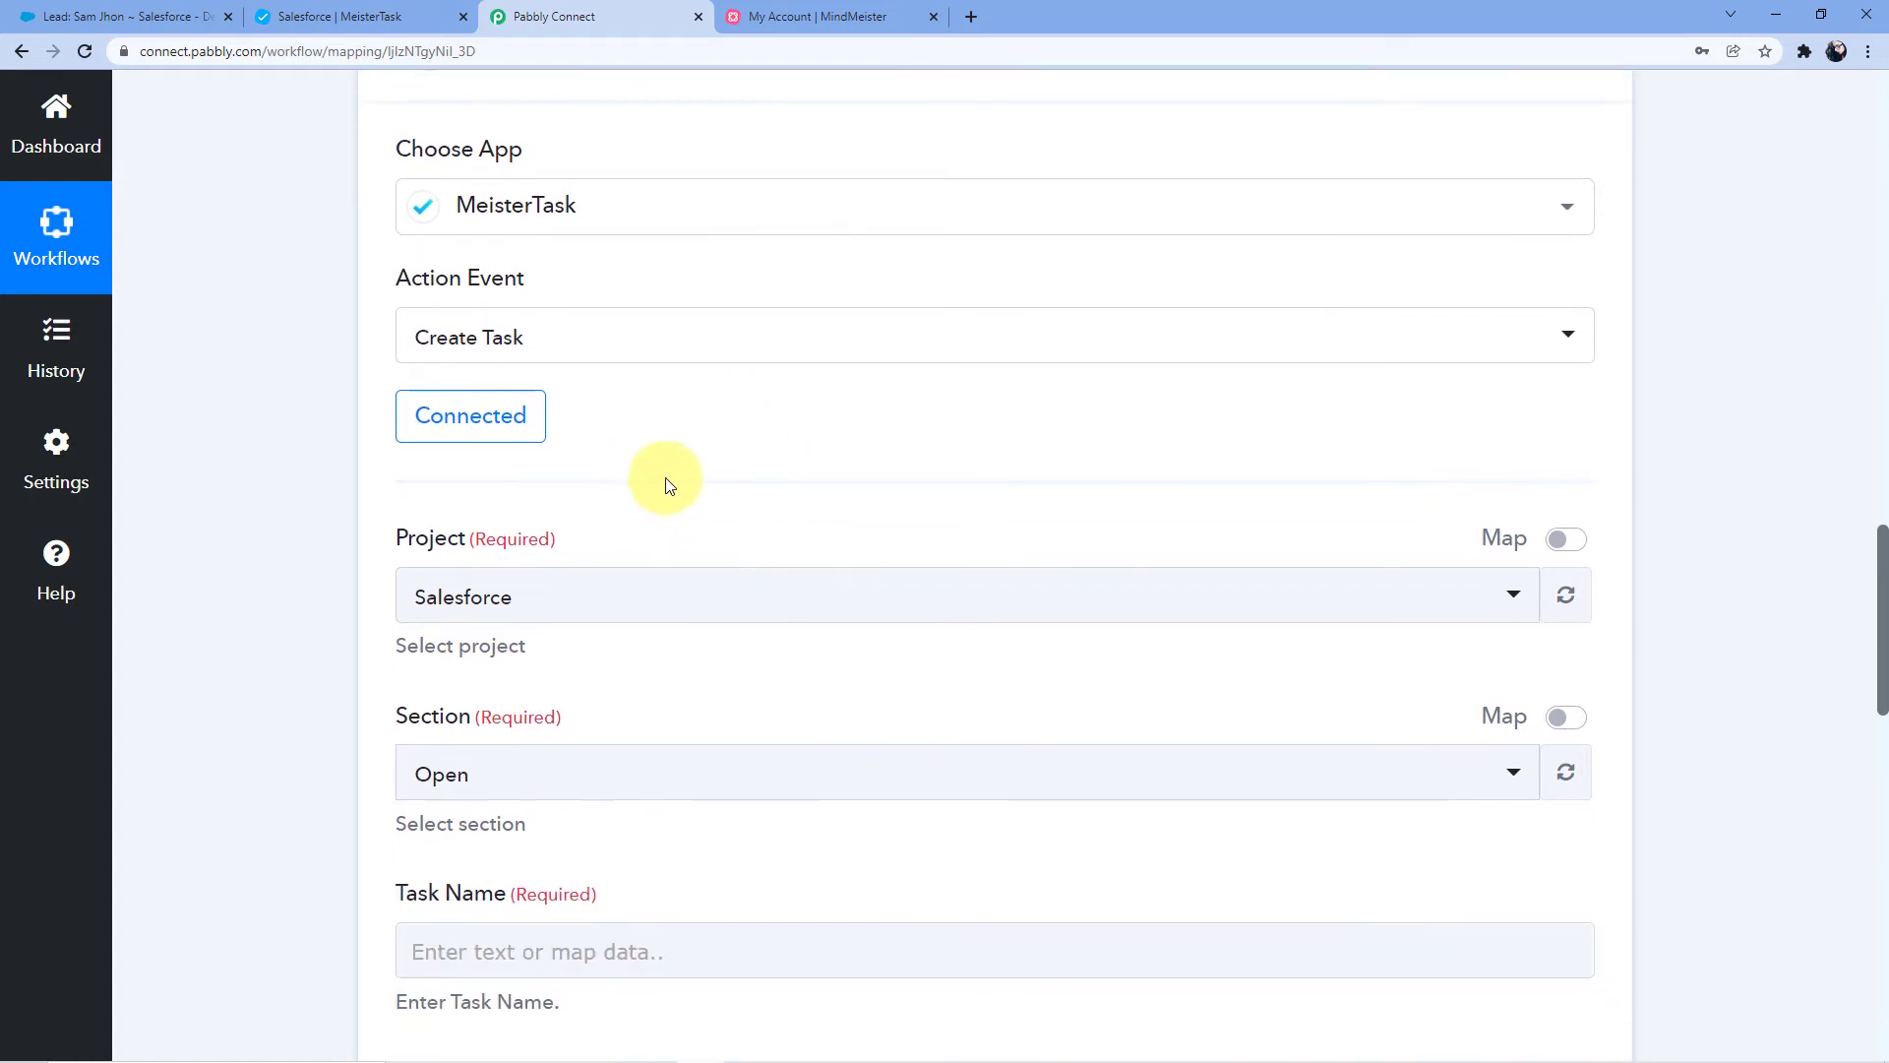
scroll(666, 484, "down", 1)
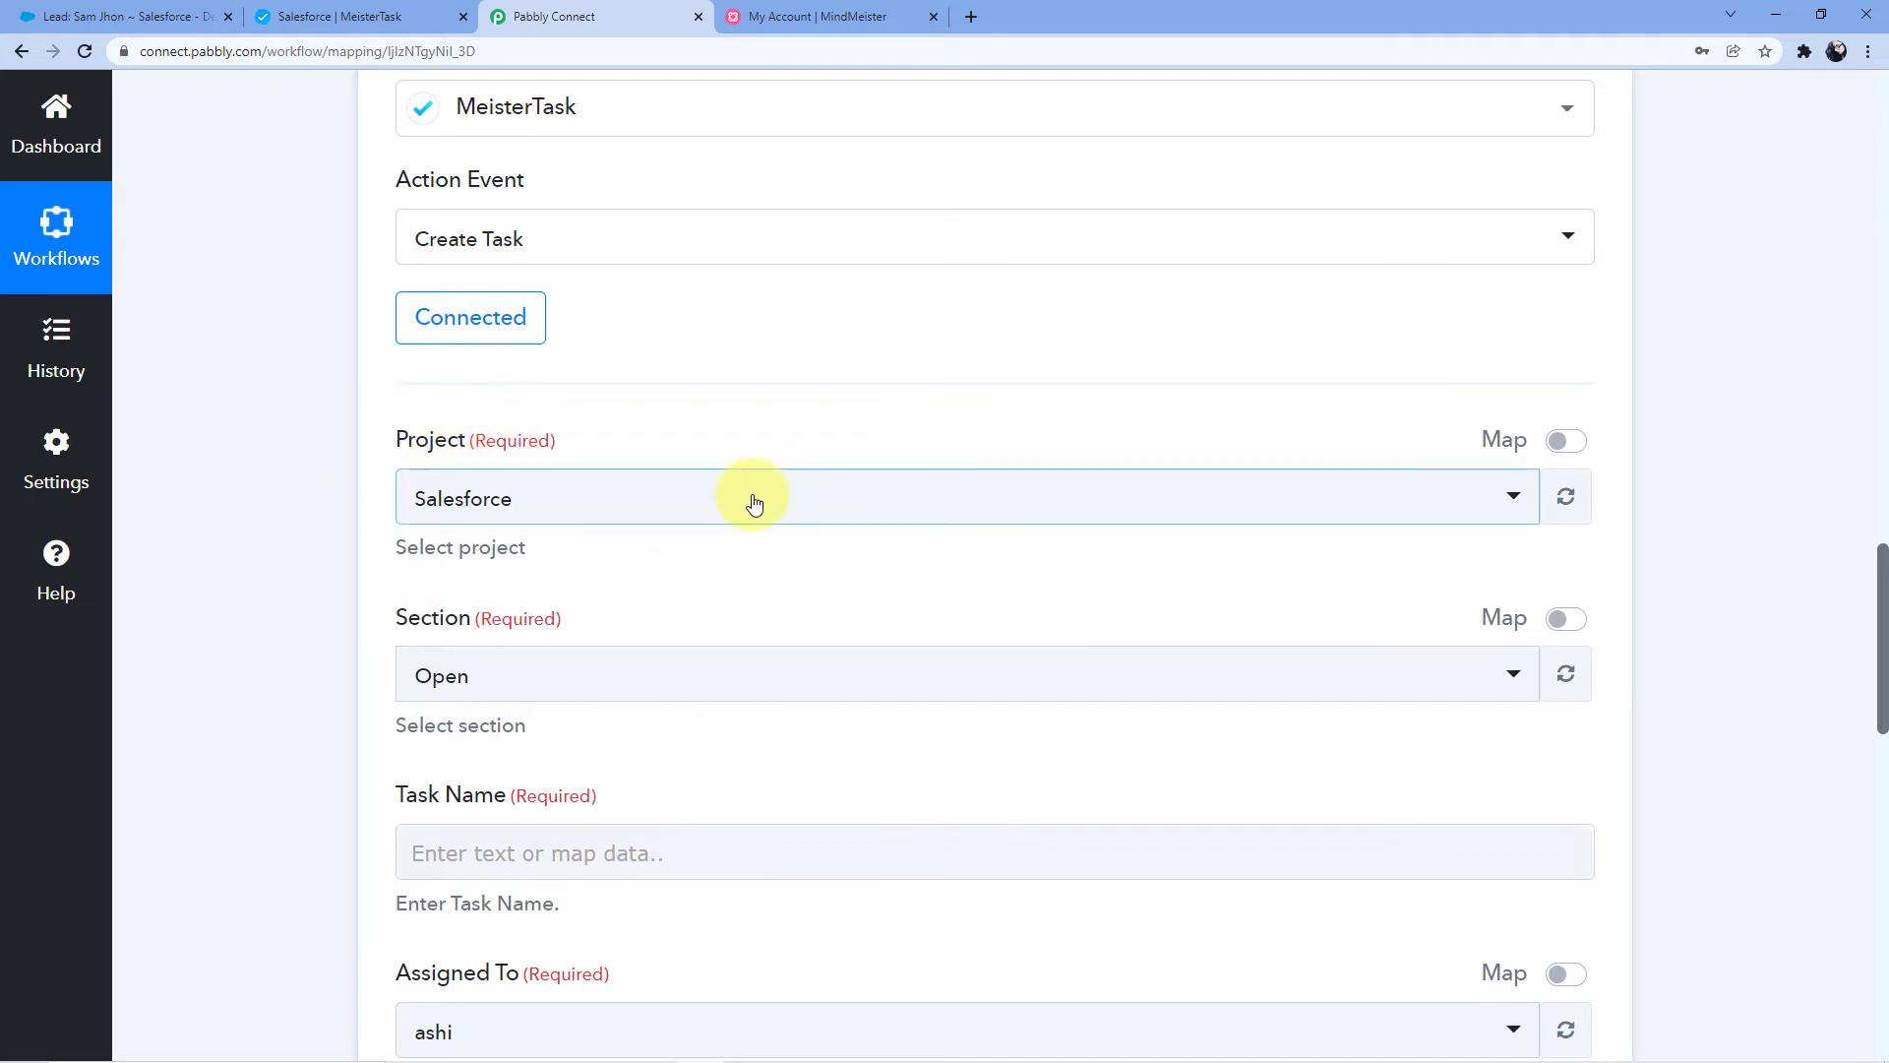
left_click(683, 479)
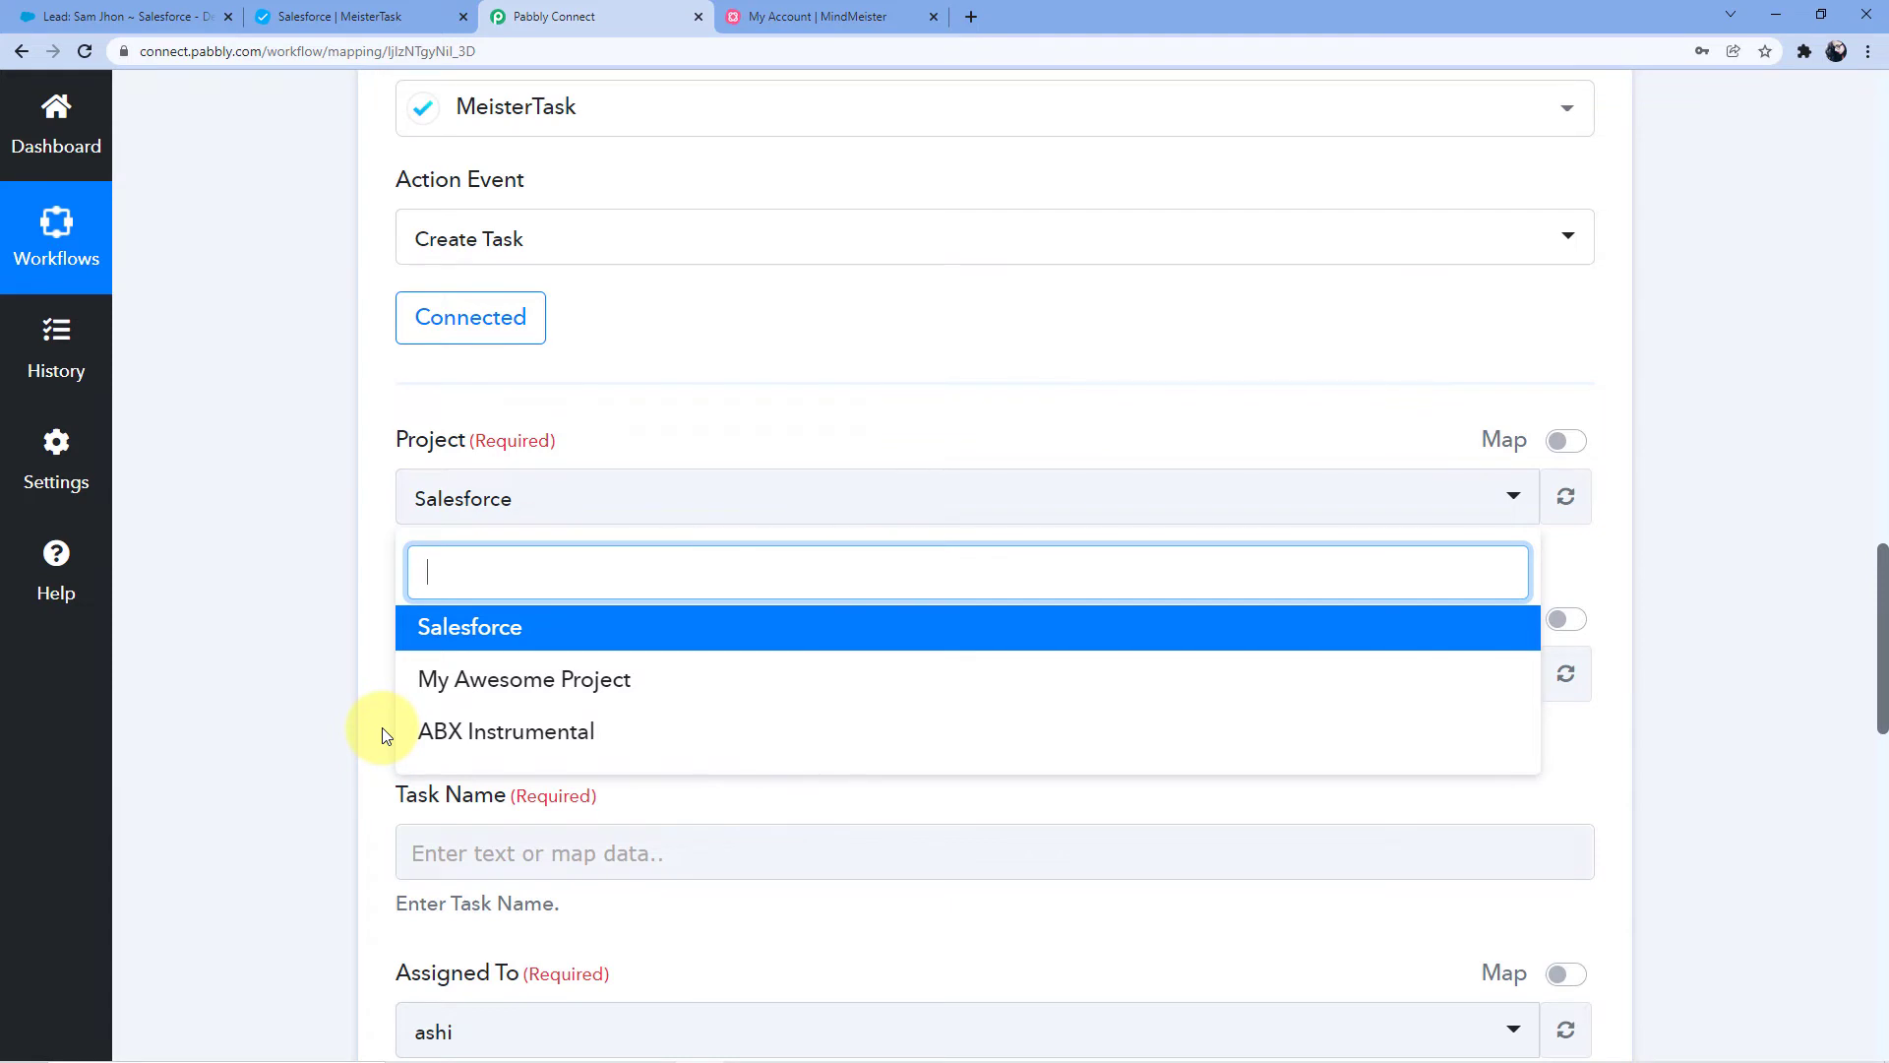
left_click(330, 17)
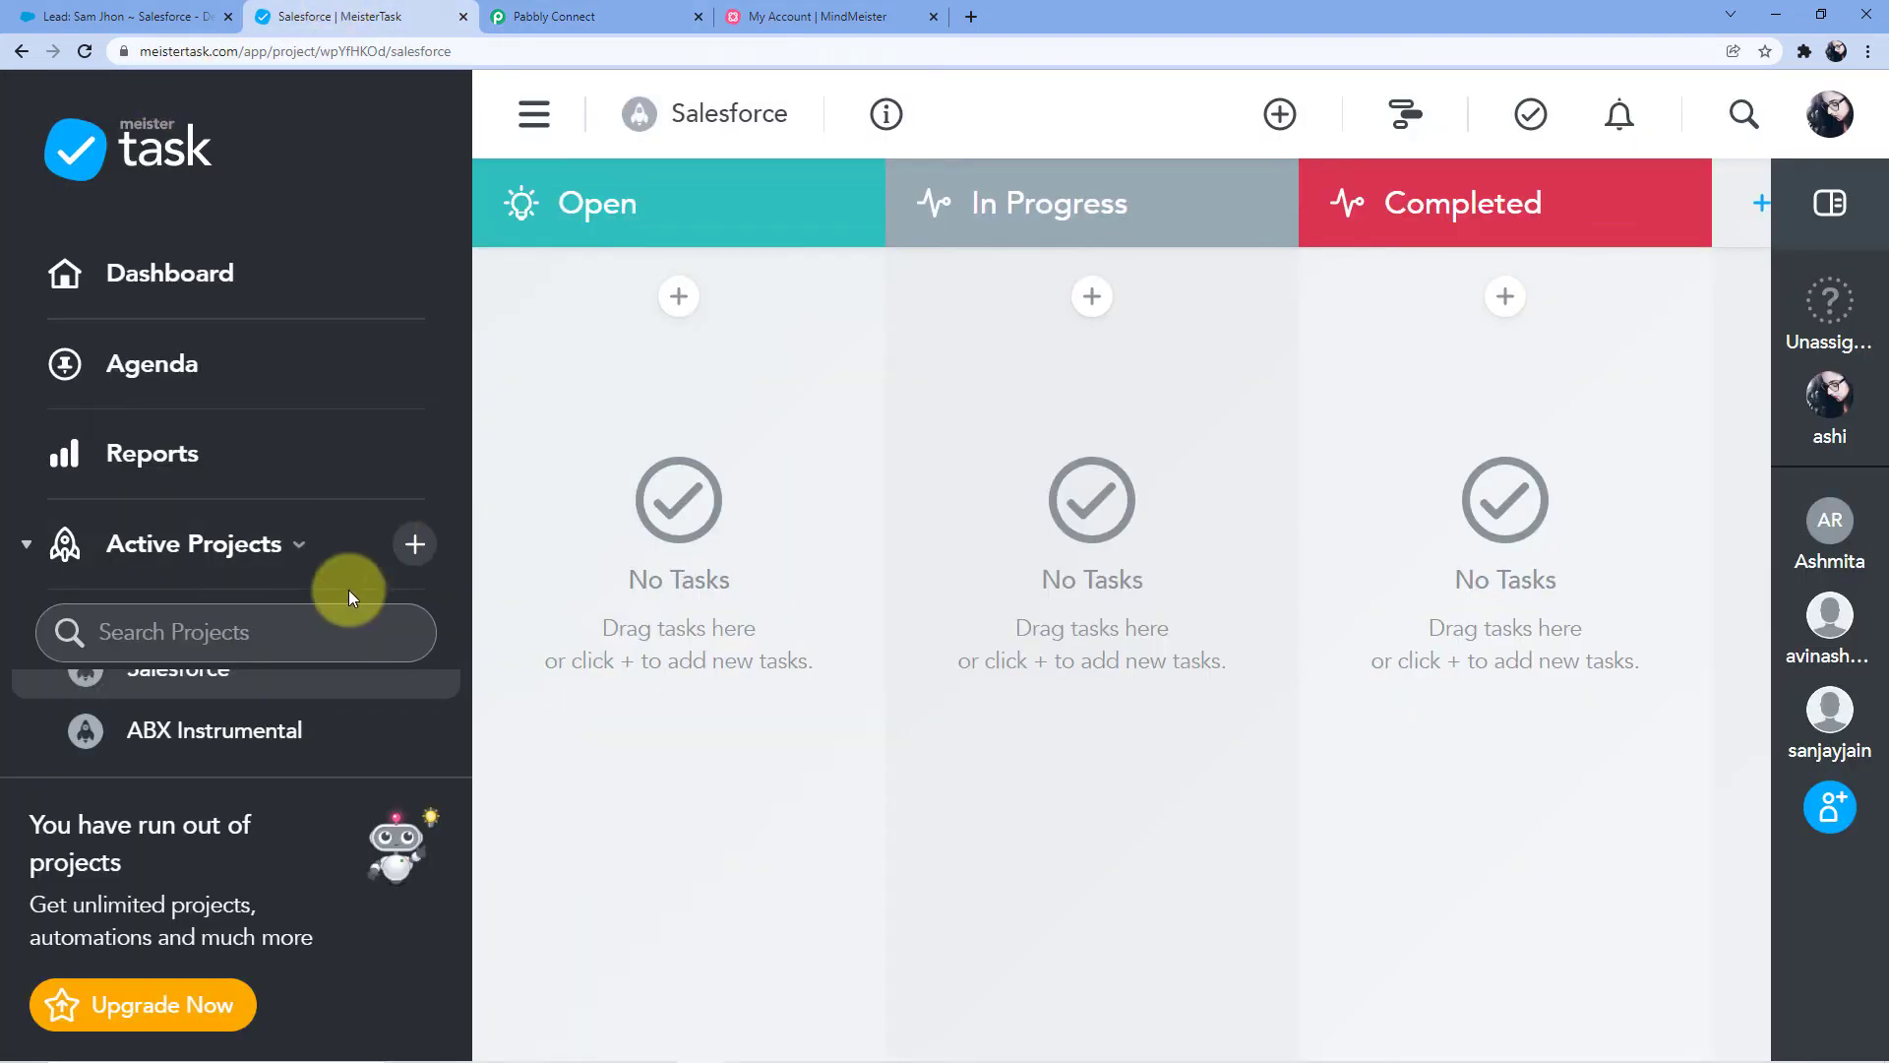
scroll(304, 725, "up", 2)
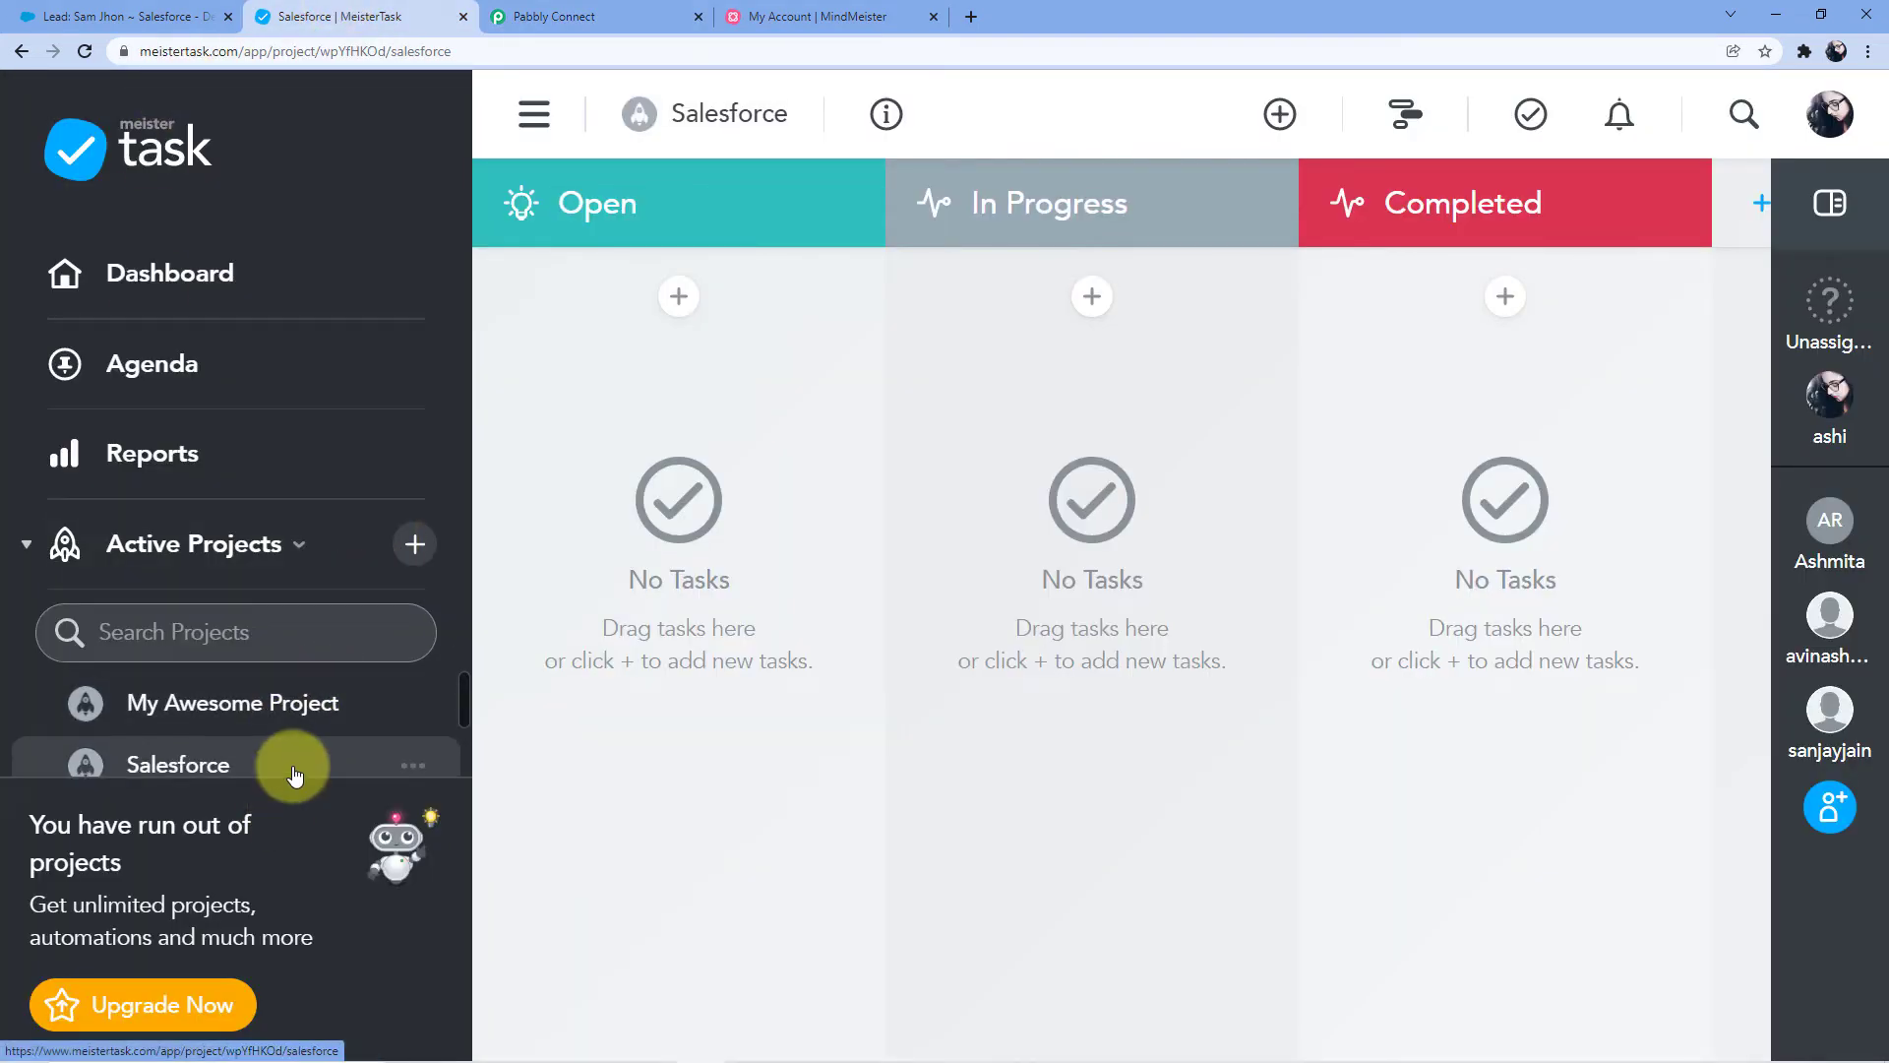
scroll(285, 753, "down", 2)
left_click(630, 17)
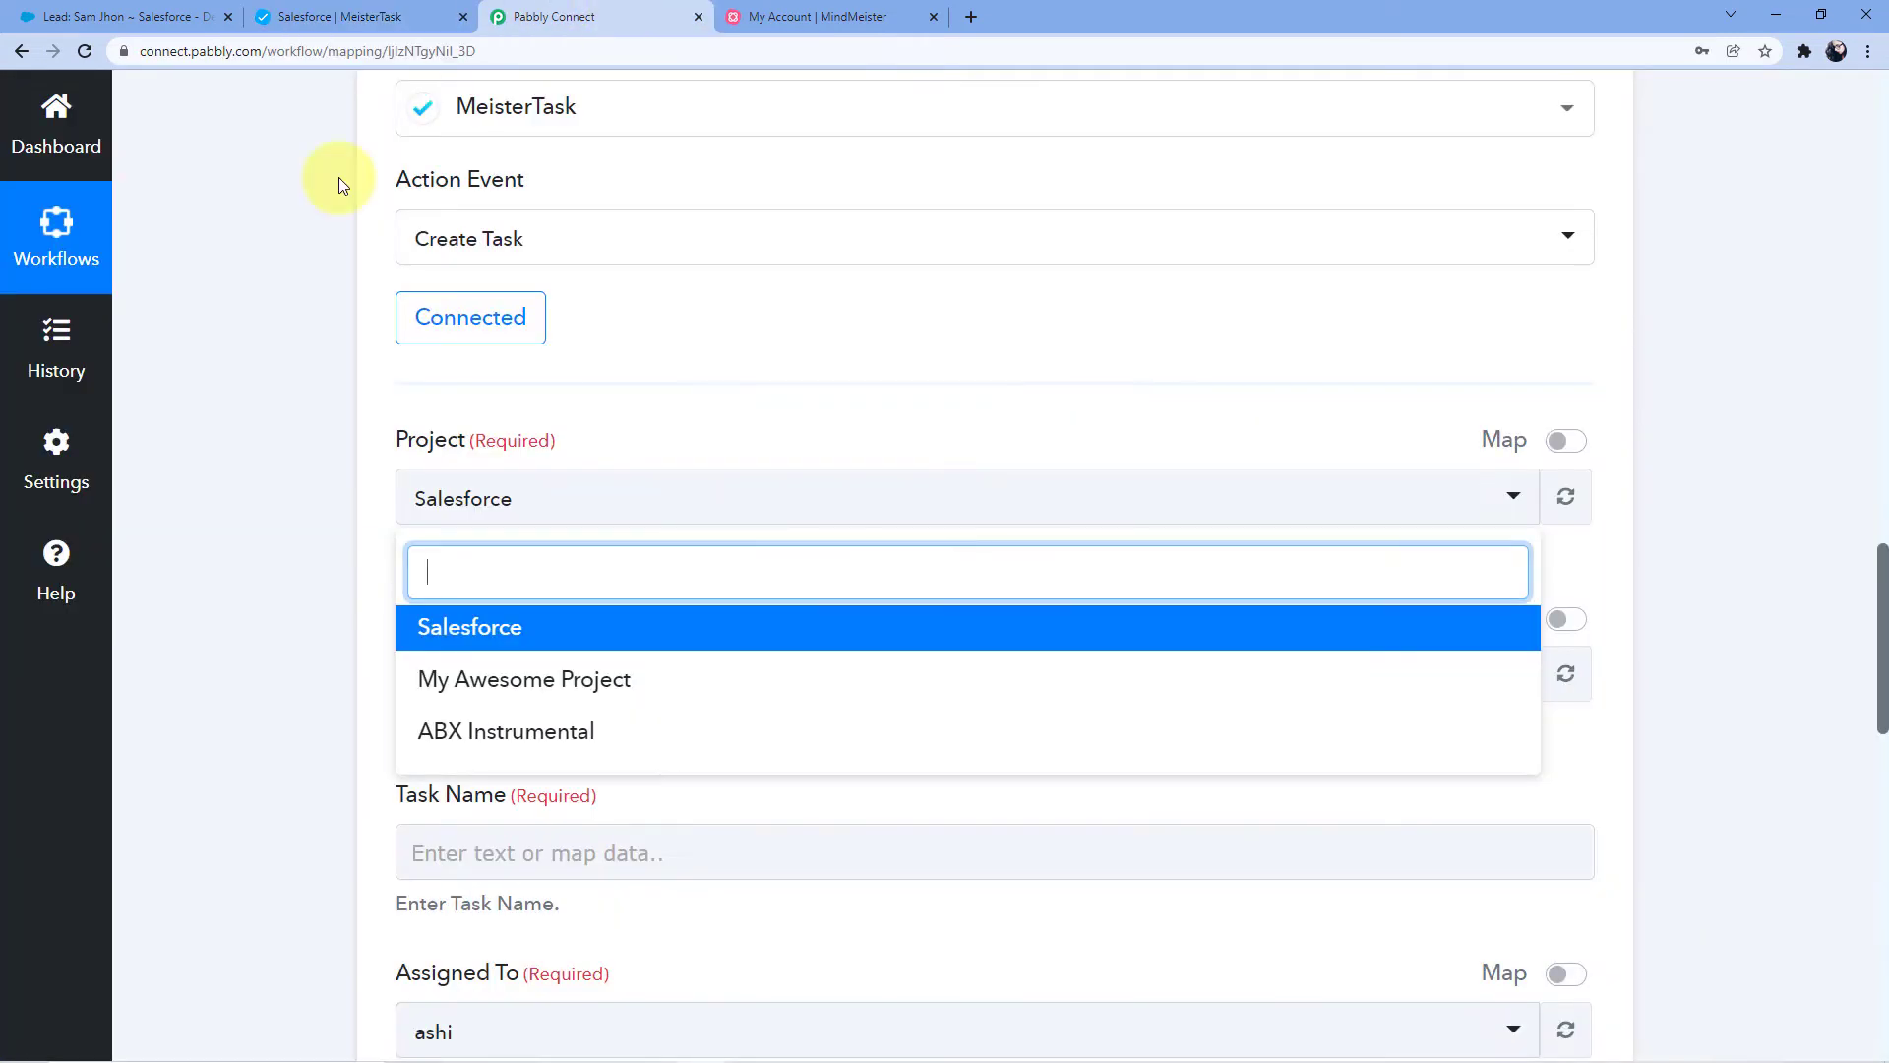
left_click(486, 638)
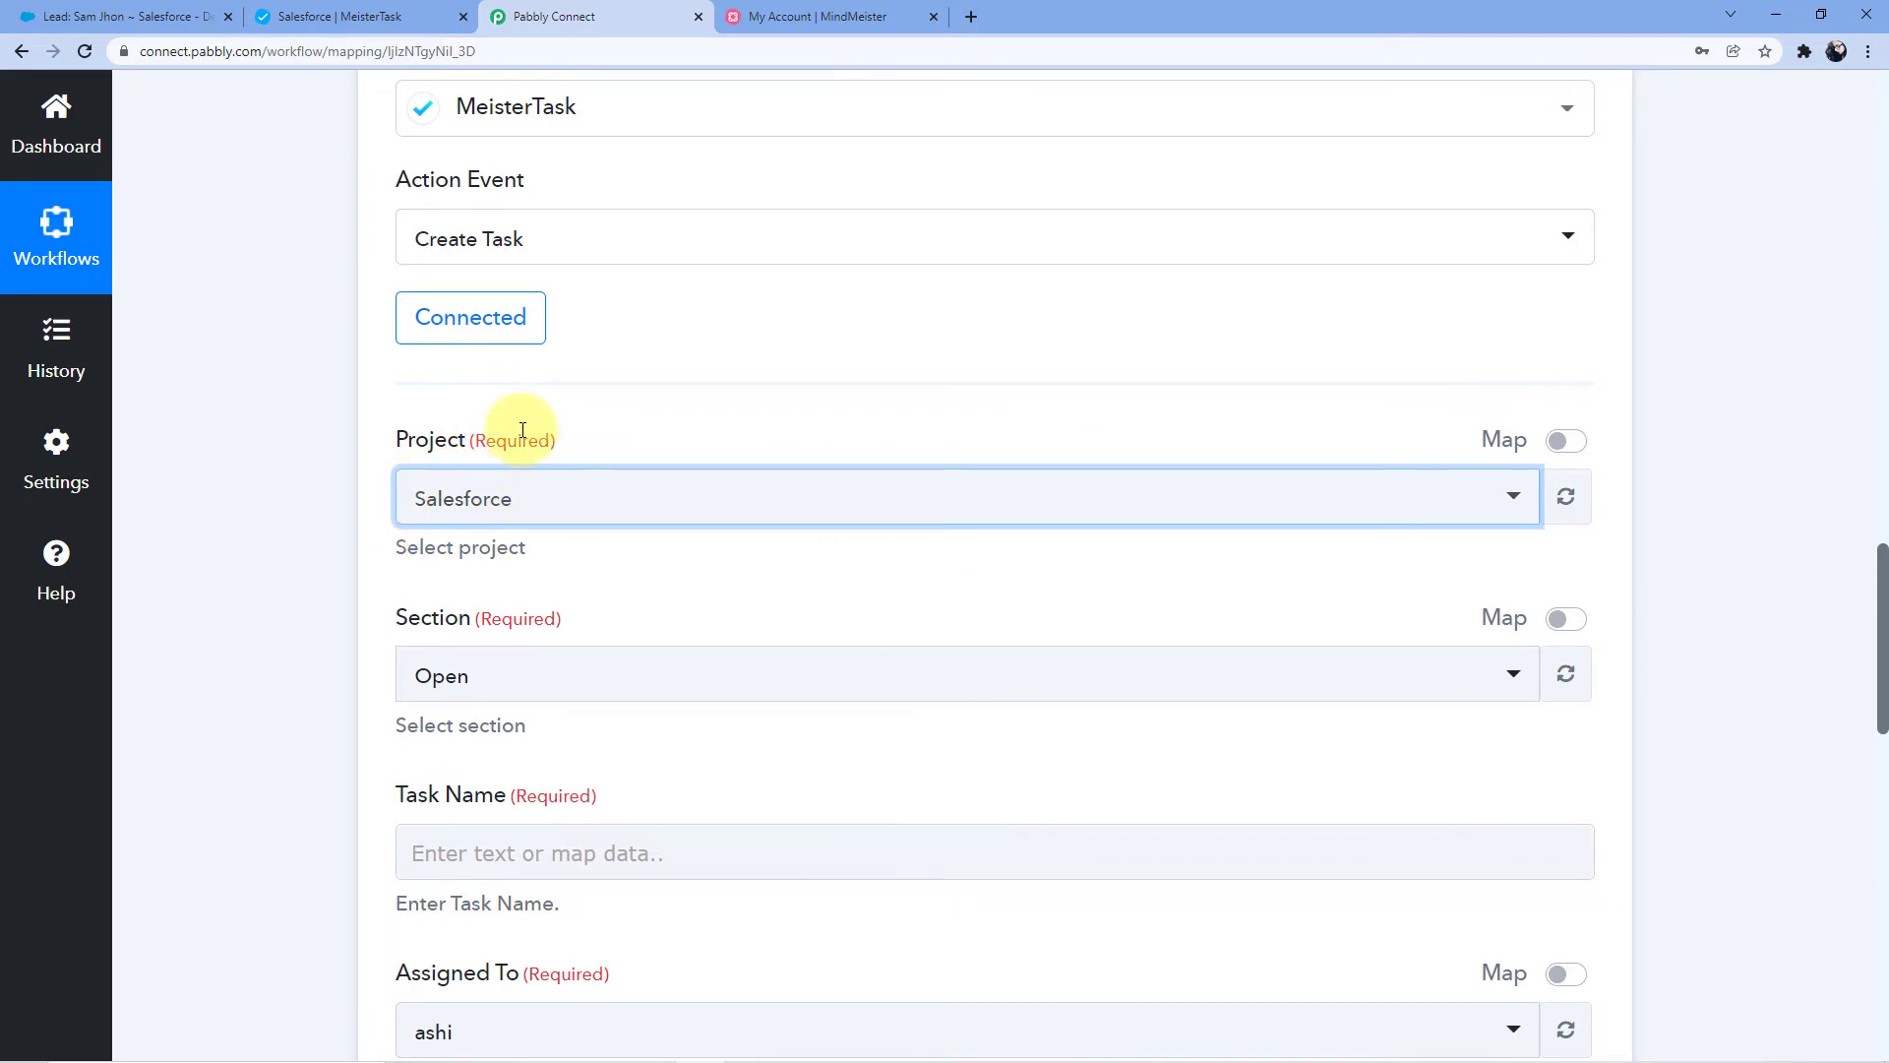
Check the Section field against the sections of the Salesforce project in MeisterTask, and return to Pabbly Connect.
scroll(473, 443, "down", 2)
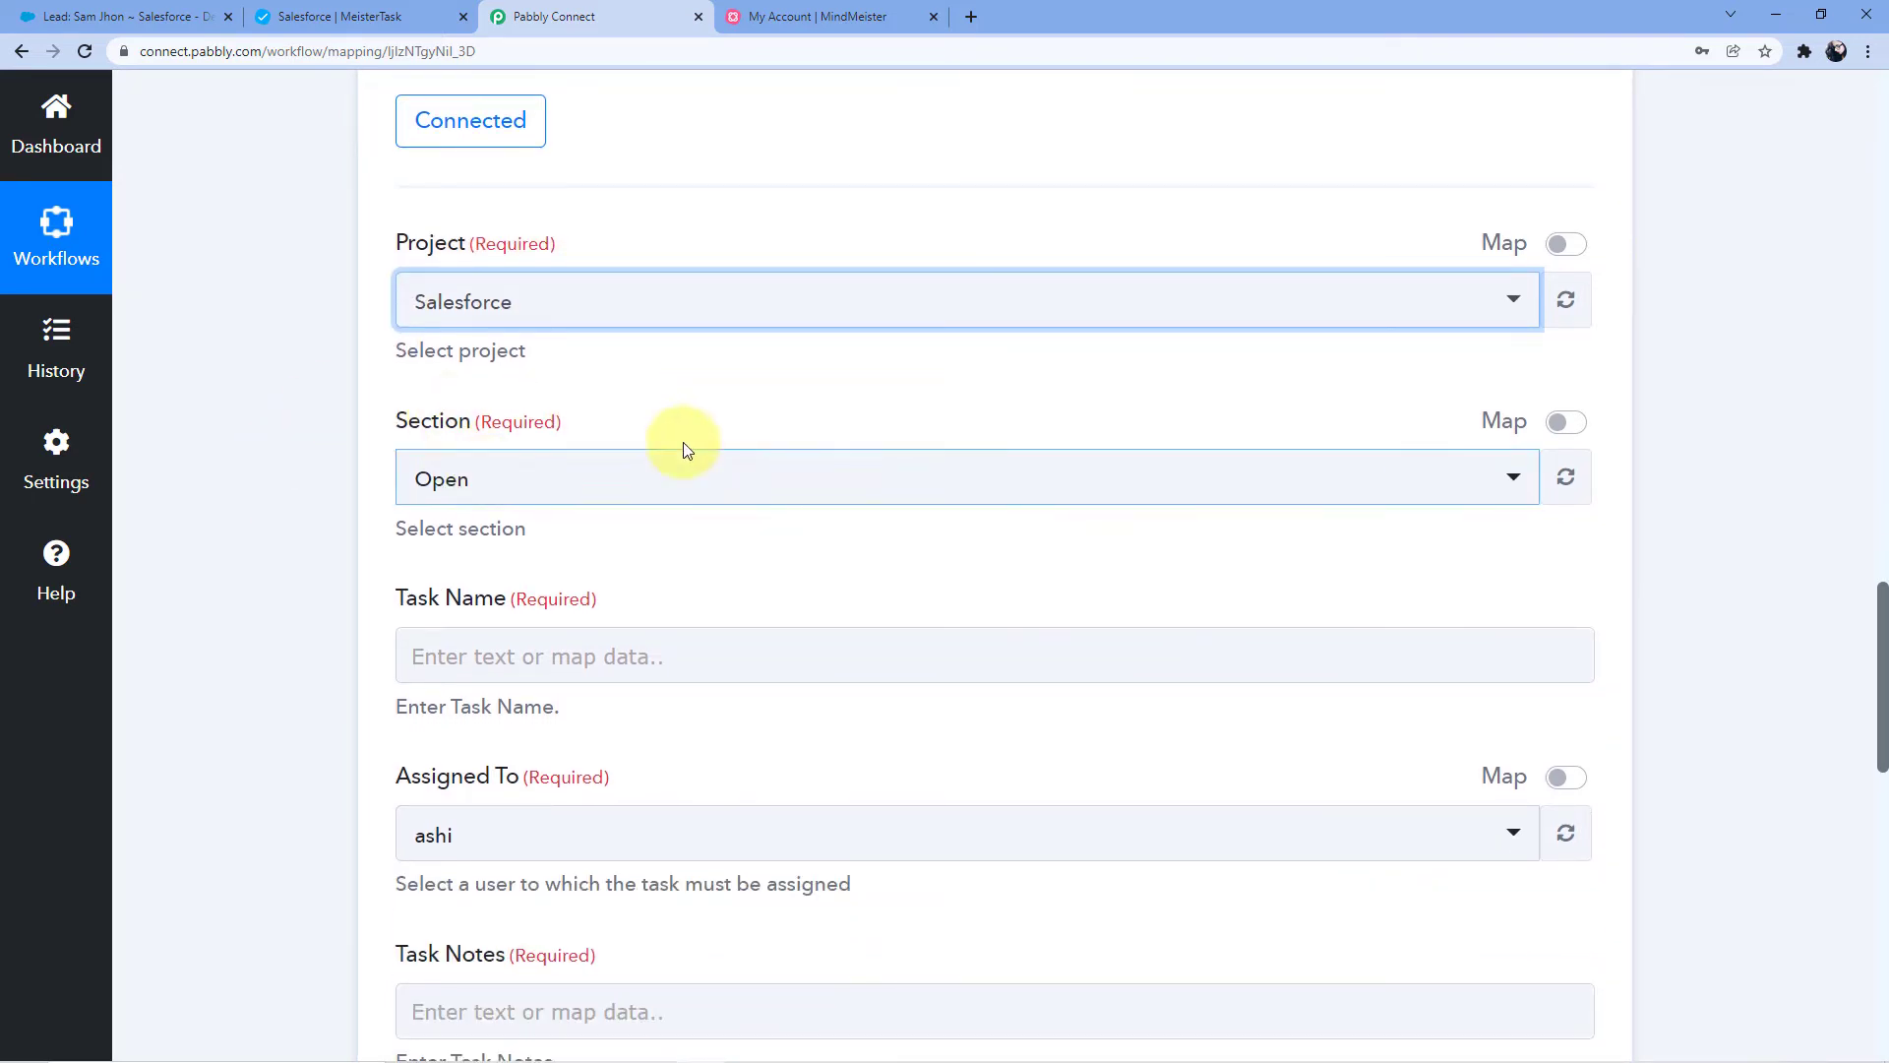
key("ctrl+shift+Tab")
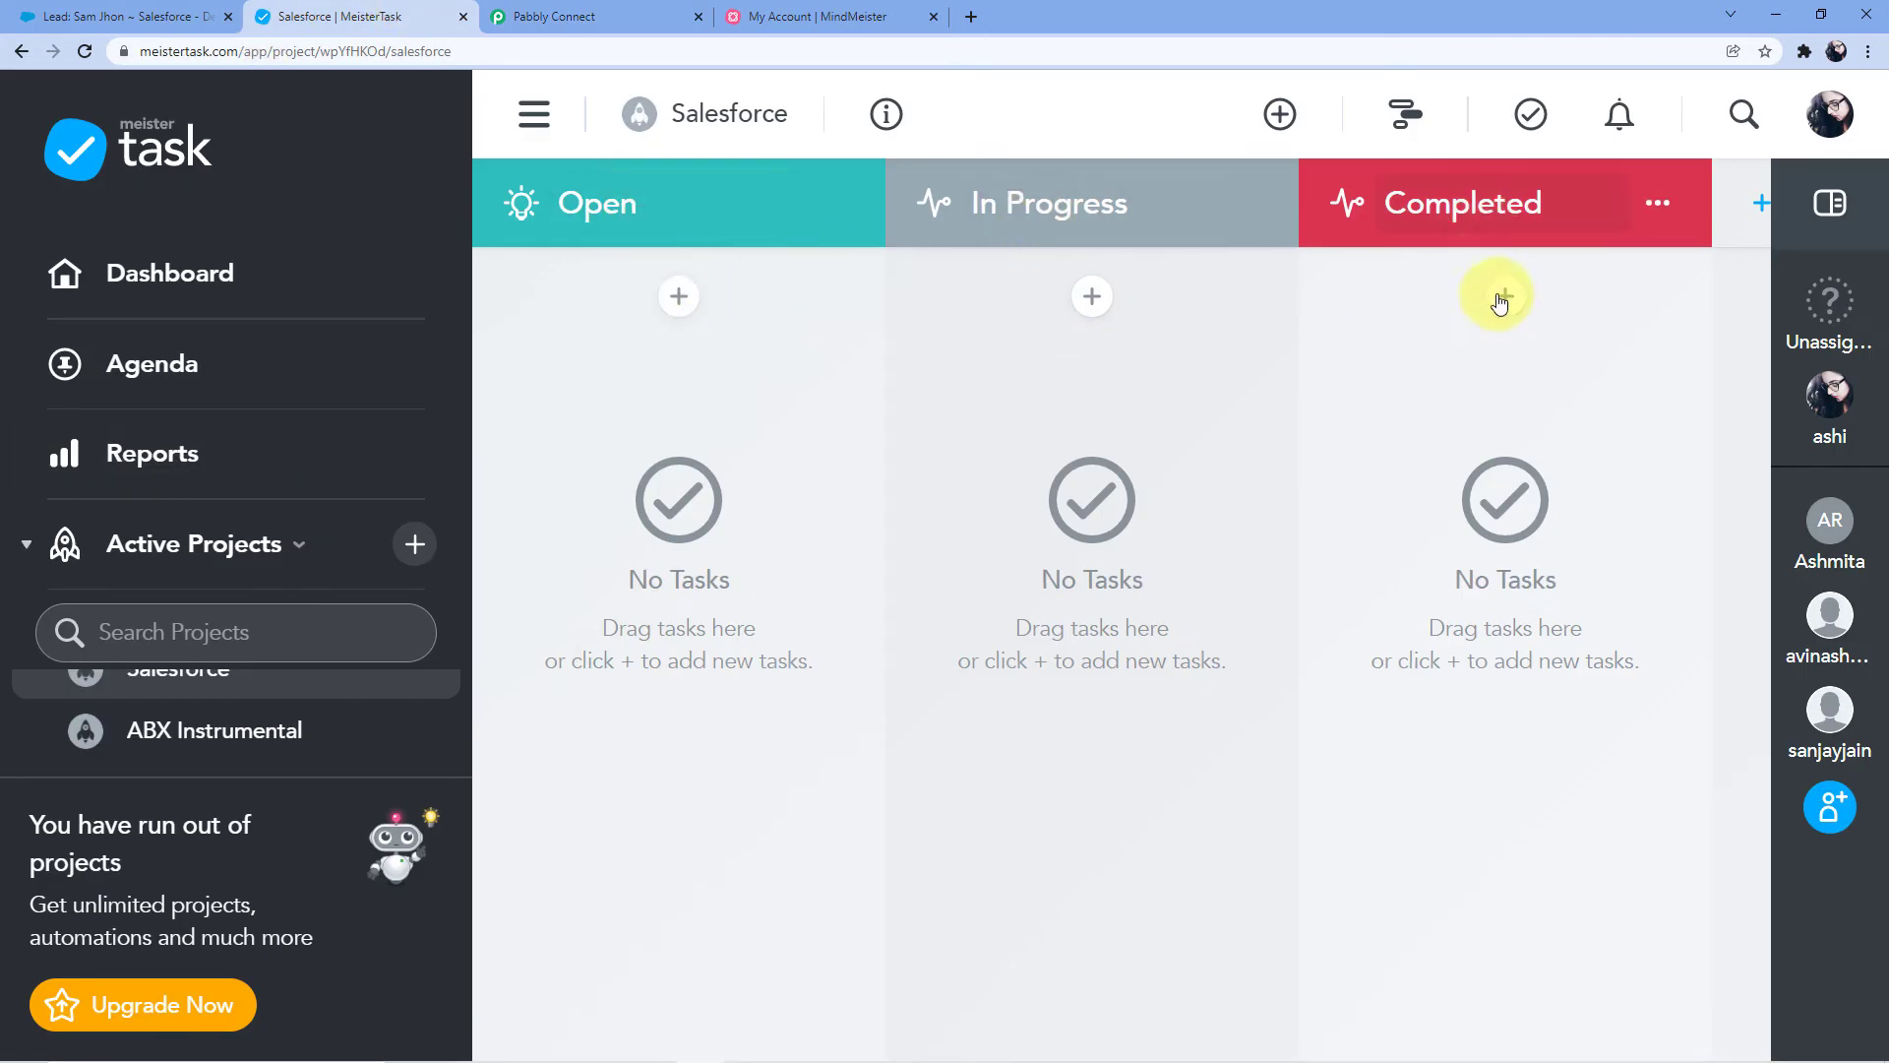
left_click(623, 9)
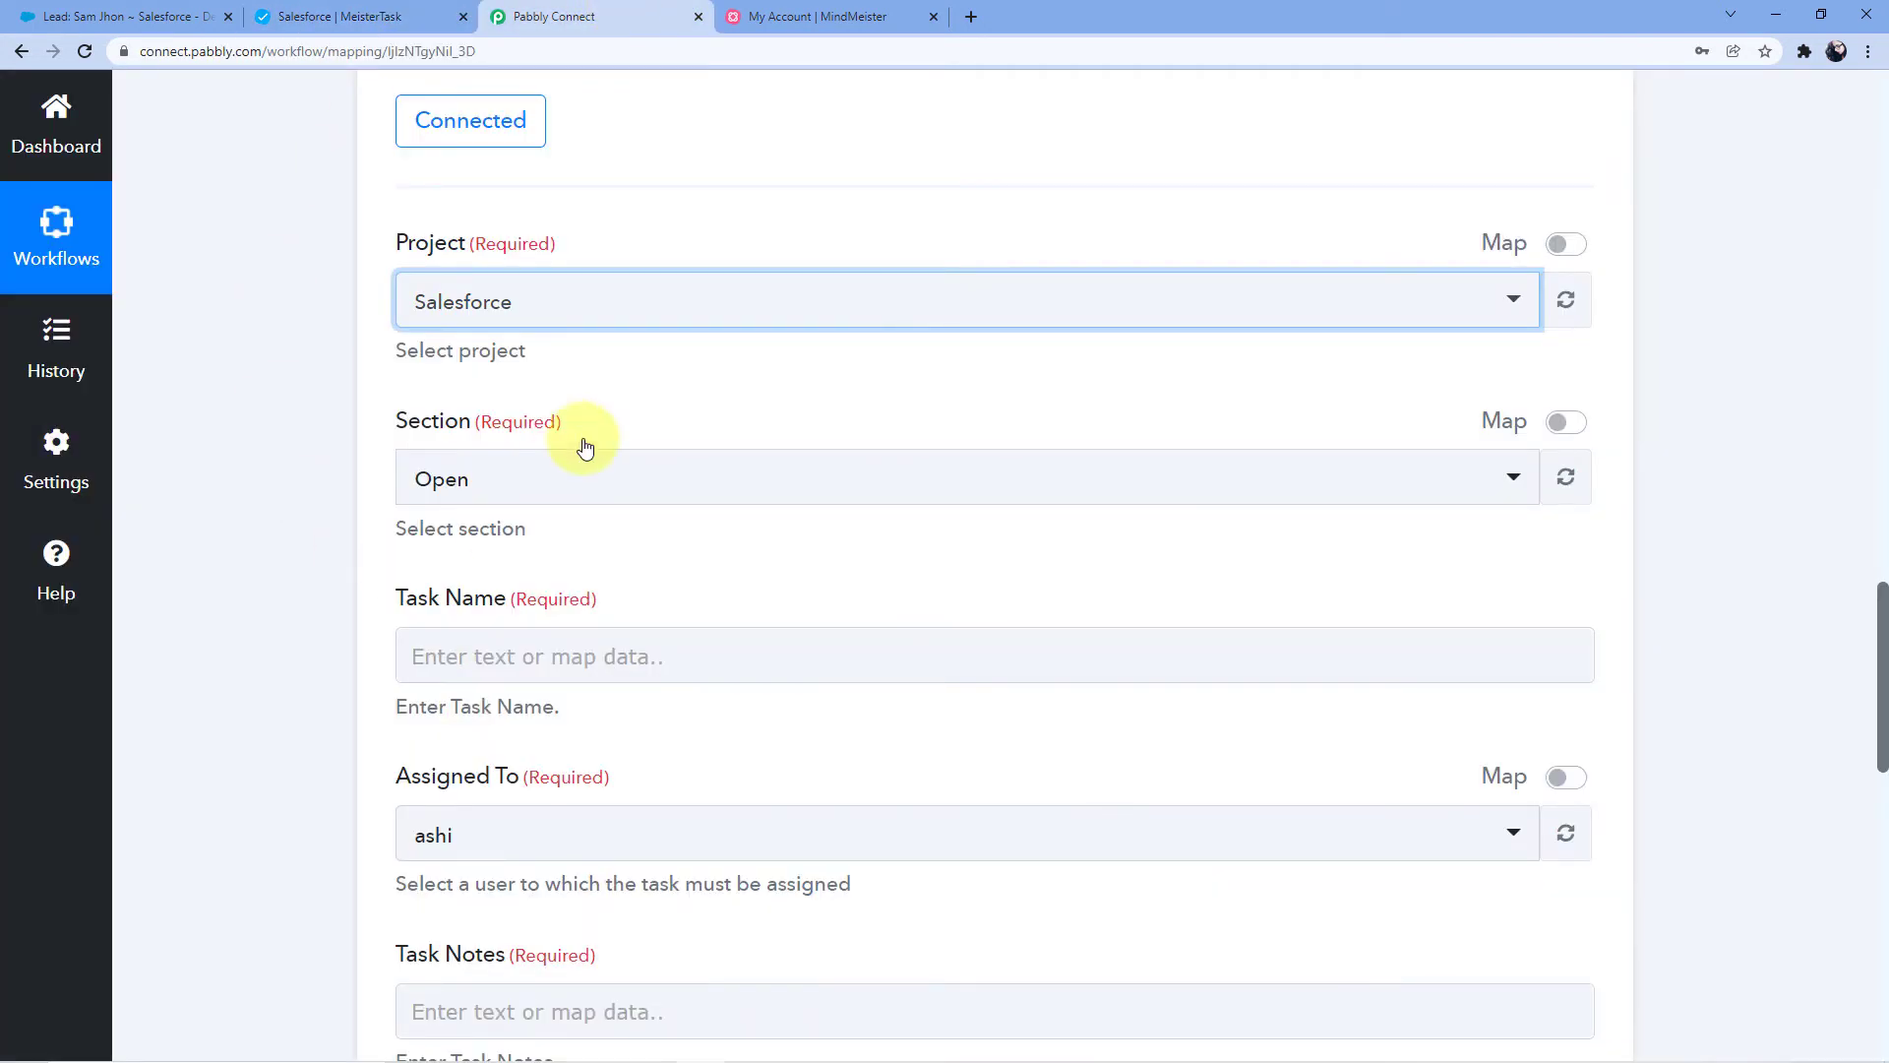
Select Open as the section for the Create Task action, and begin the Task Name with "New Lead:".
left_click(489, 481)
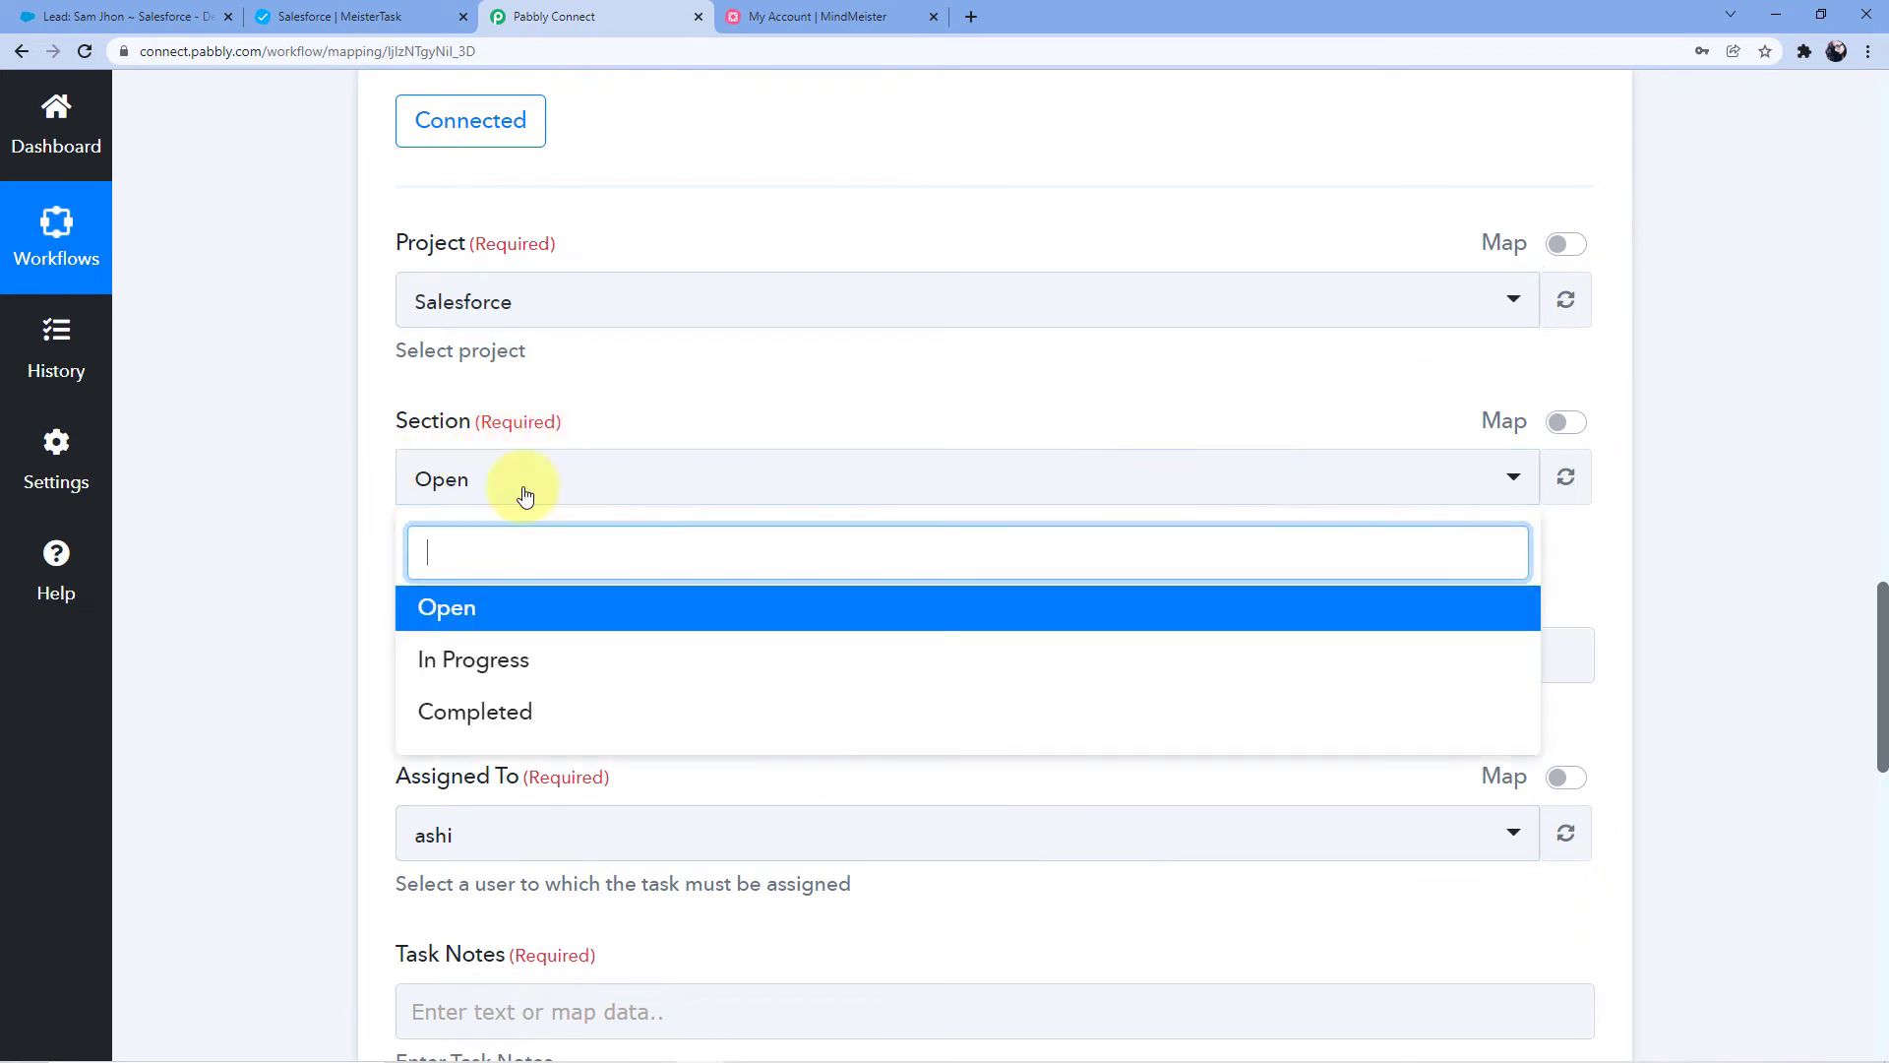
left_click(440, 618)
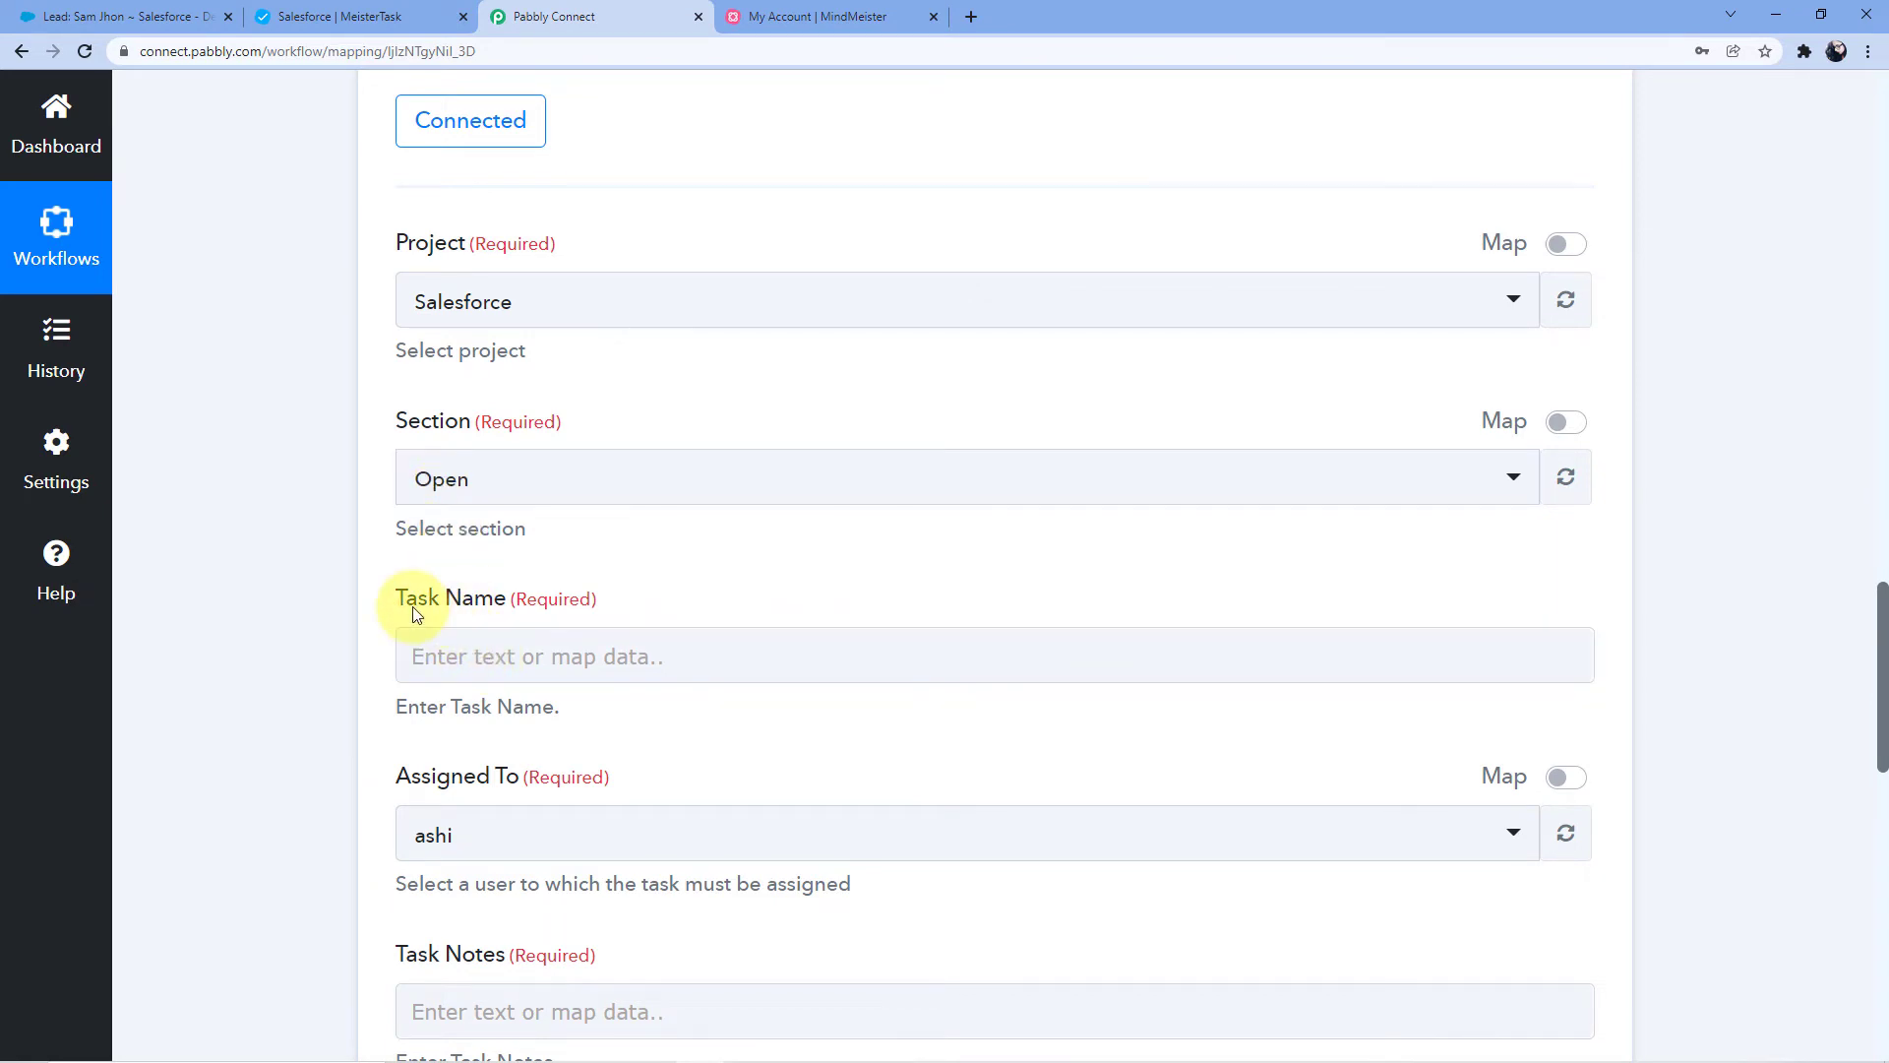
scroll(485, 610, "down", 2)
left_click(532, 460)
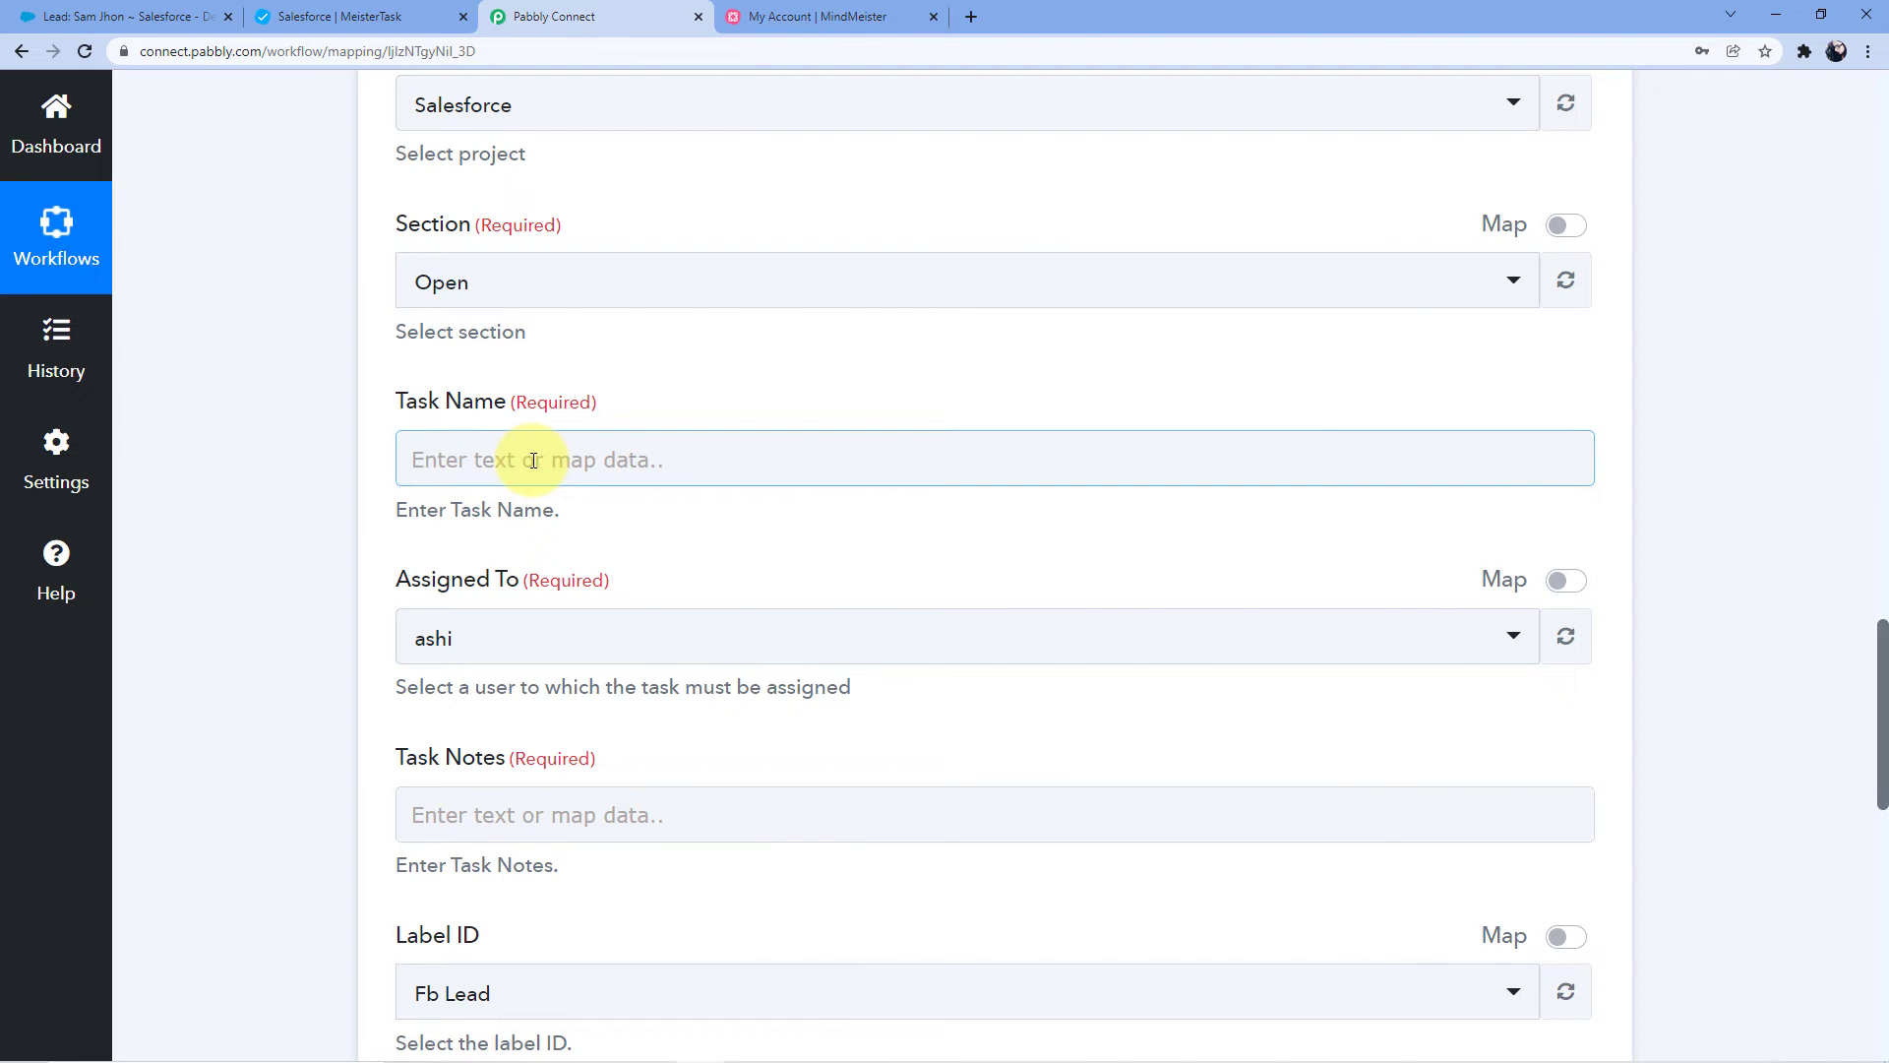
left_click(532, 461)
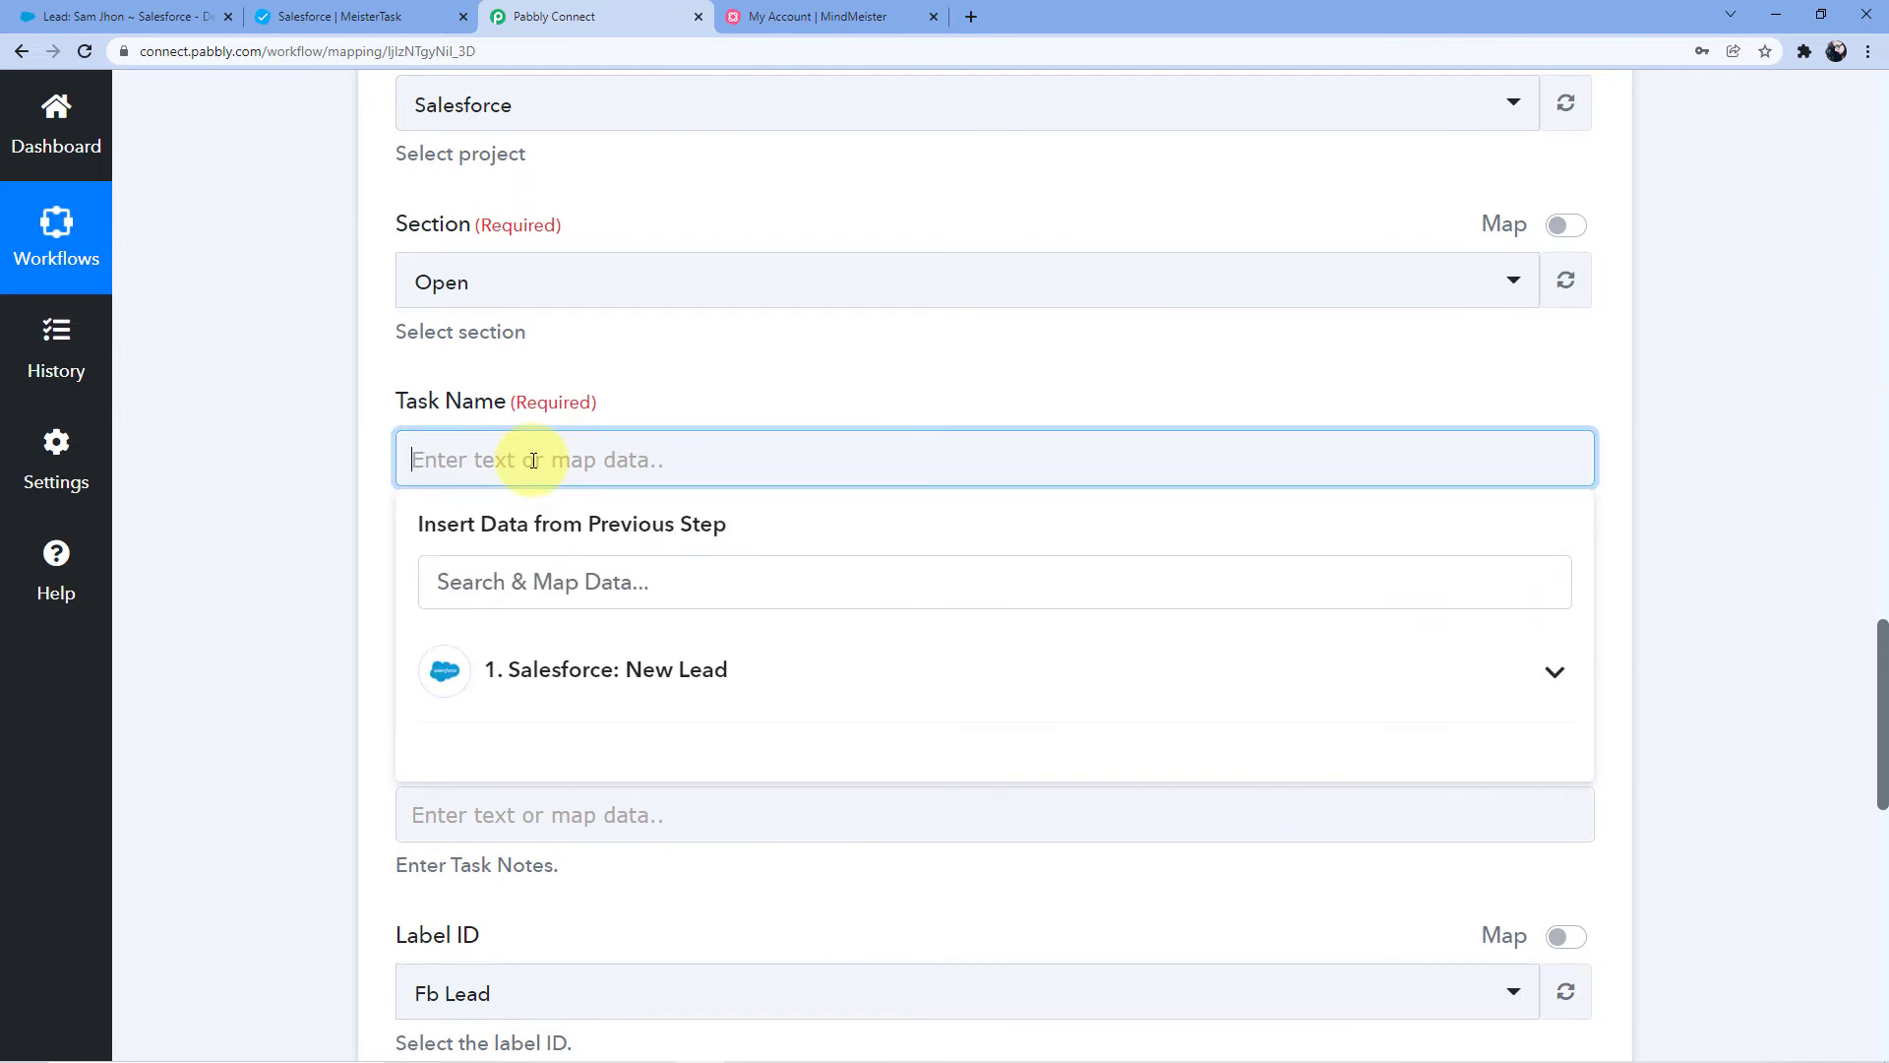
type("New Lead:")
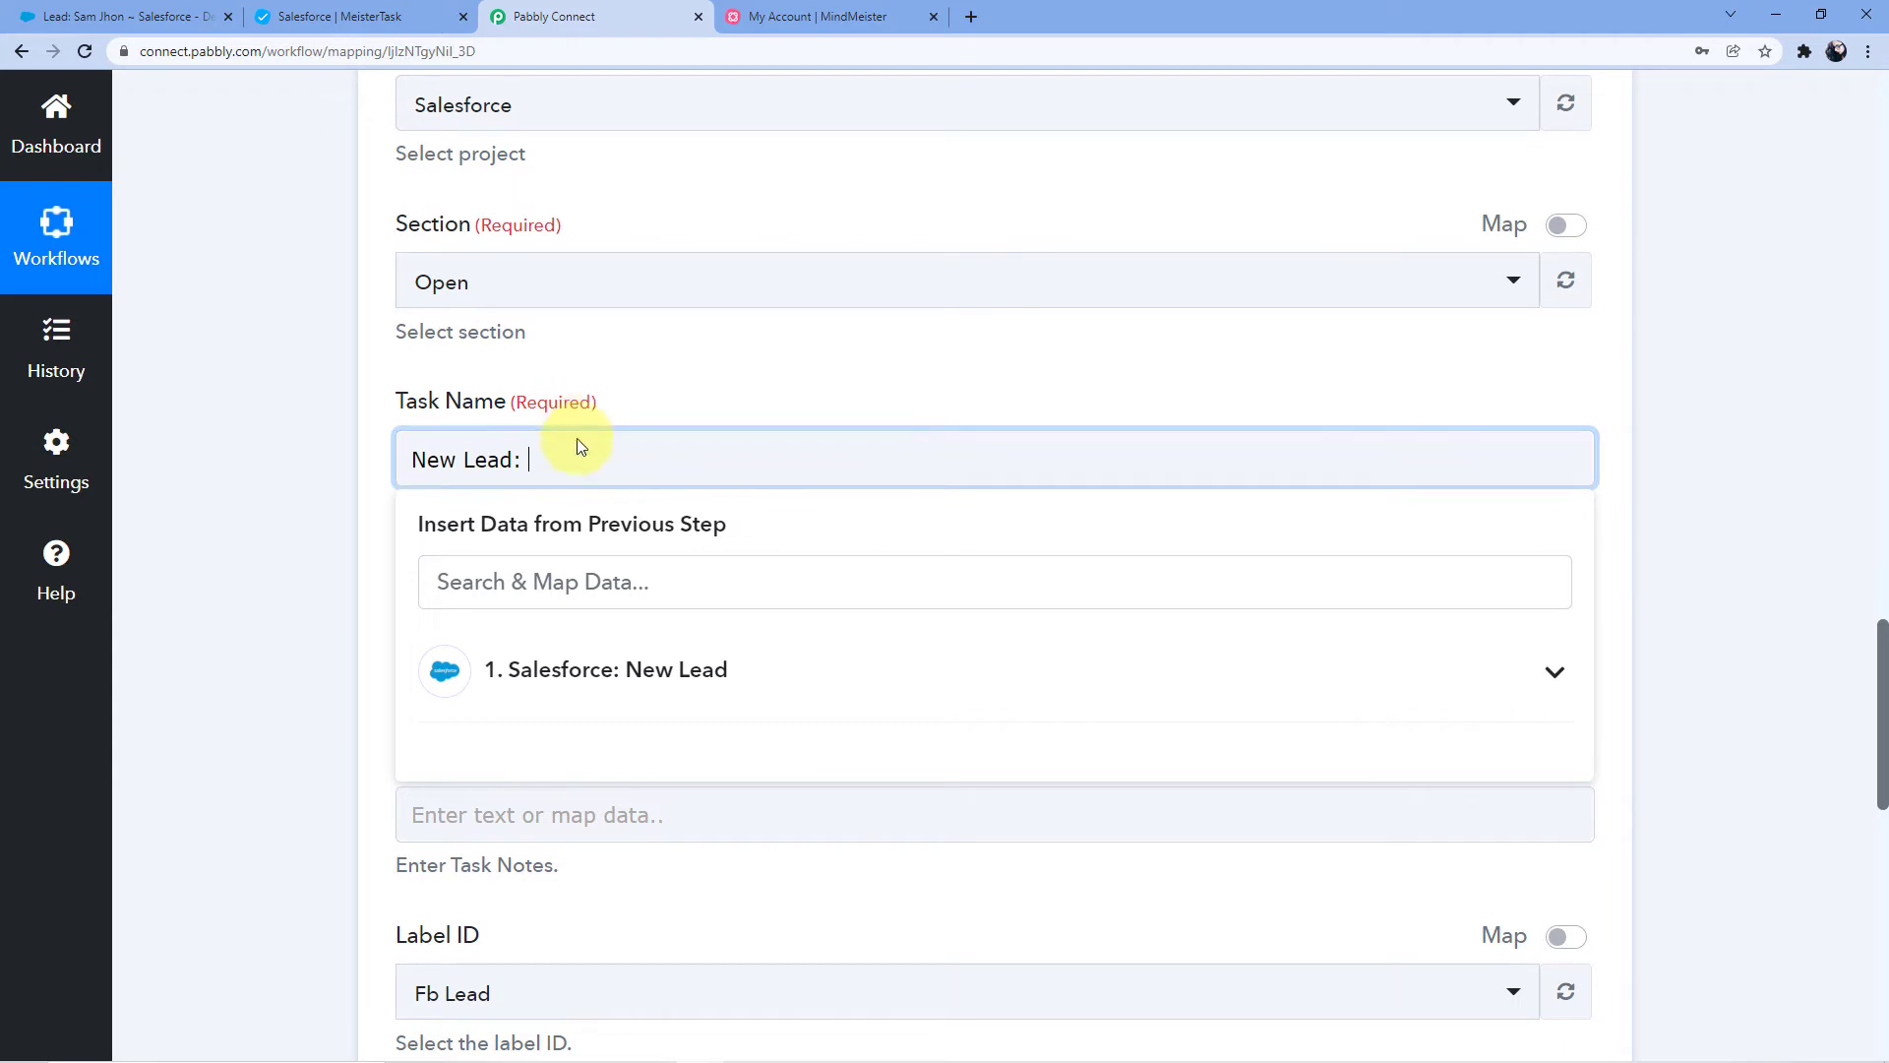
Examine the lead's Name value in the response received by the Salesforce New Lead trigger.
scroll(582, 432, "up", 8)
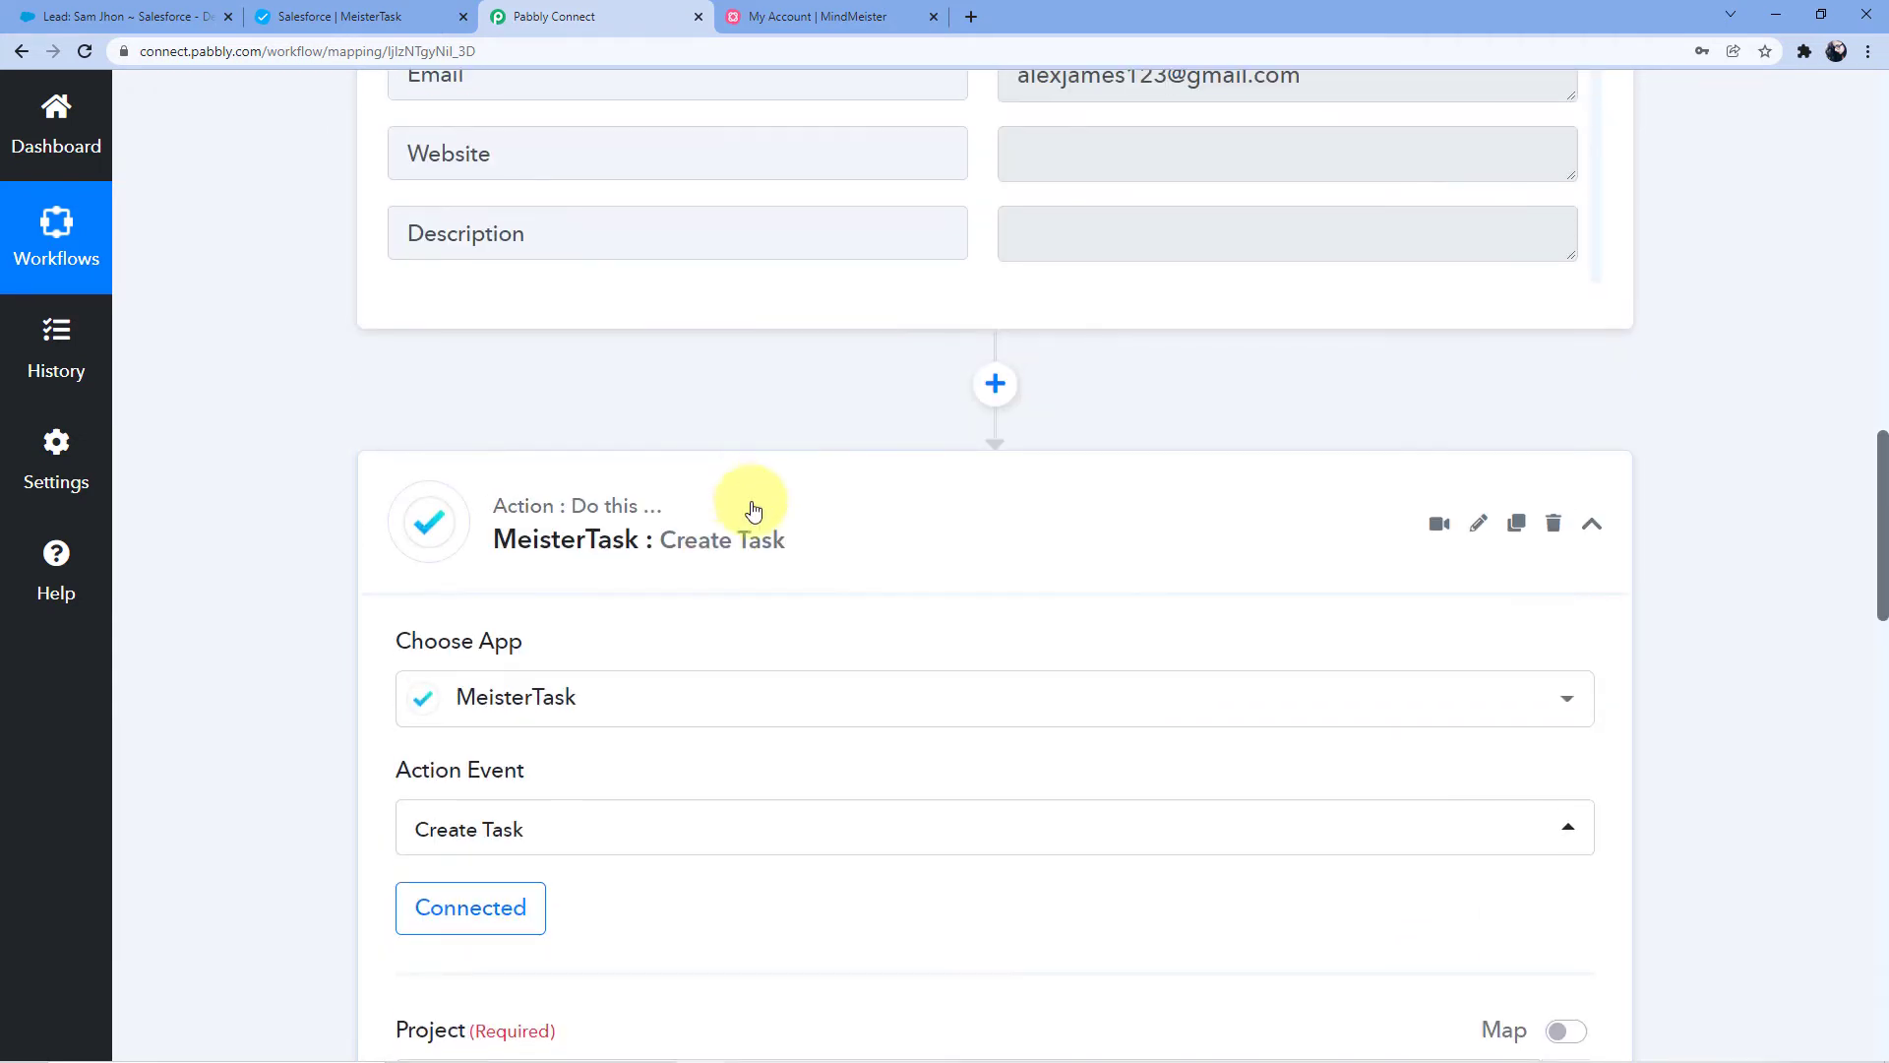
scroll(753, 508, "up", 5)
scroll(915, 511, "up", 10)
scroll(906, 532, "up", 2)
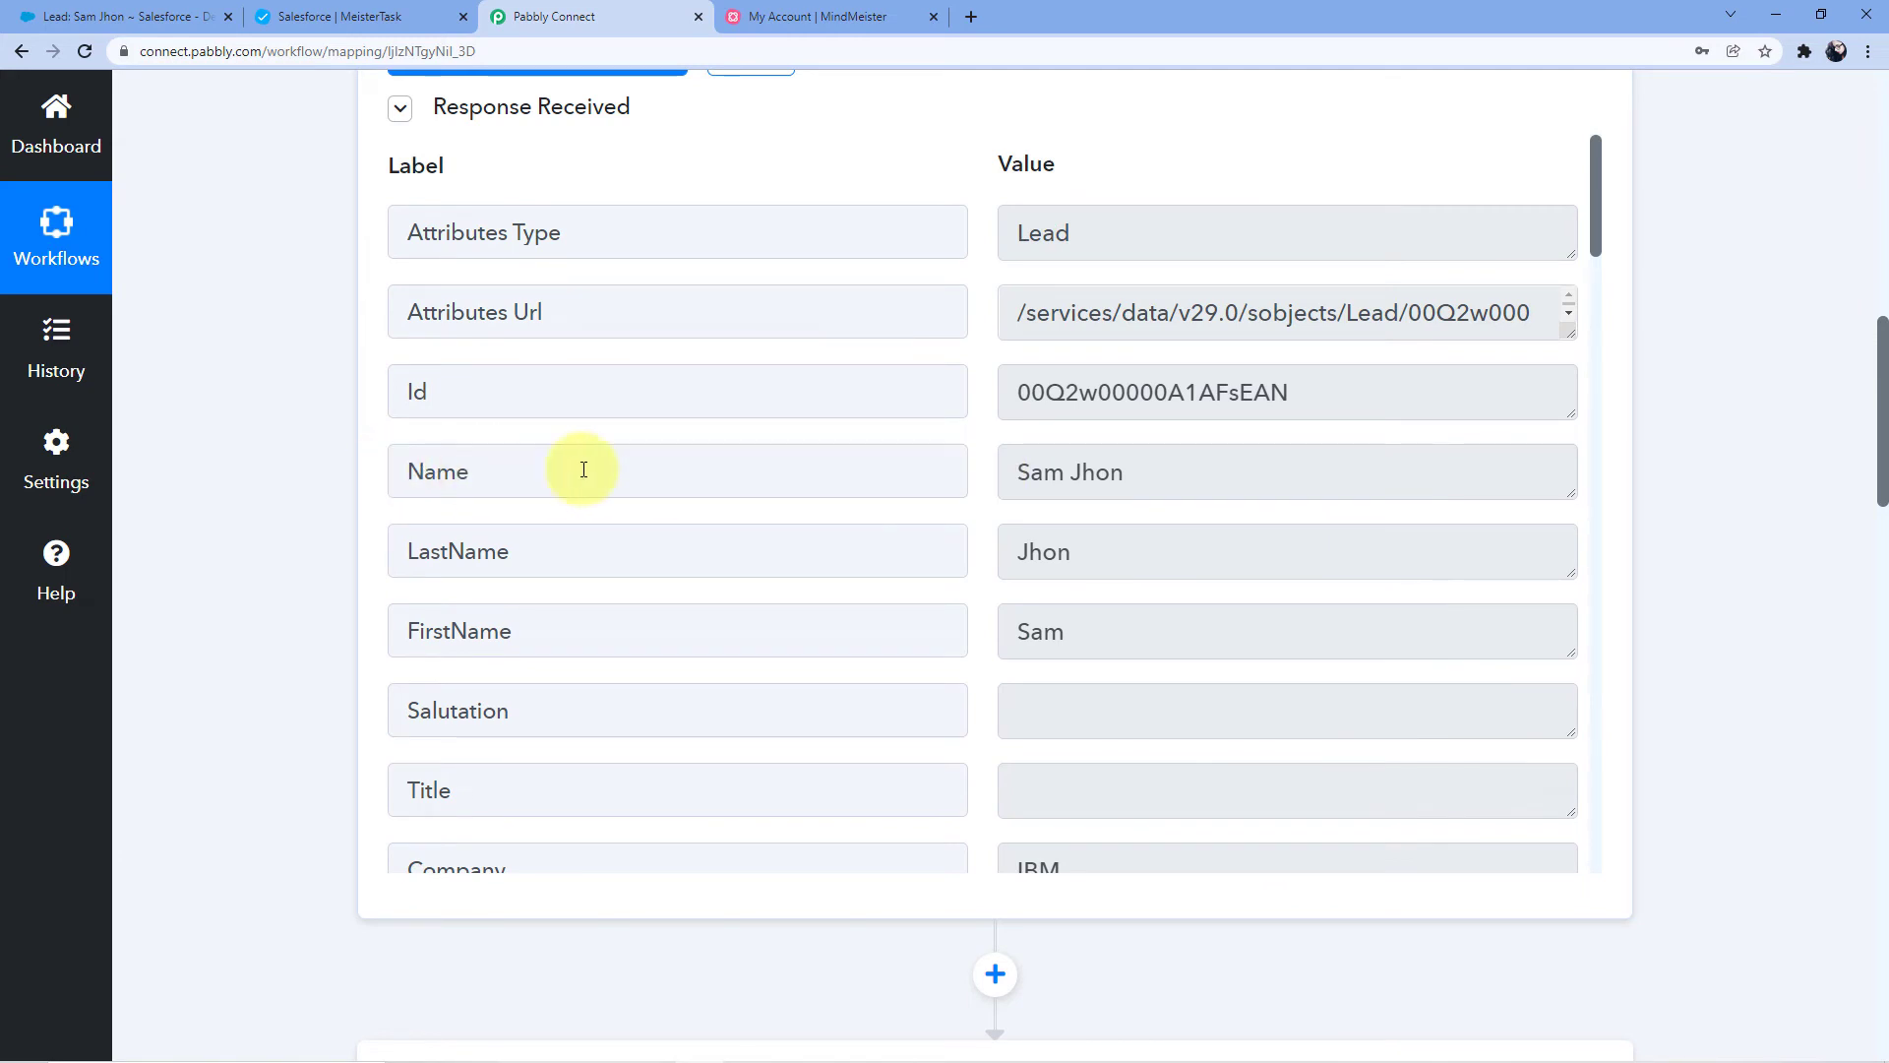
left_click_drag(1147, 472, 970, 469)
left_click(965, 469)
left_click_drag(1132, 471, 1008, 470)
scroll(1680, 472, "down", 7)
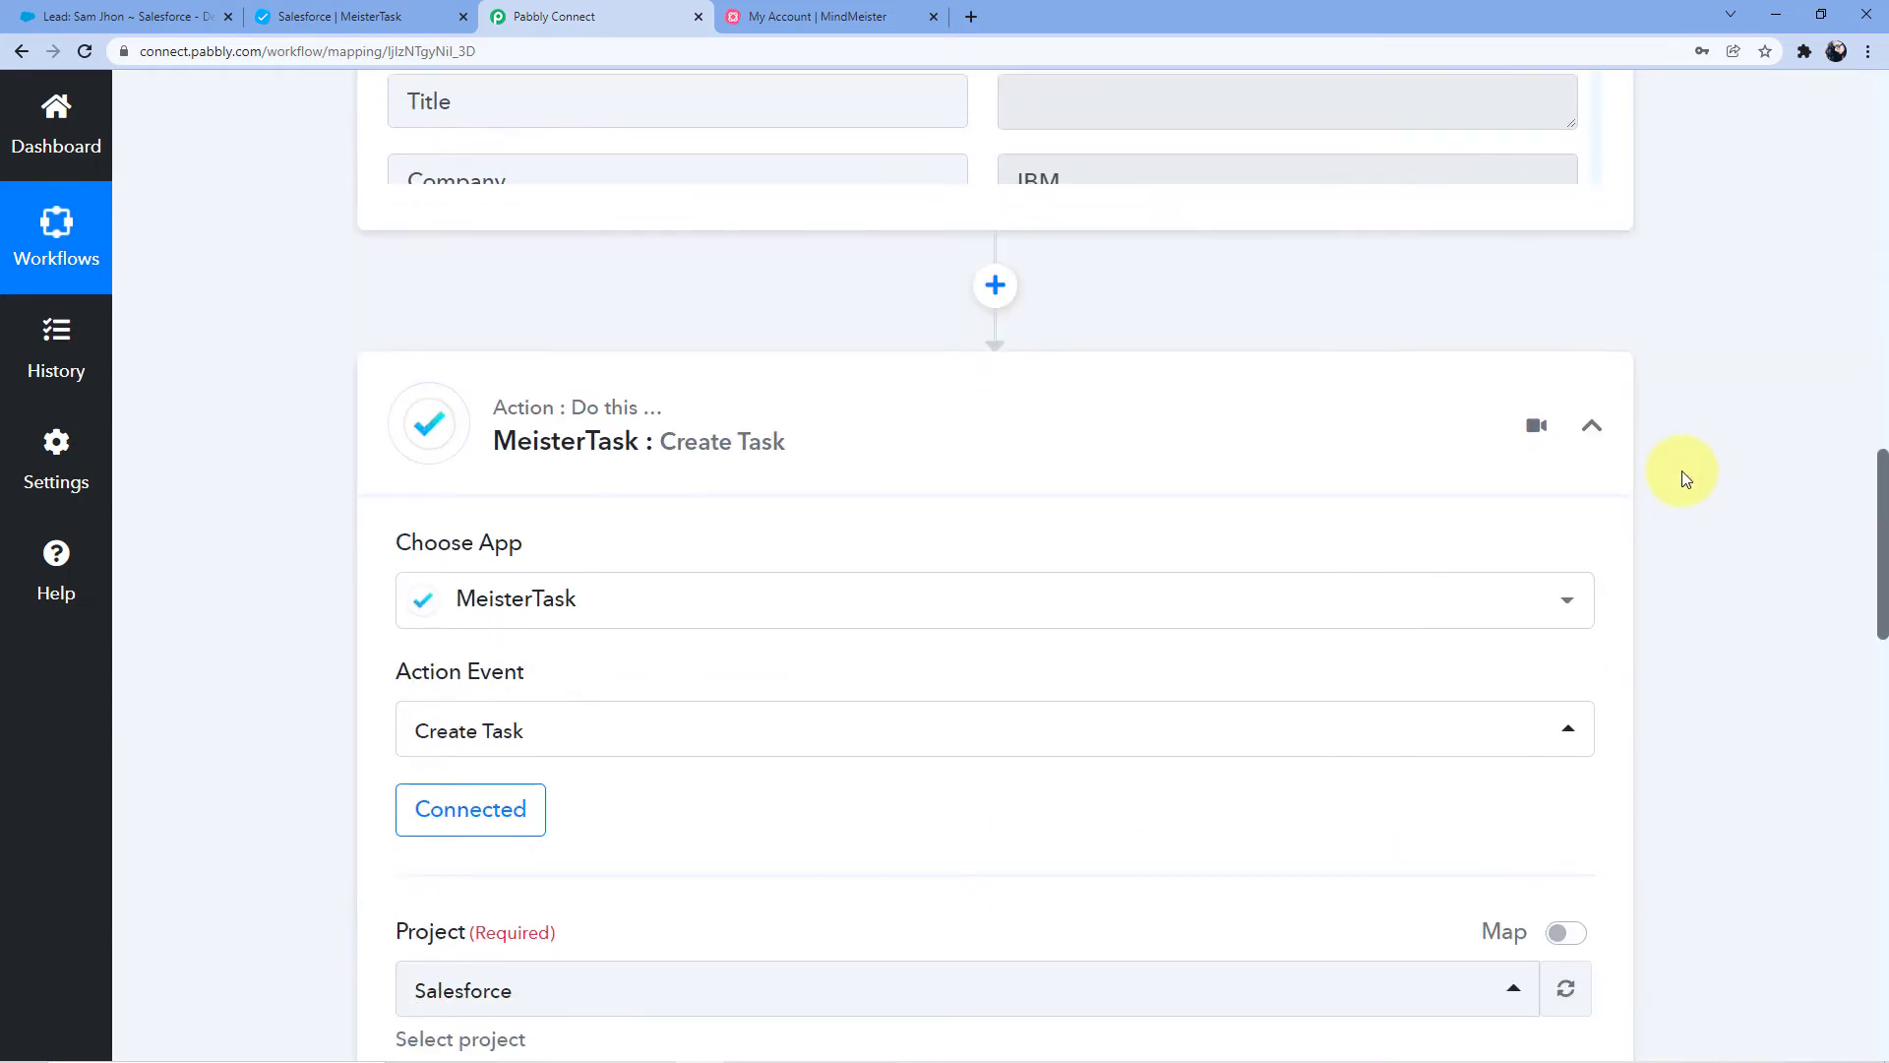
scroll(1681, 470, "down", 7)
Map the Name field from the Salesforce New Lead step after "New Lead:" in the Task Name.
left_click(541, 651)
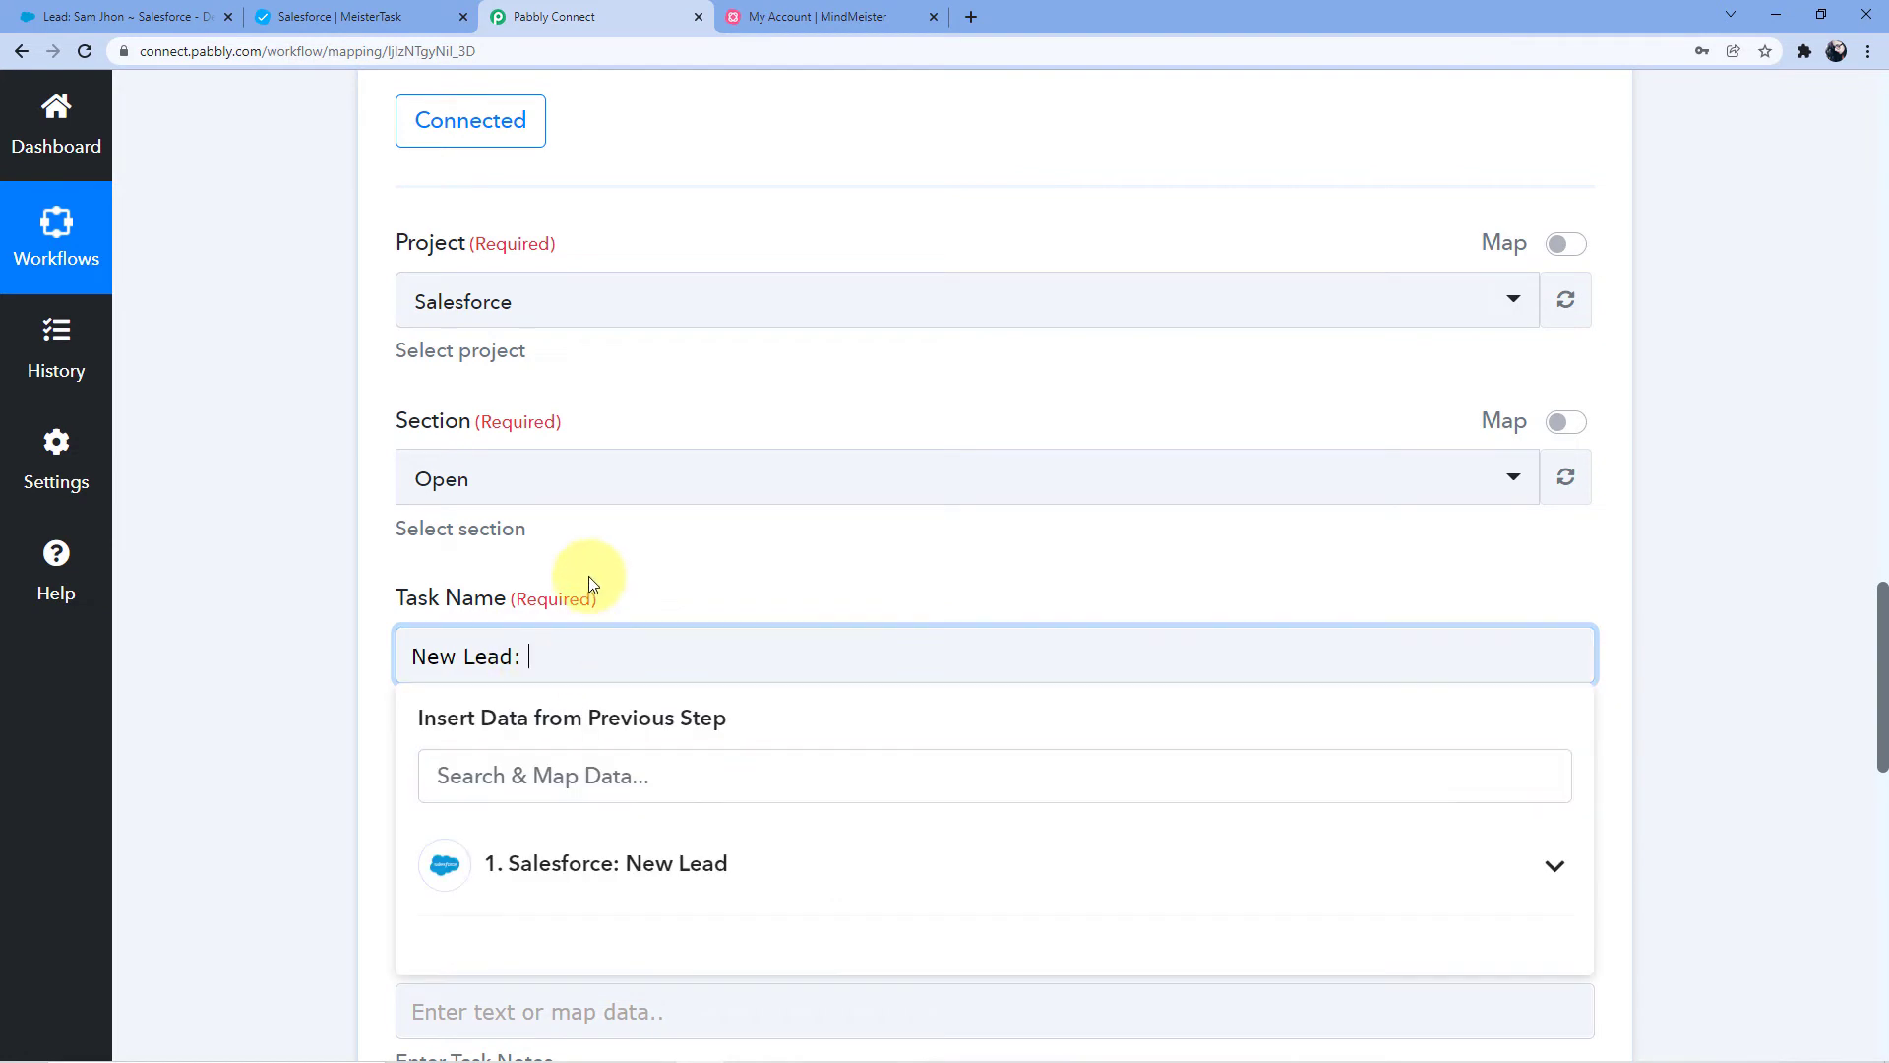
scroll(582, 573, "down", 2)
left_click(606, 660)
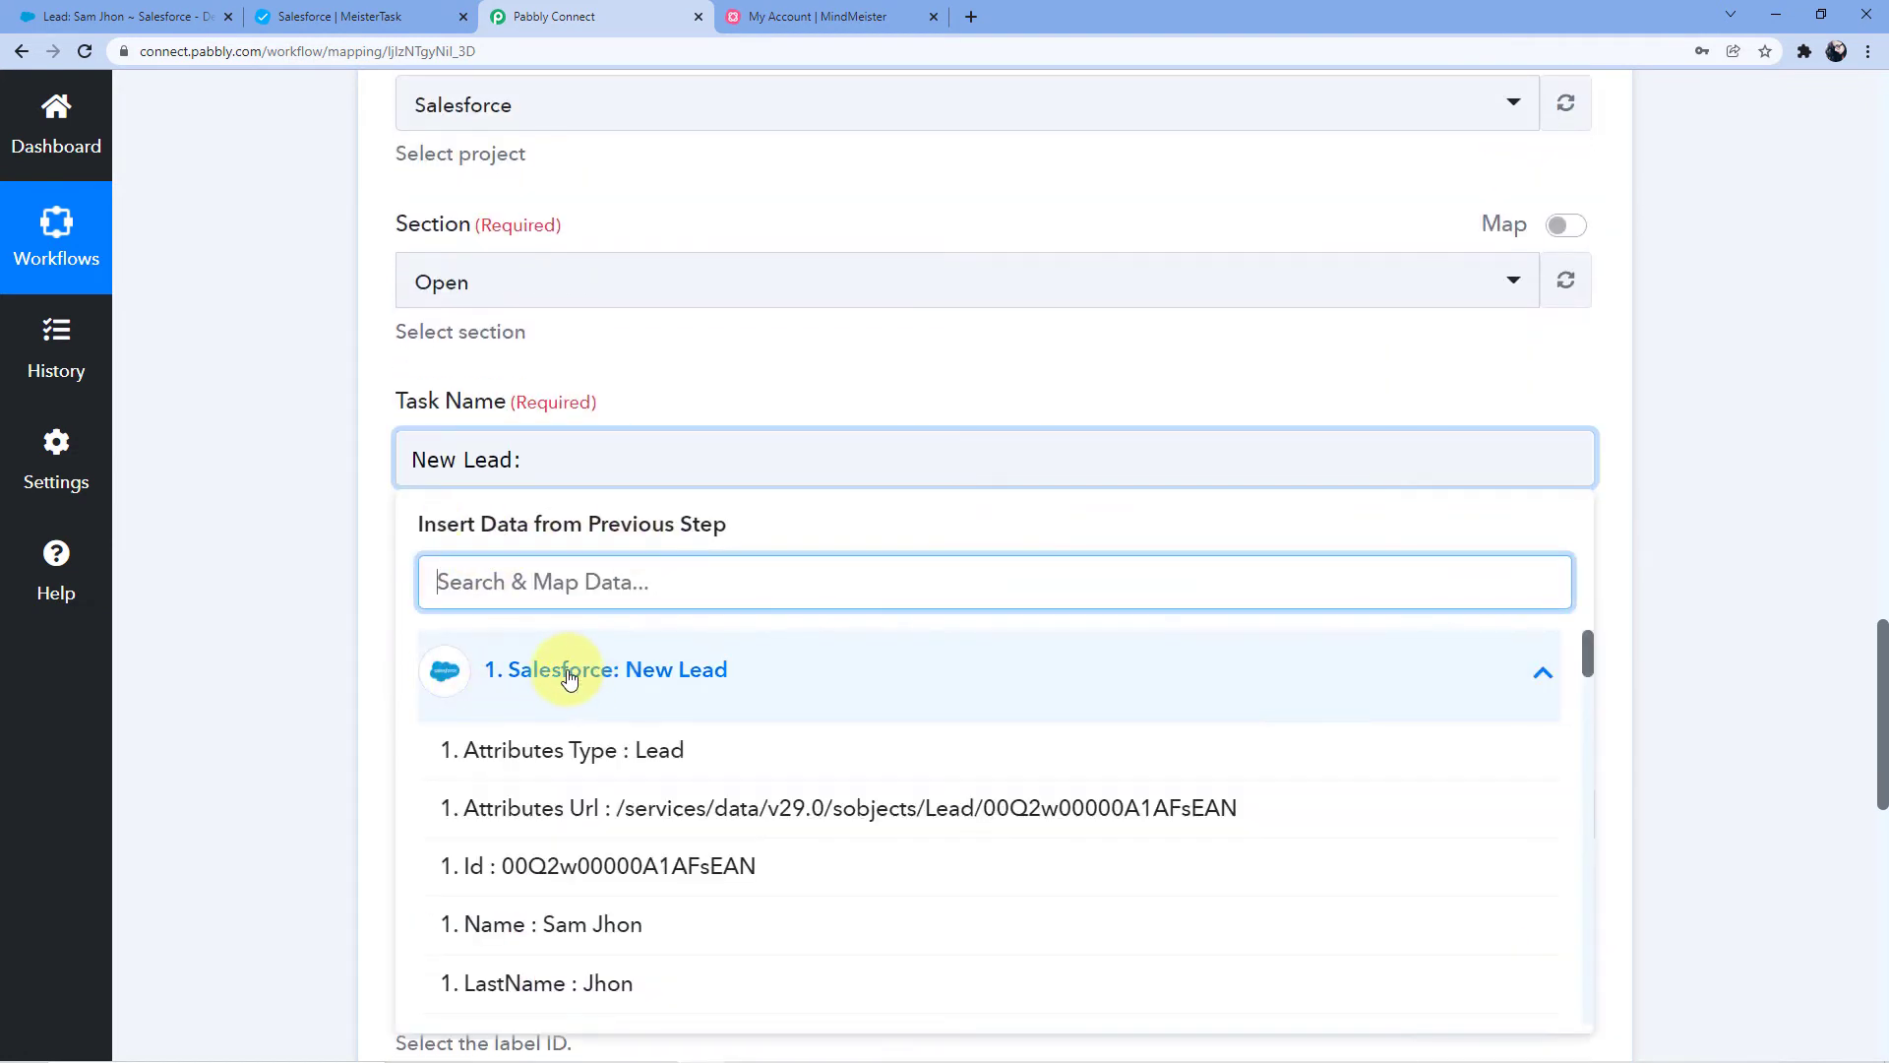
scroll(674, 774, "down", 2)
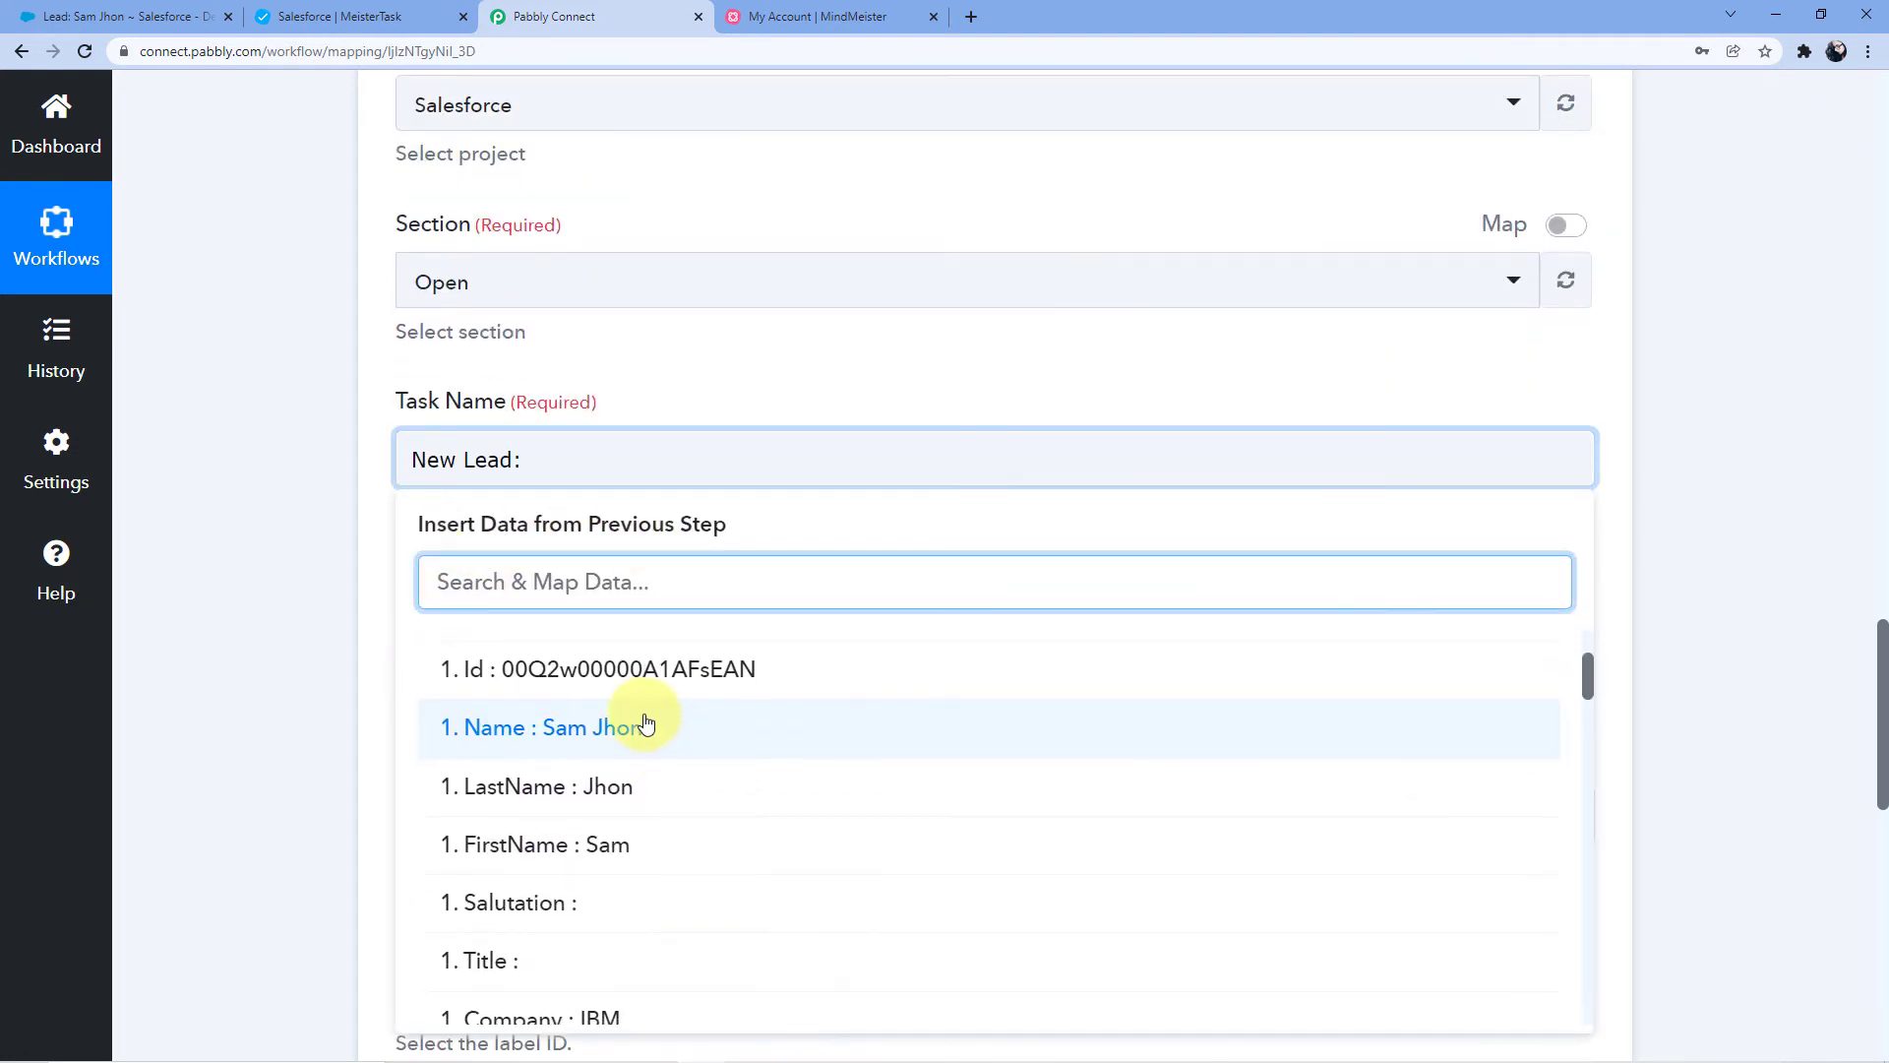
left_click(564, 738)
left_click(739, 397)
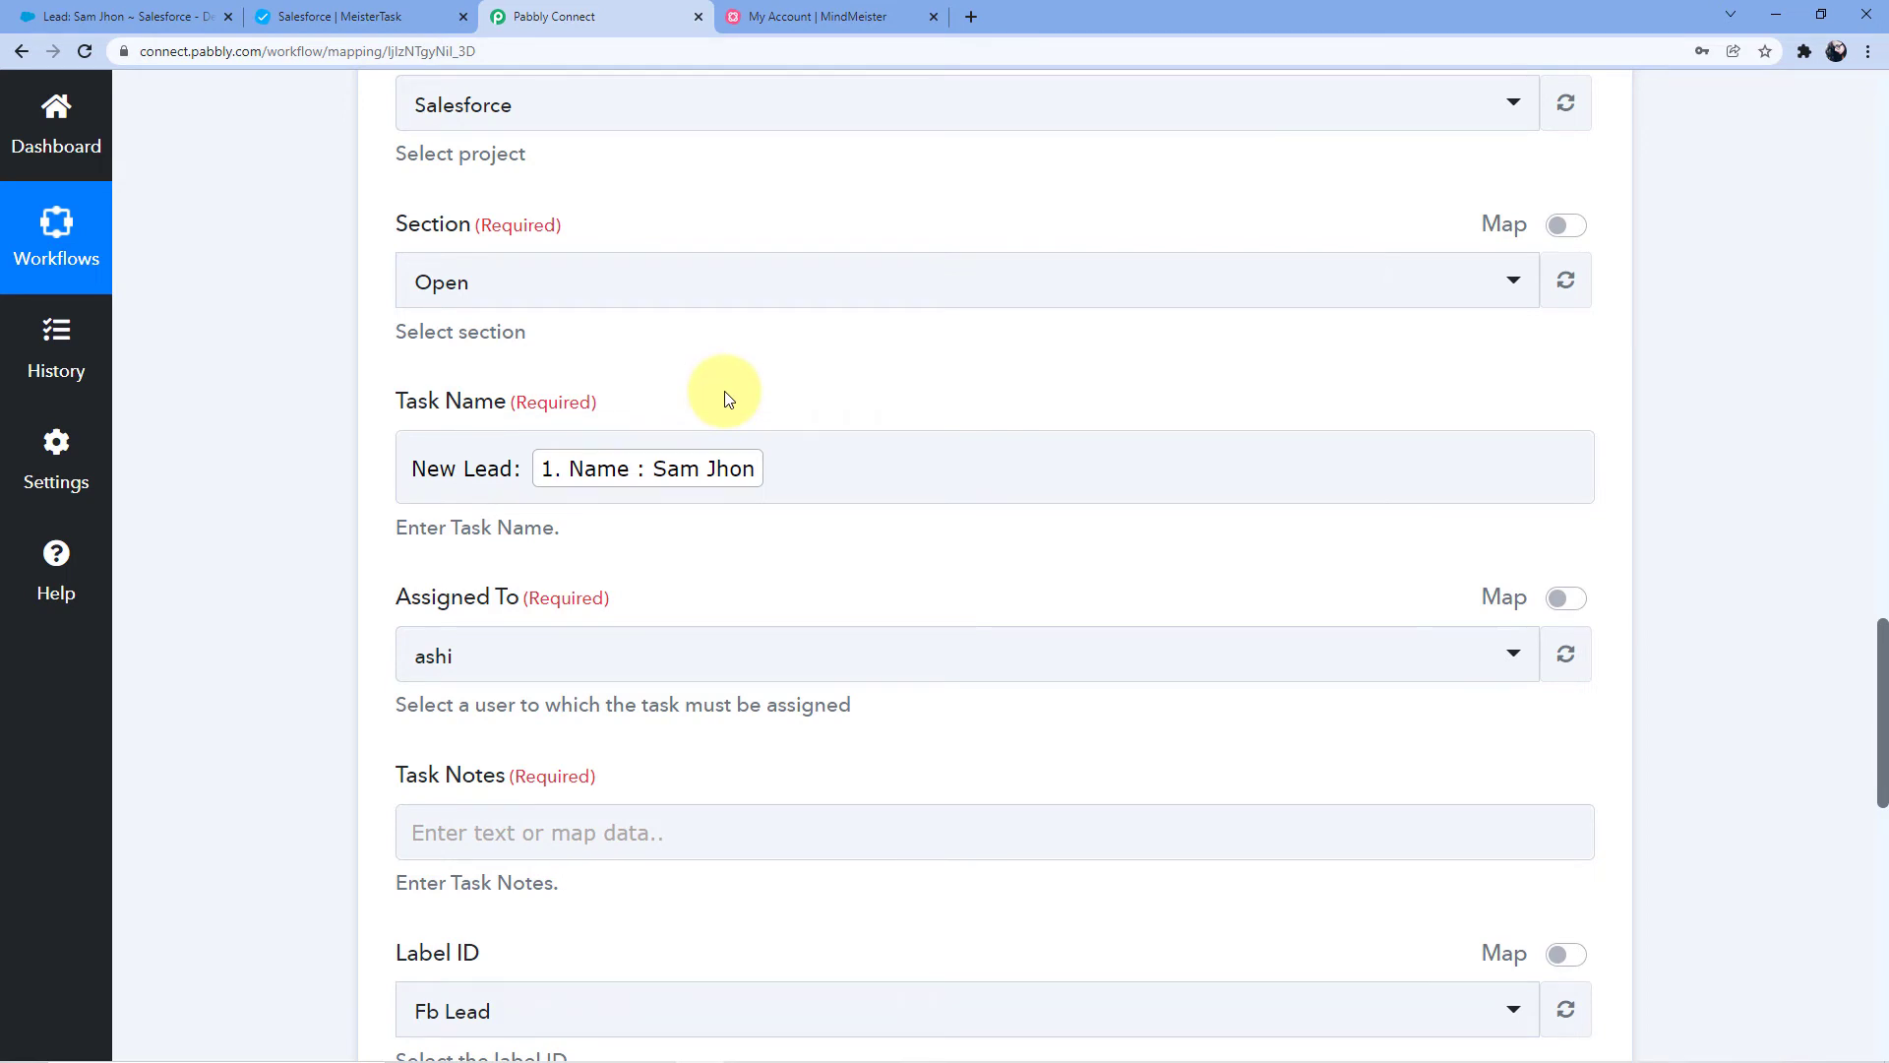
Assign the task to the second user available for the Assigned To field.
scroll(728, 397, "down", 2)
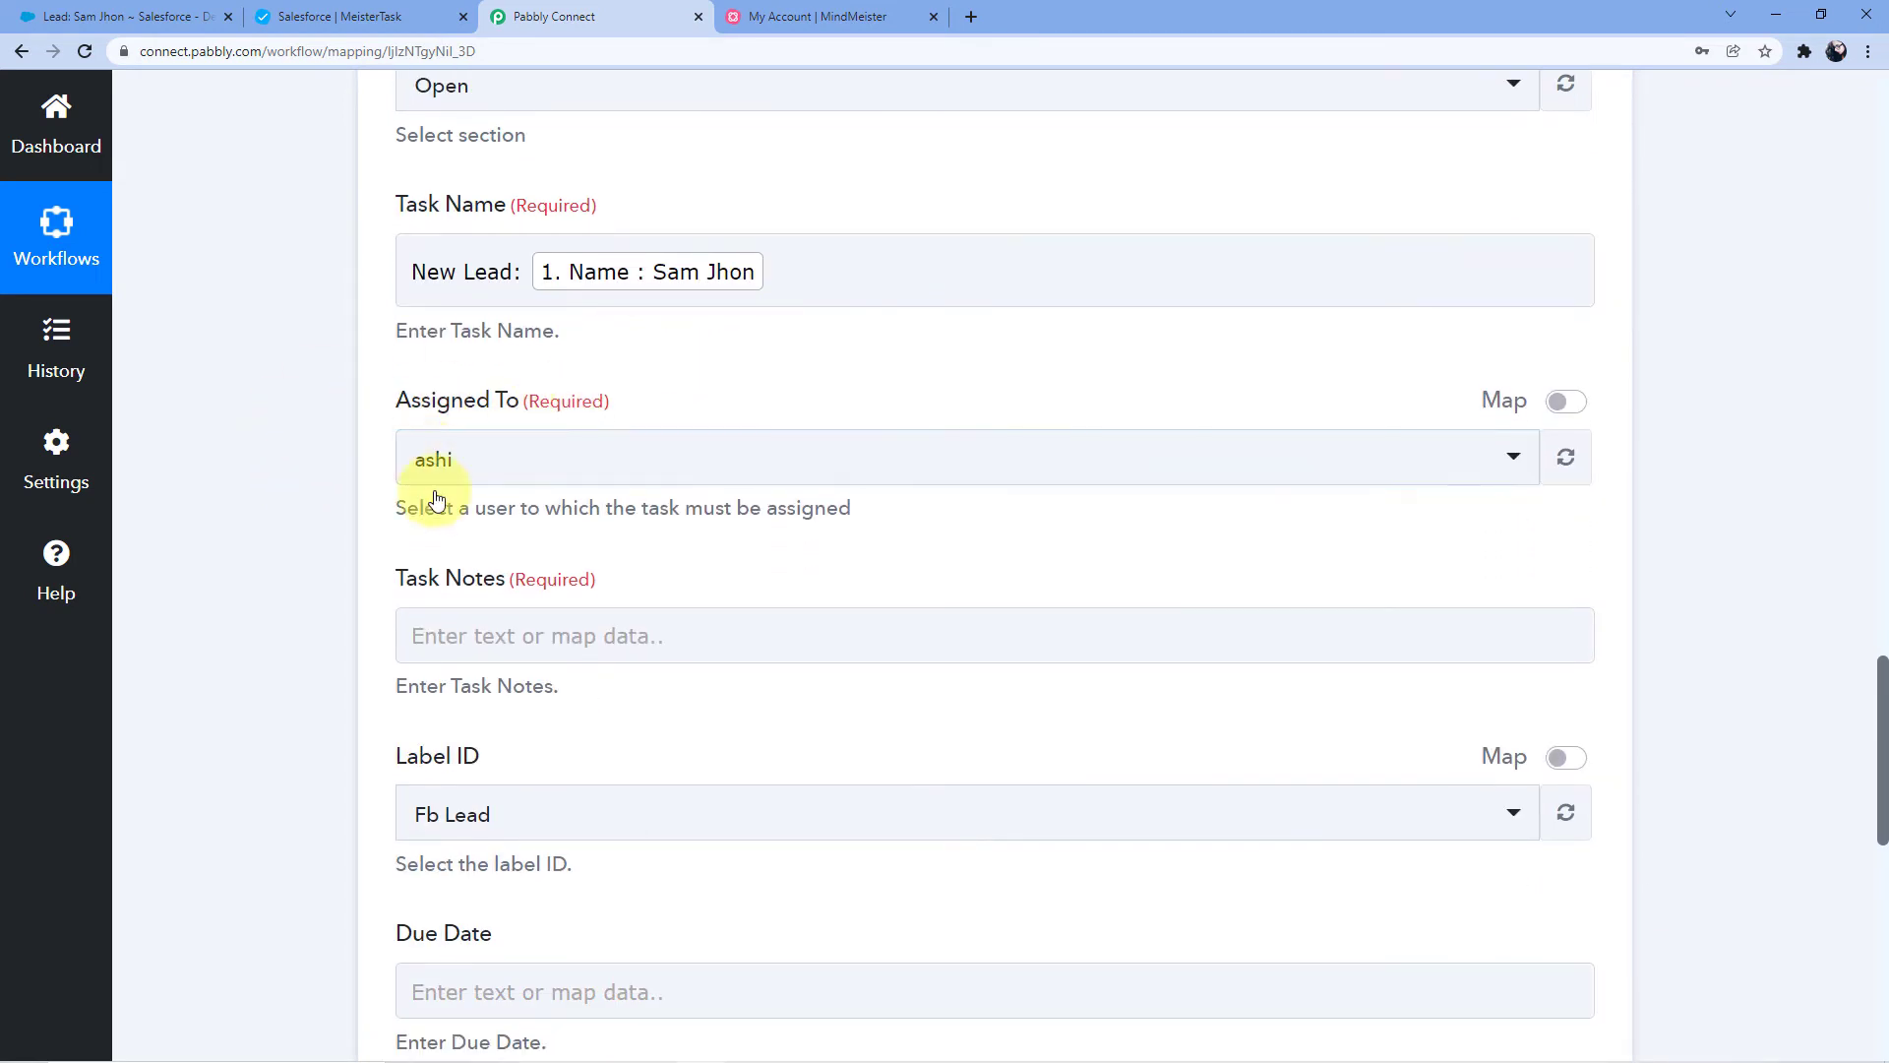
left_click(489, 469)
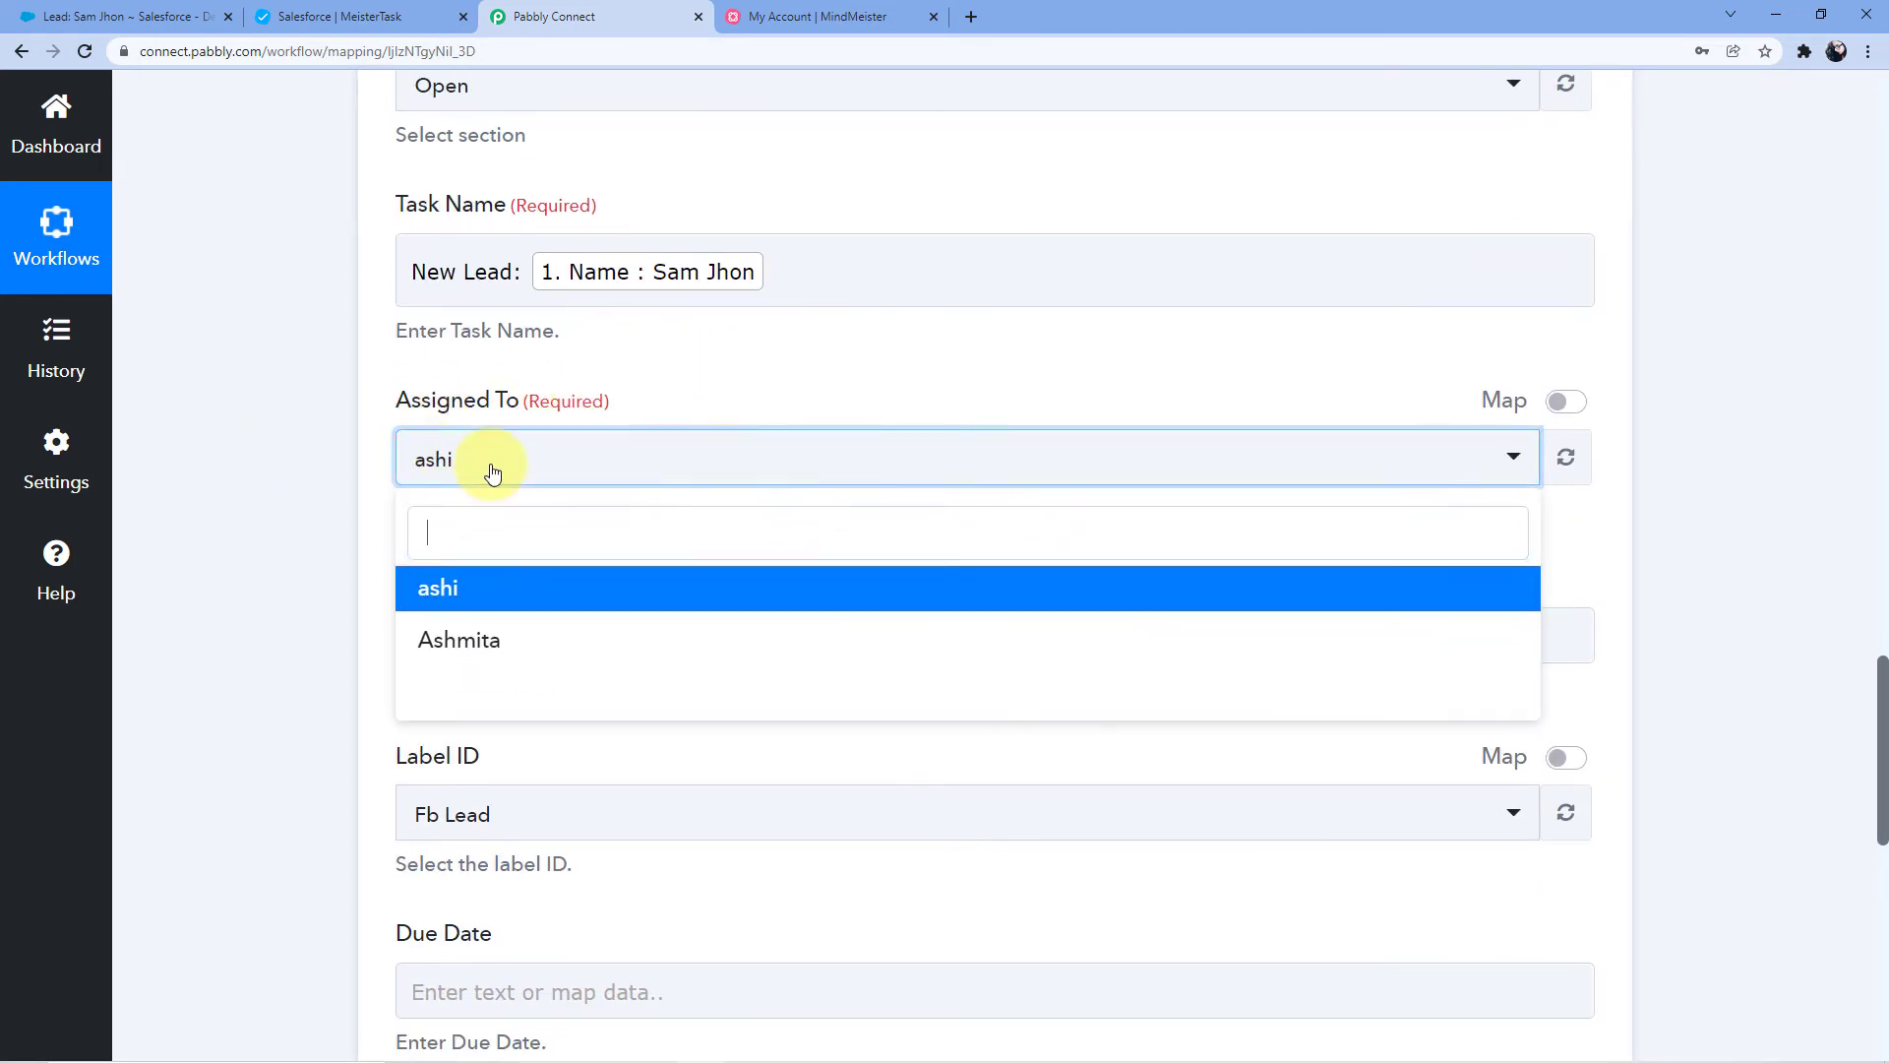
left_click(481, 669)
Write "New lead generated in Salesforce:" in Task Notes, followed by separate lines labelled "Name:", "Email:" and "Phone No.:".
scroll(411, 485, "down", 2)
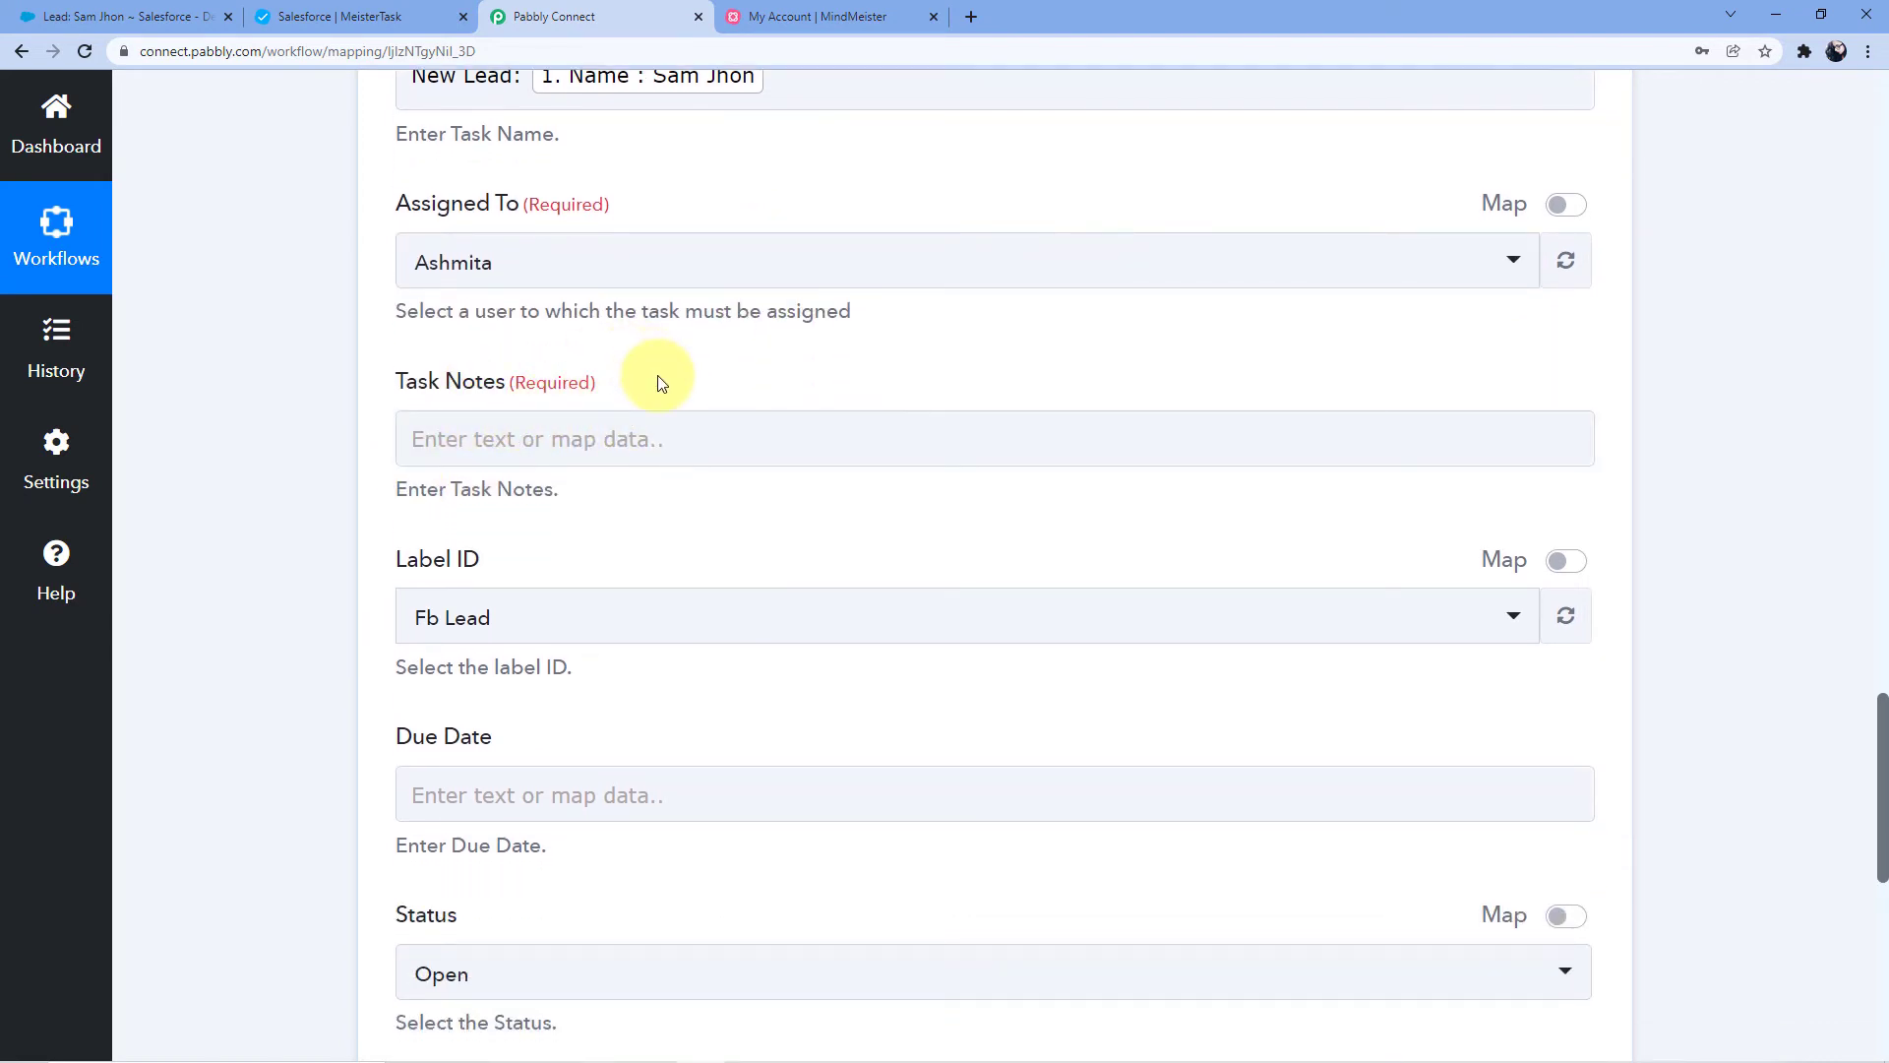
left_click(562, 439)
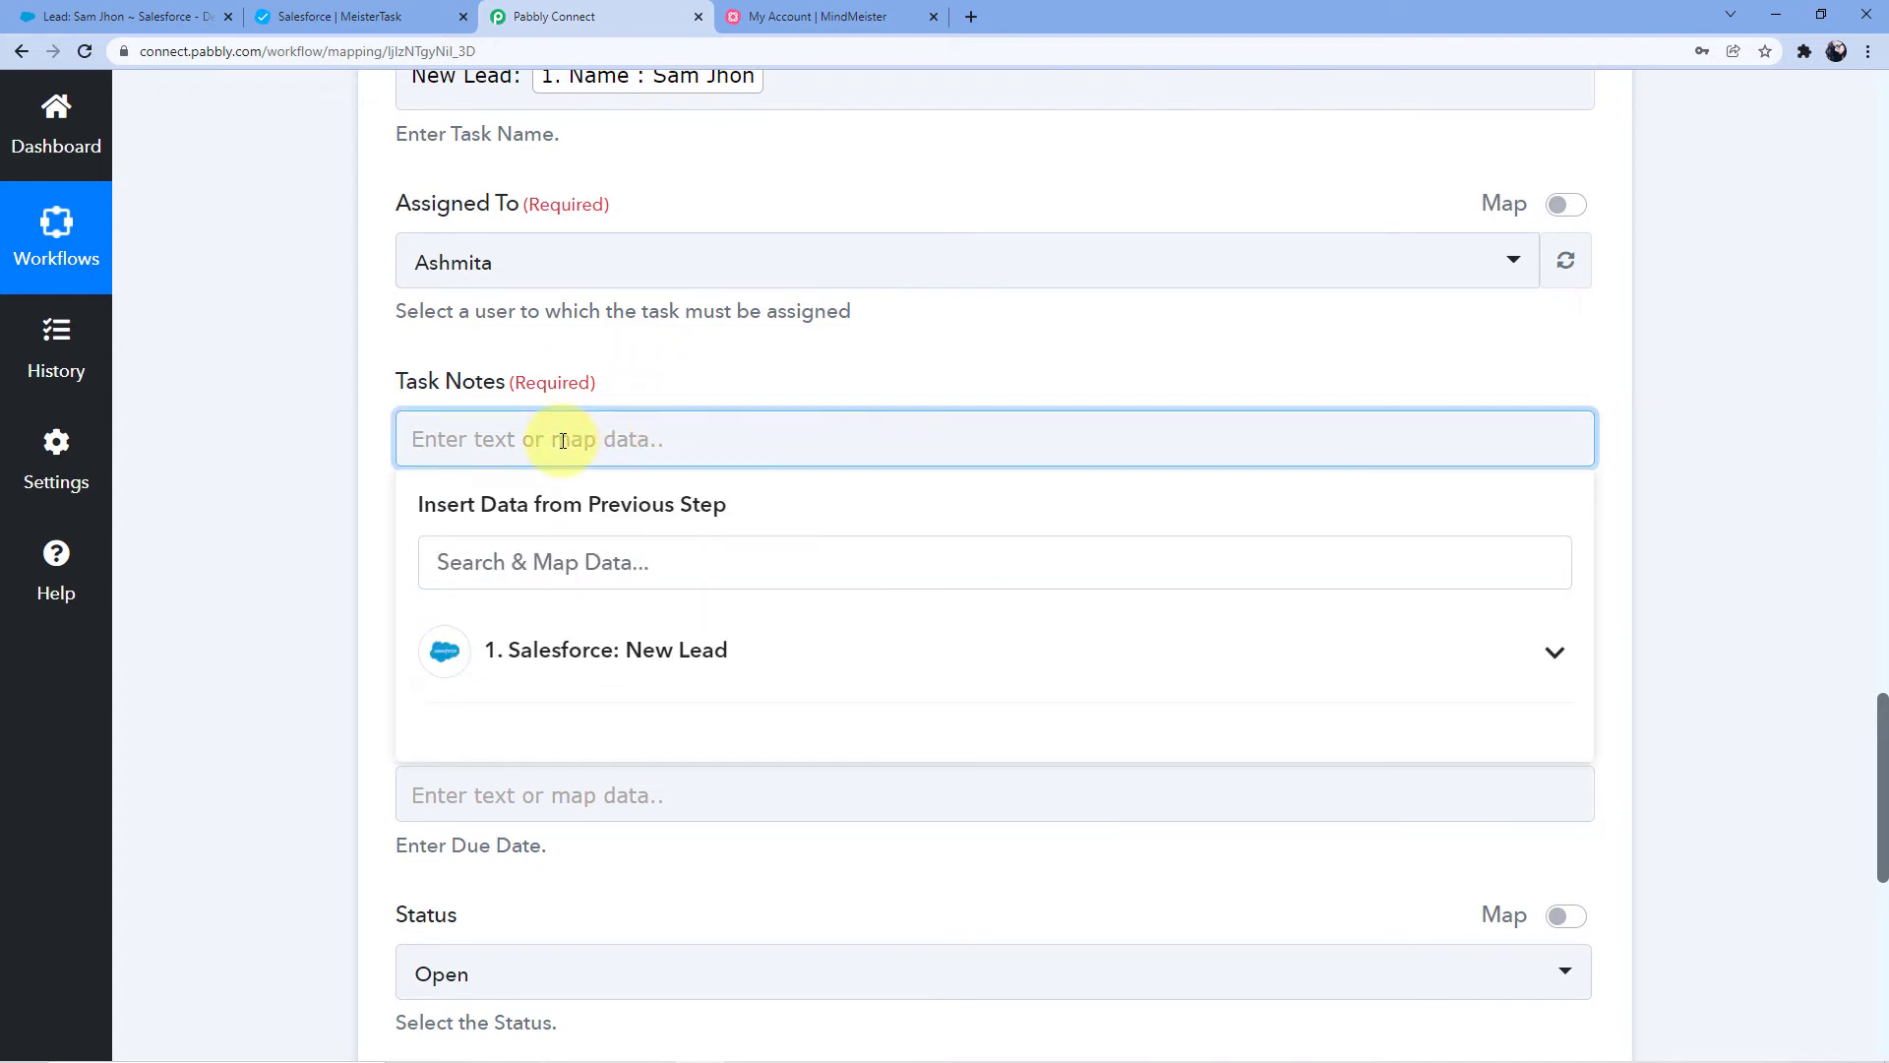
type("New lea")
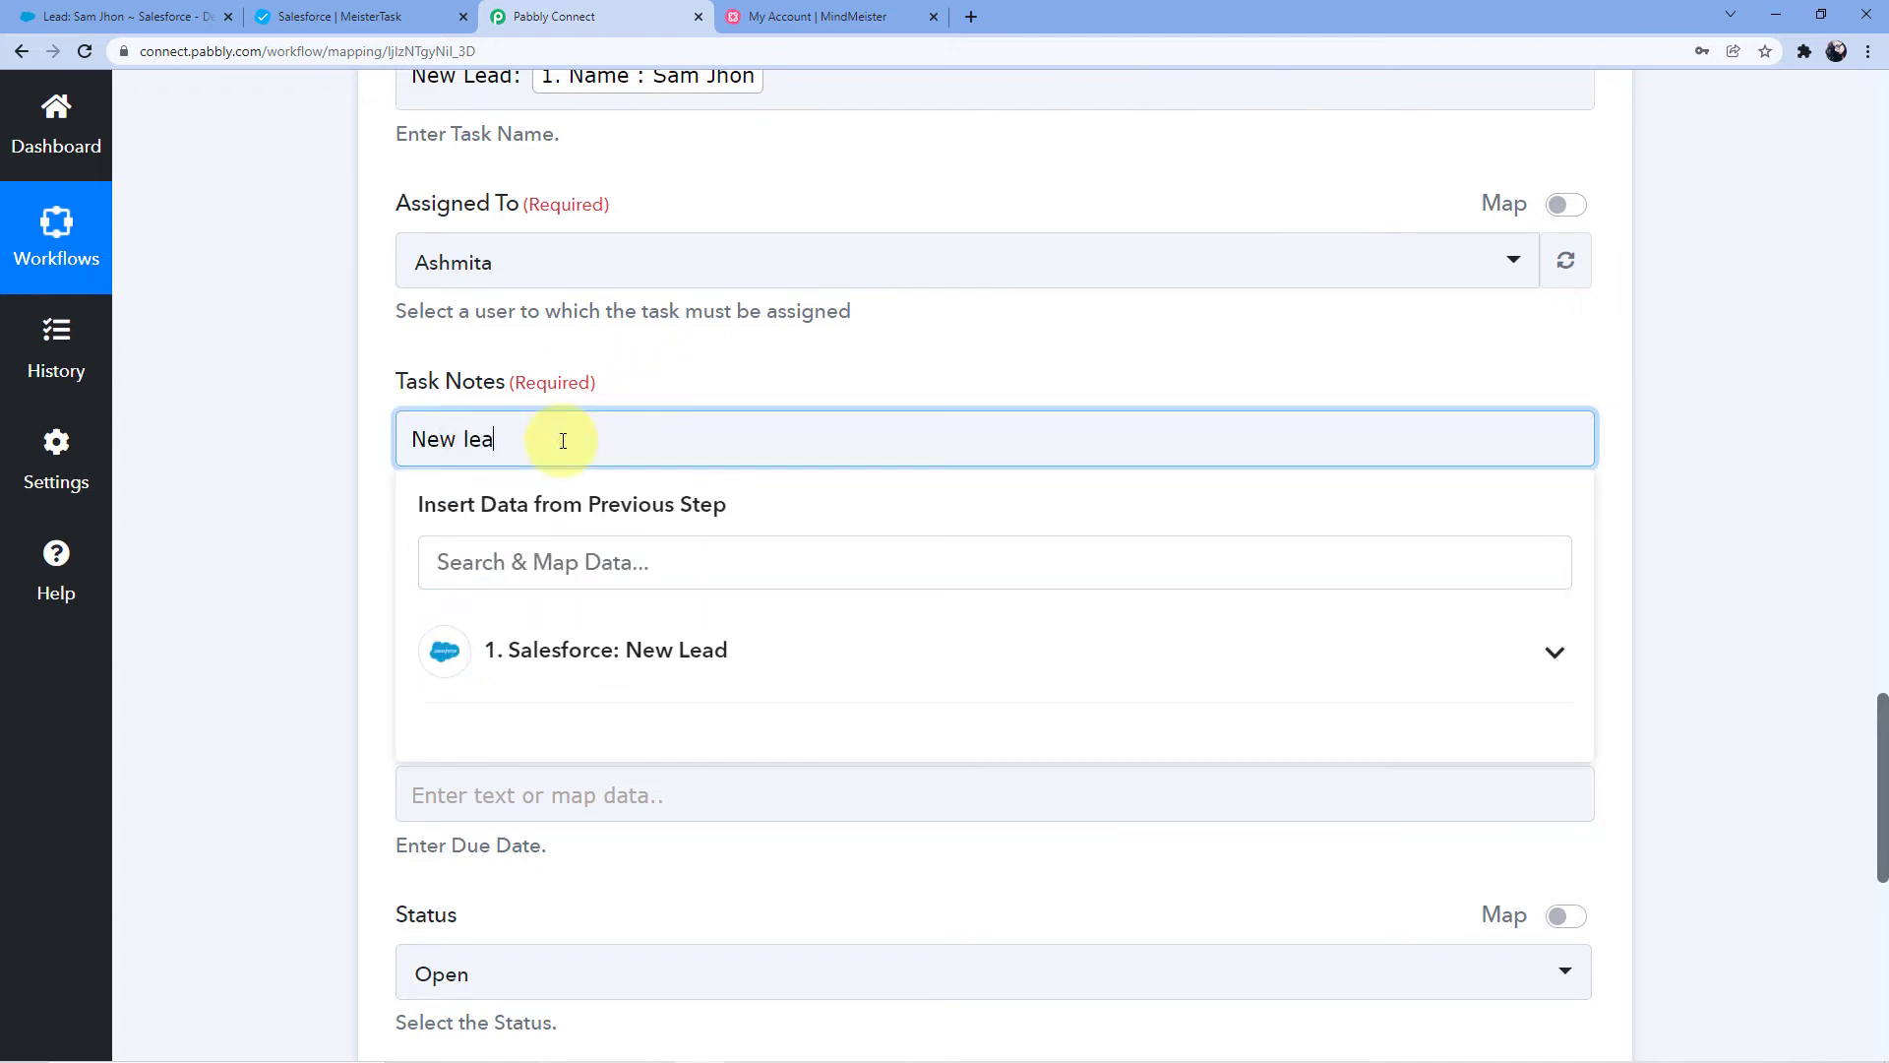
type("d generated in Salesforce:")
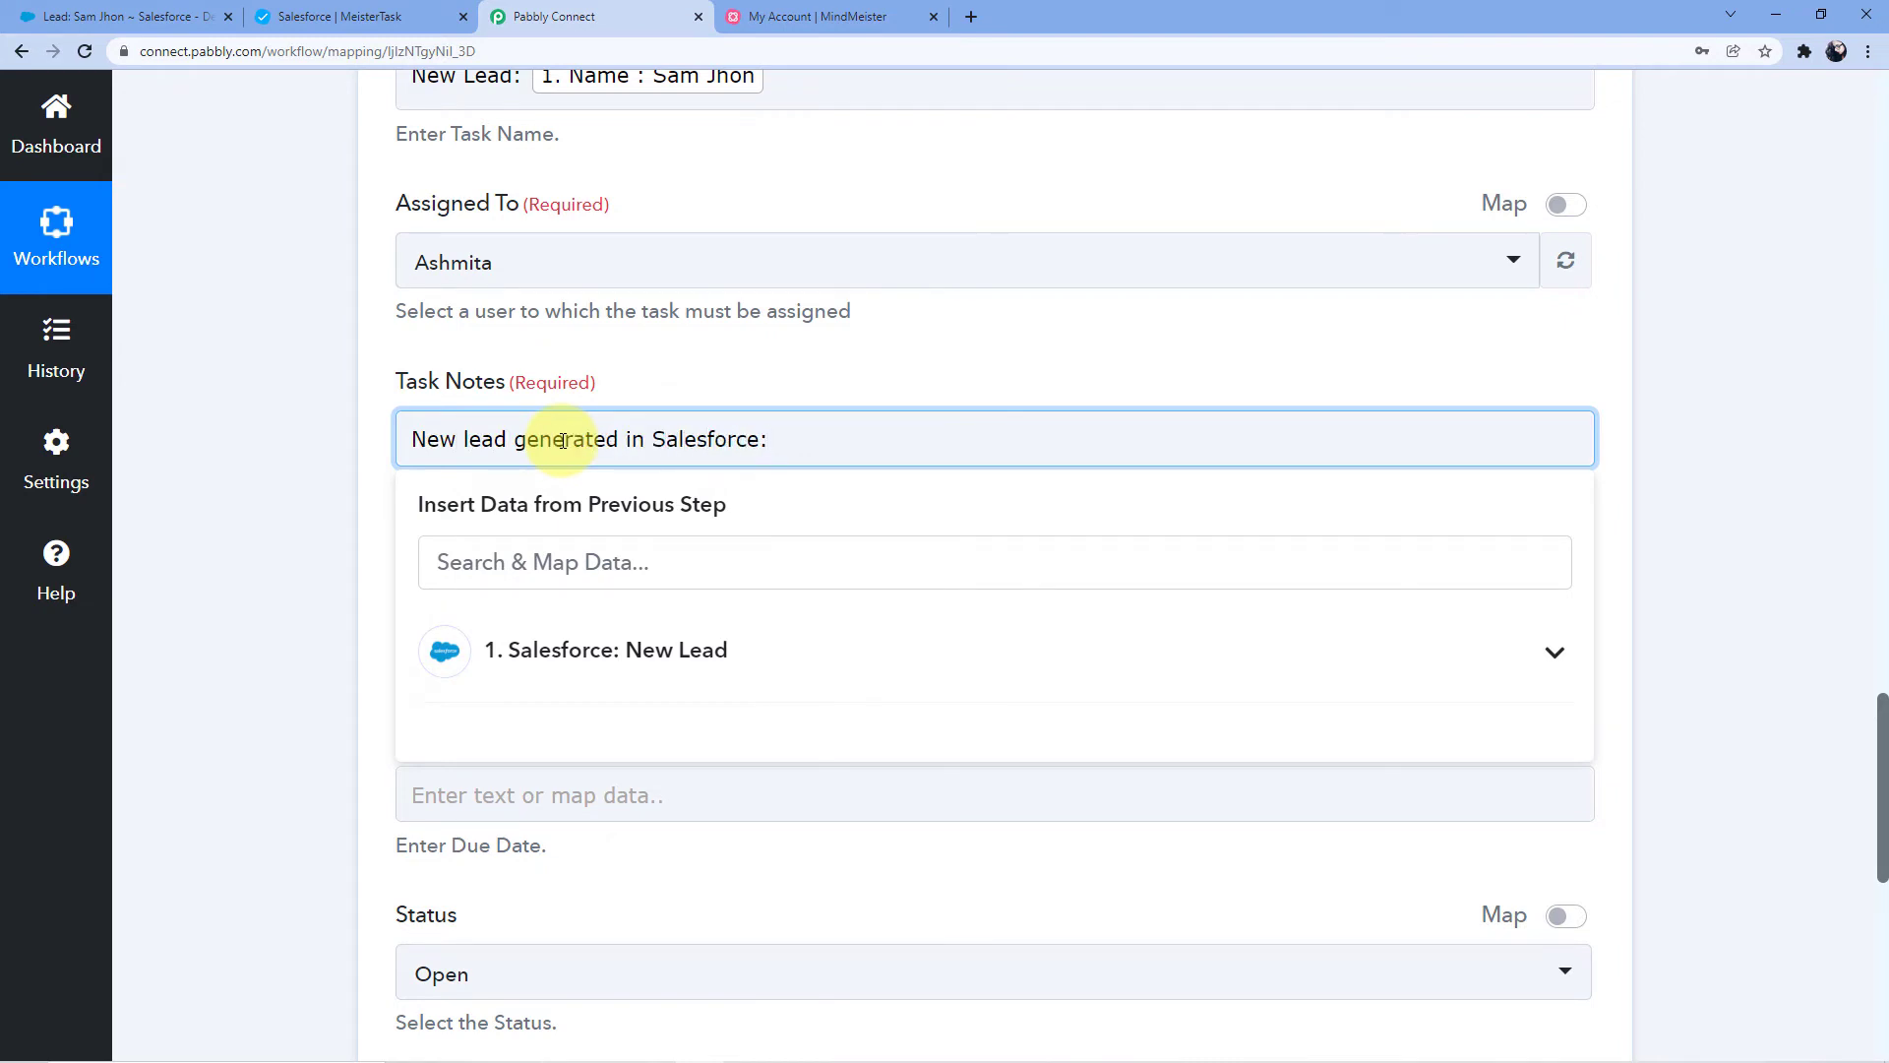
key("Return")
type("Name:")
key("Return")
type("Email:")
key("Return")
type("Ph")
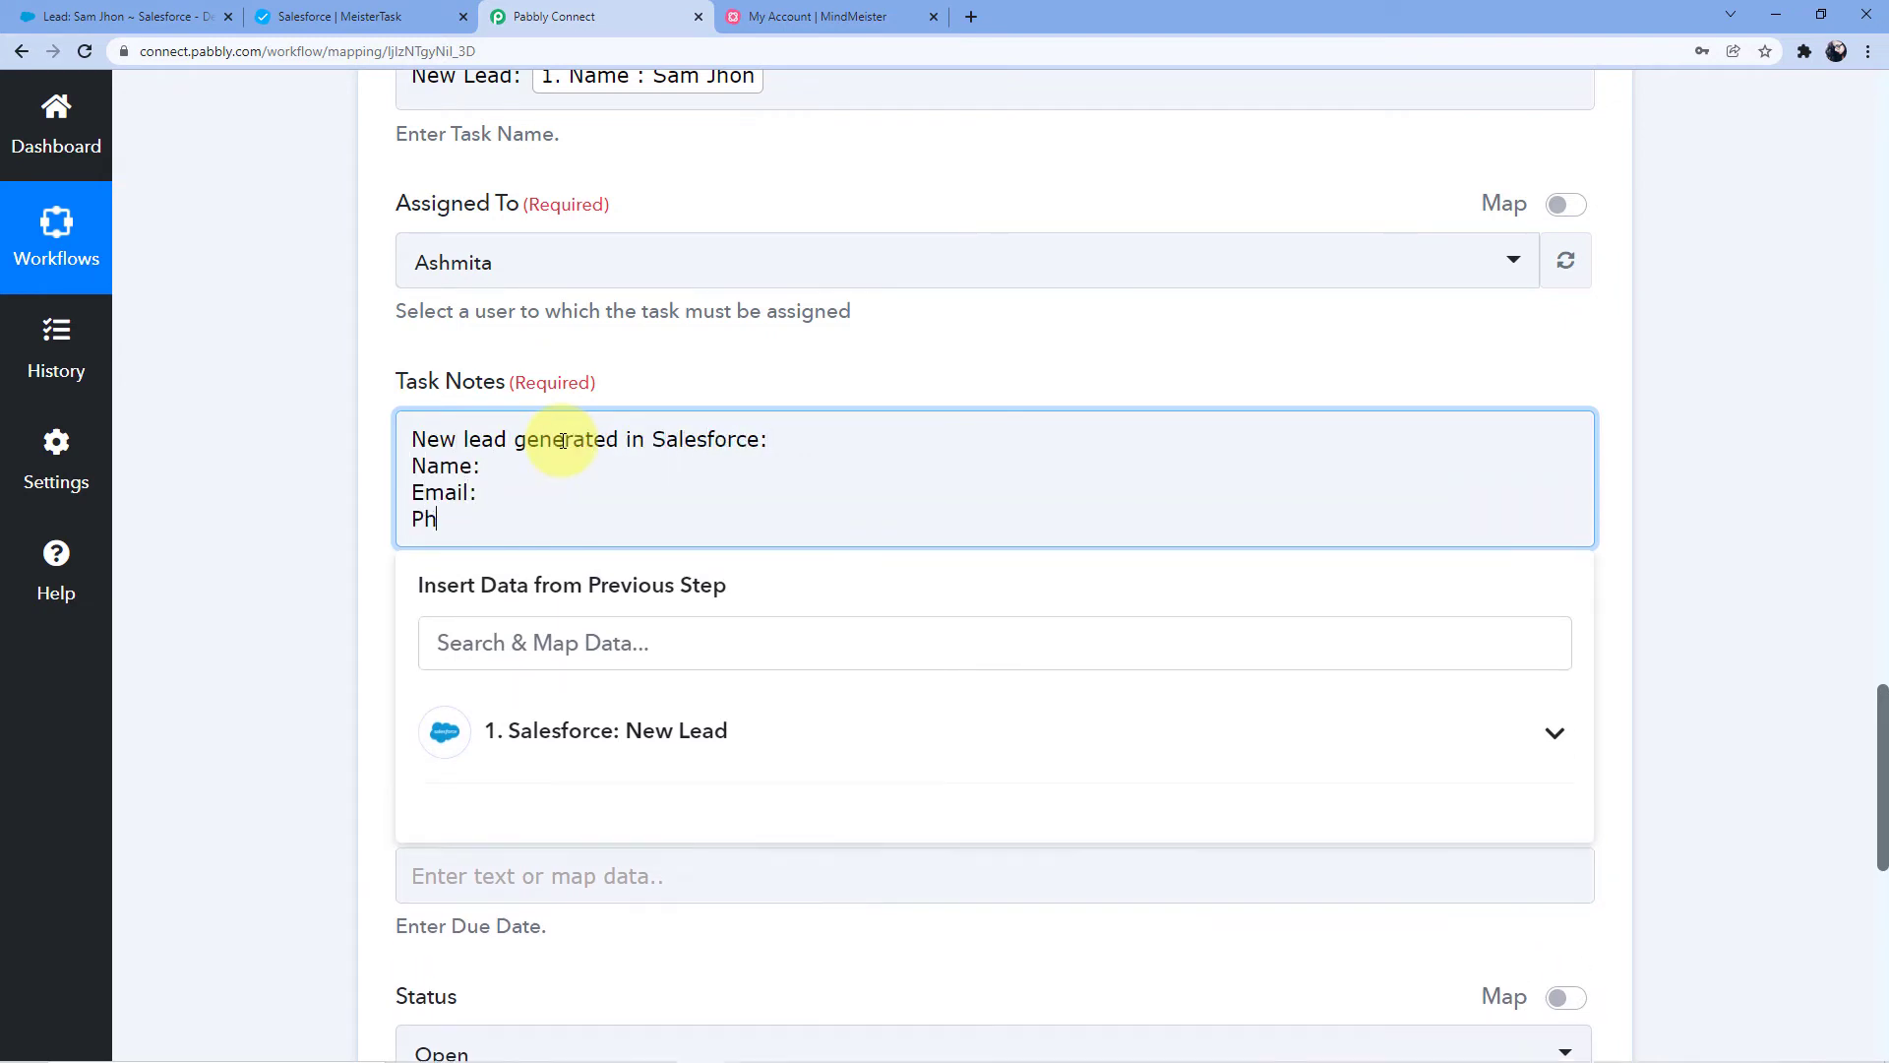
type("one No.:")
Map the Salesforce lead's Name field after the "Name:" label in Task Notes.
left_click(504, 469)
left_click(655, 726)
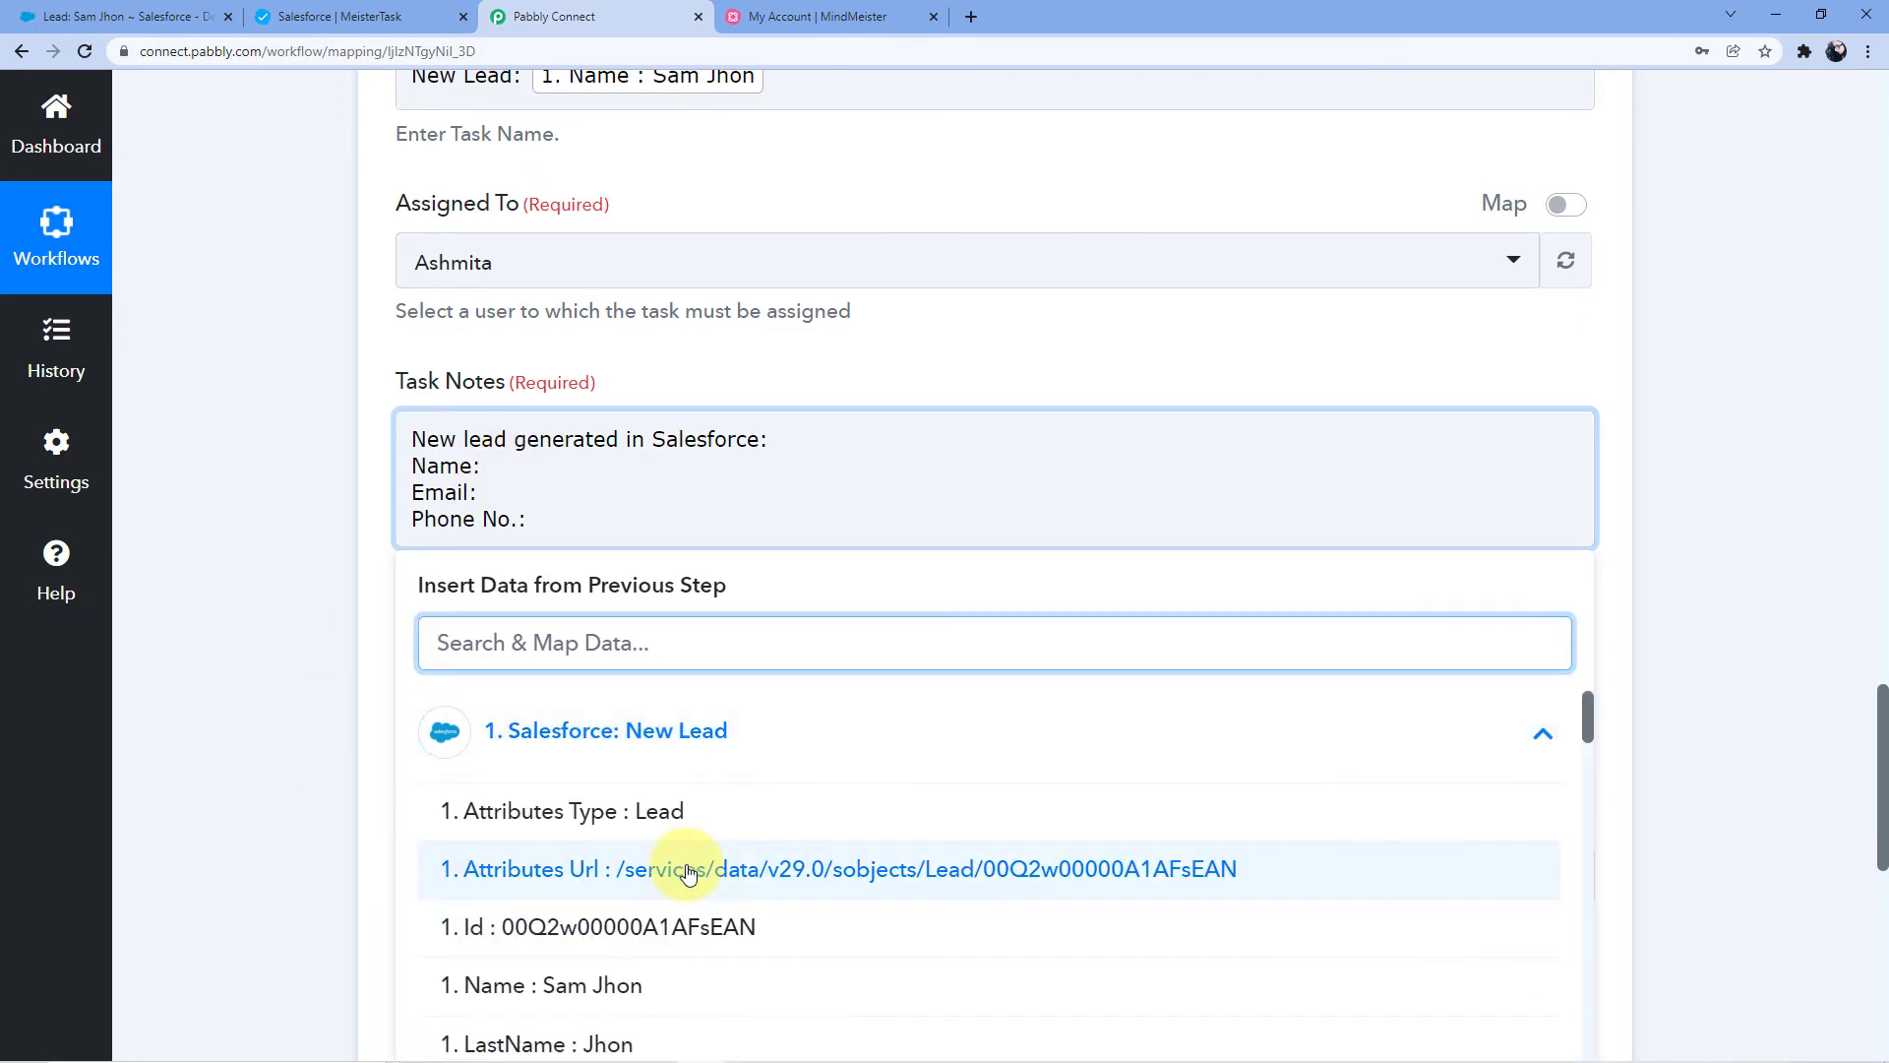
scroll(689, 873, "down", 3)
scroll(493, 827, "up", 1)
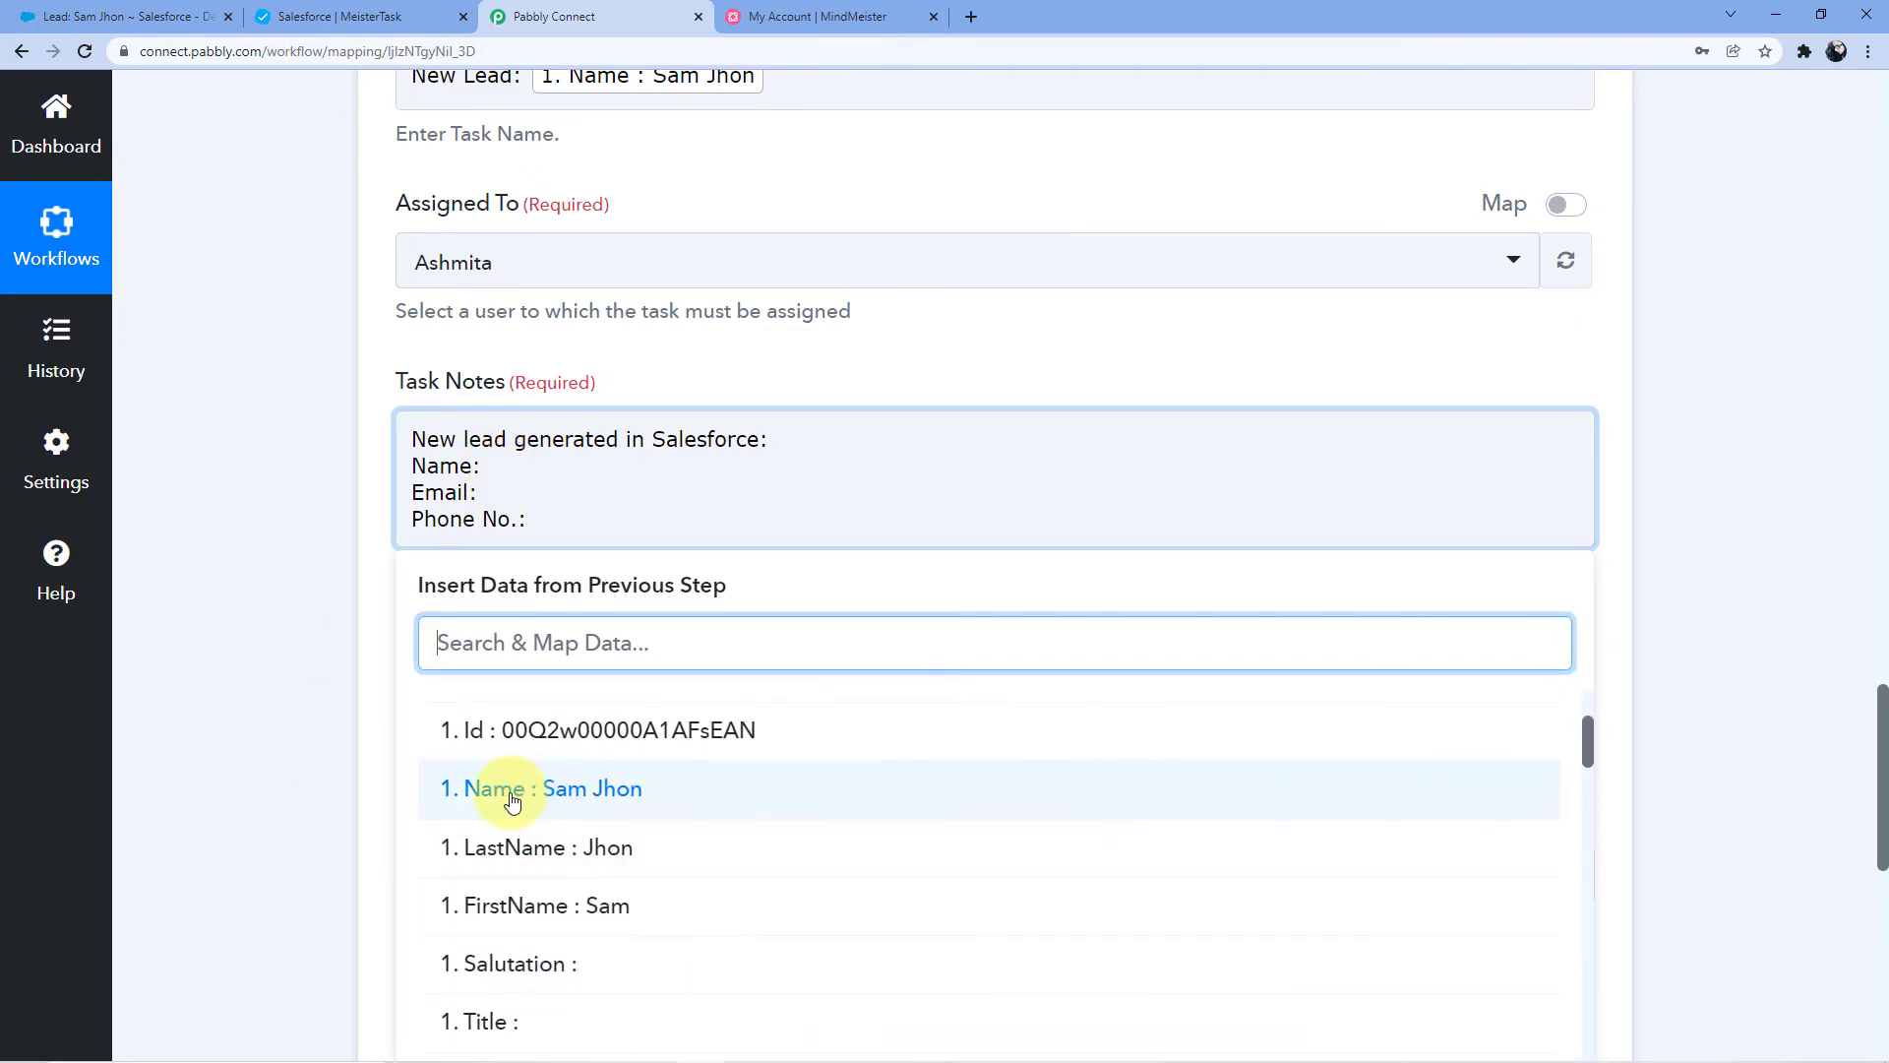
left_click(511, 799)
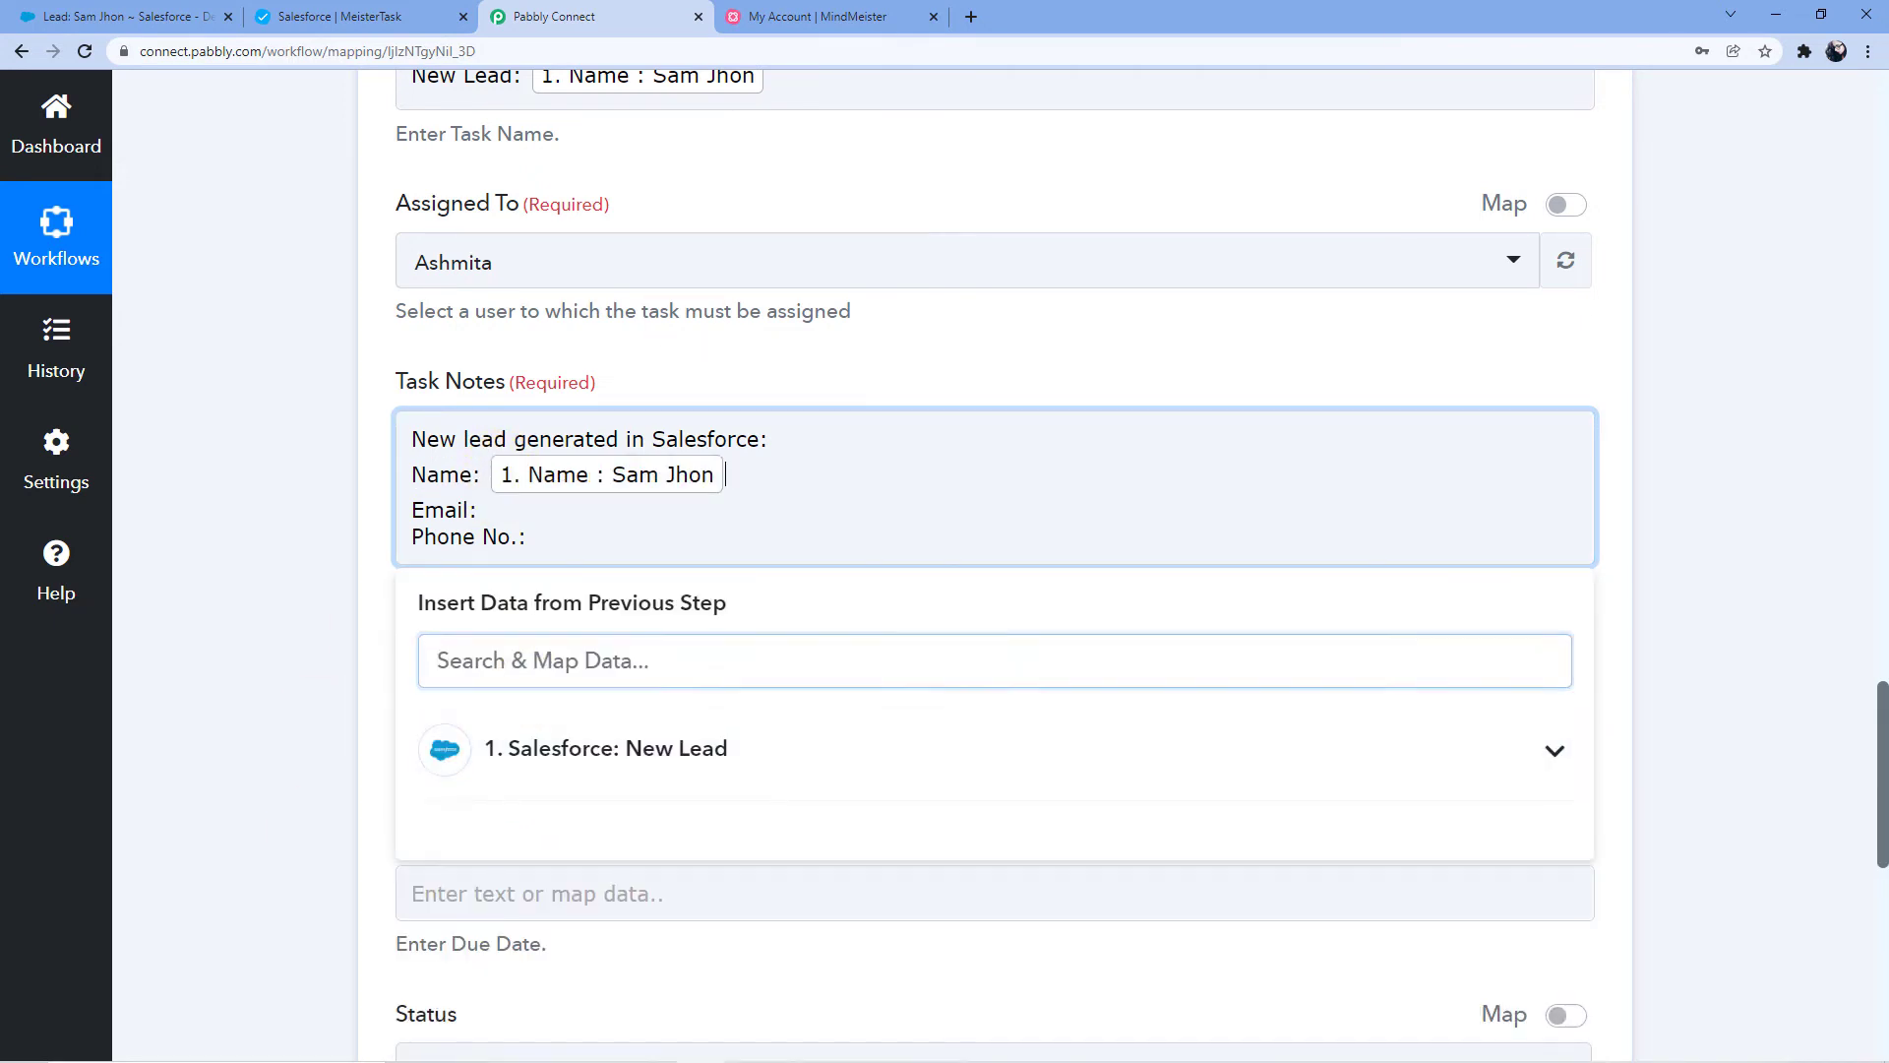
Map the Salesforce lead's Email field after the "Email:" label in Task Notes.
left_click(481, 509)
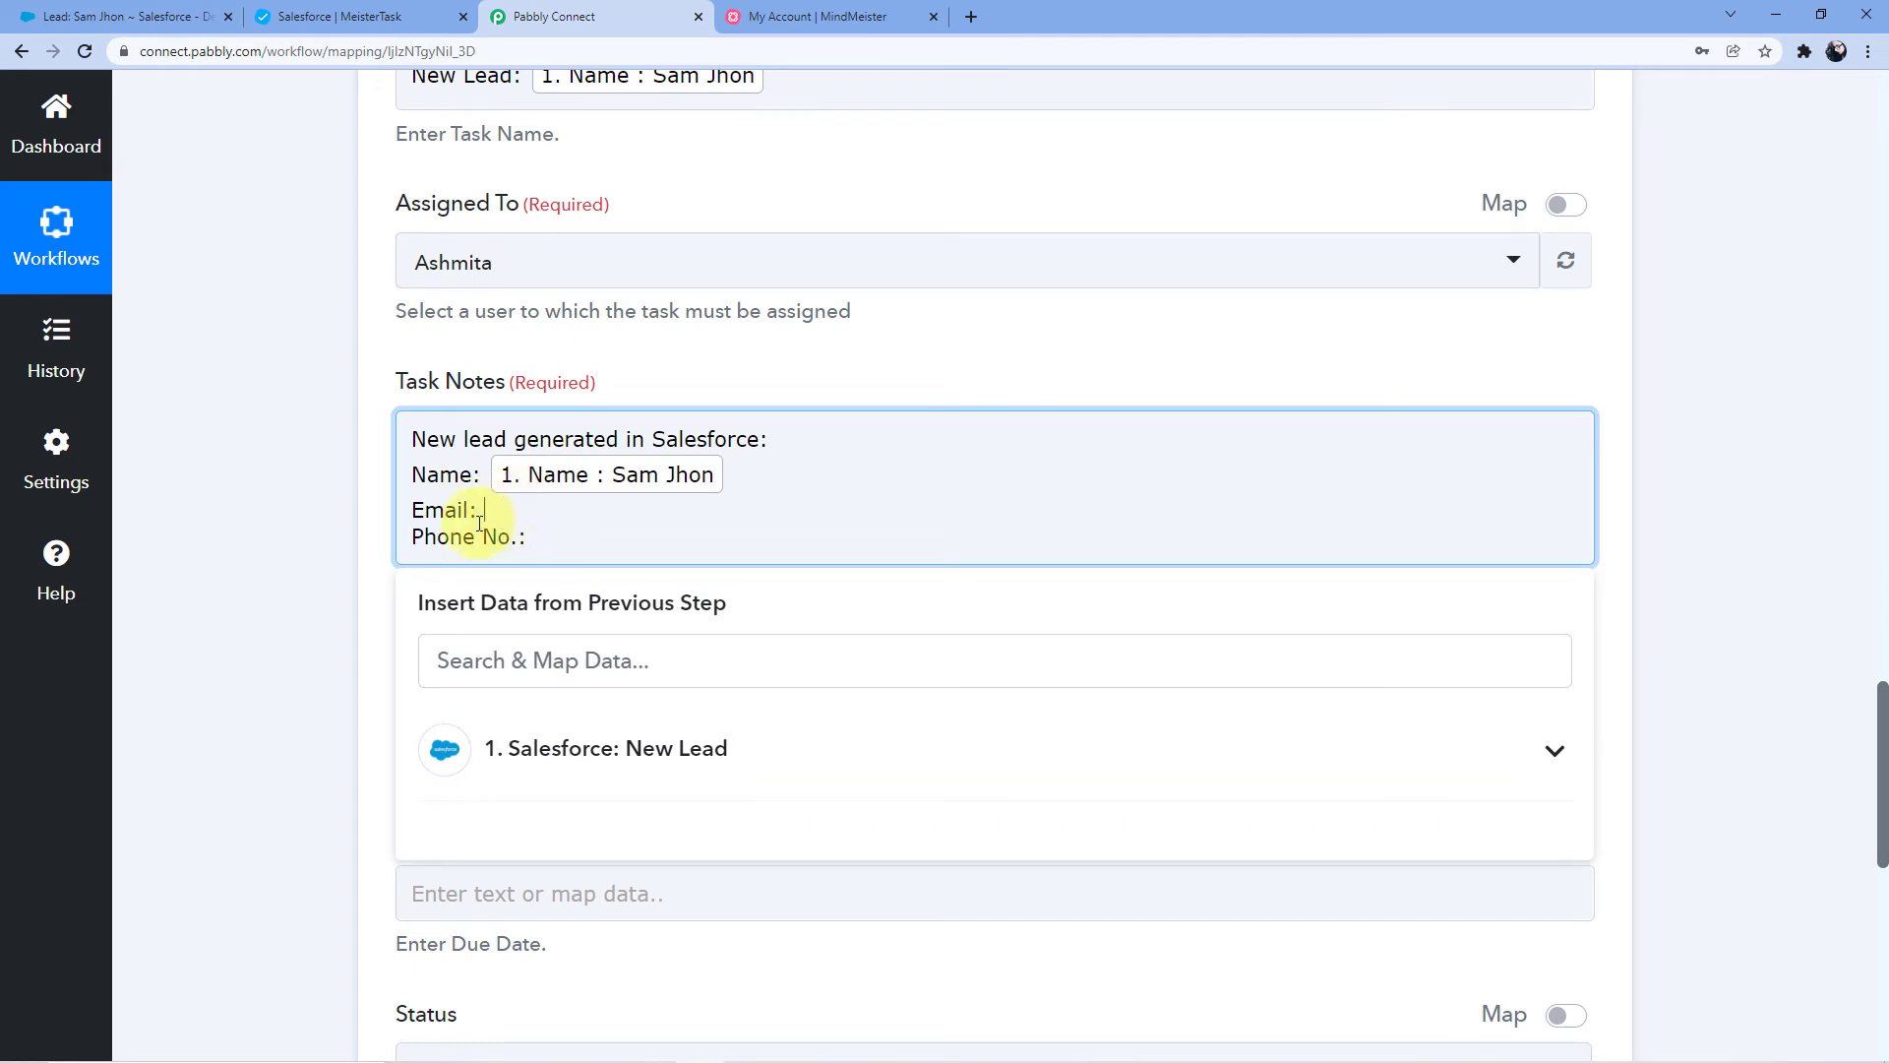
scroll(610, 539, "down", 2)
left_click(632, 548)
scroll(679, 710, "down", 3)
scroll(679, 711, "down", 6)
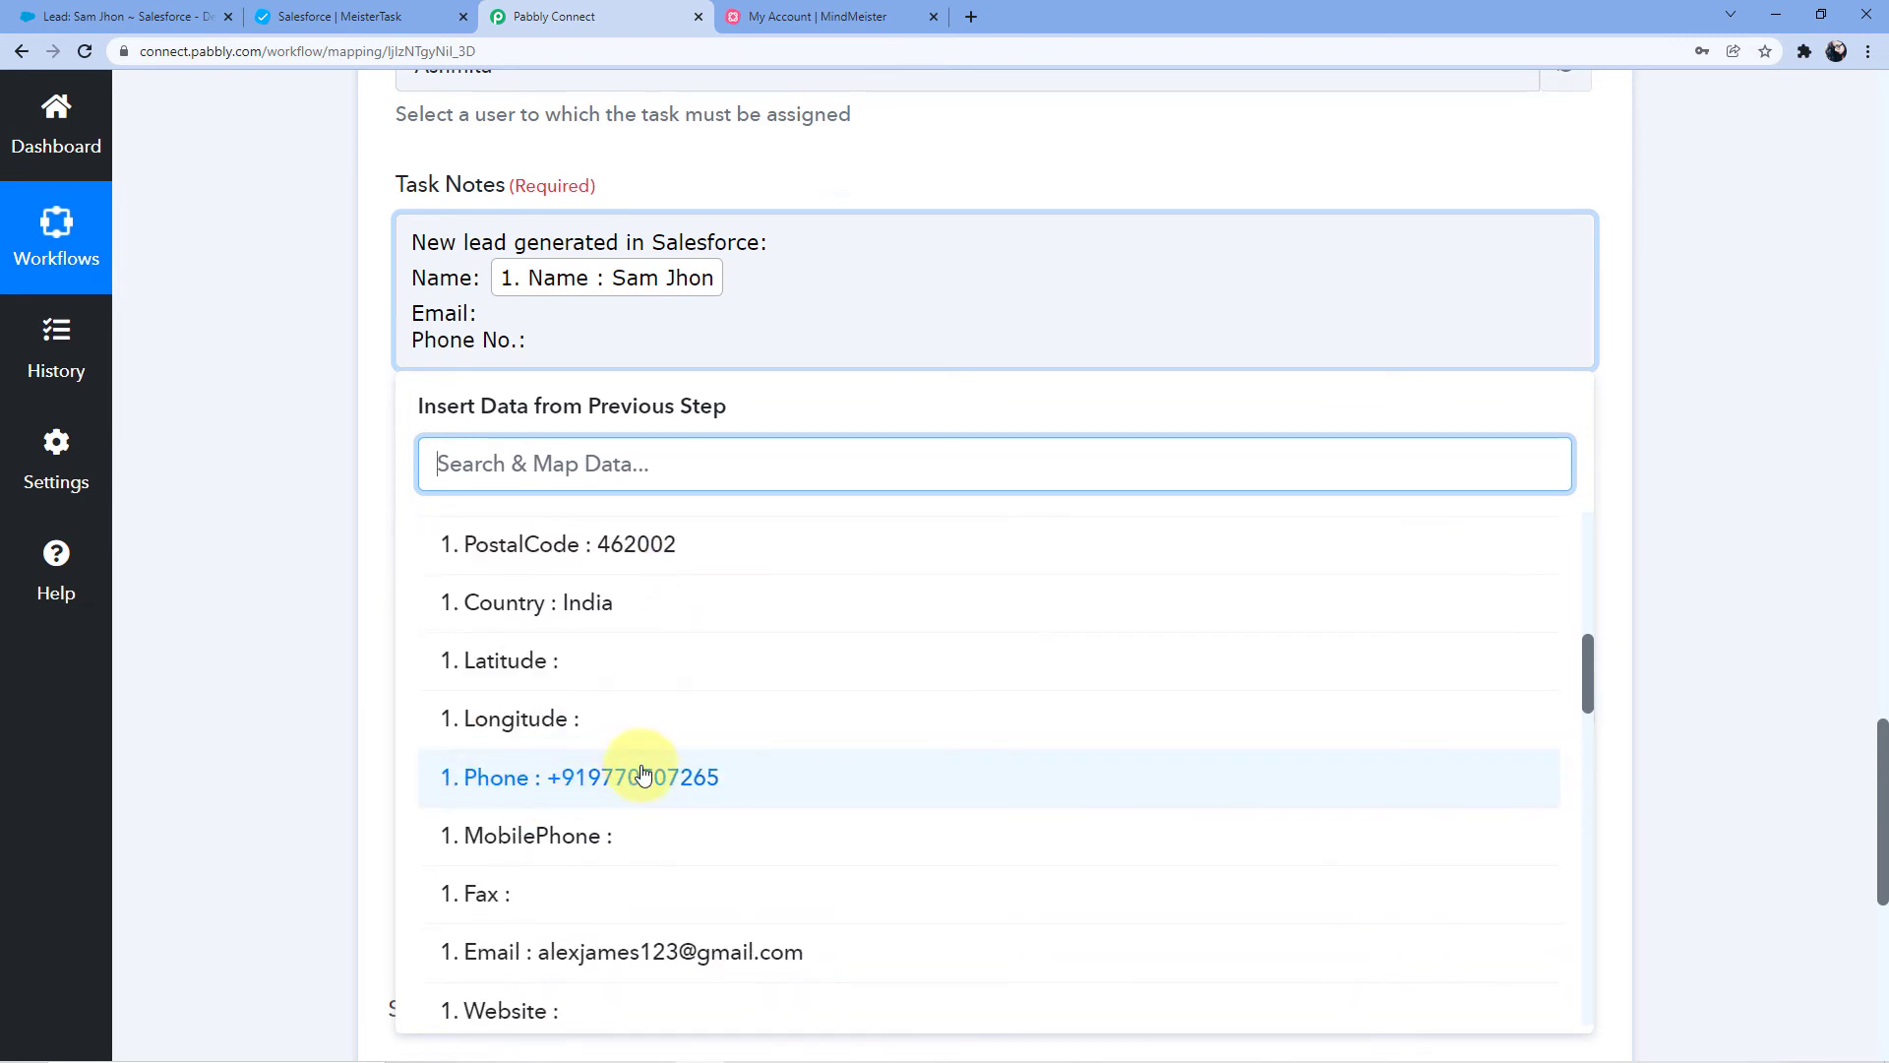
left_click(623, 854)
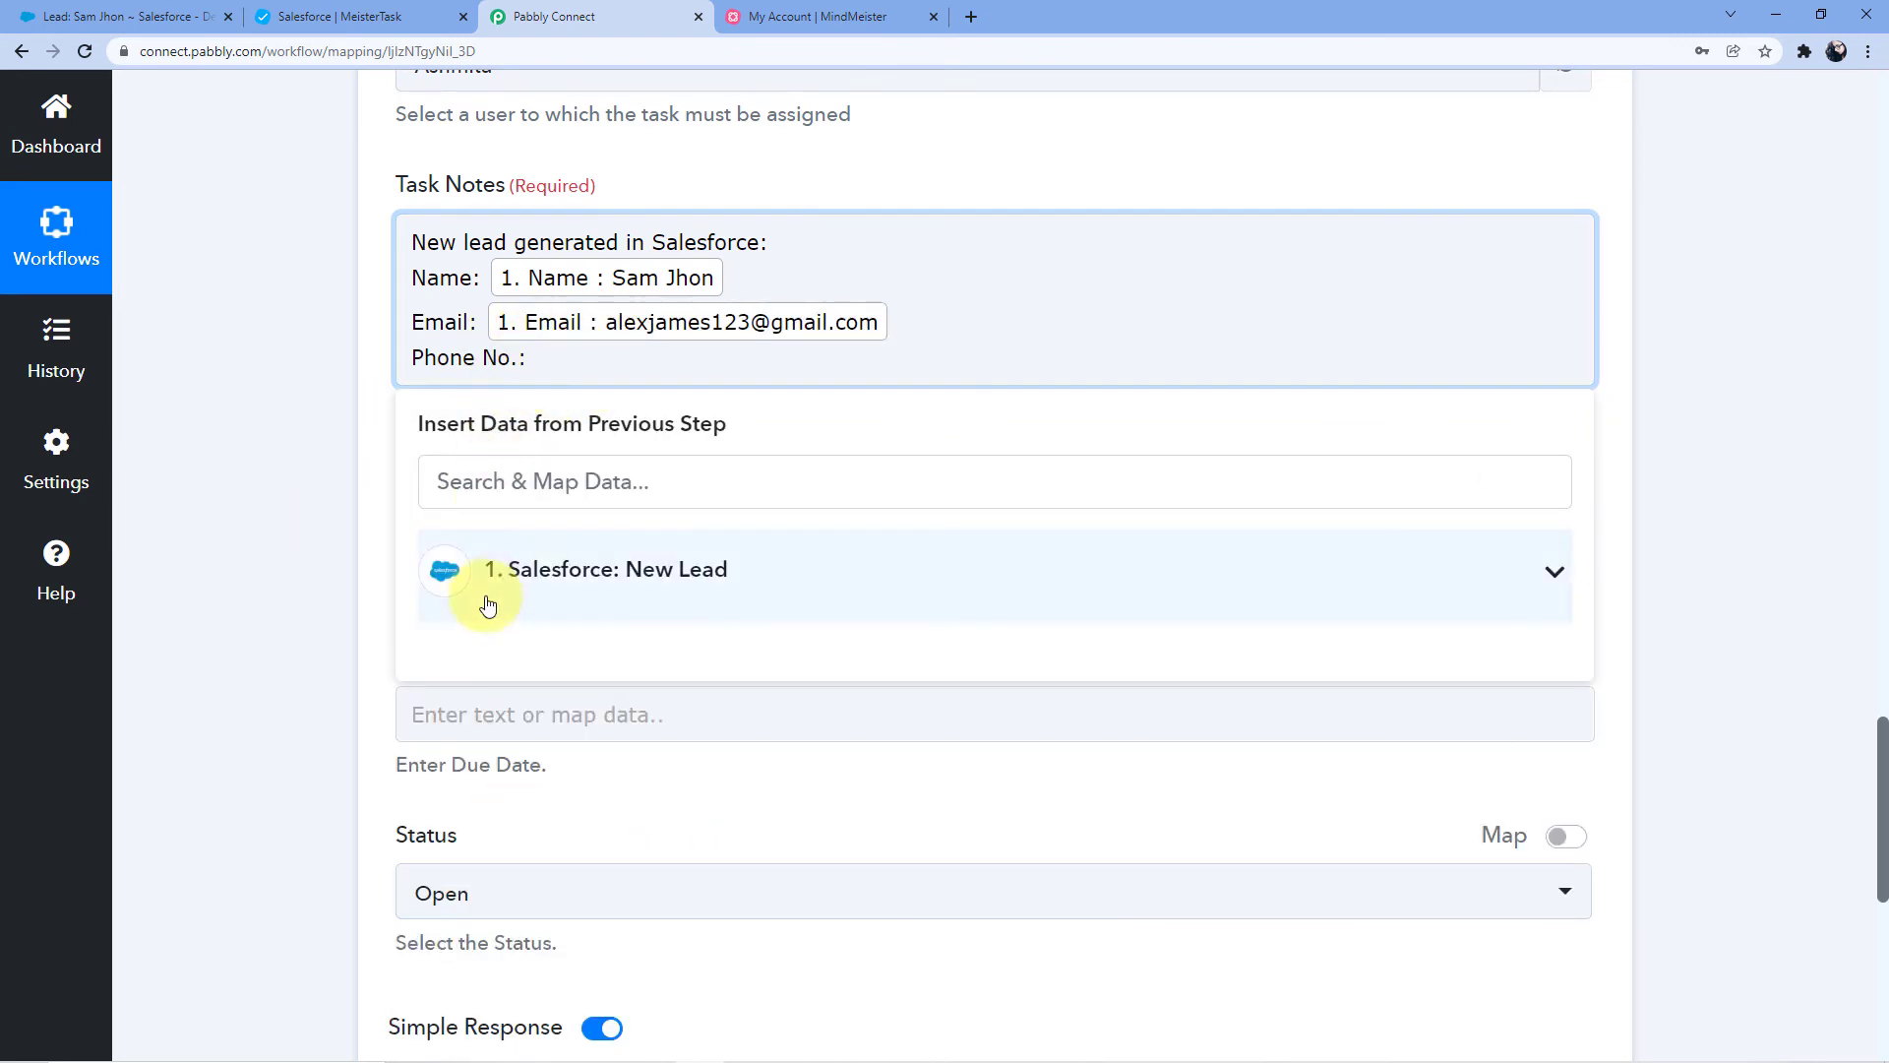
Map the Salesforce lead's Phone field after the "Phone No.:" label in Task Notes and close the data list.
left_click(590, 567)
scroll(565, 763, "down", 8)
scroll(577, 759, "up", 2)
left_click(591, 696)
left_click(312, 642)
scroll(584, 571, "up", 3)
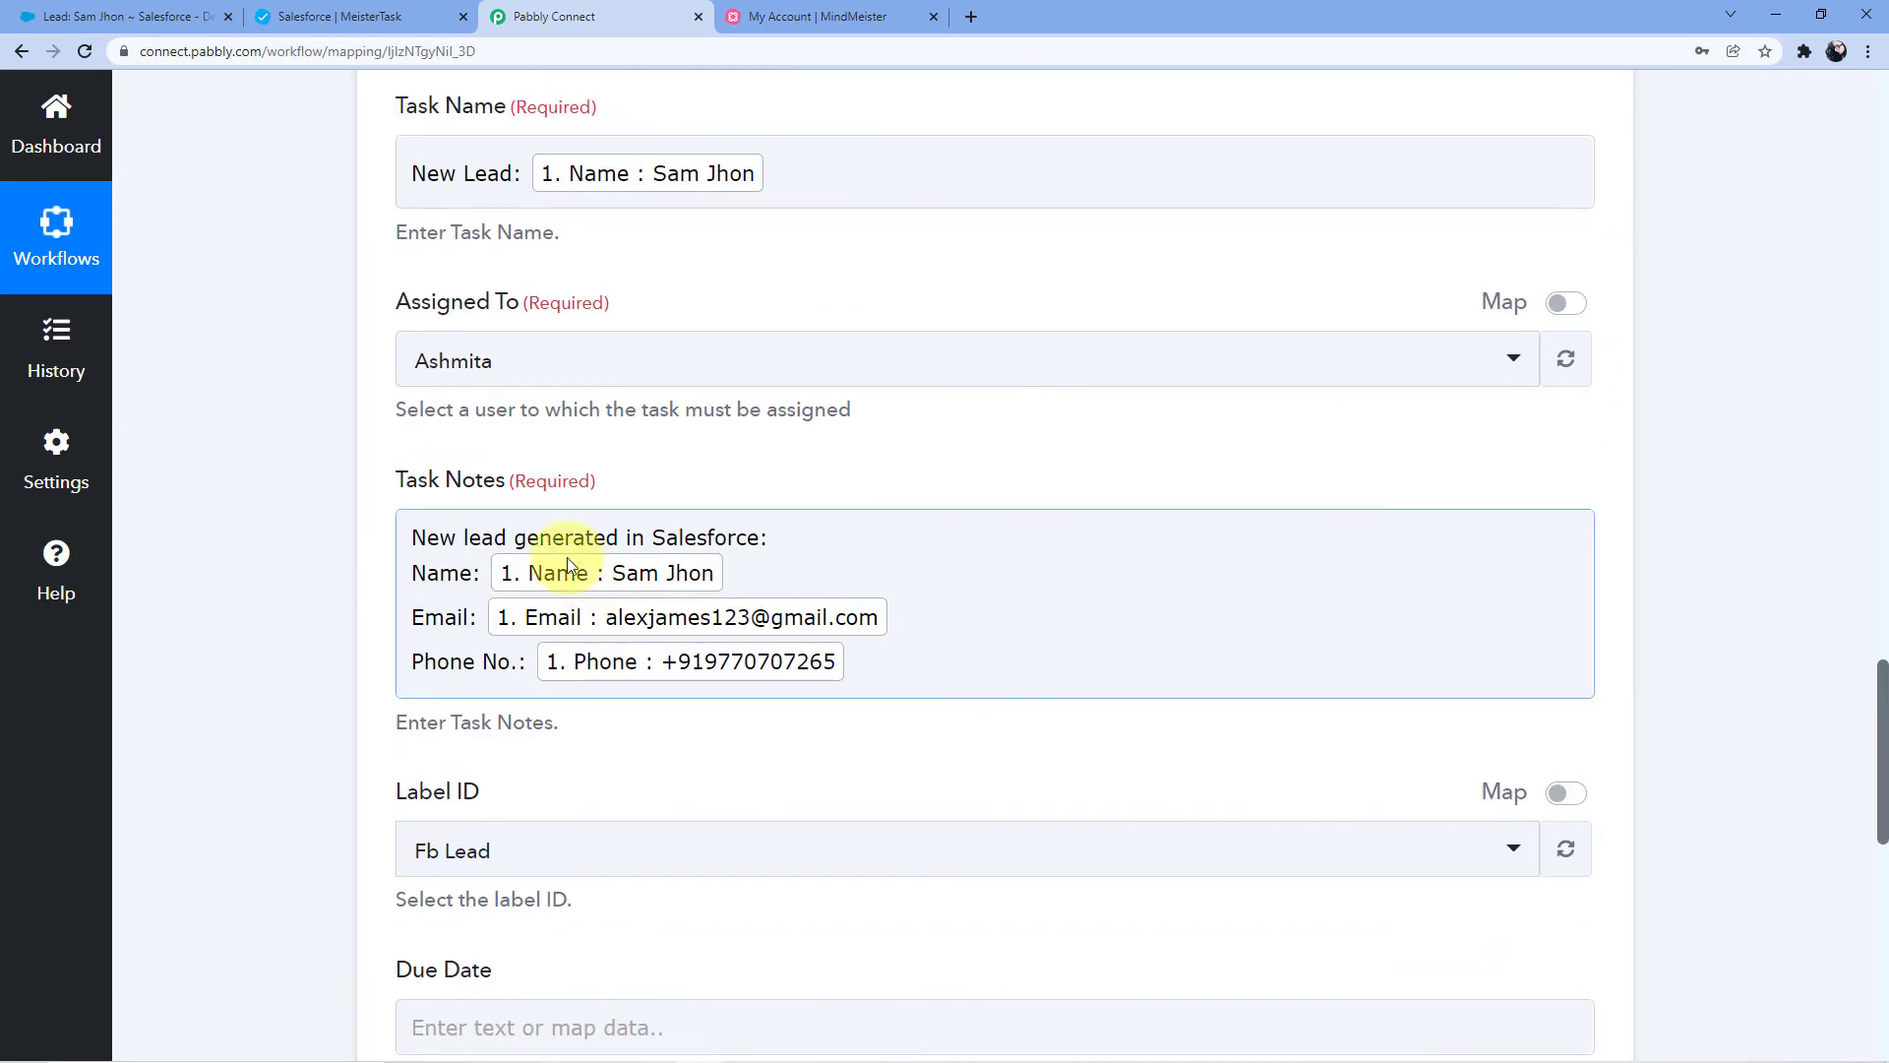
left_click(675, 286)
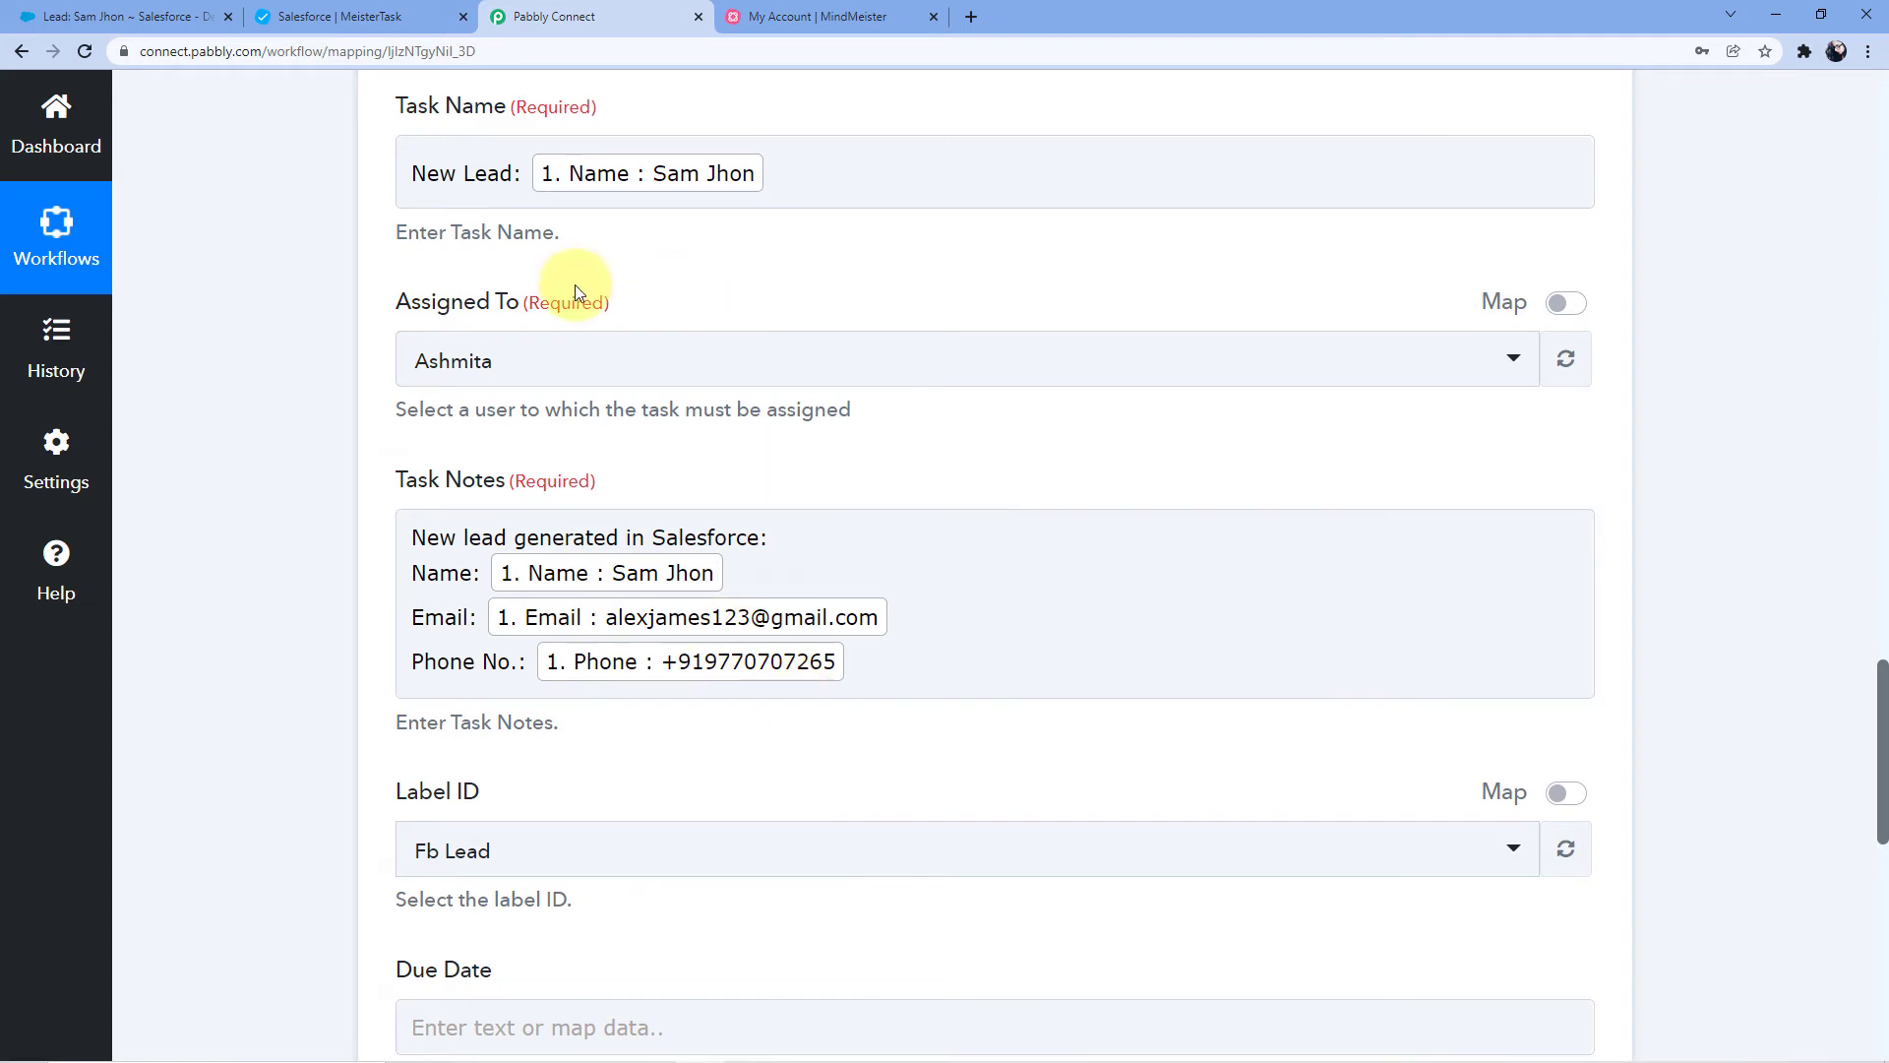
Review the Salesforce trigger's received lead data against the mapped Task Name and Task Notes of the Create Task action.
scroll(700, 303, "up", 15)
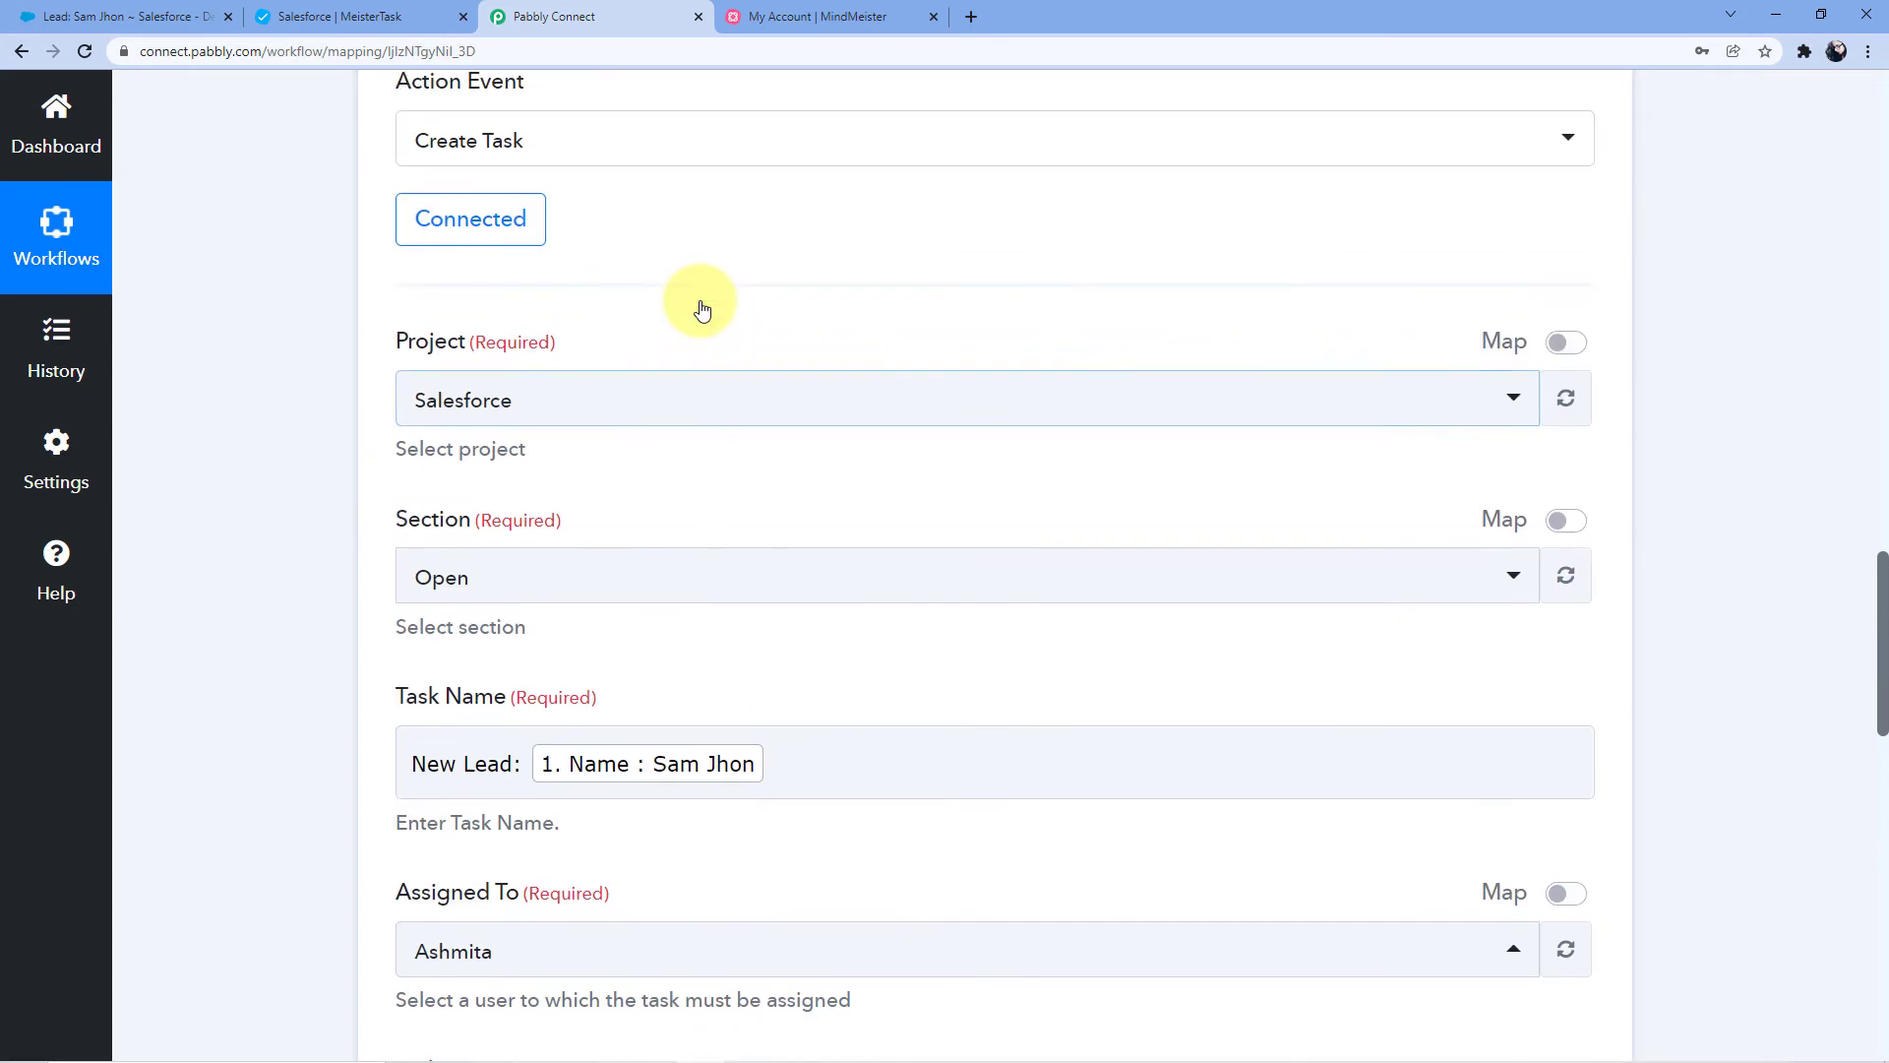
scroll(335, 406, "up", 4)
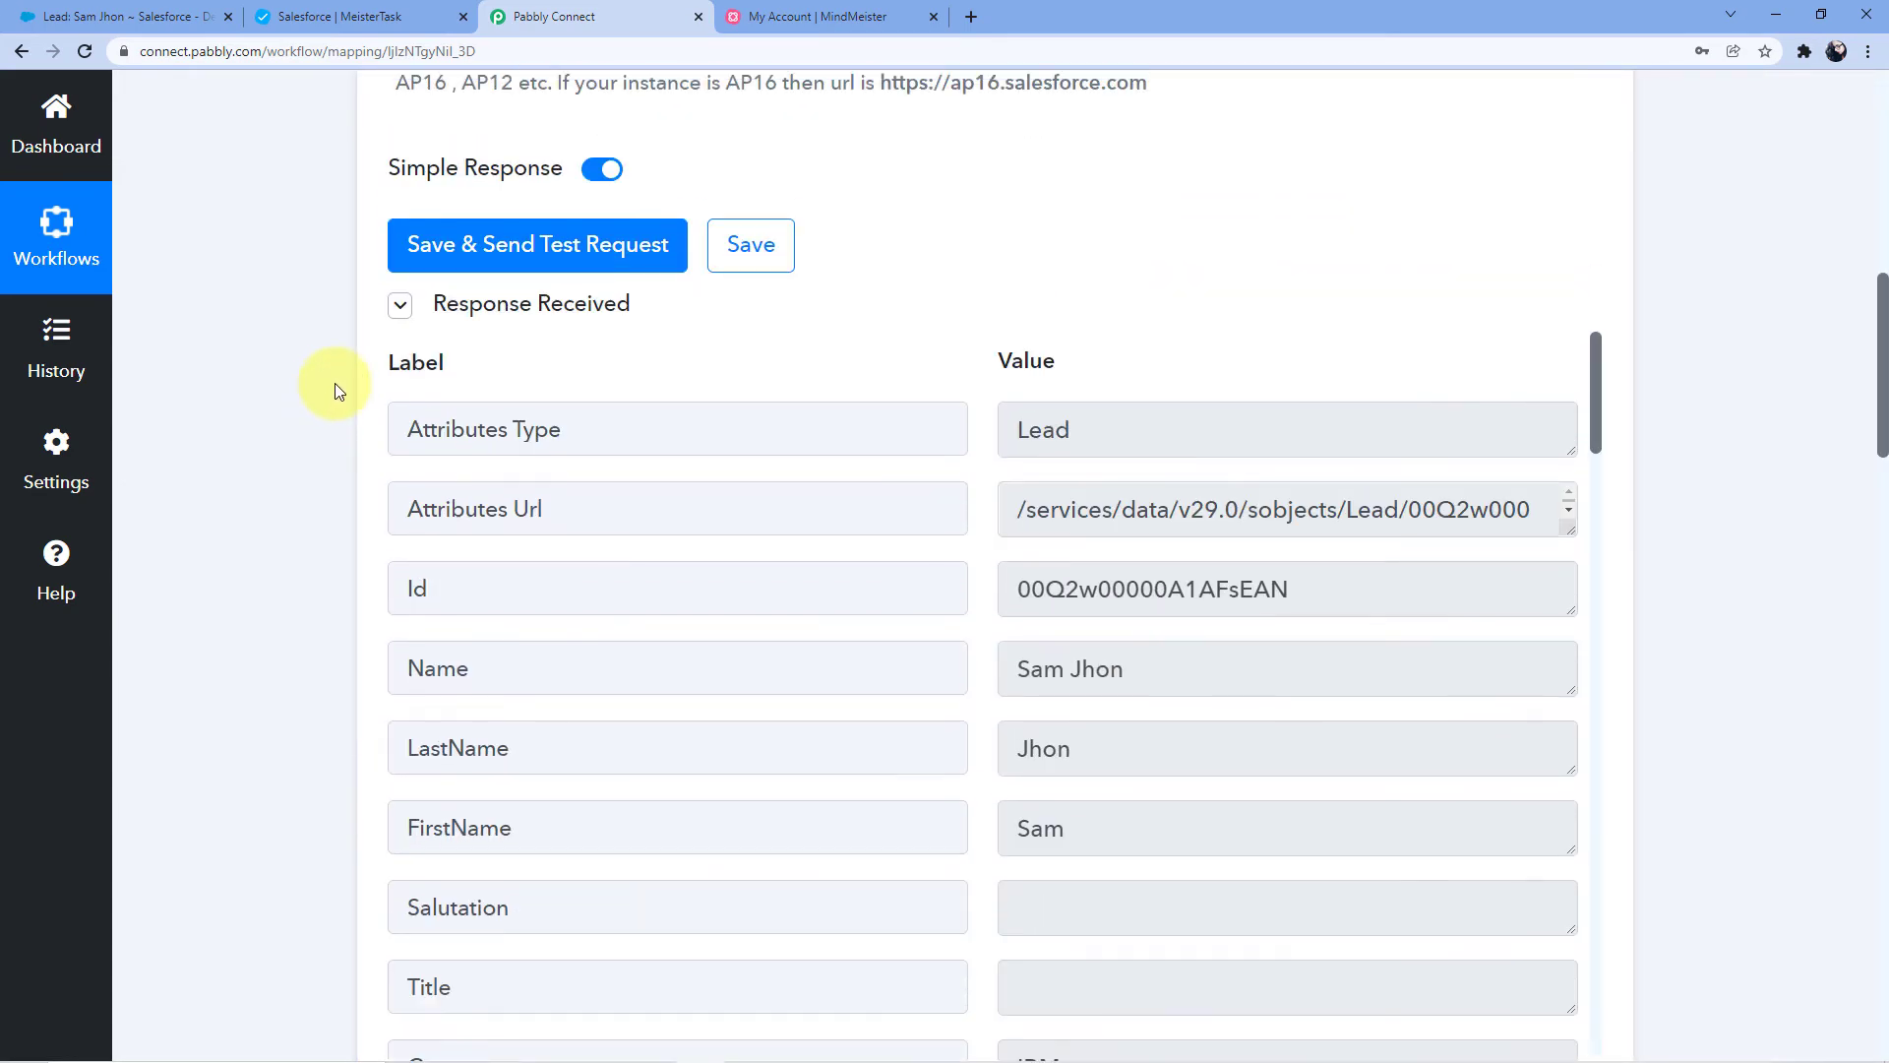
scroll(262, 636, "down", 1)
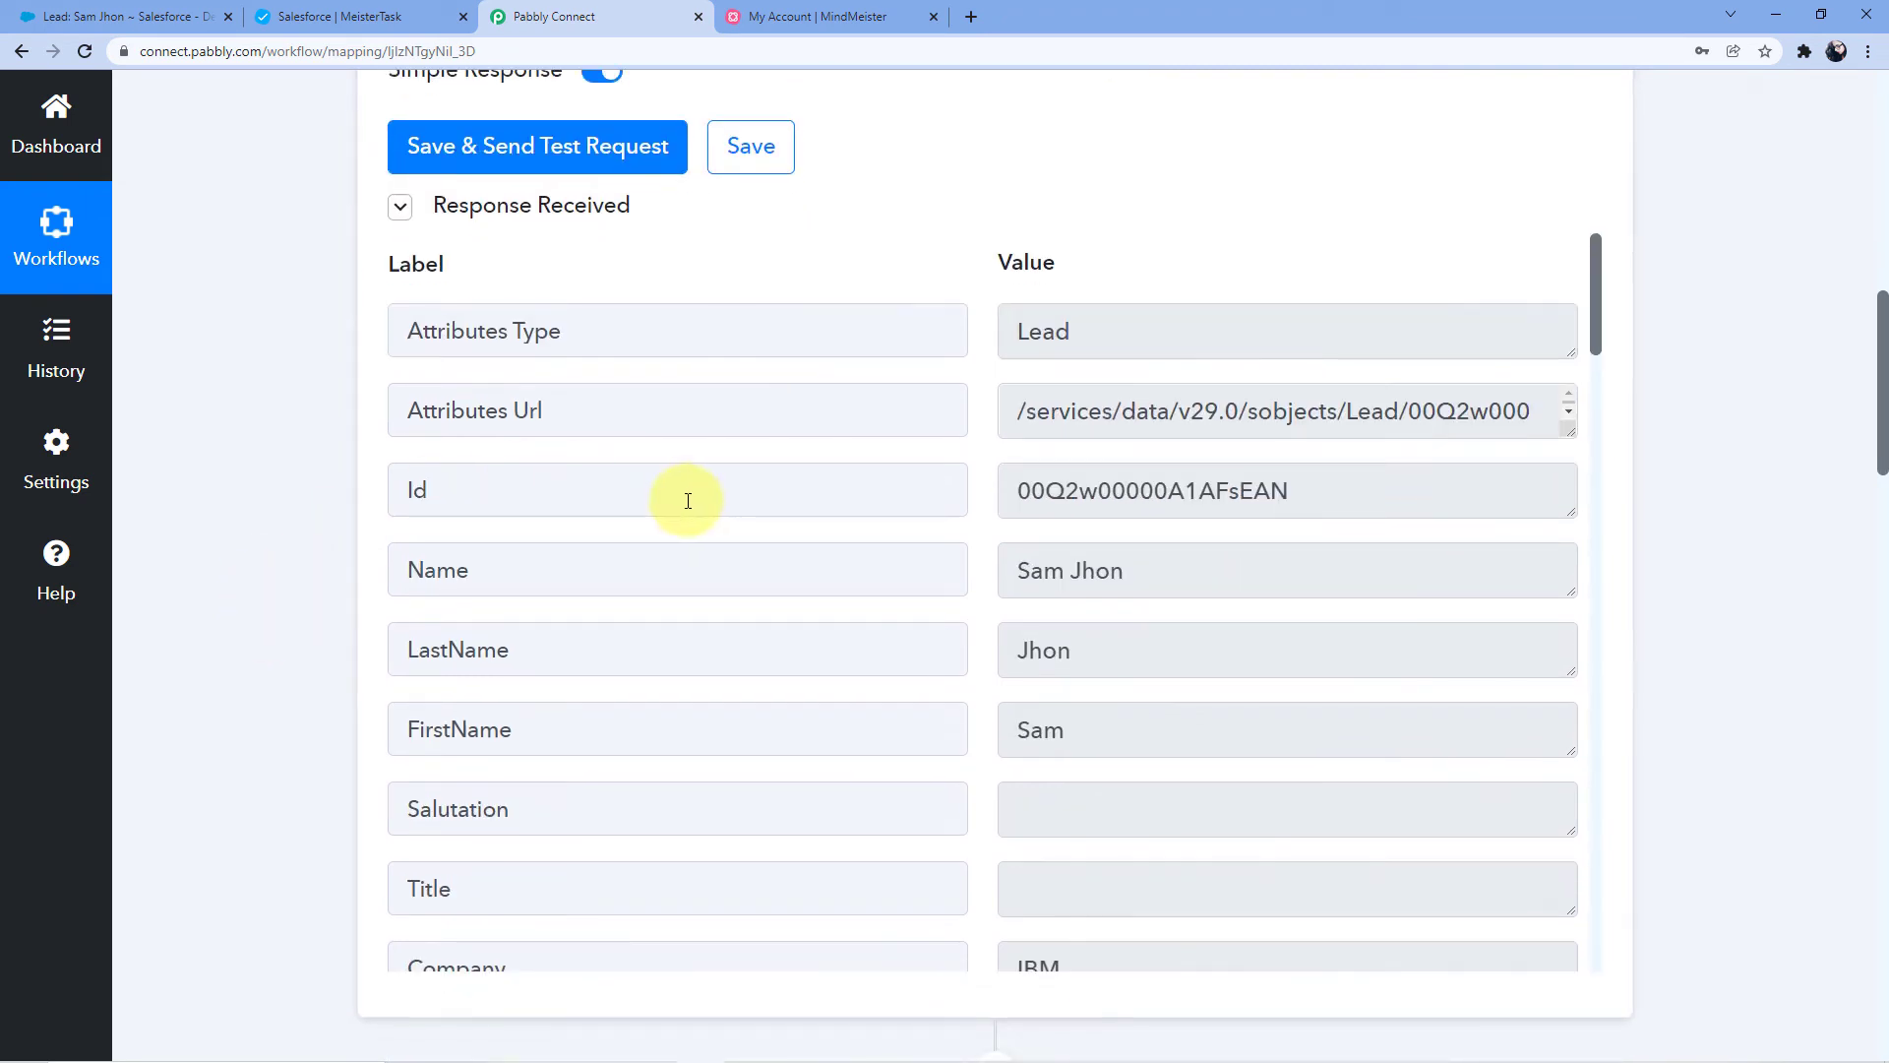
scroll(779, 547, "down", 5)
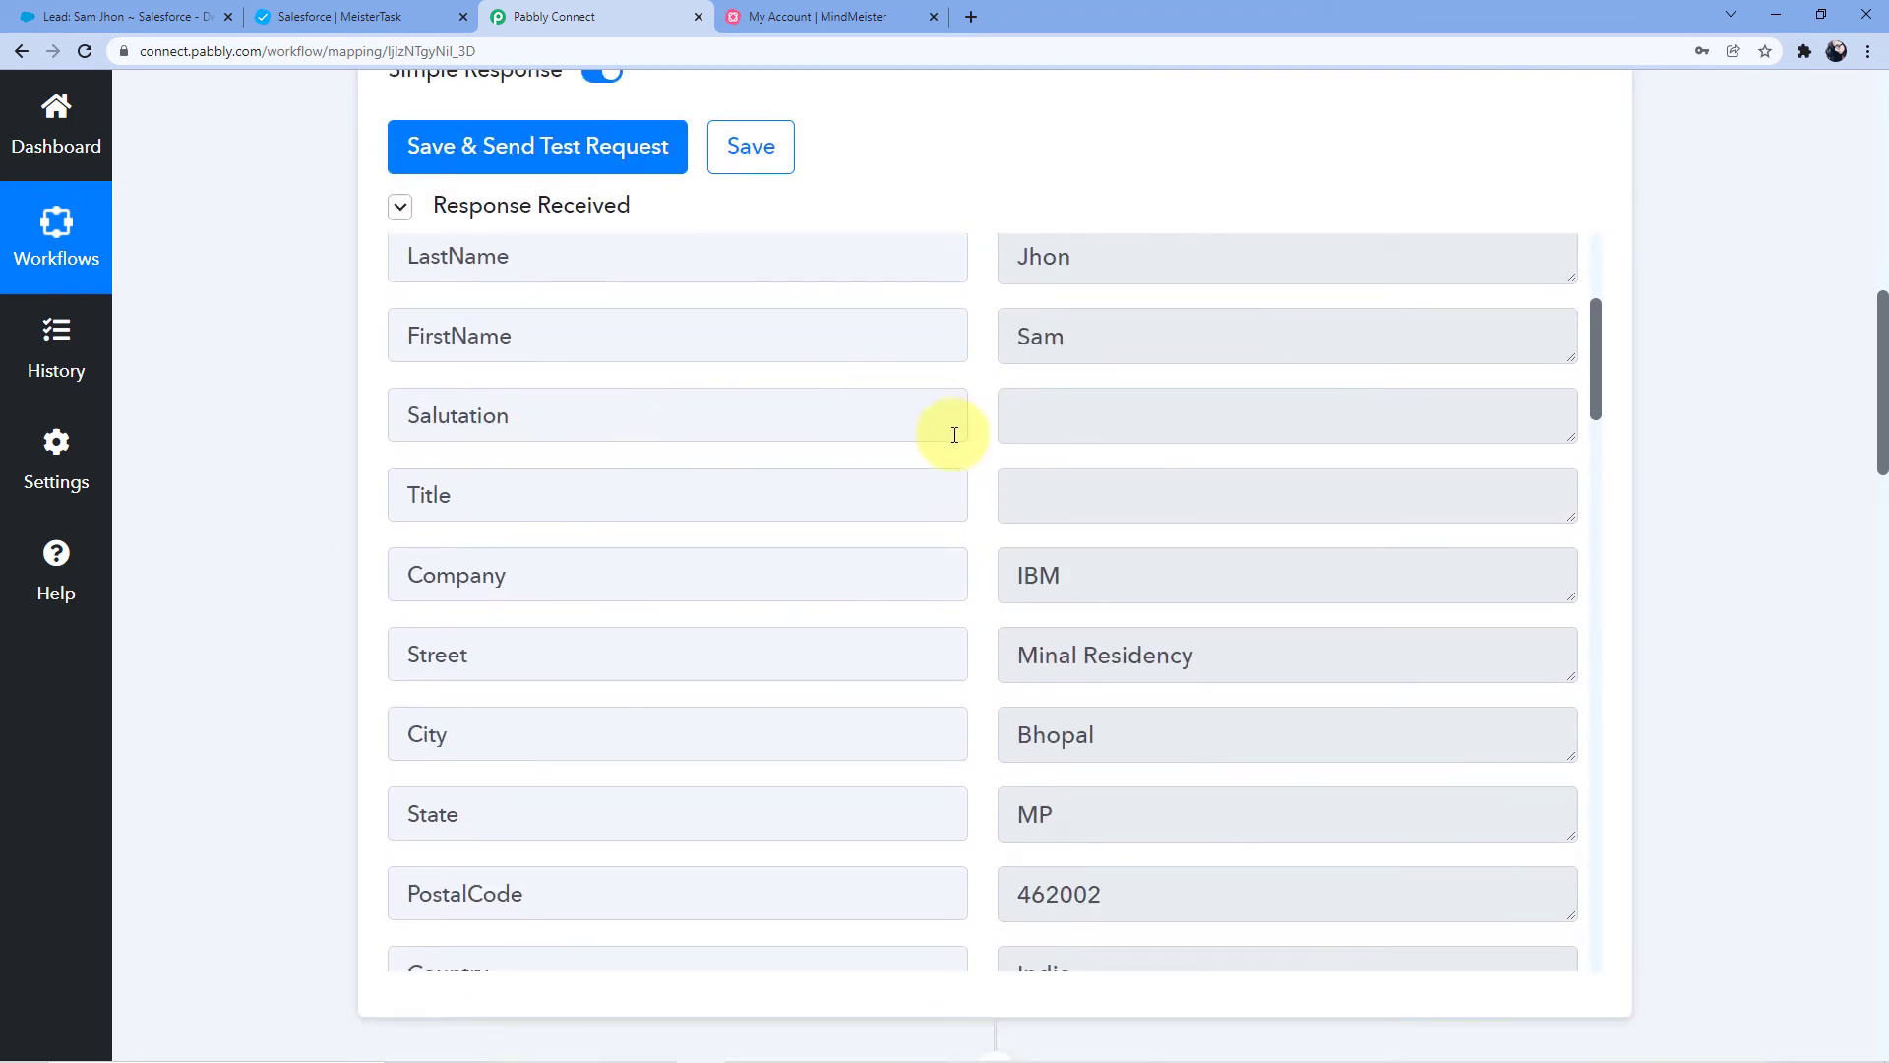
scroll(295, 455, "down", 13)
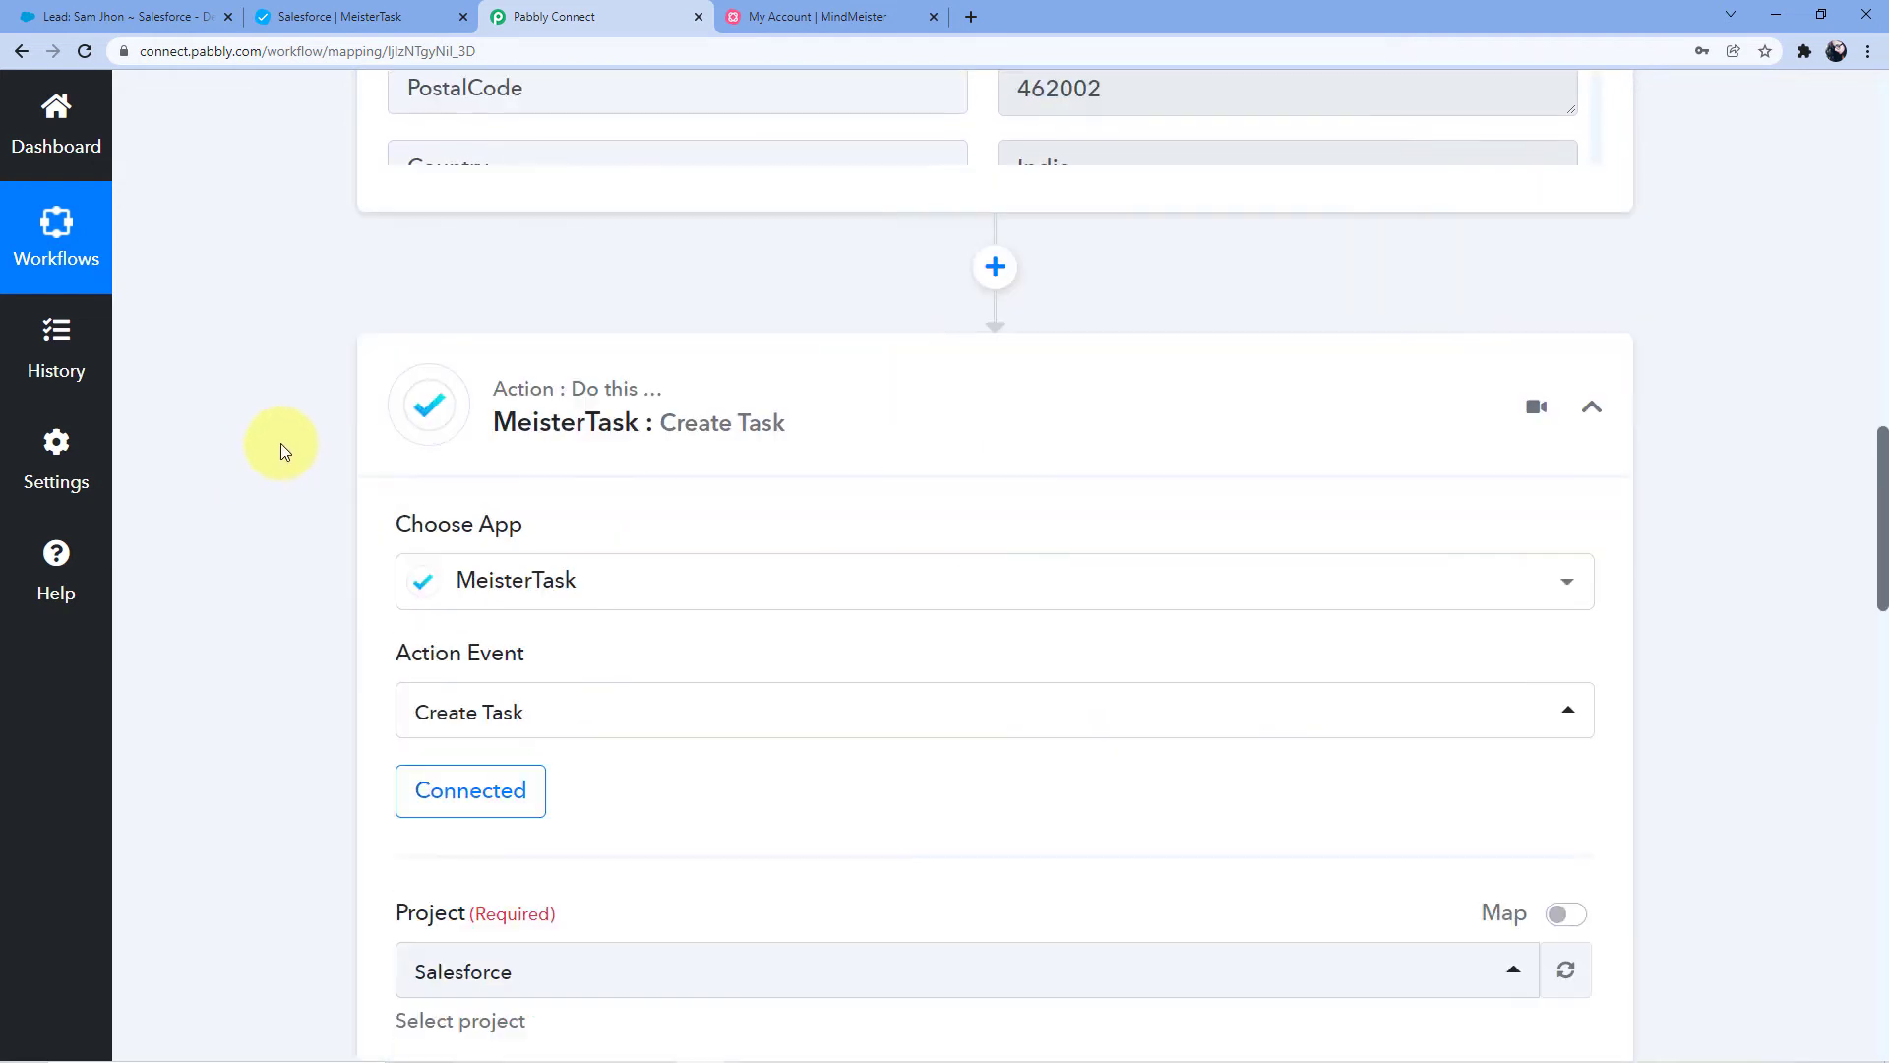
scroll(280, 443, "down", 5)
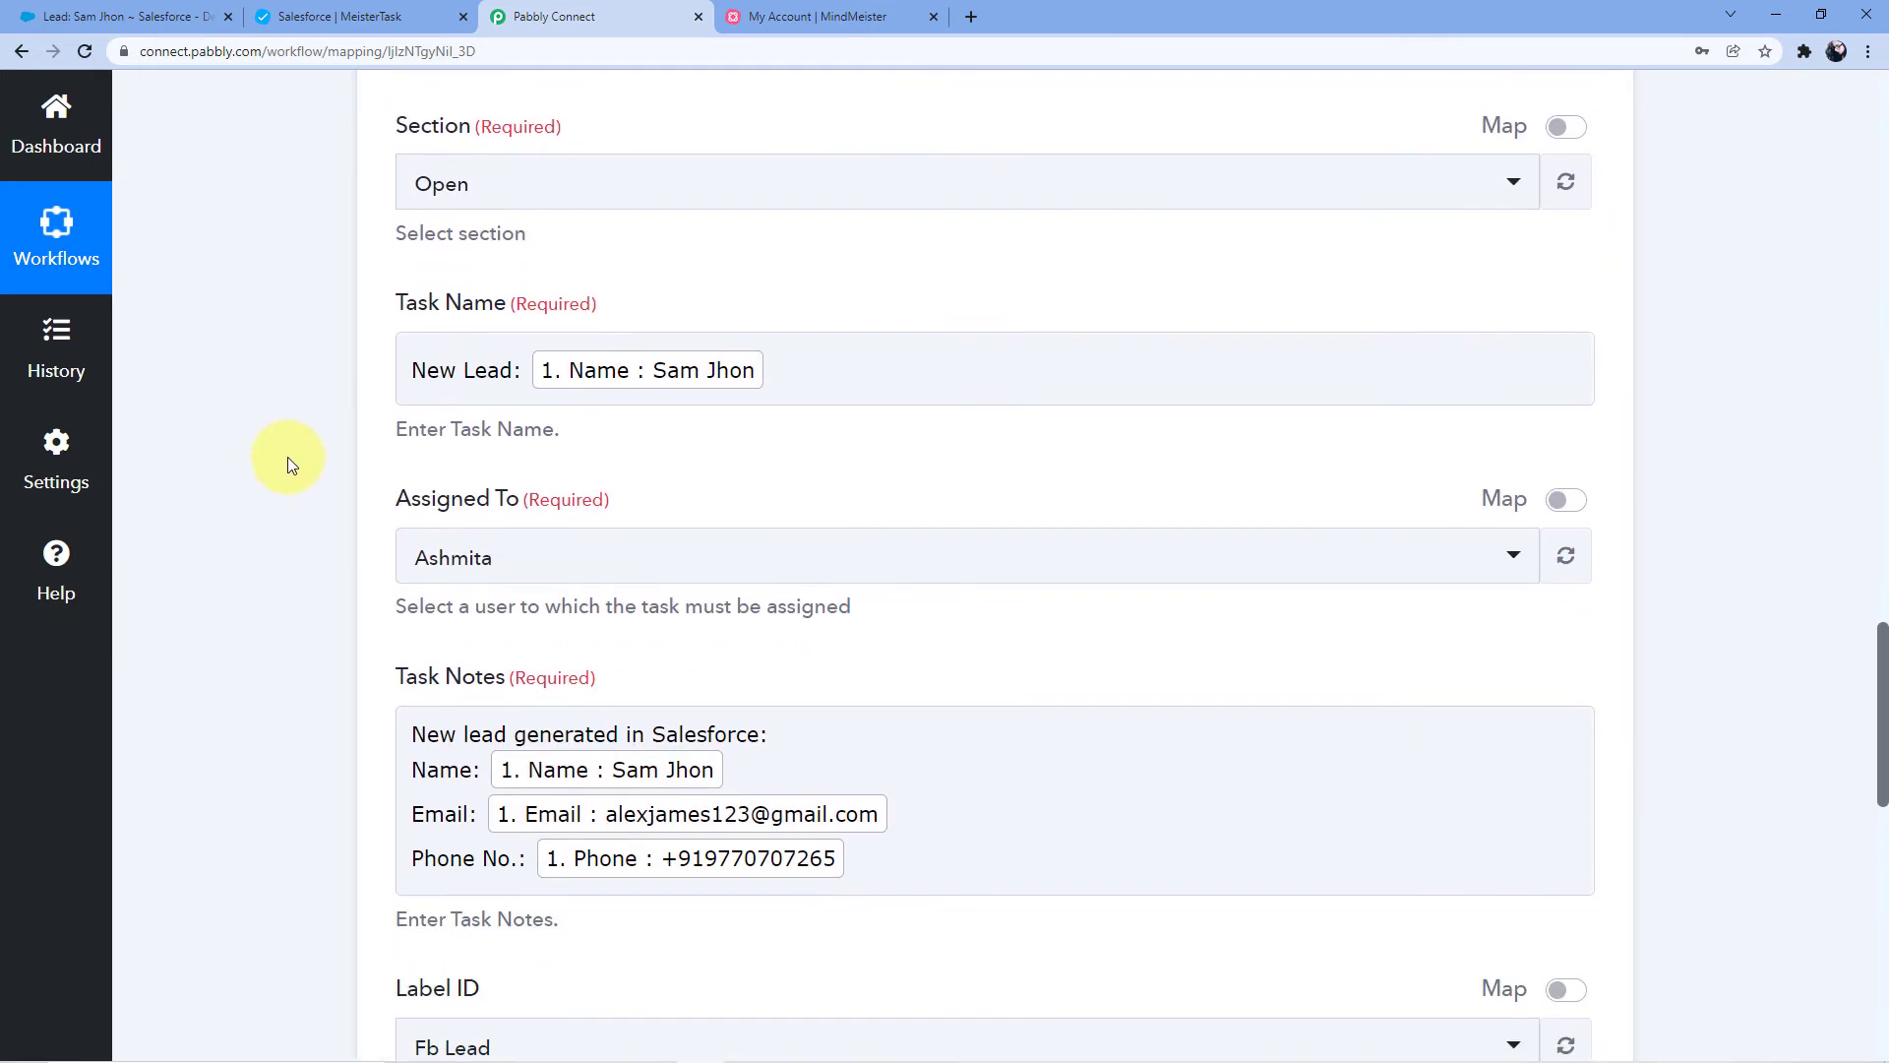
scroll(286, 455, "down", 2)
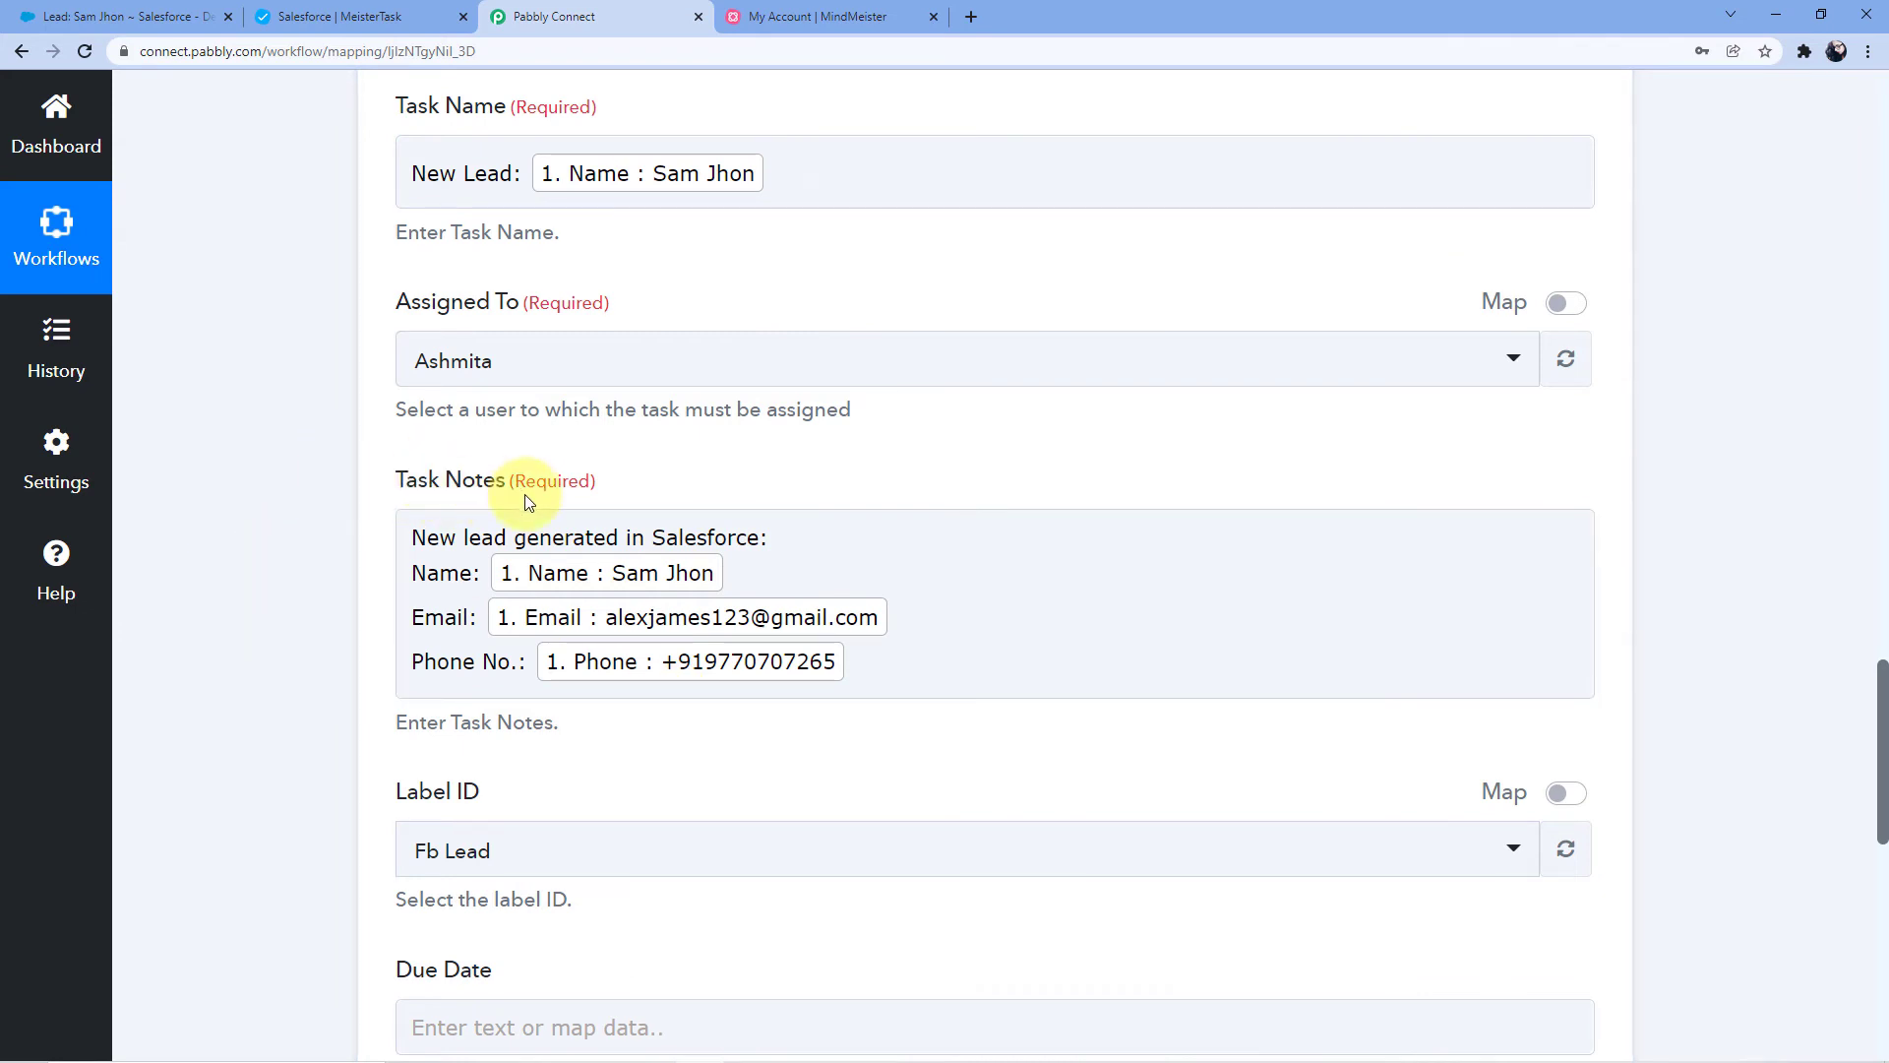
scroll(686, 475, "down", 2)
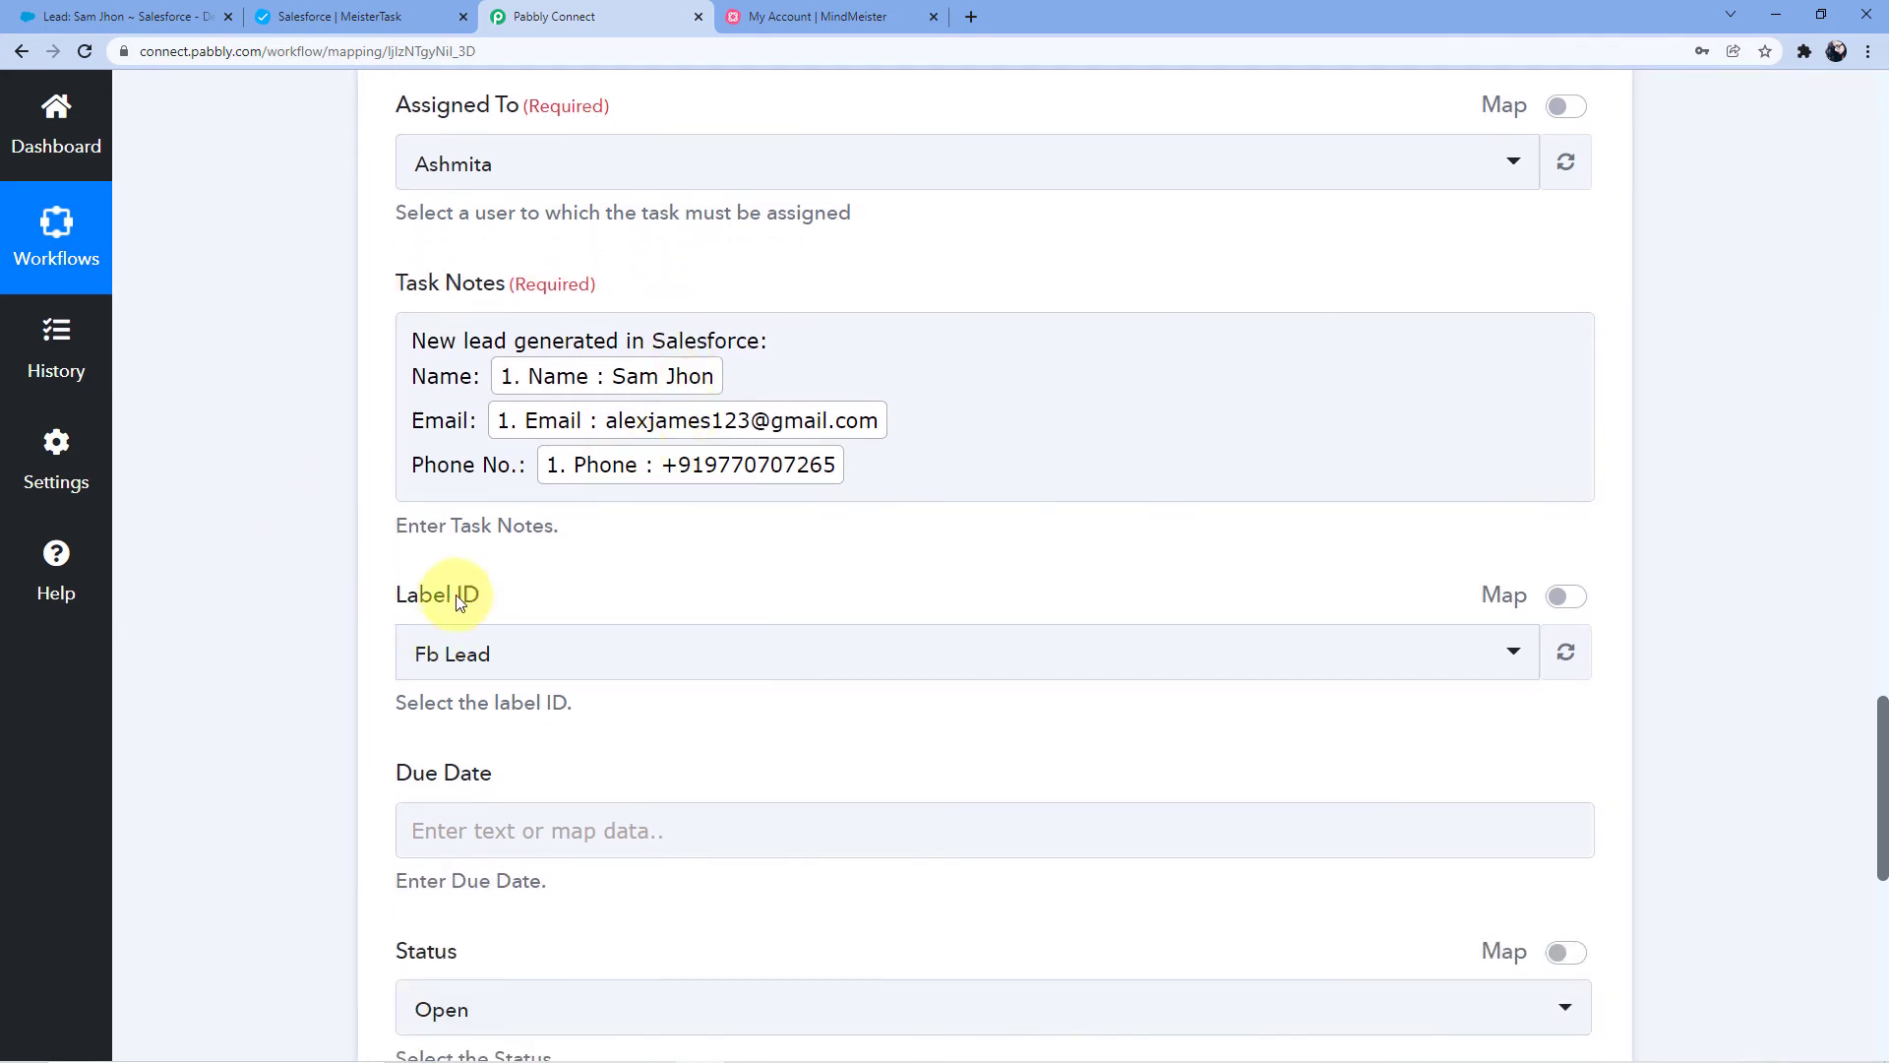
Set the Create Task action's Label ID to Salesforce Lead.
scroll(552, 552, "down", 2)
left_click(568, 453)
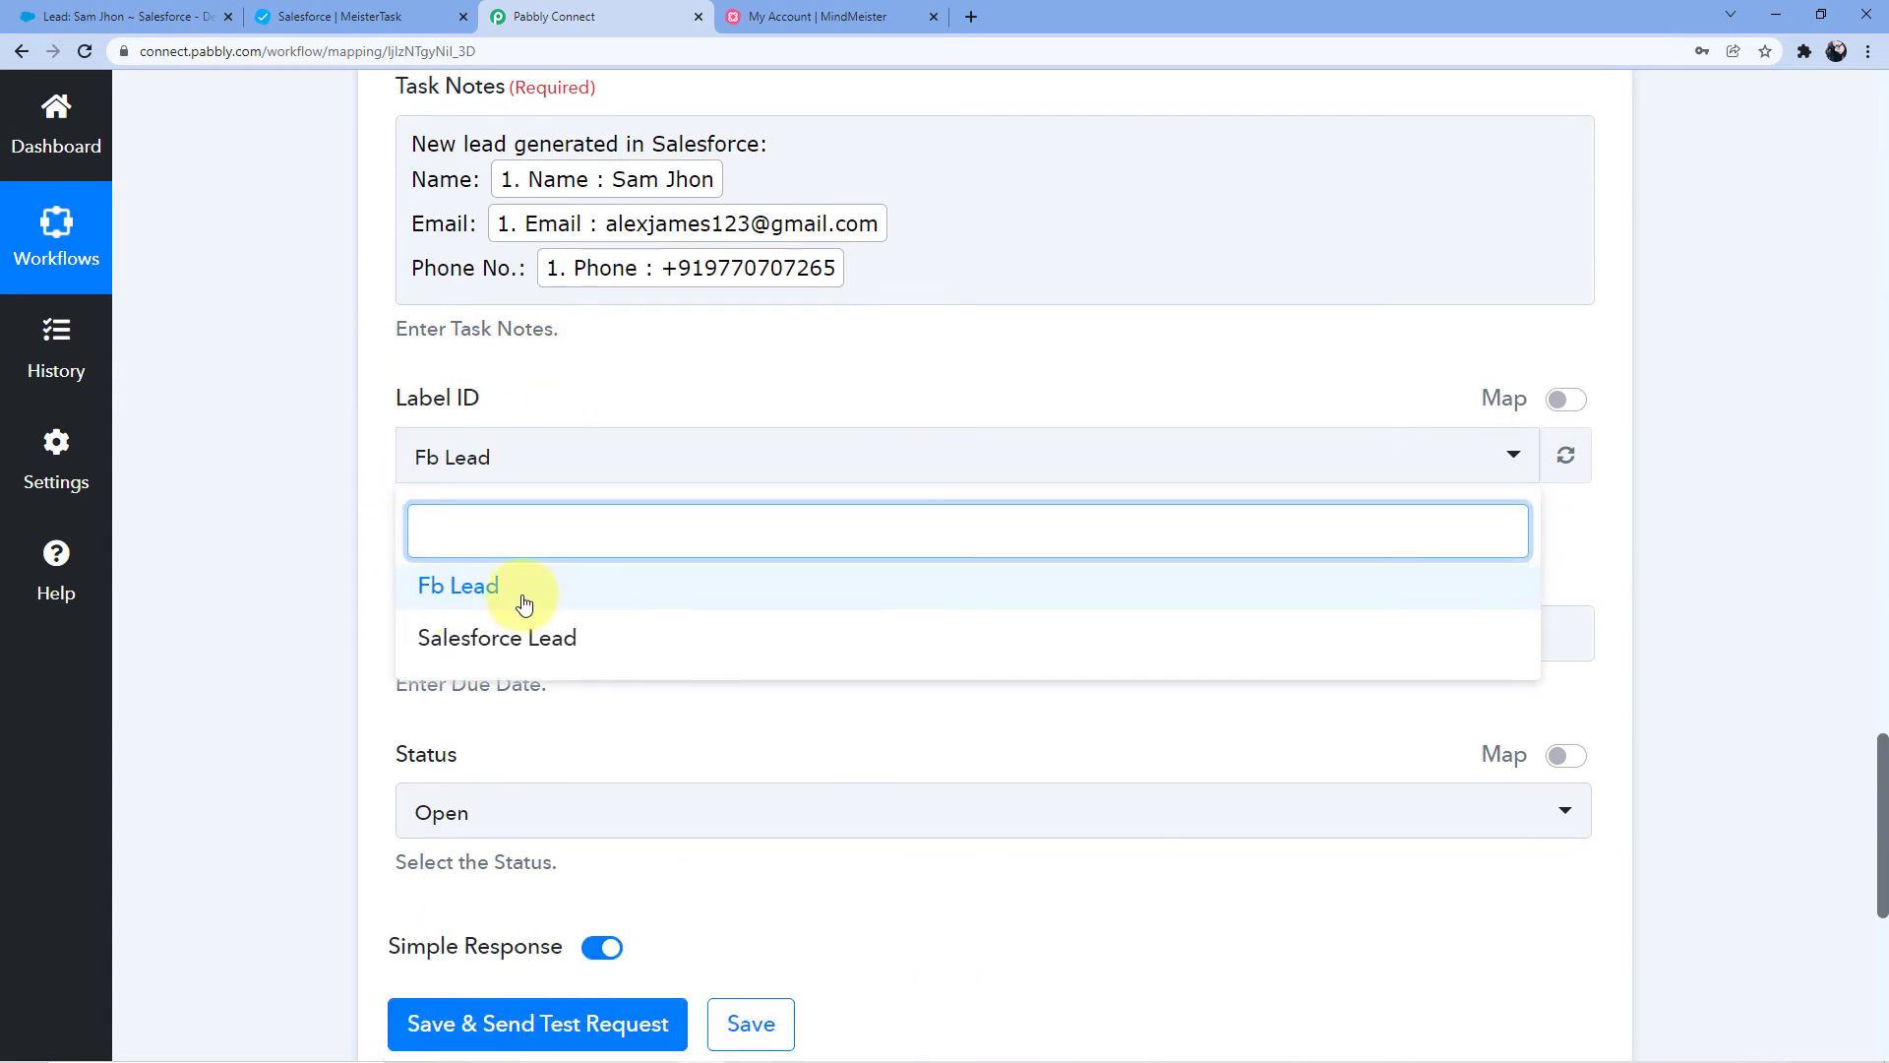
left_click(498, 640)
Save the MeisterTask Create Task action and send its test request.
scroll(583, 565, "down", 1)
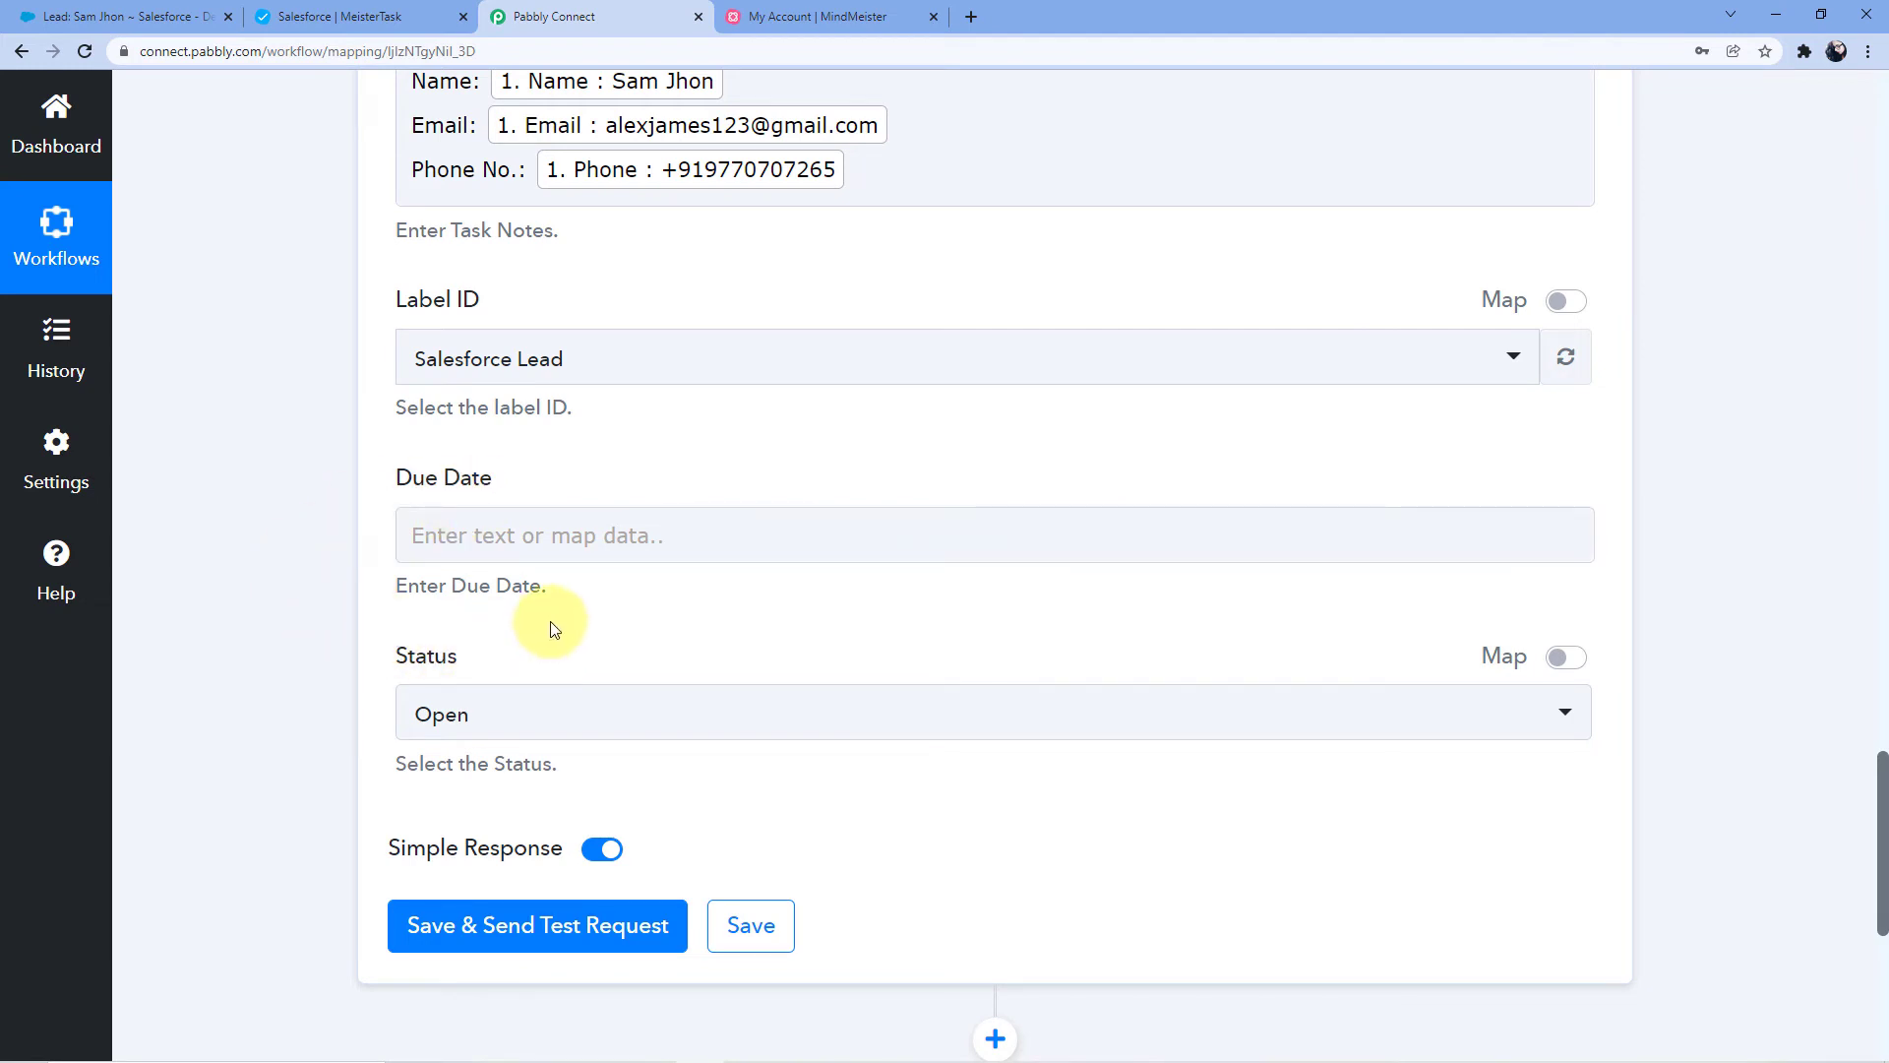
scroll(531, 817, "down", 1)
left_click(551, 841)
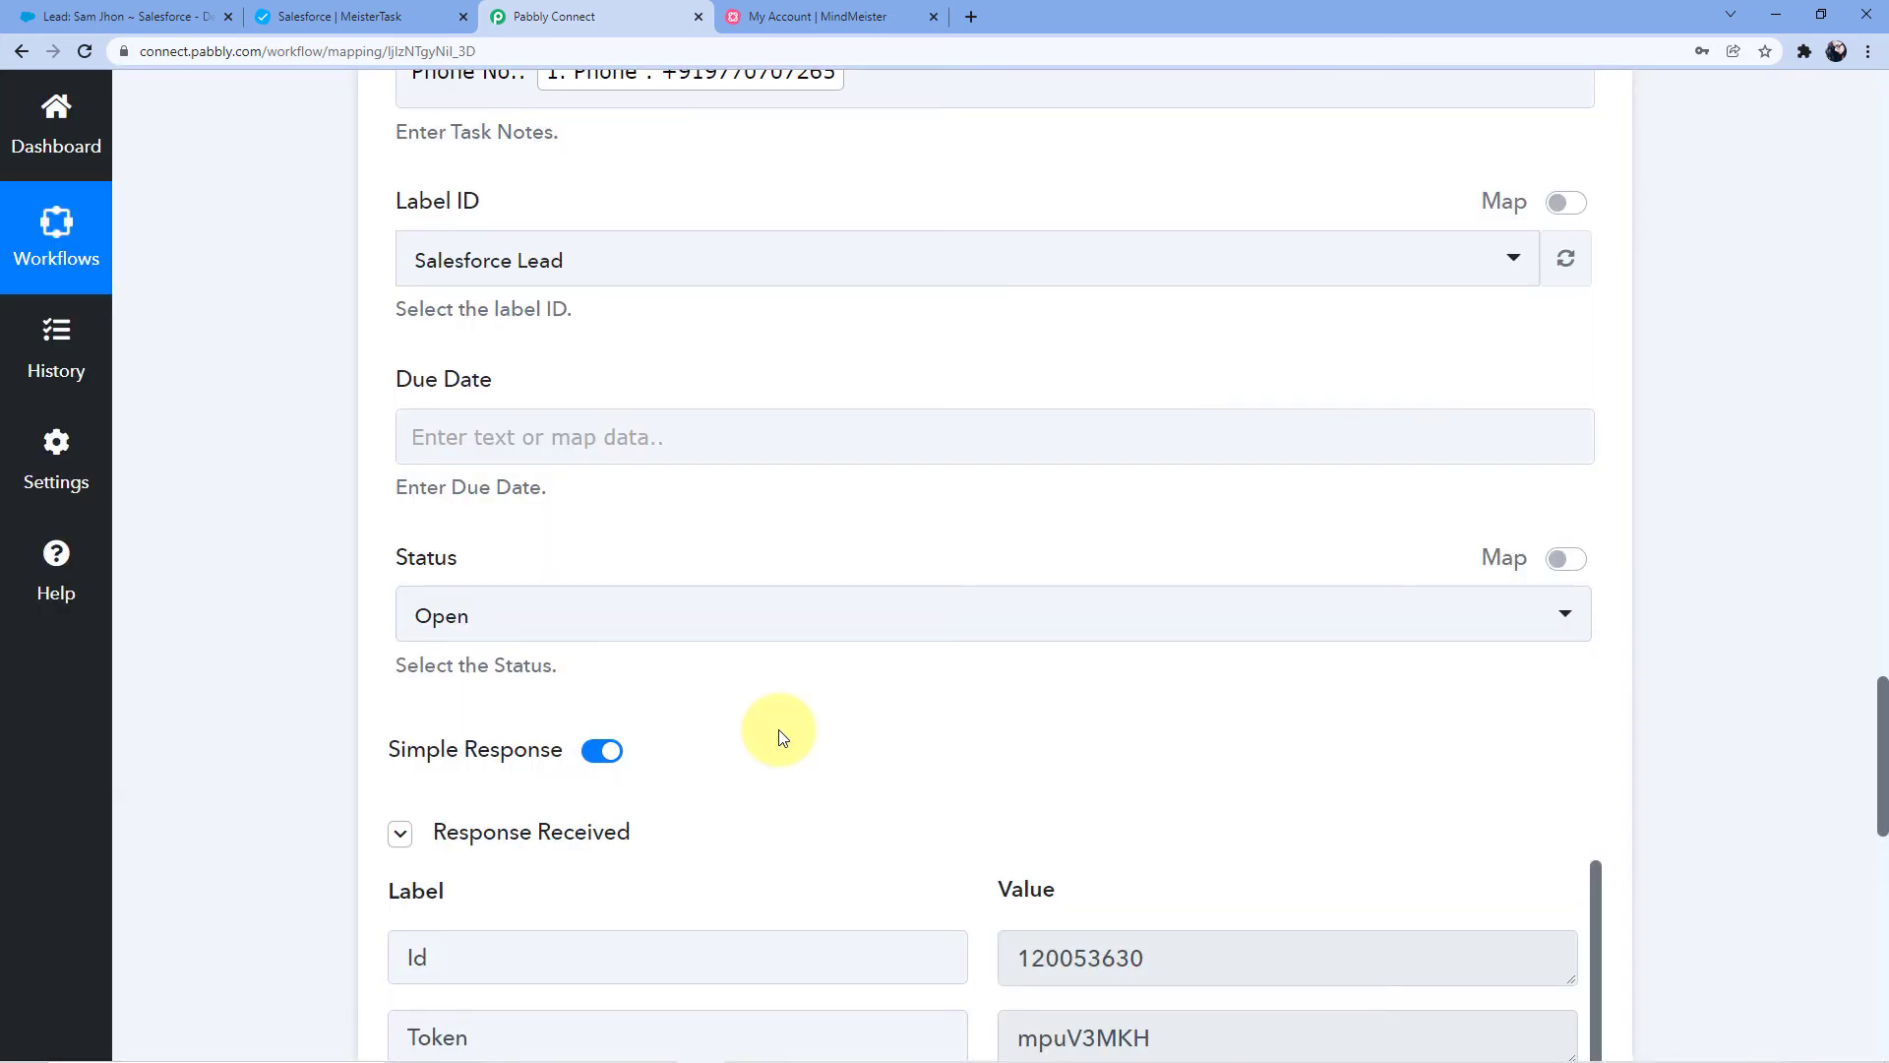
Review the response received from the Create Task test against the action's mapped fields.
scroll(801, 640, "down", 5)
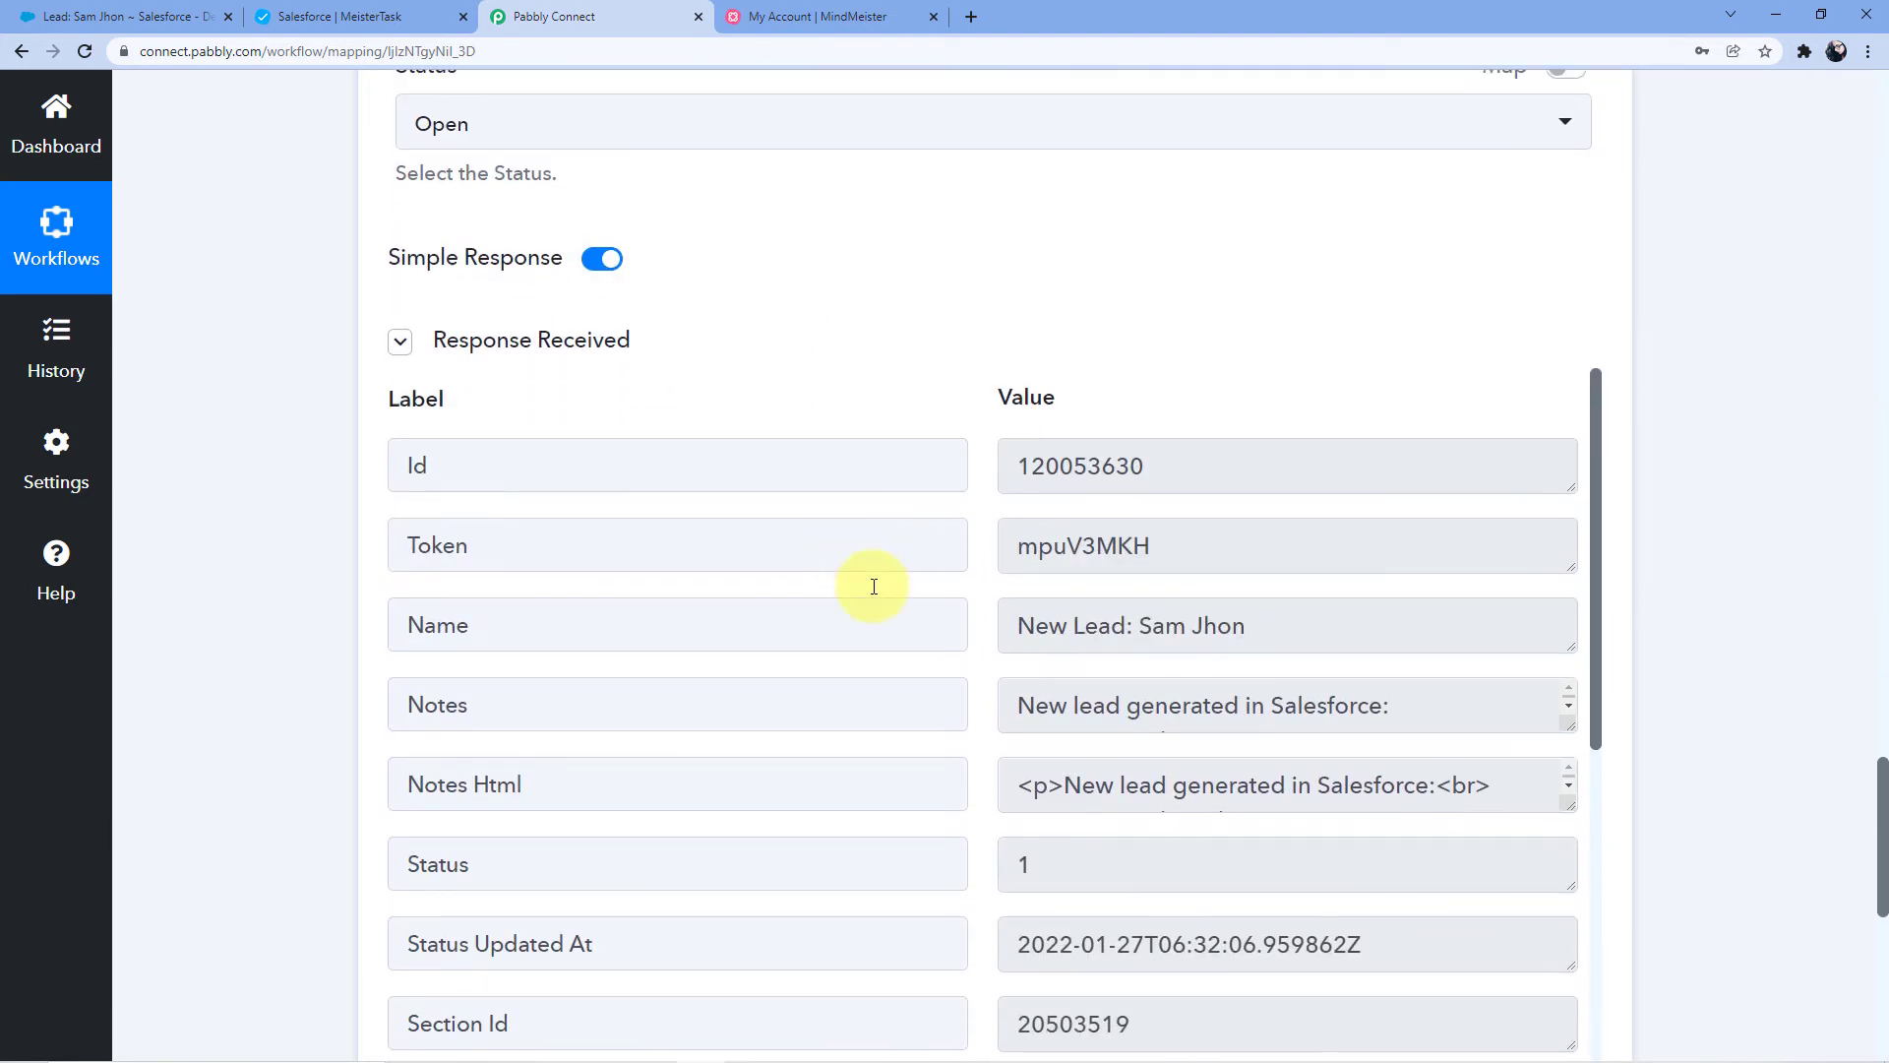
scroll(972, 572, "down", 1)
scroll(953, 590, "down", 3)
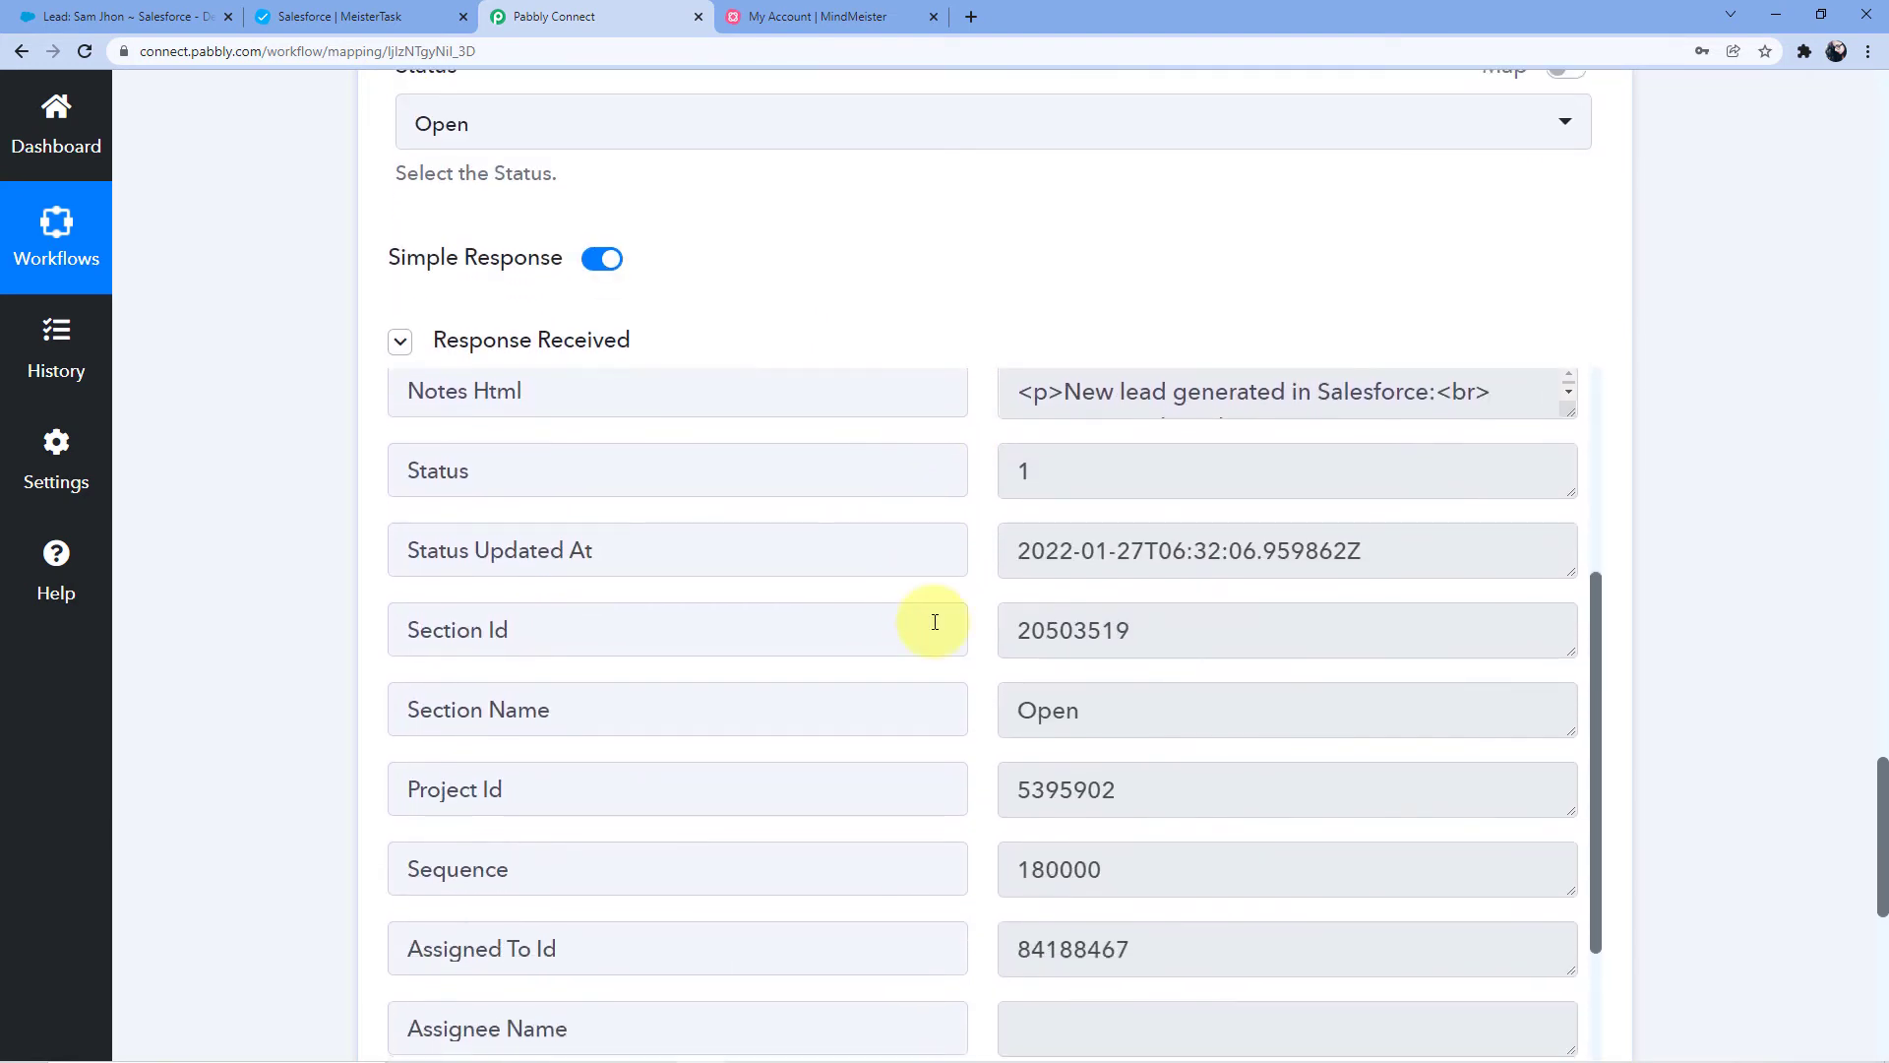
scroll(934, 622, "up", 5)
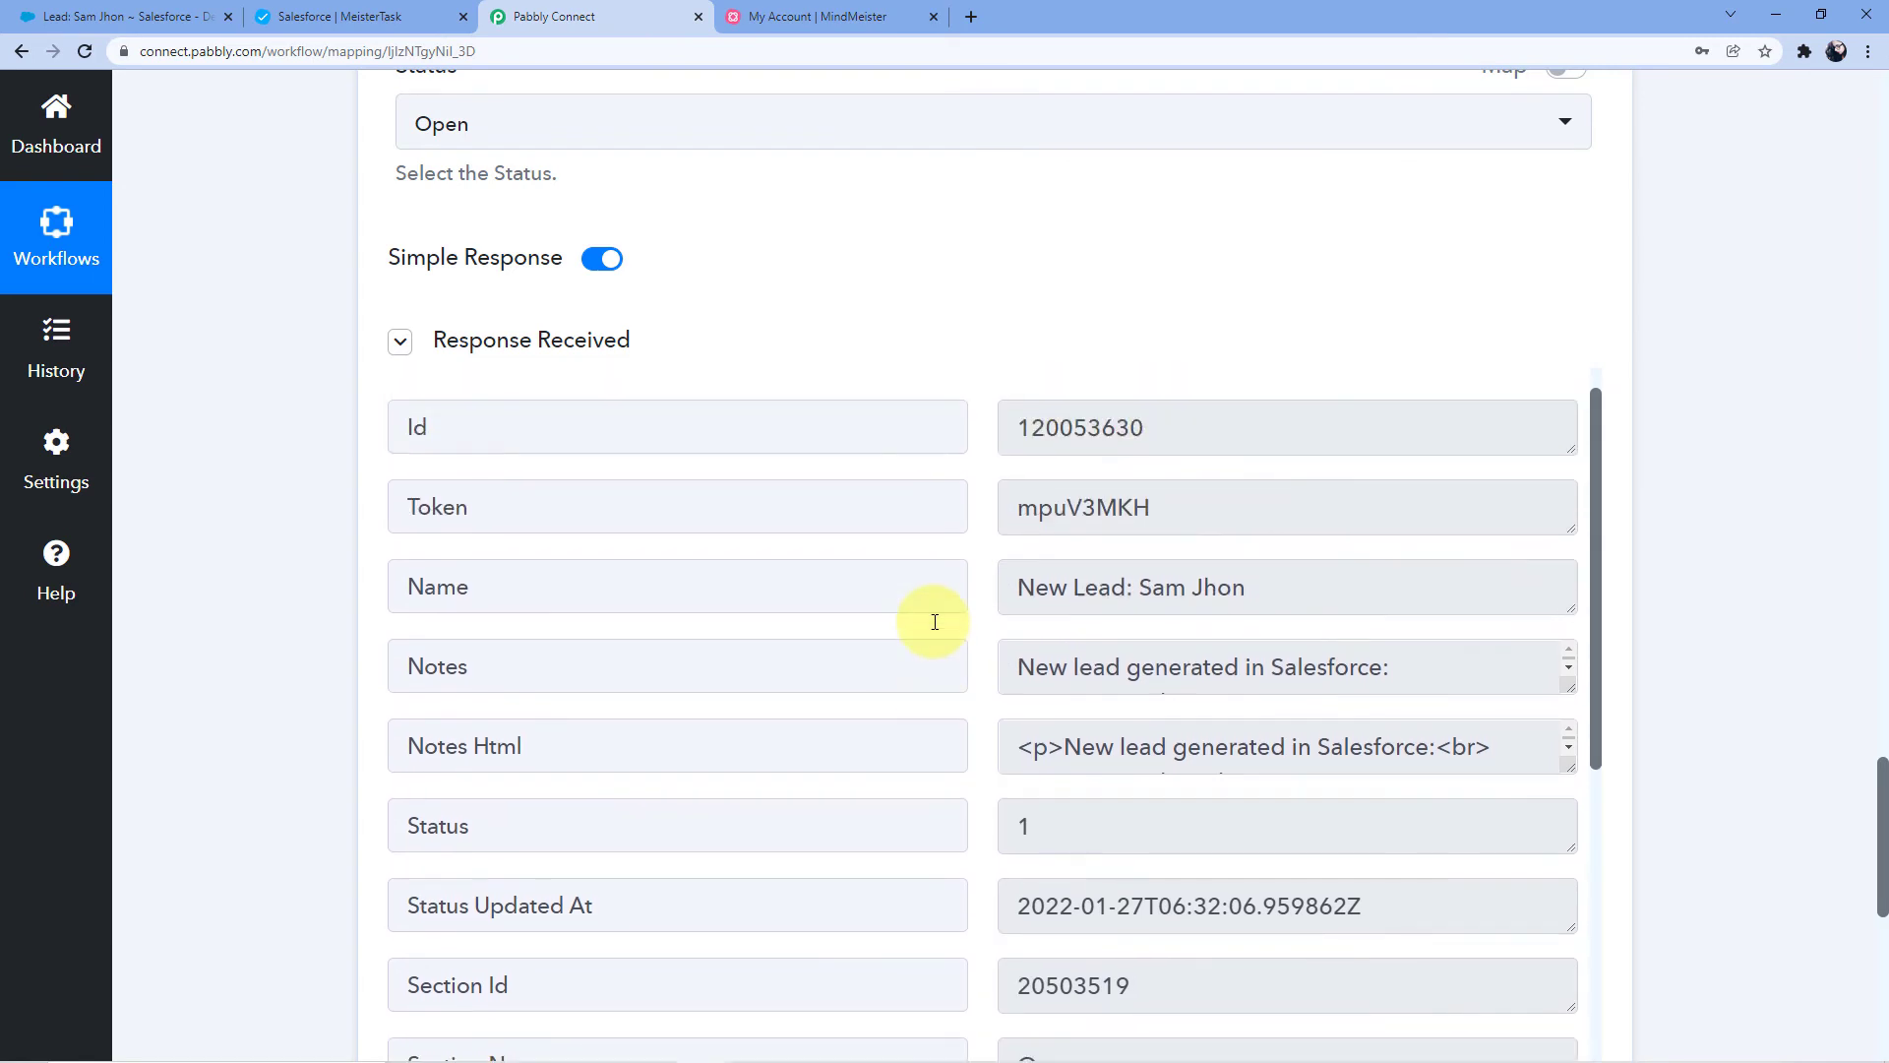
scroll(972, 482, "up", 10)
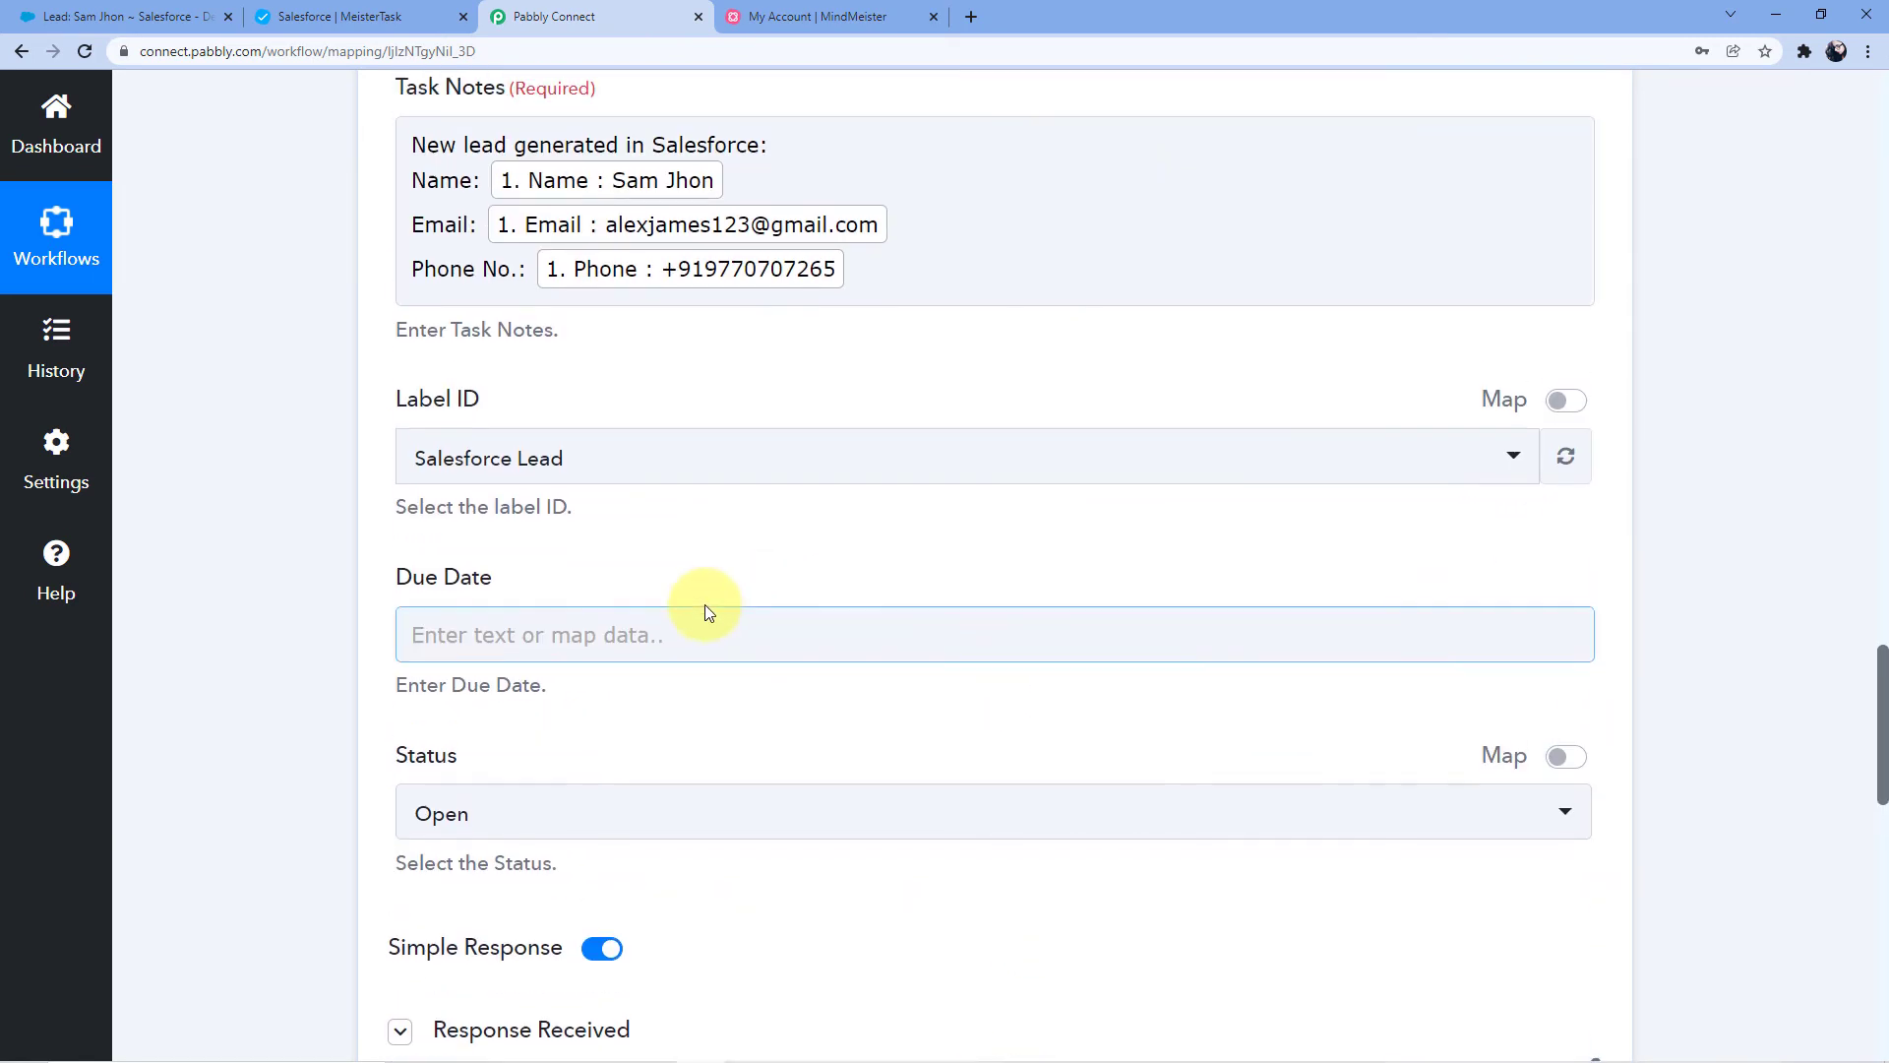
scroll(632, 610, "up", 1)
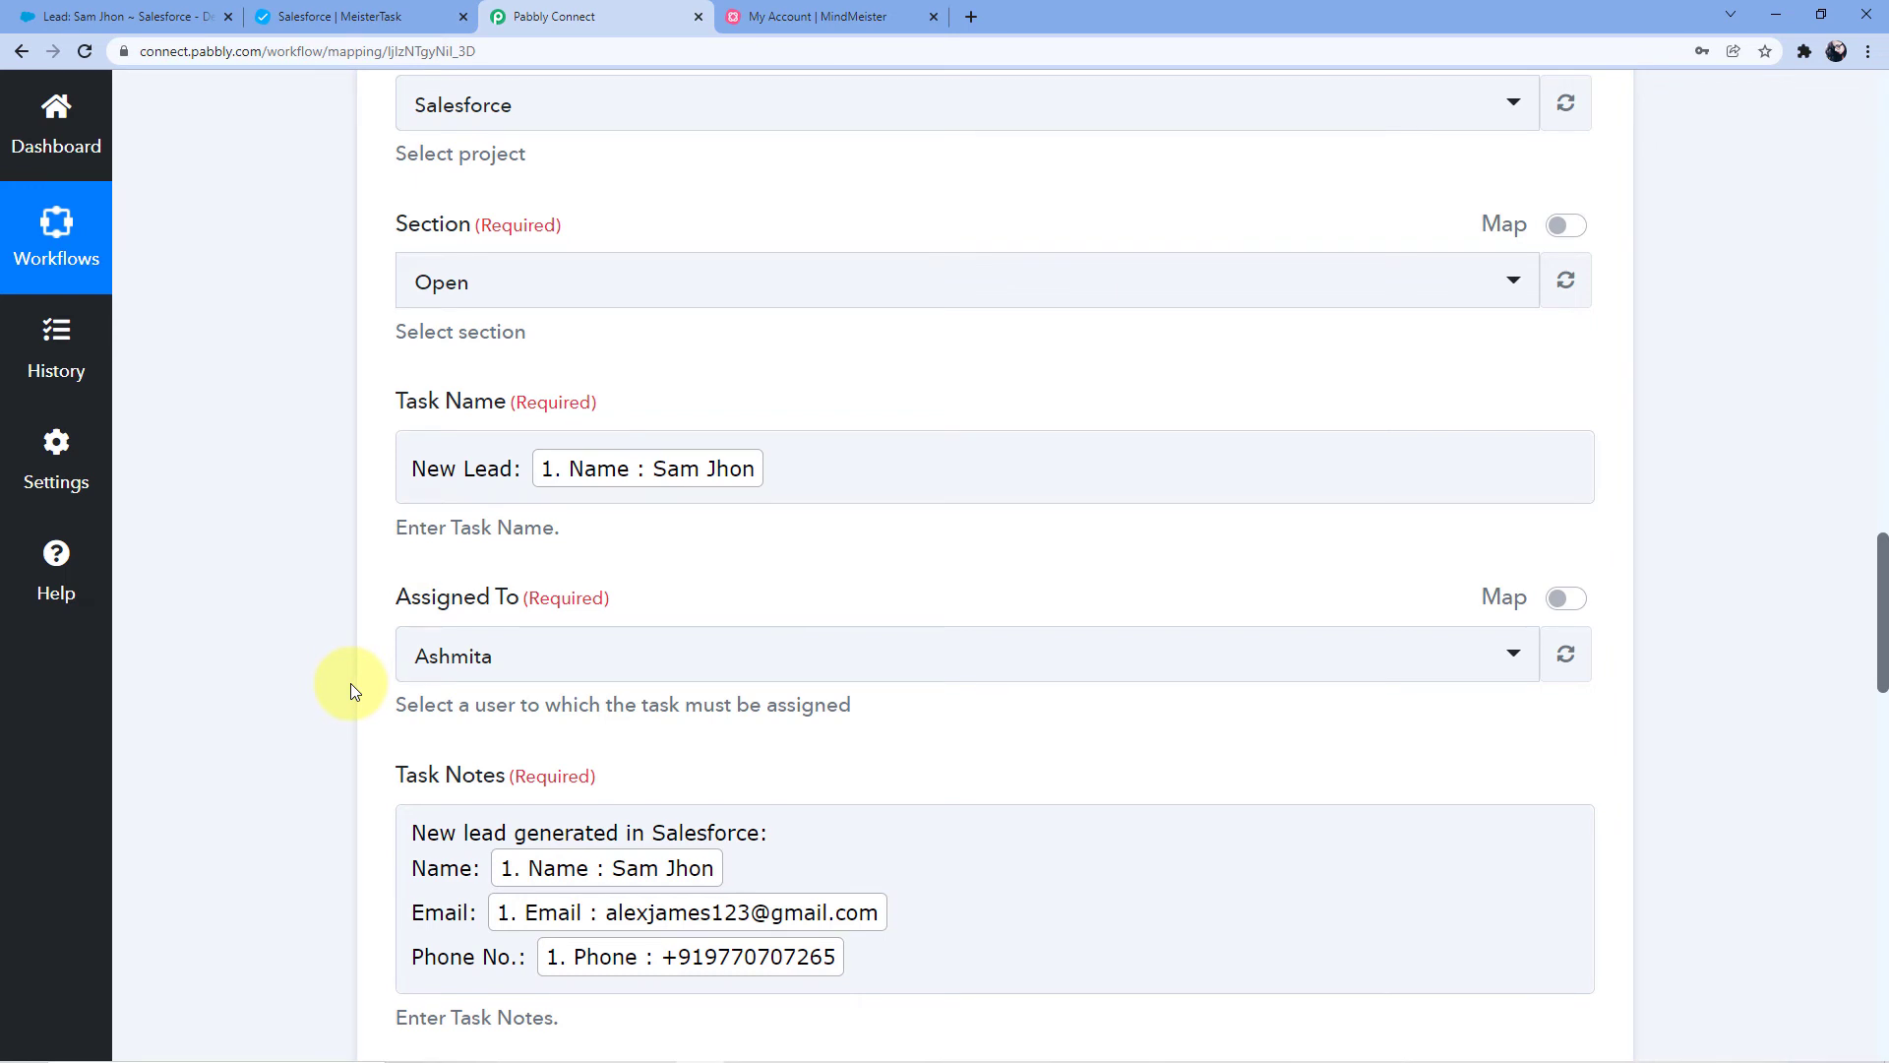
Open the test lead's task in MeisterTask's Salesforce project and compare its title and assignee with the Pabbly Connect mapping.
left_click(340, 17)
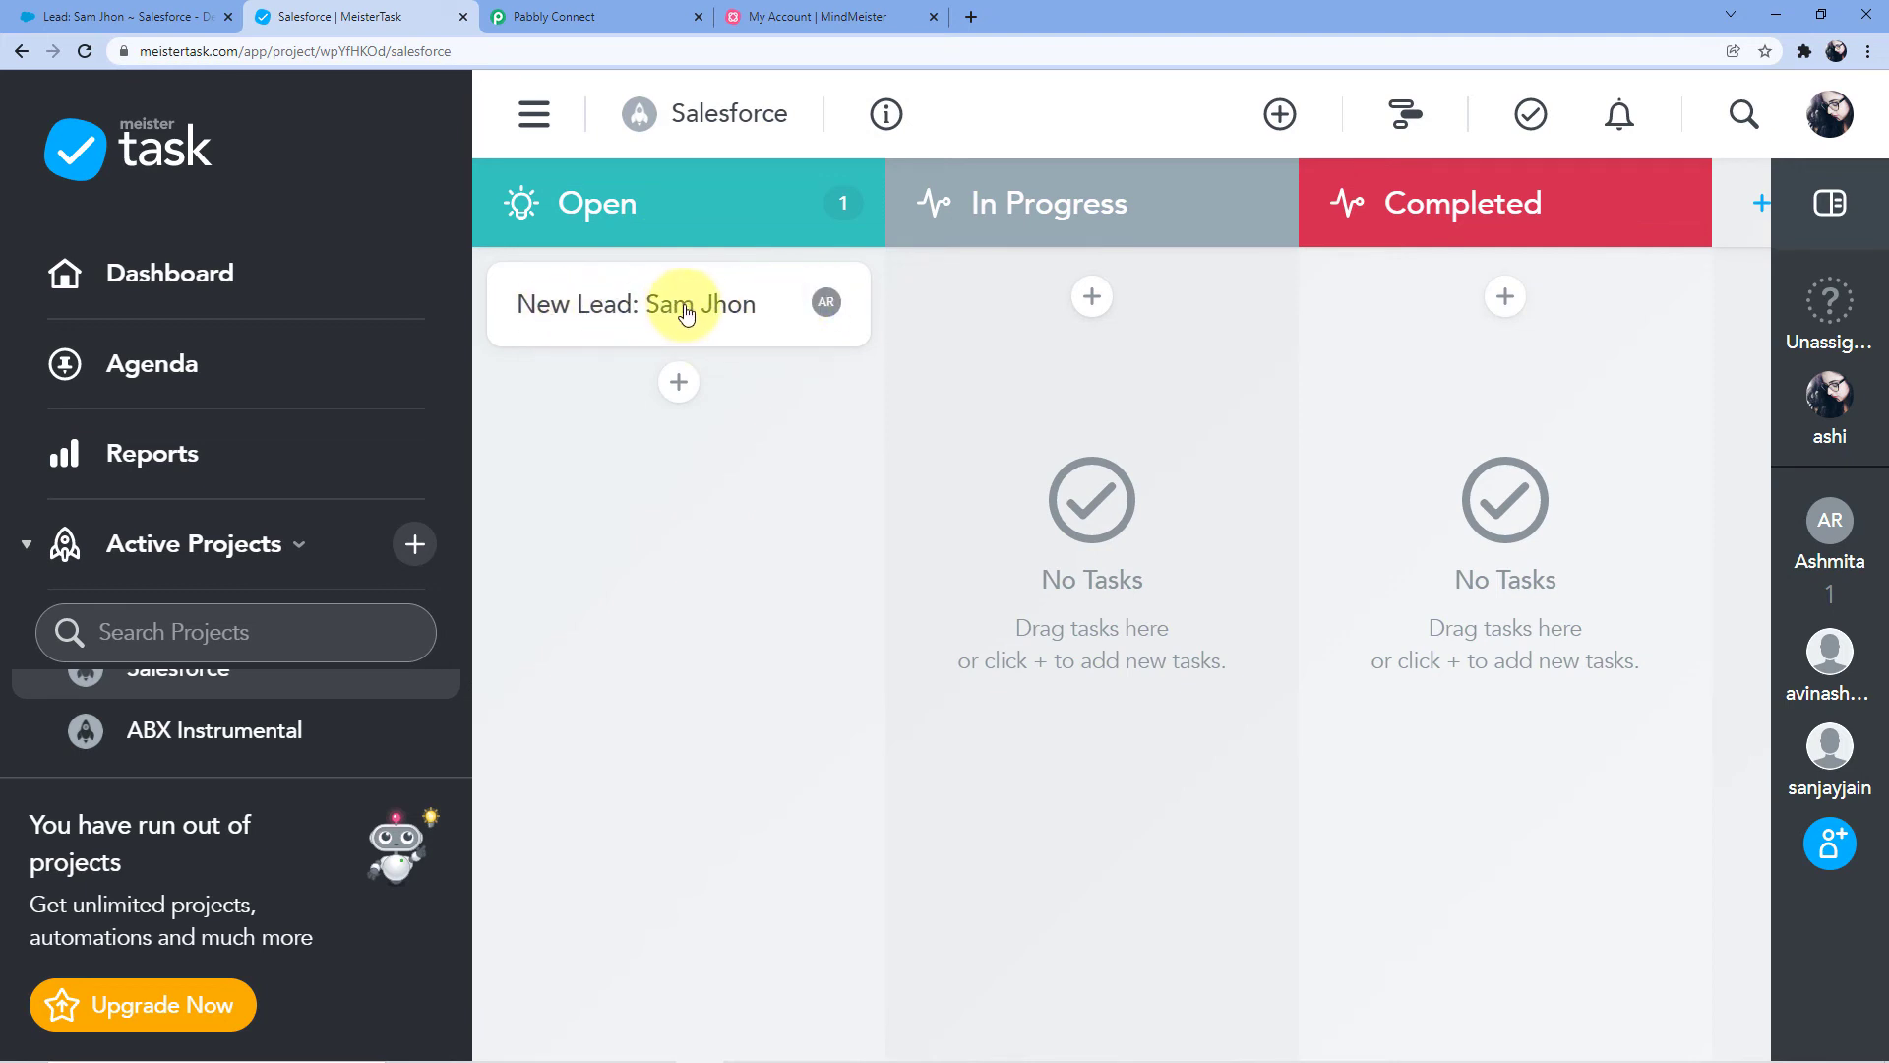
left_click(602, 18)
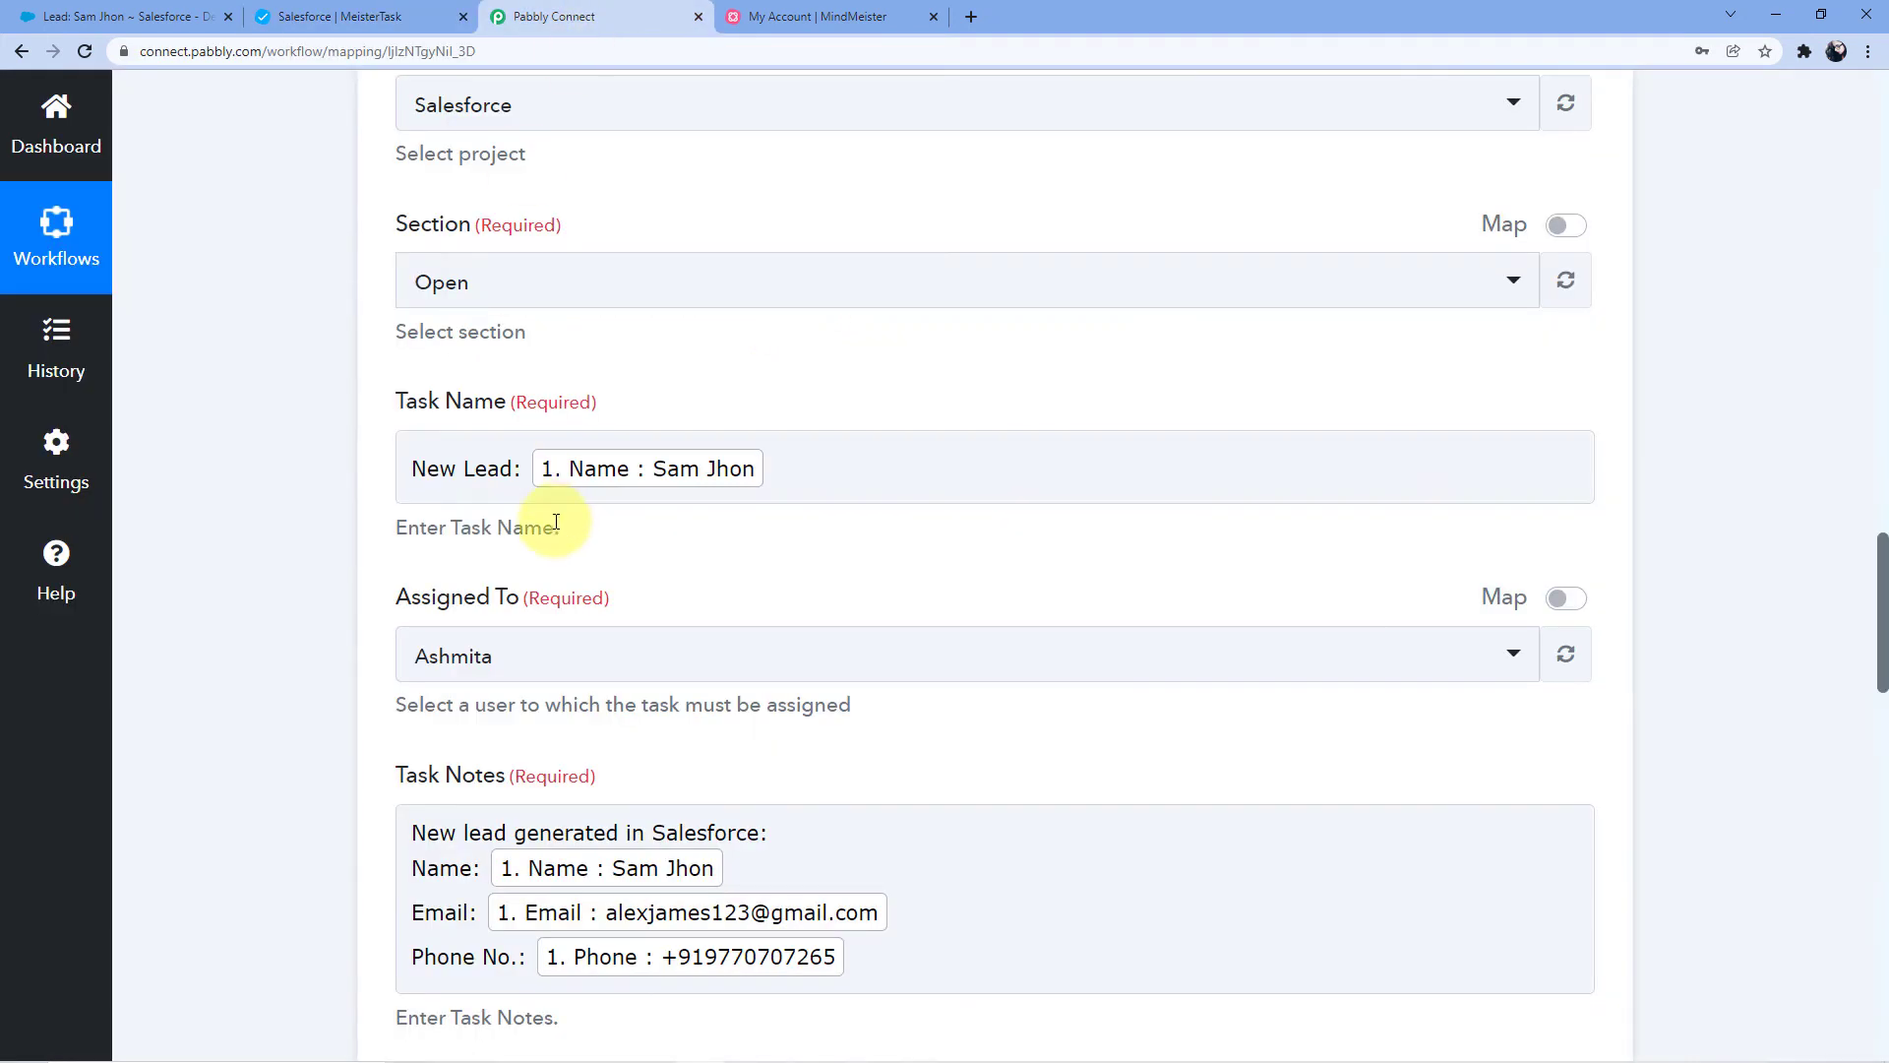
left_click(398, 15)
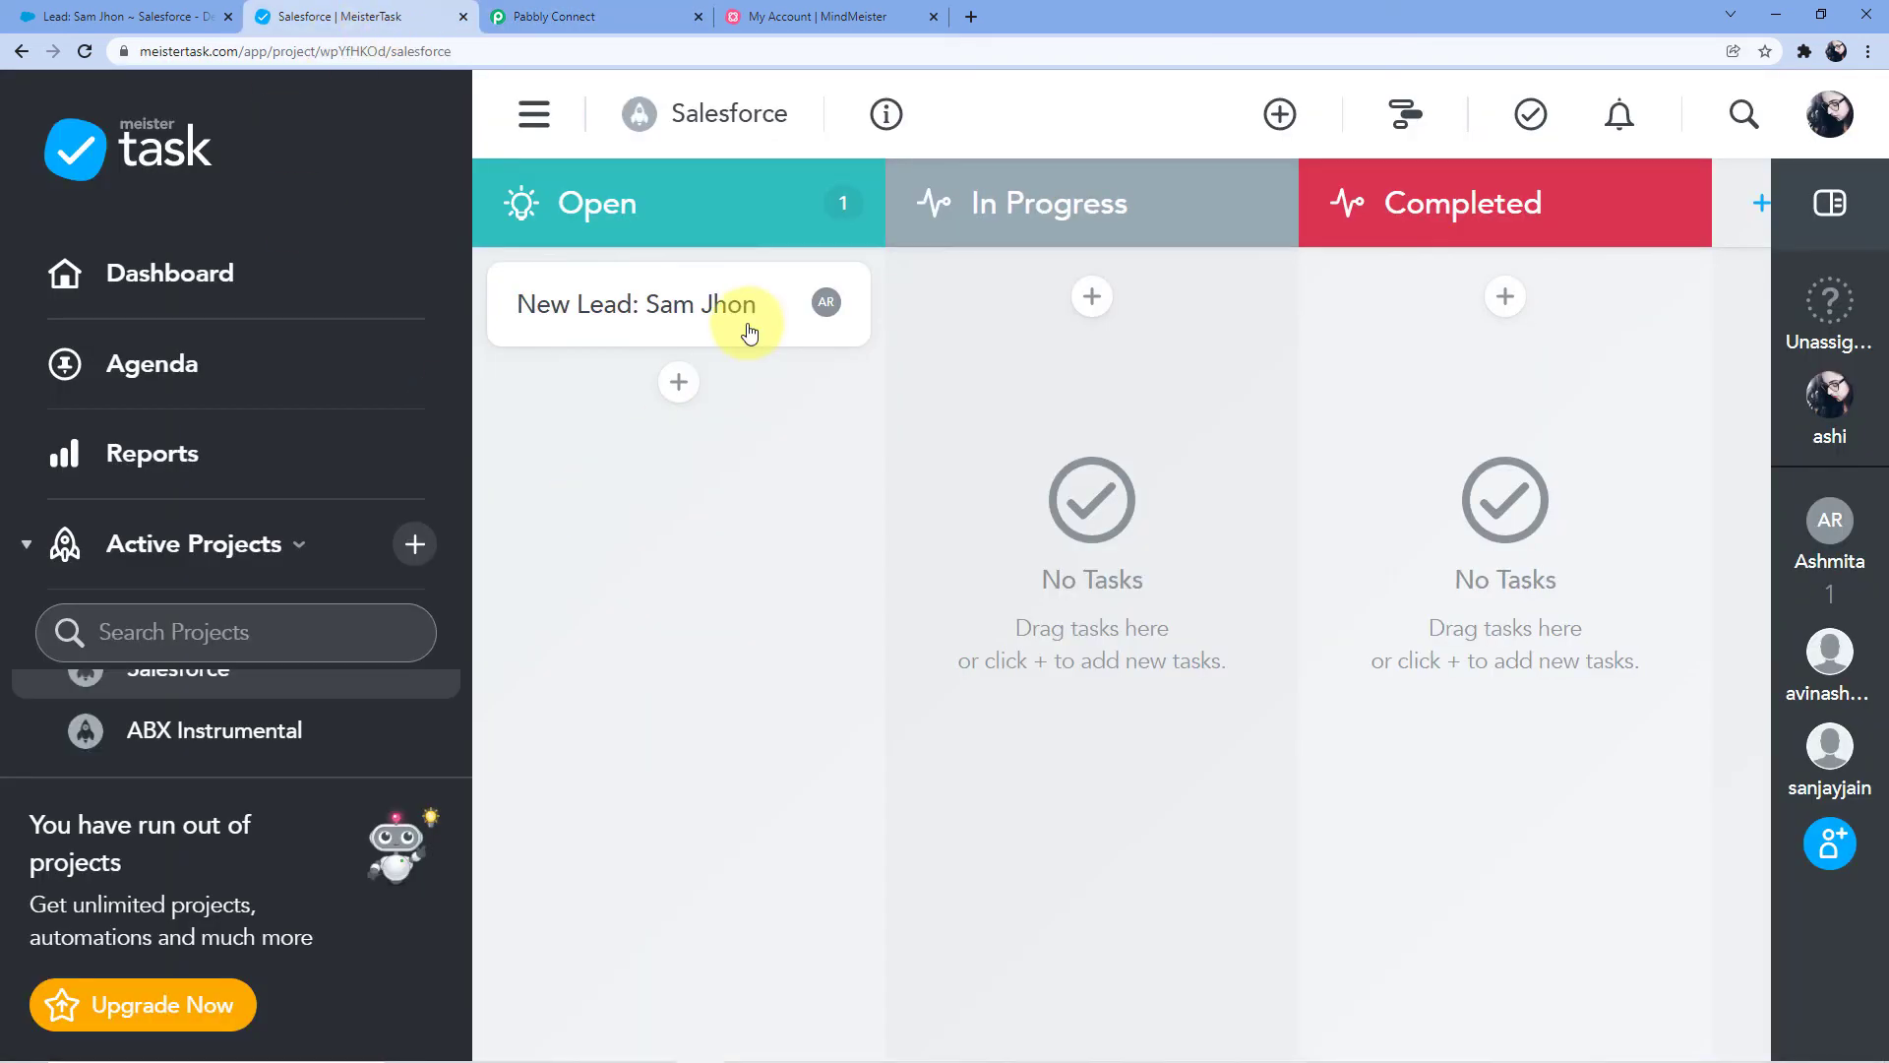
left_click(693, 332)
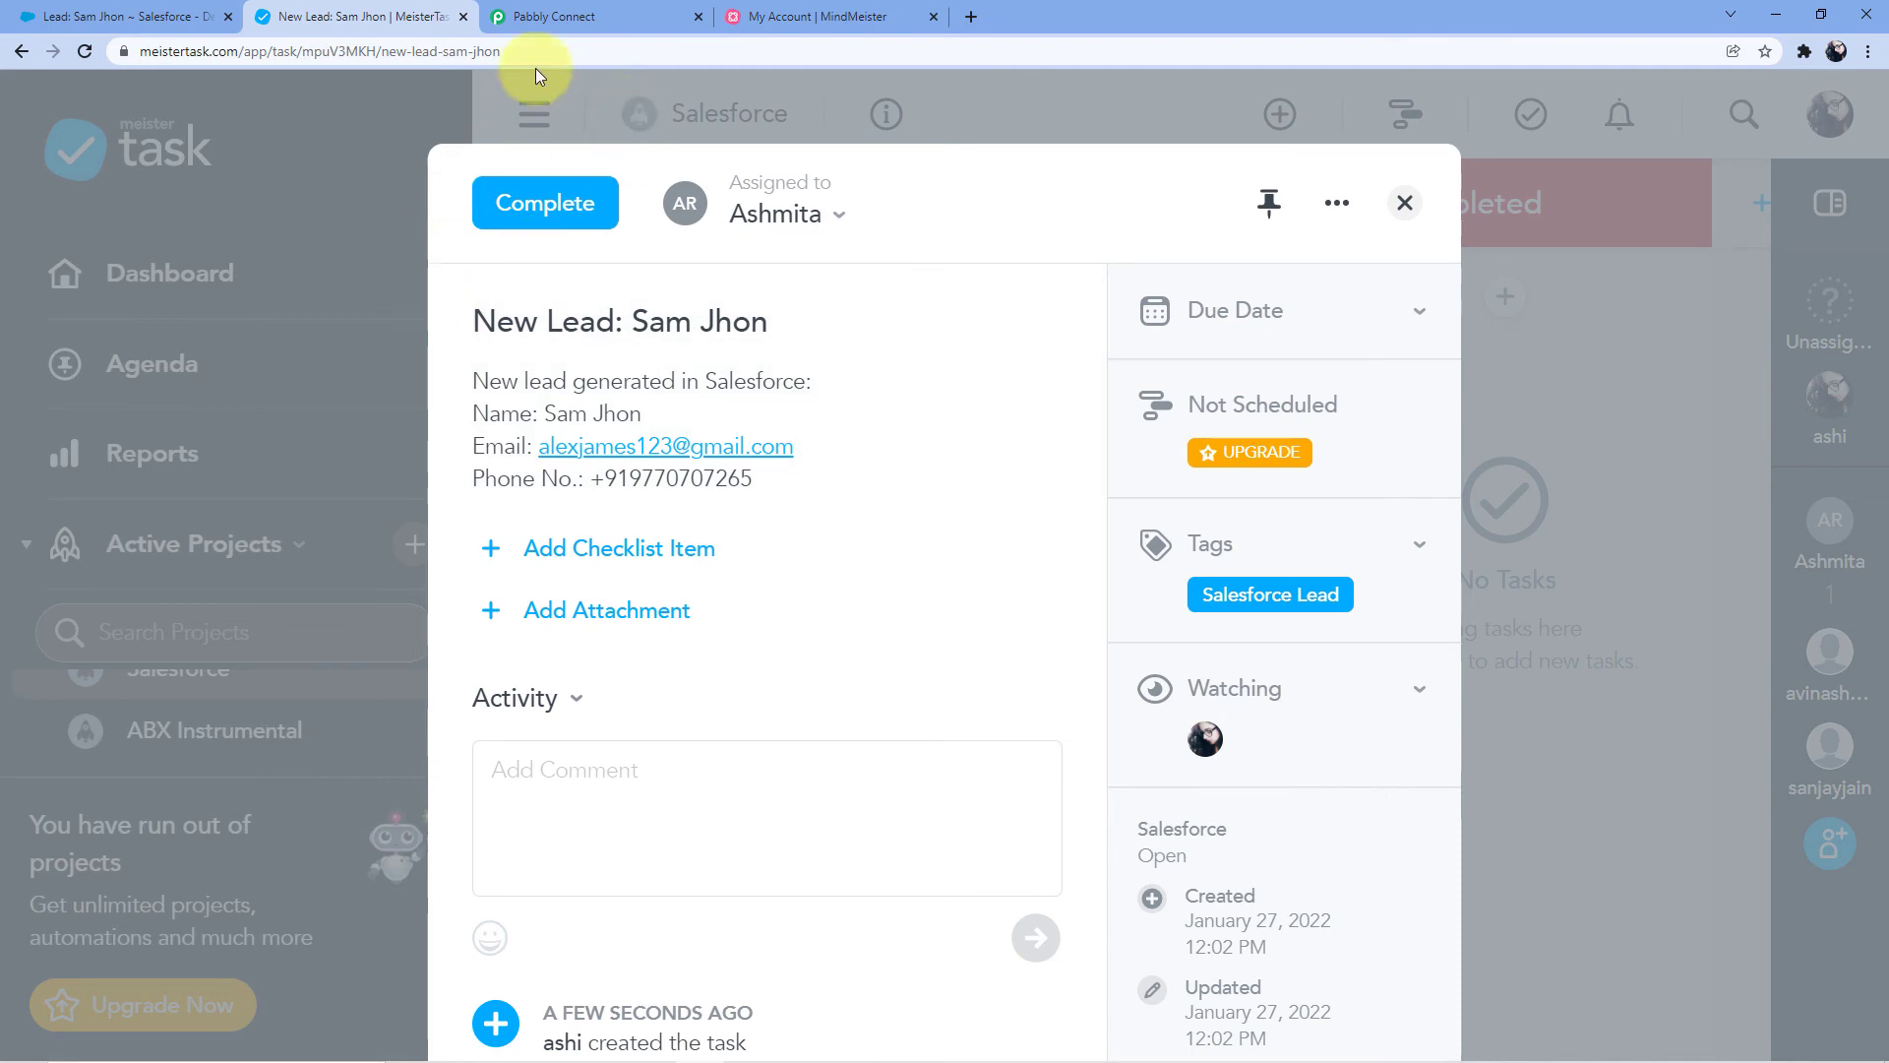
left_click(513, 18)
scroll(531, 662, "down", 2)
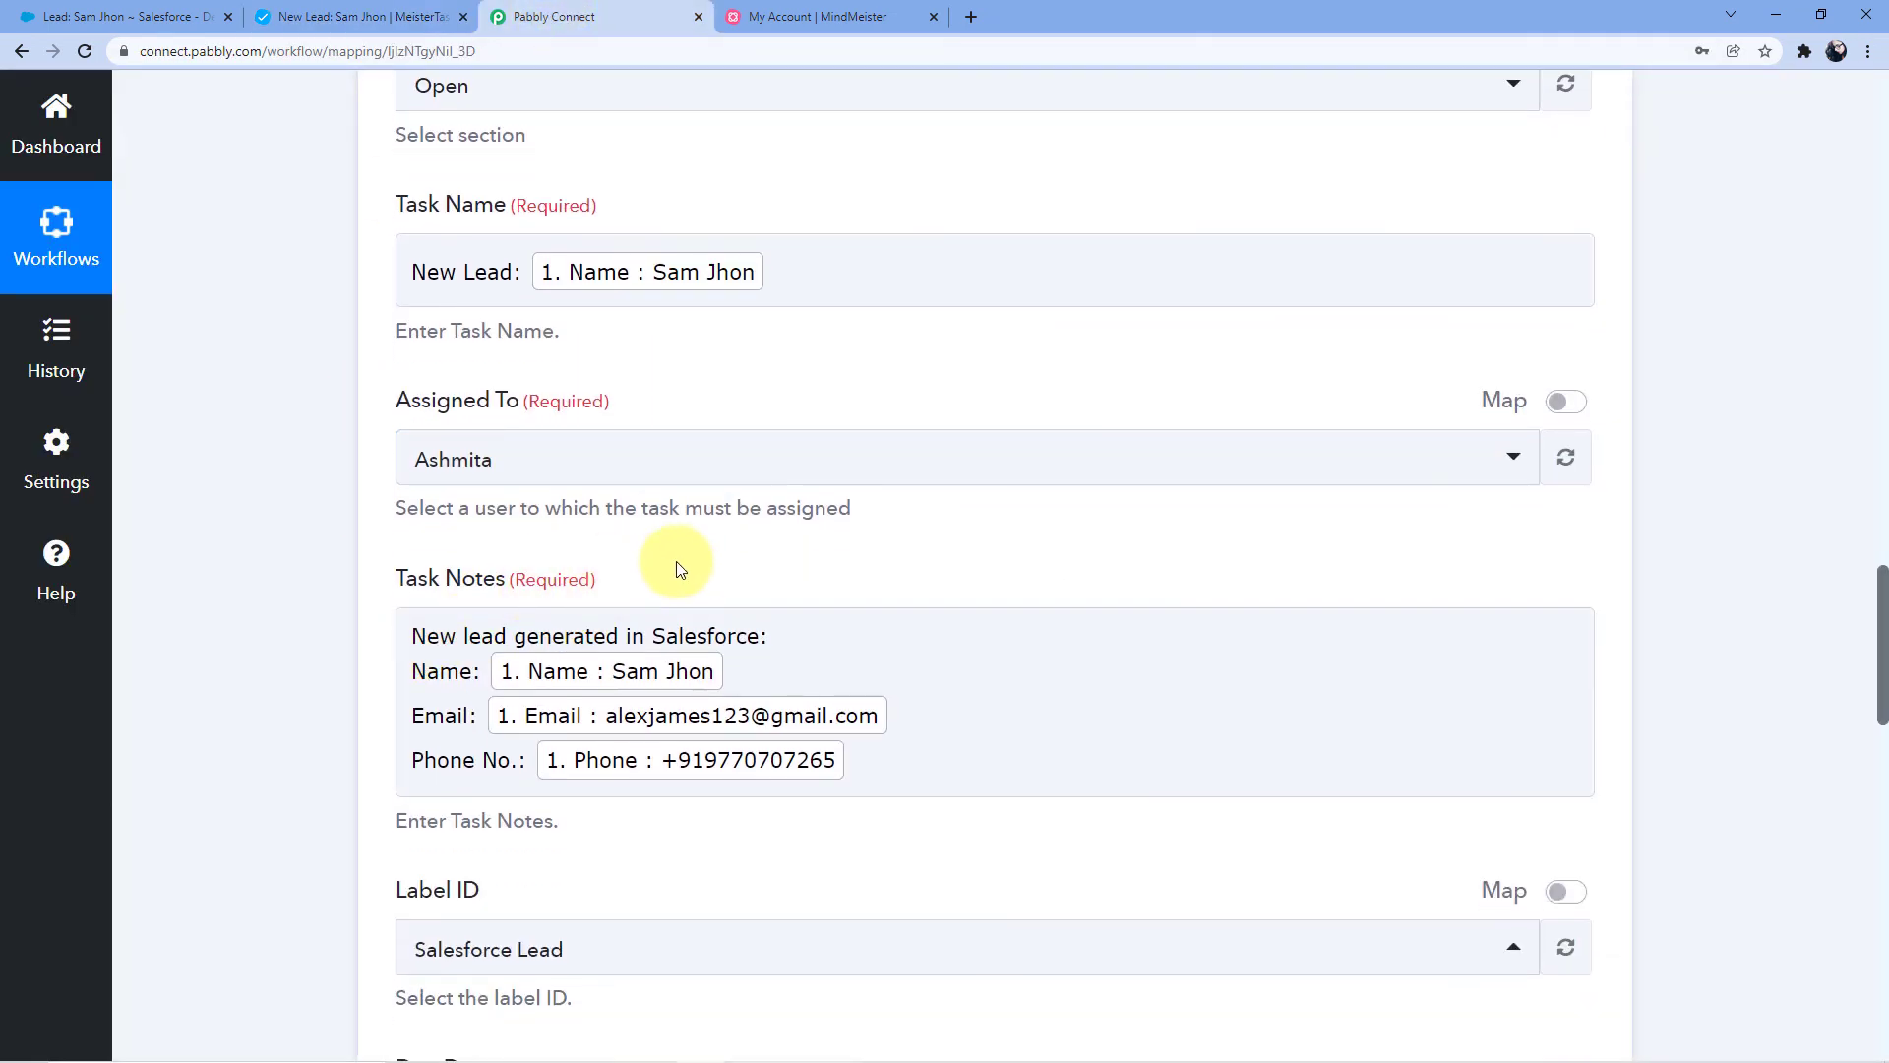
Check the name, email and phone number in the MeisterTask test task's notes, and close the task.
left_click(363, 16)
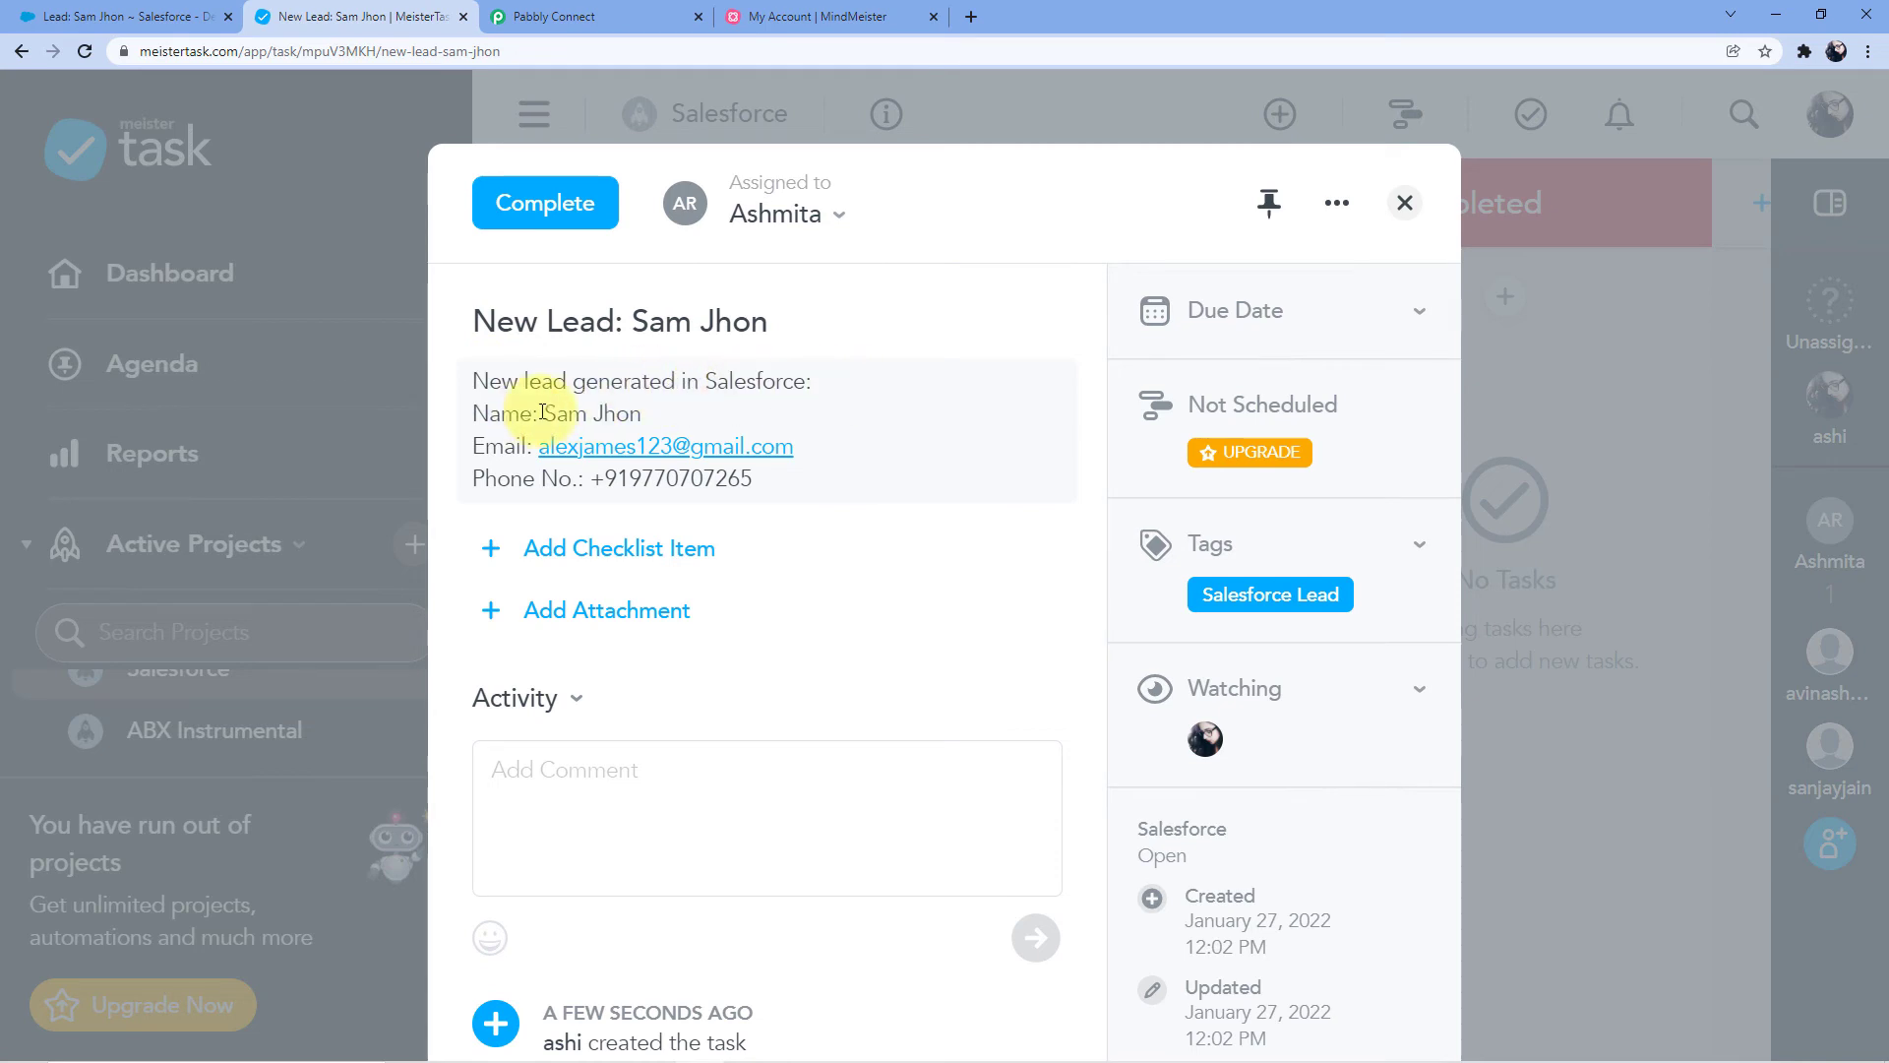
left_click_drag(641, 413, 541, 413)
left_click(759, 451)
left_click_drag(794, 447, 528, 442)
left_click_drag(756, 479, 551, 492)
left_click(807, 617)
left_click_drag(787, 647, 693, 686)
left_click(680, 685)
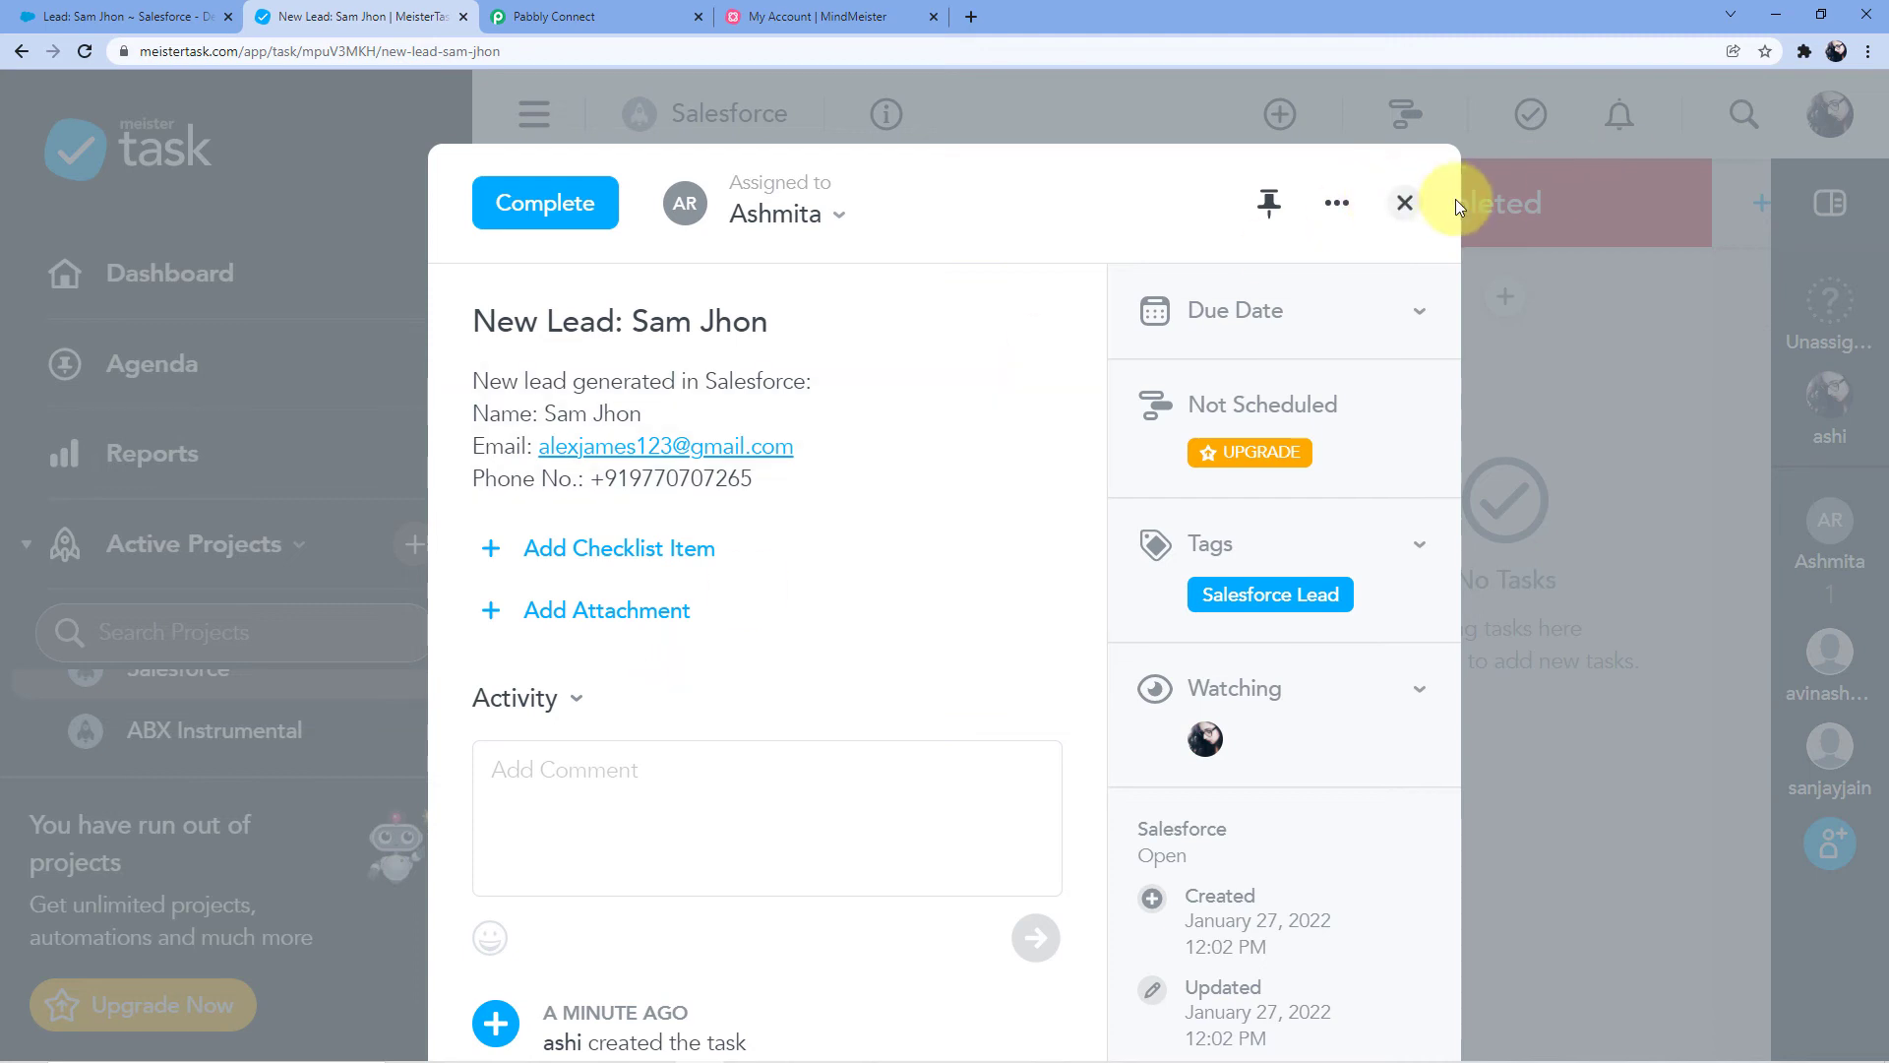
left_click(1405, 203)
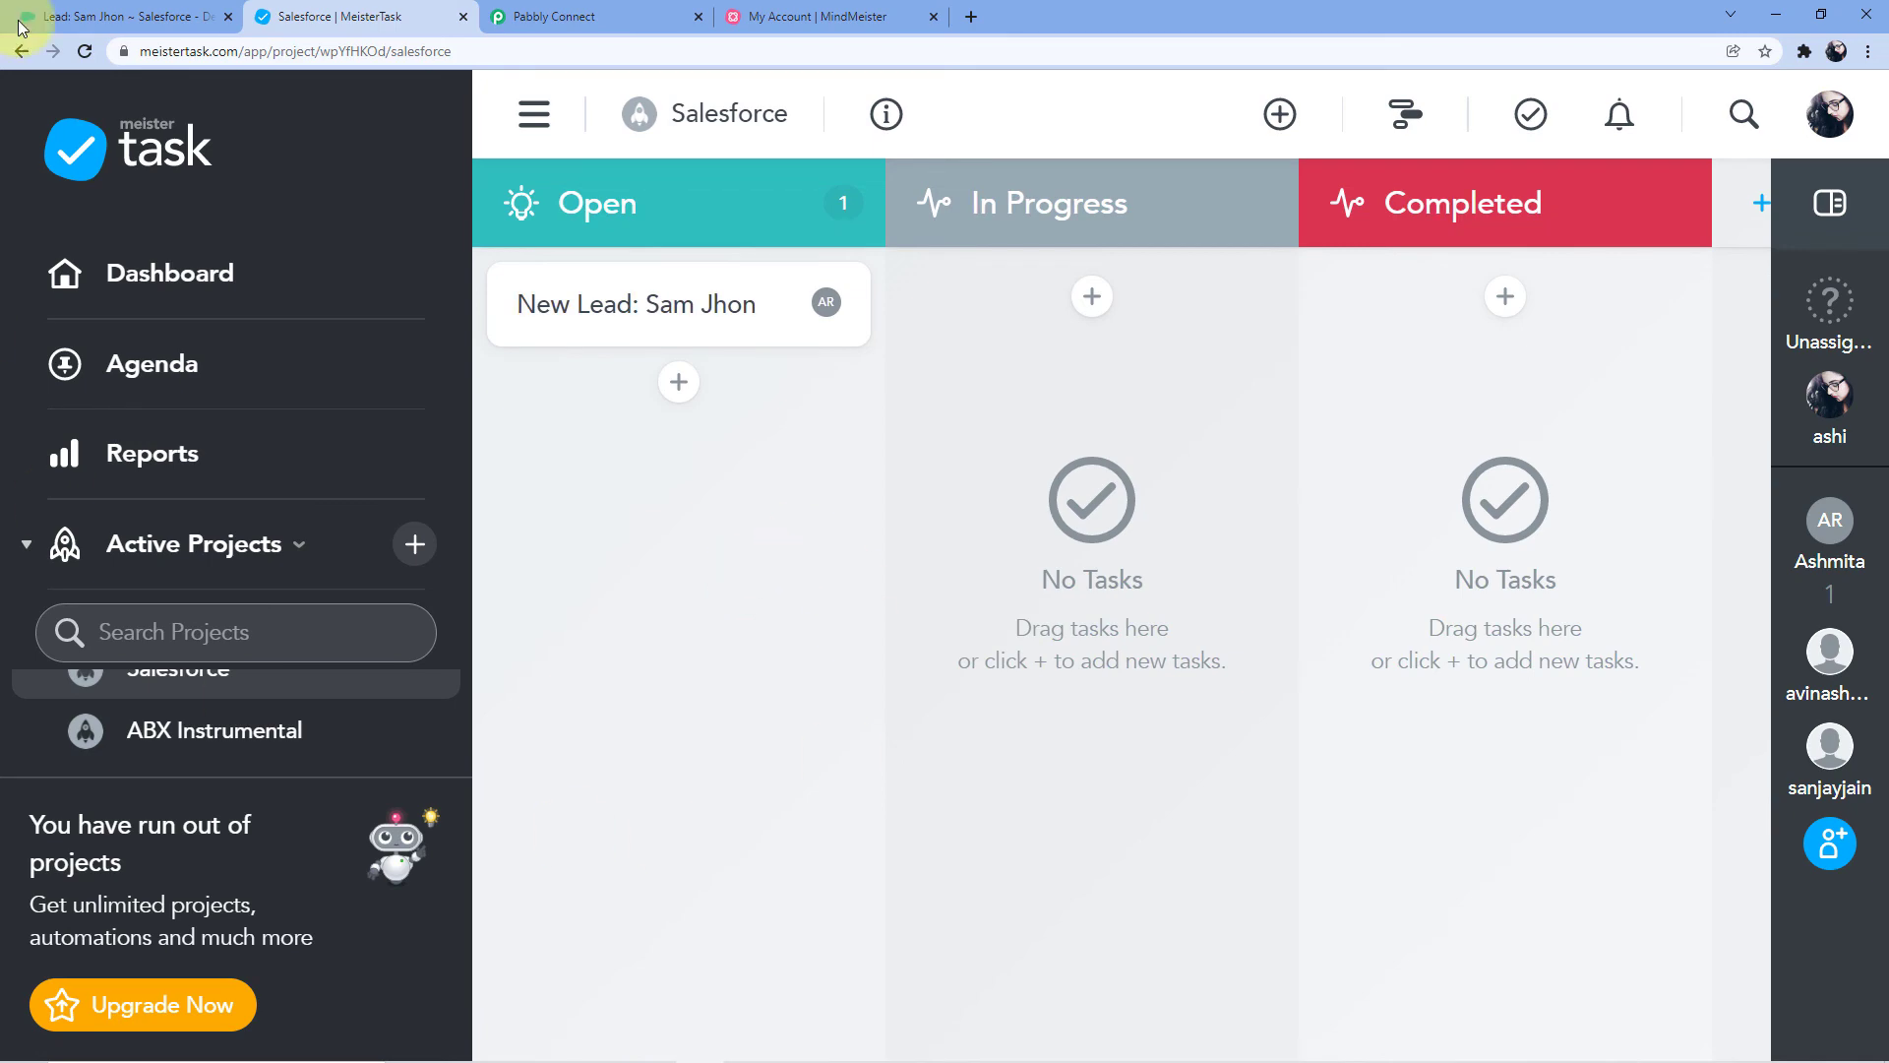
Switch to Salesforce and start a new lead from the Leads home page.
left_click(123, 16)
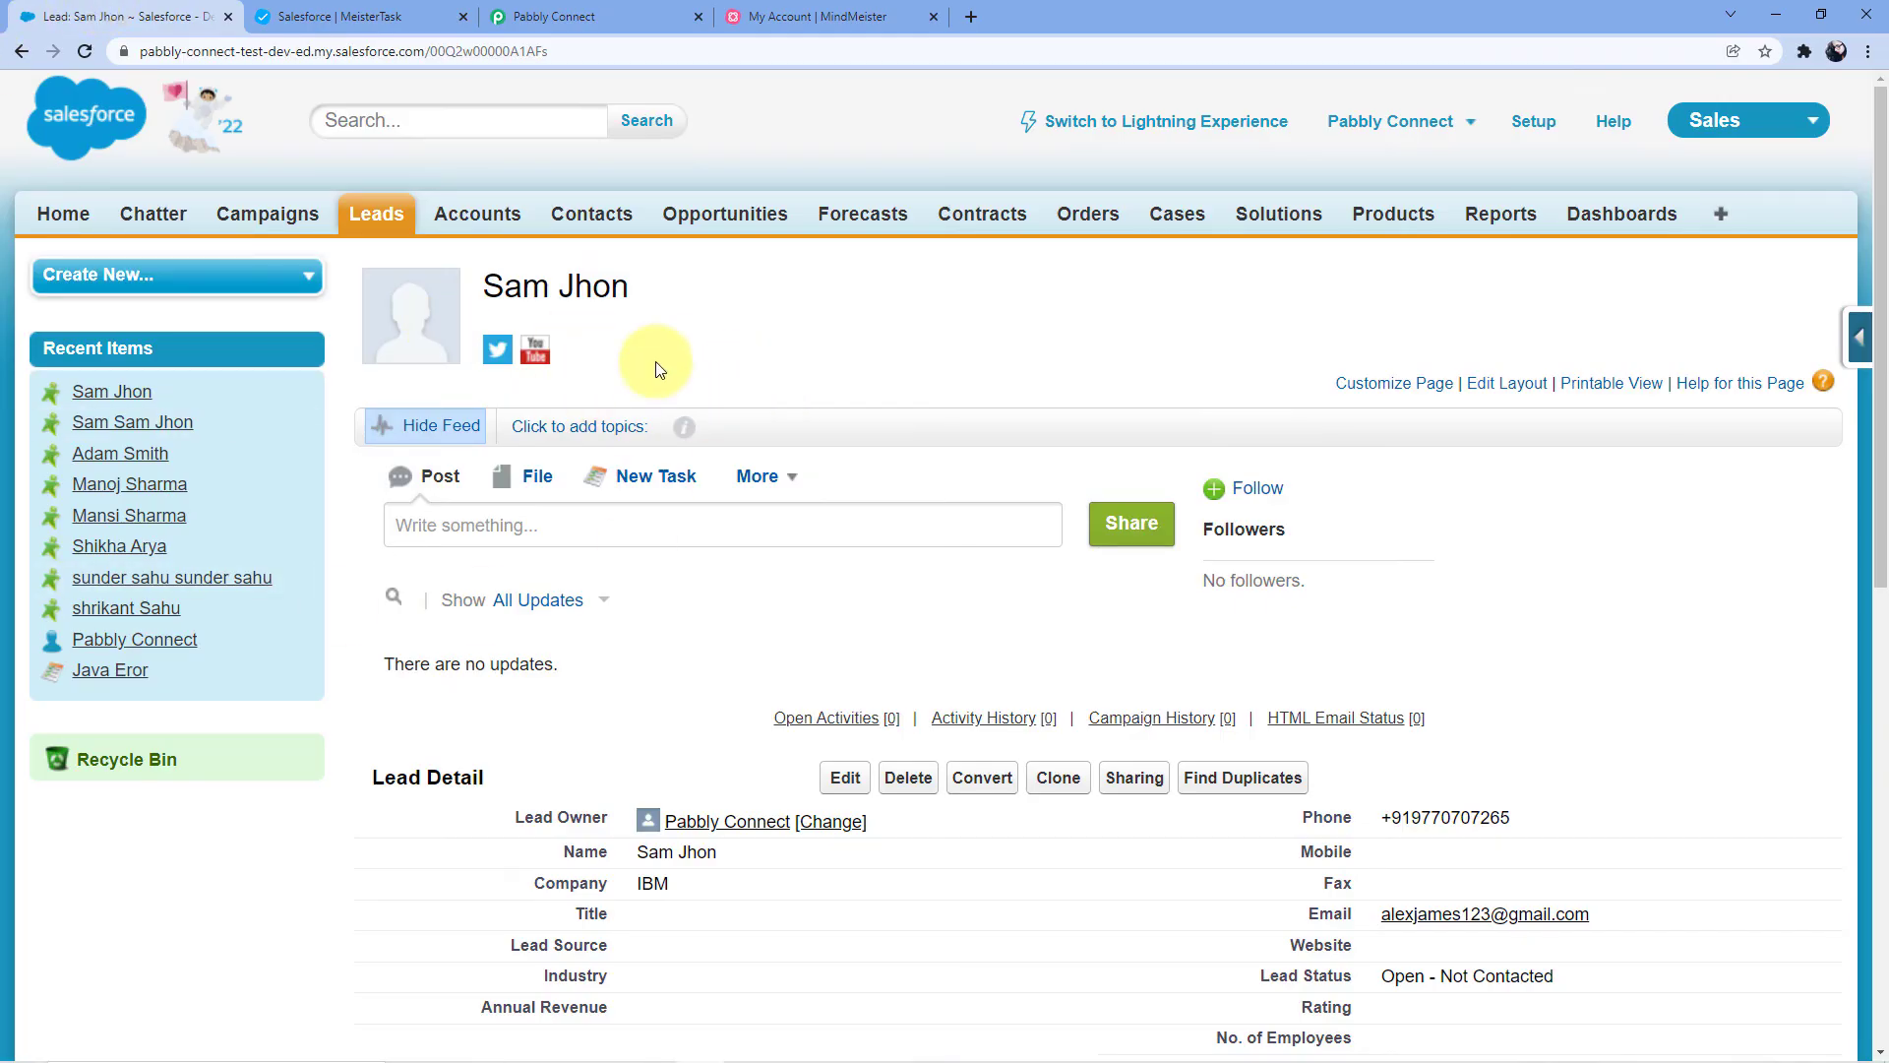
left_click(379, 234)
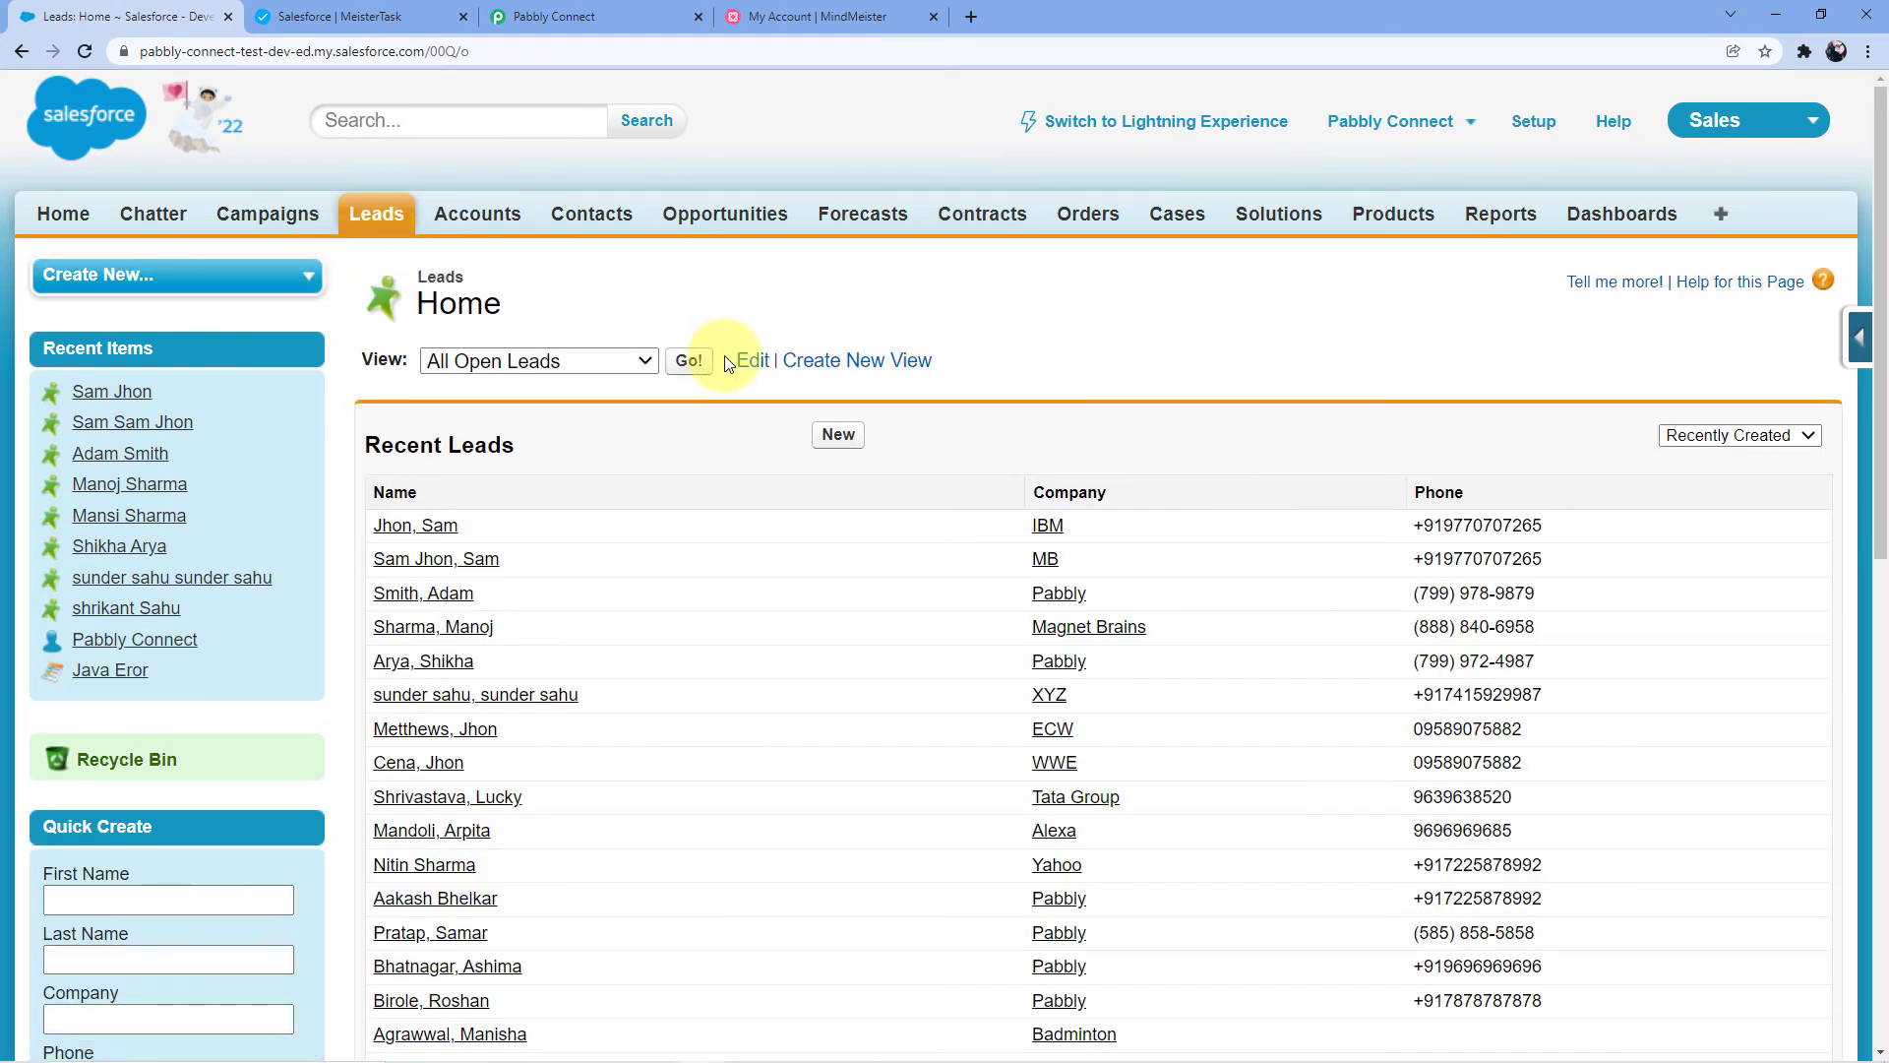
left_click(837, 434)
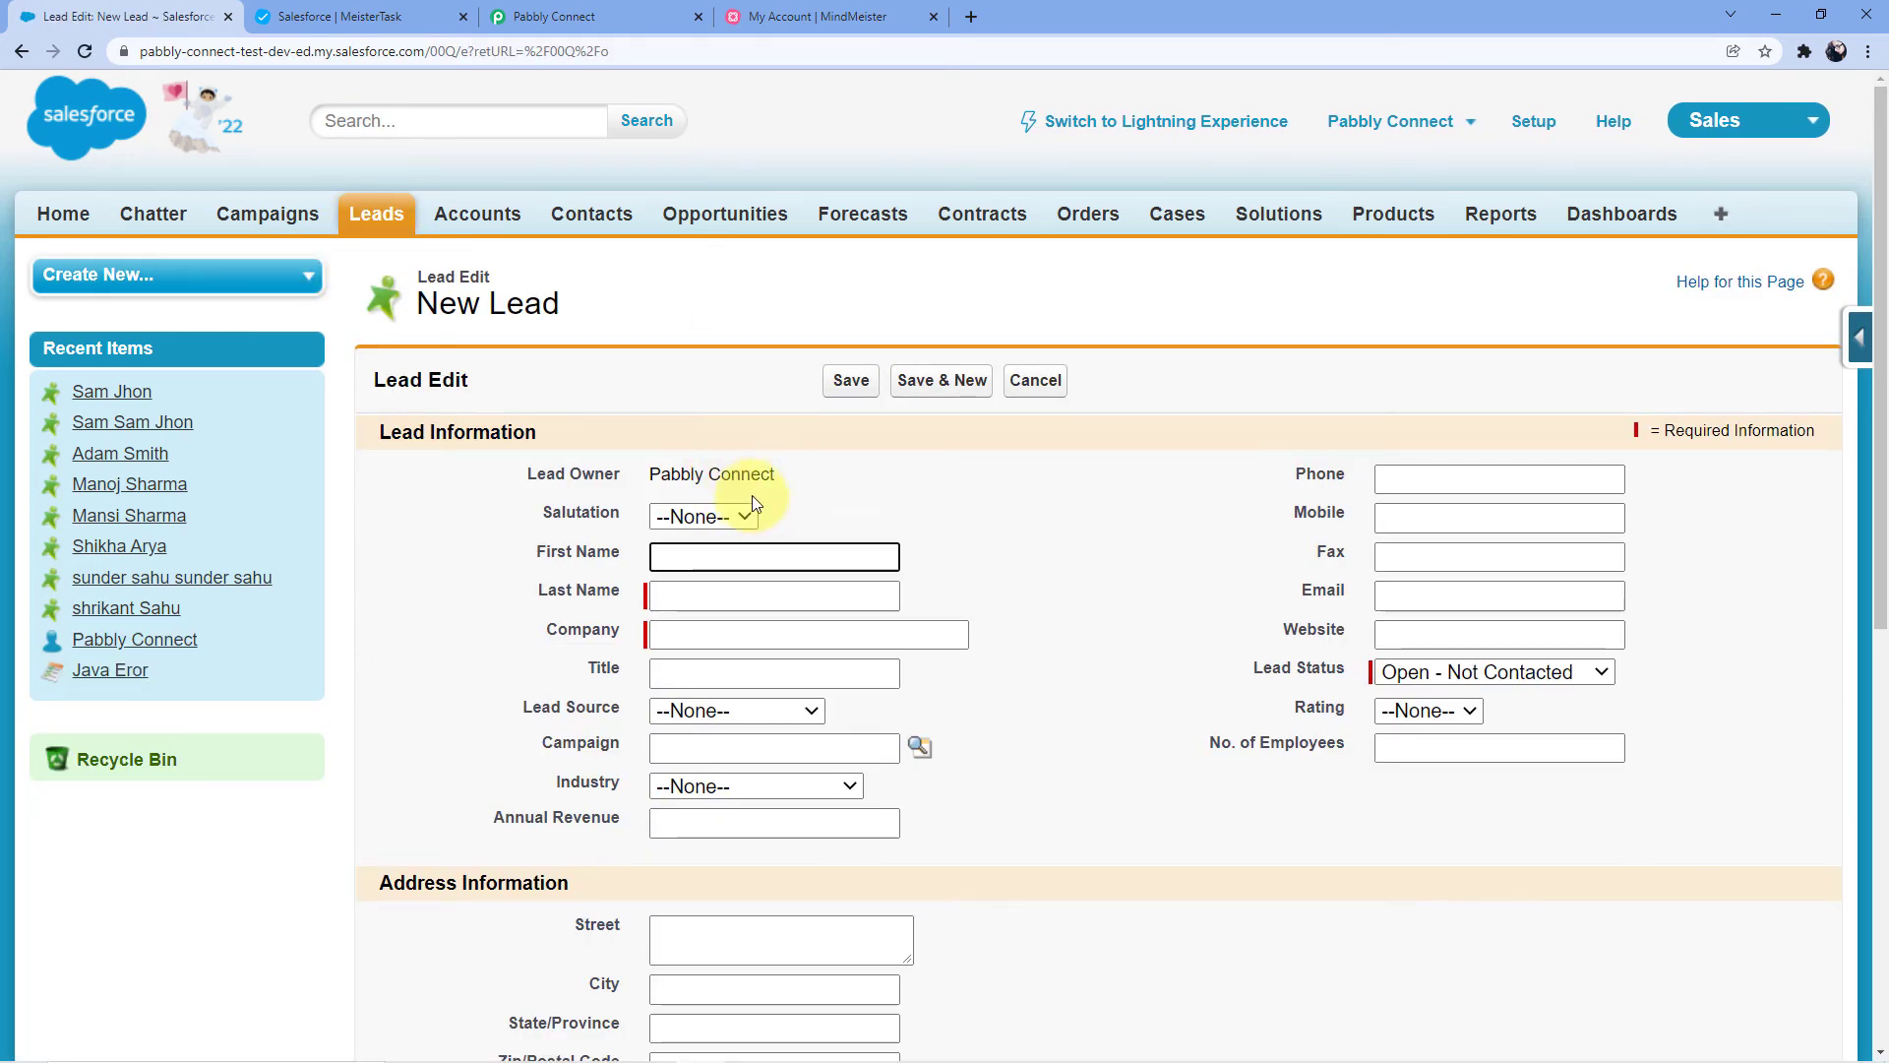
Fill in the new lead's phone number, first name and last name, keeping only the given name in First Name.
left_click(689, 552)
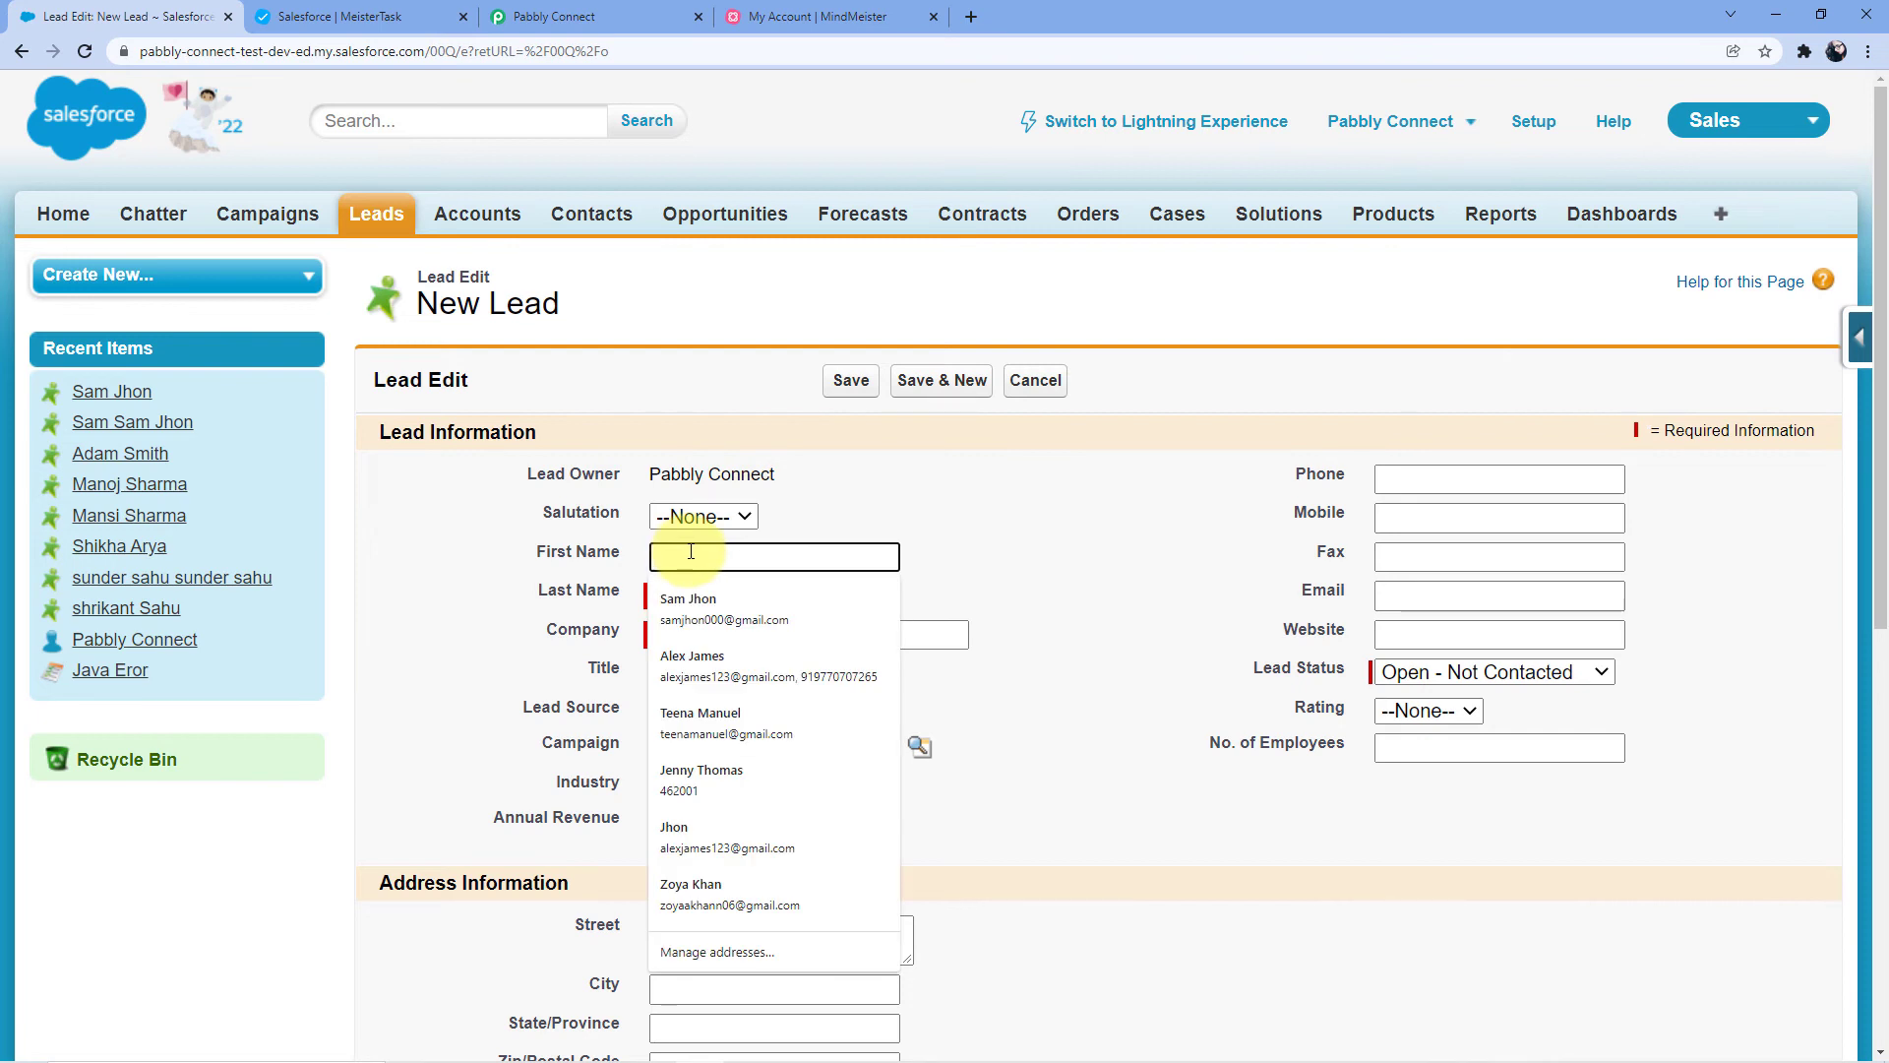
type("M")
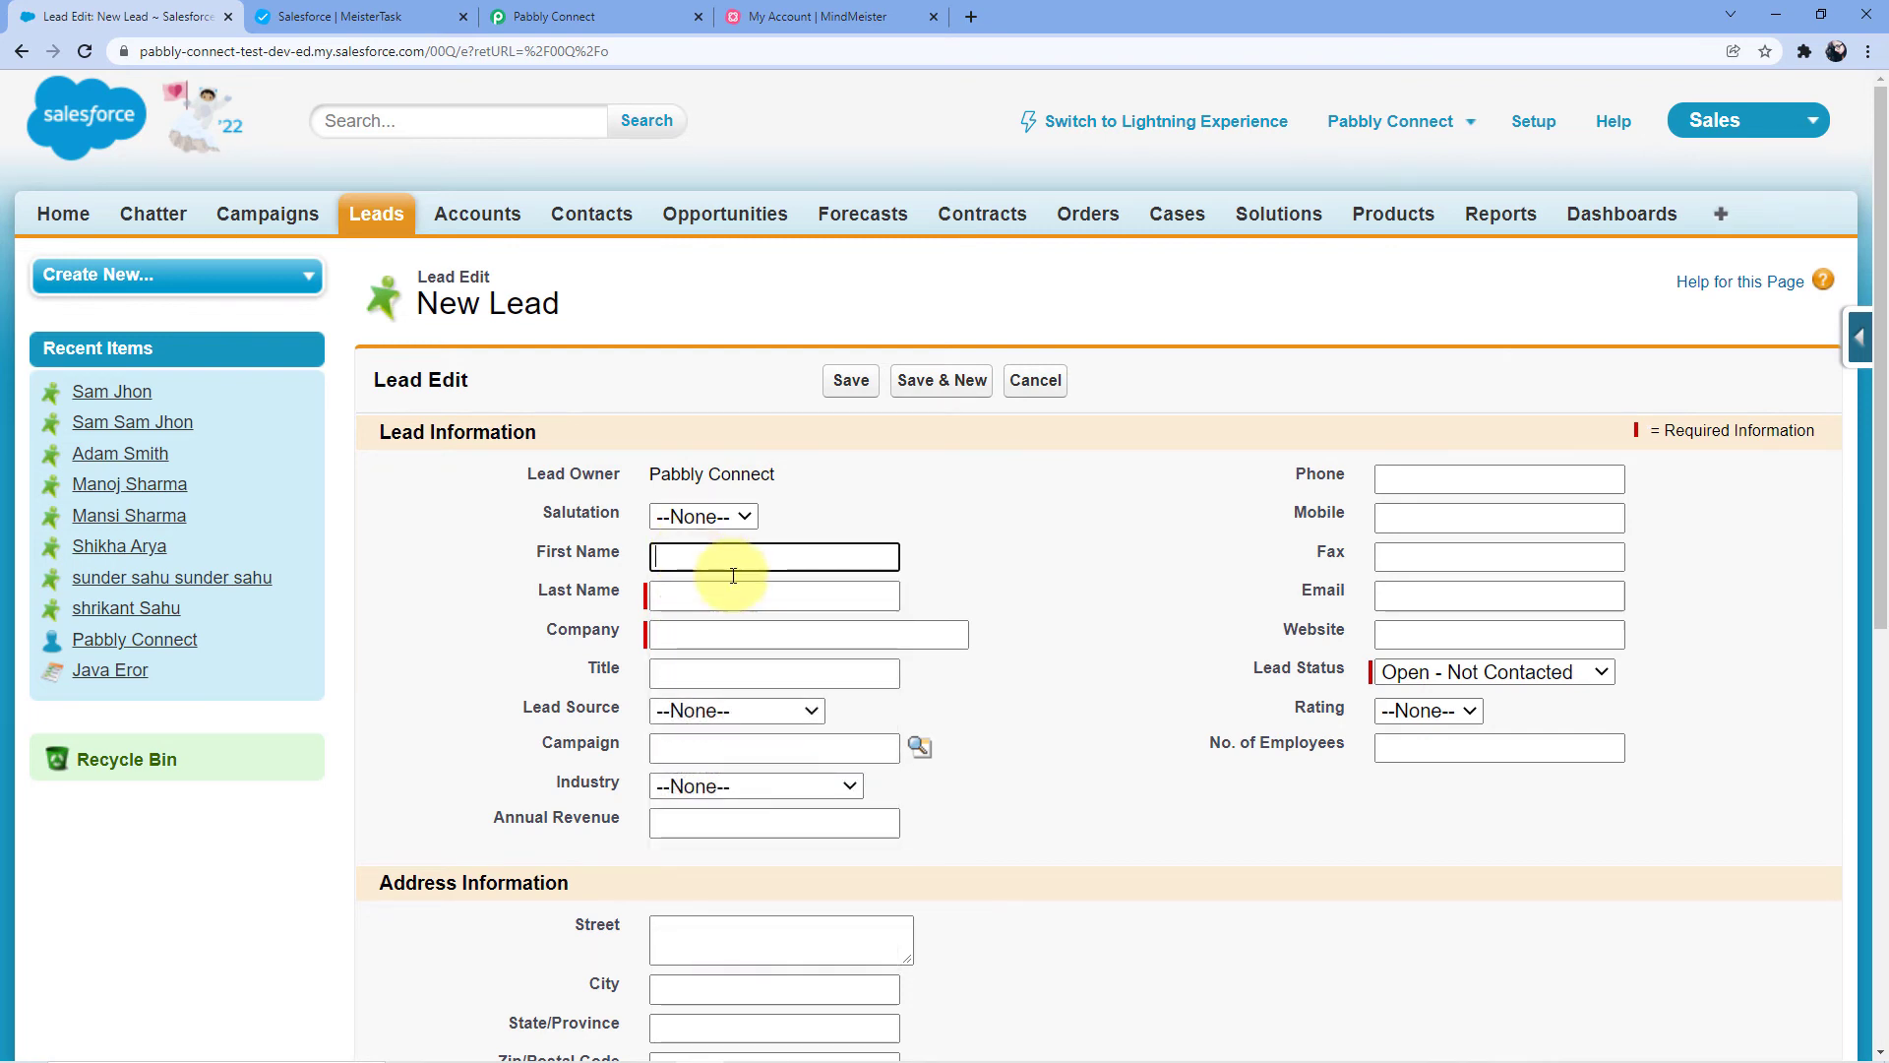
left_click(693, 554)
left_click(692, 677)
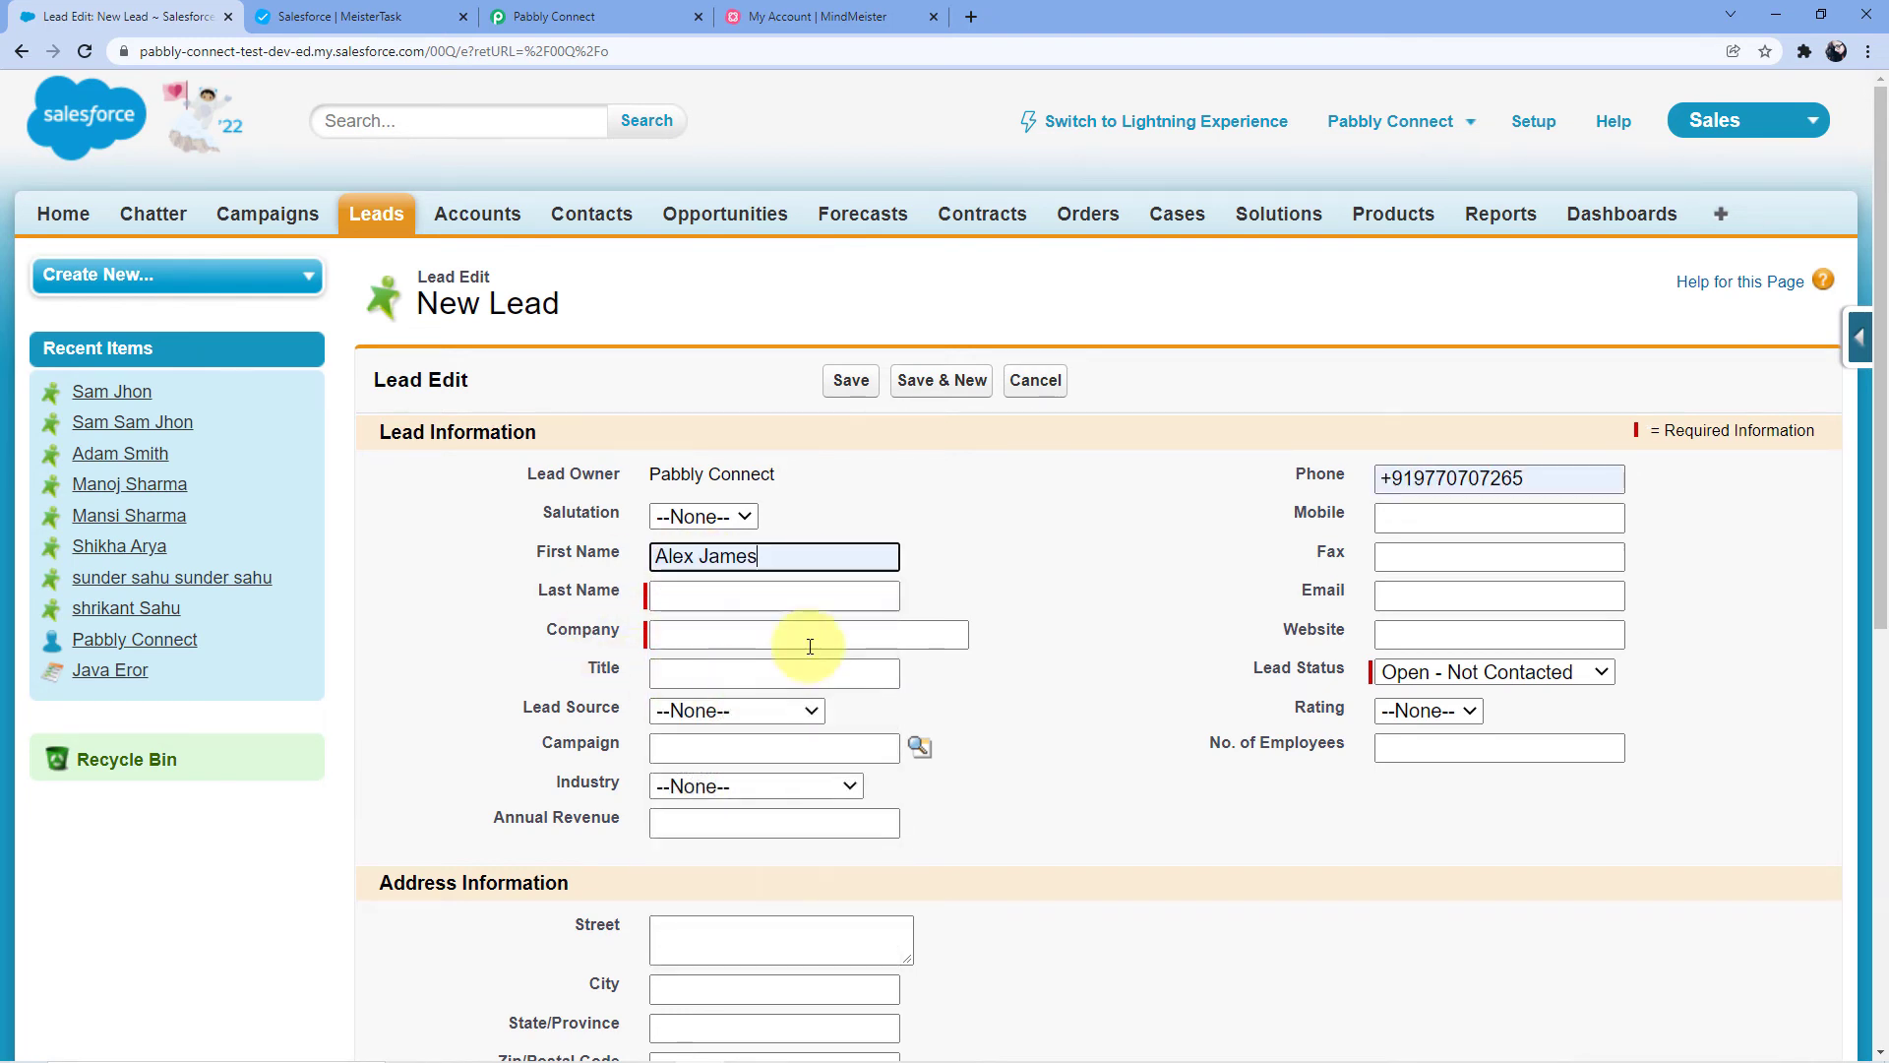
left_click_drag(830, 557, 692, 561)
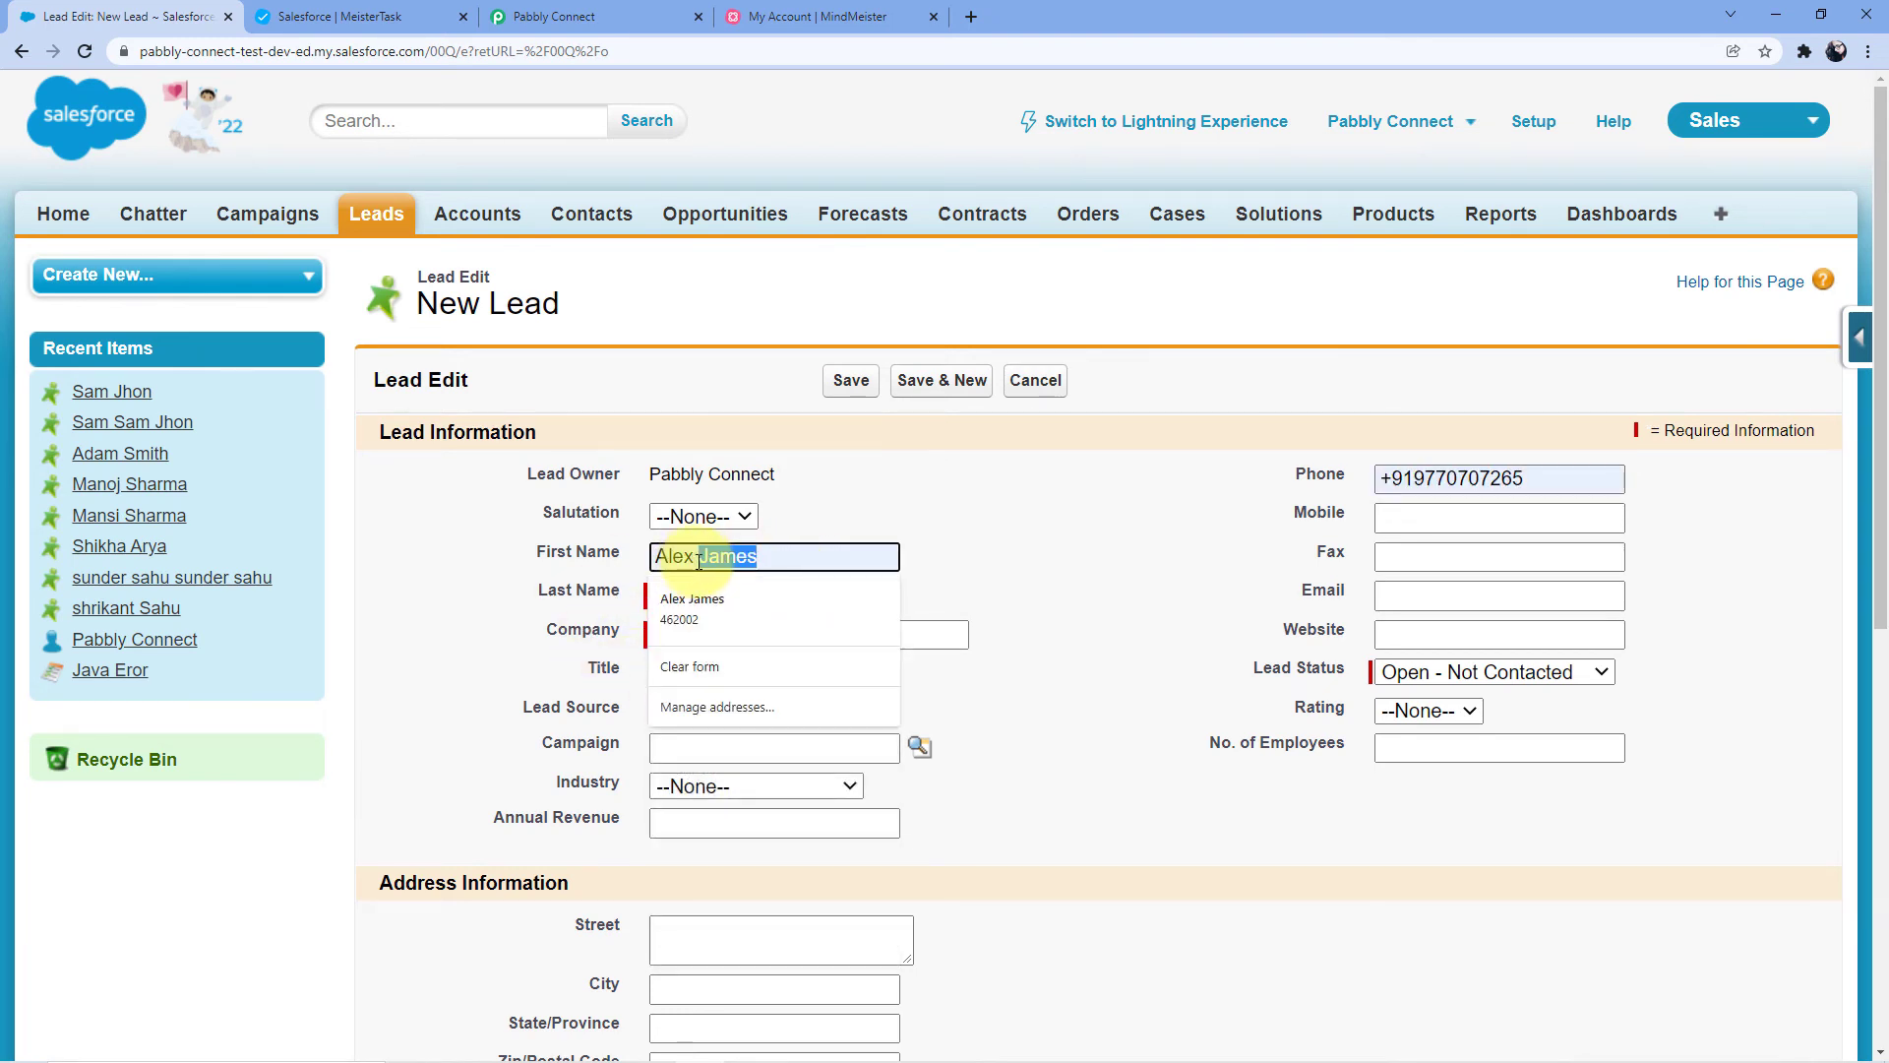
key("BackSpace")
left_click(672, 594)
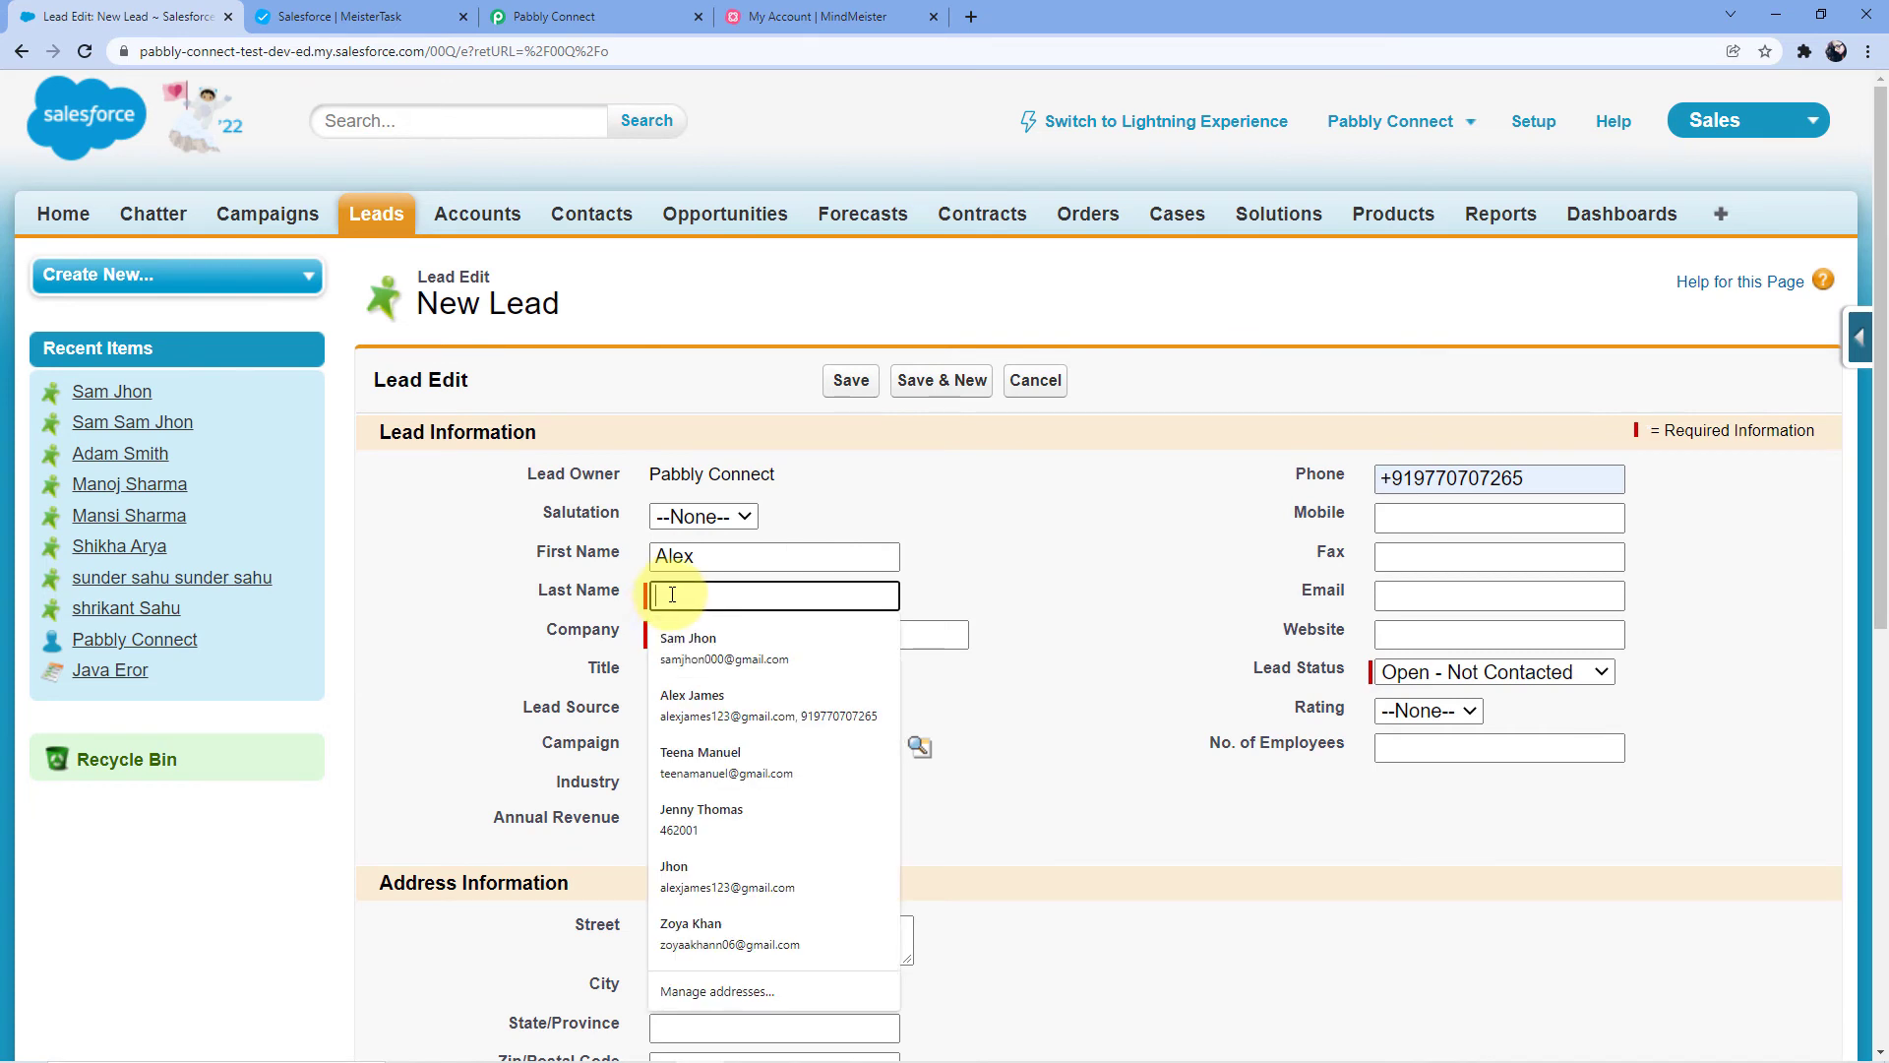
type("James")
Fill in the lead's company as Magnet Brains with the saved email and address details, and save the lead.
left_click(669, 630)
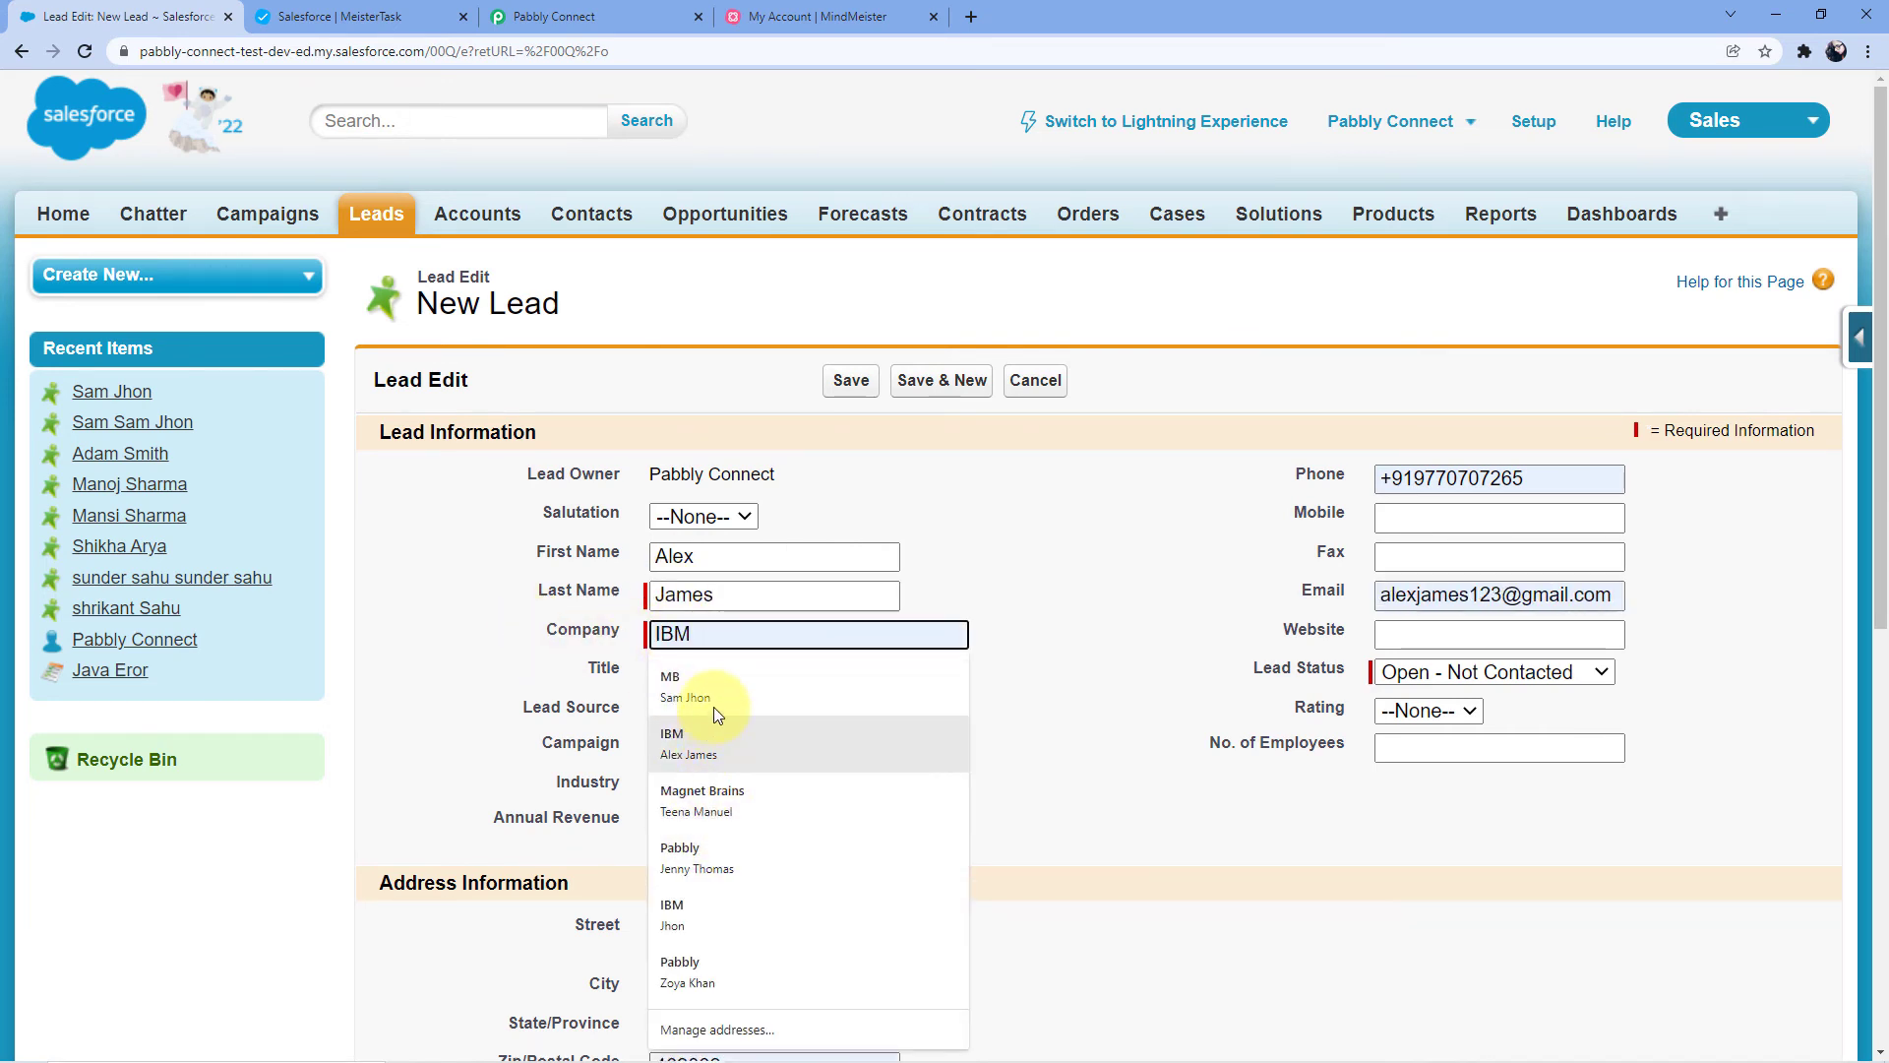
left_click(729, 799)
left_click(467, 675)
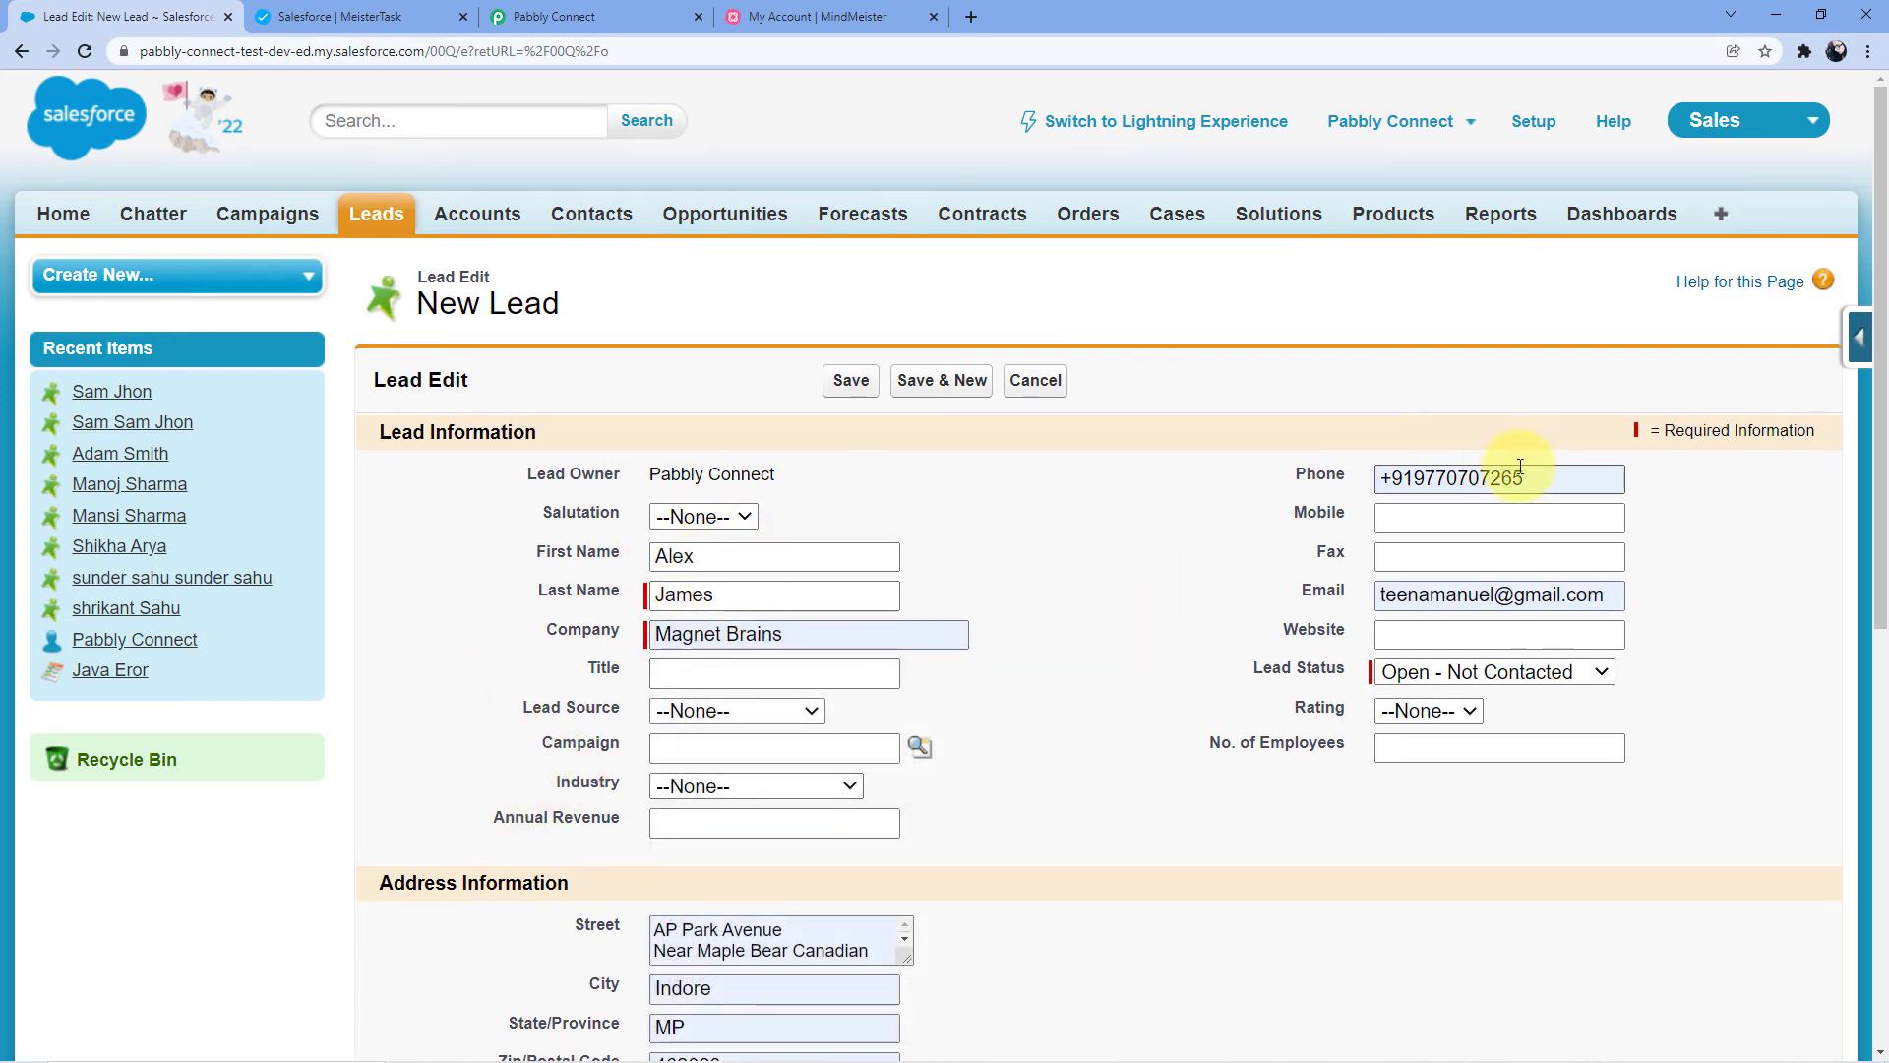
scroll(1167, 633, "down", 3)
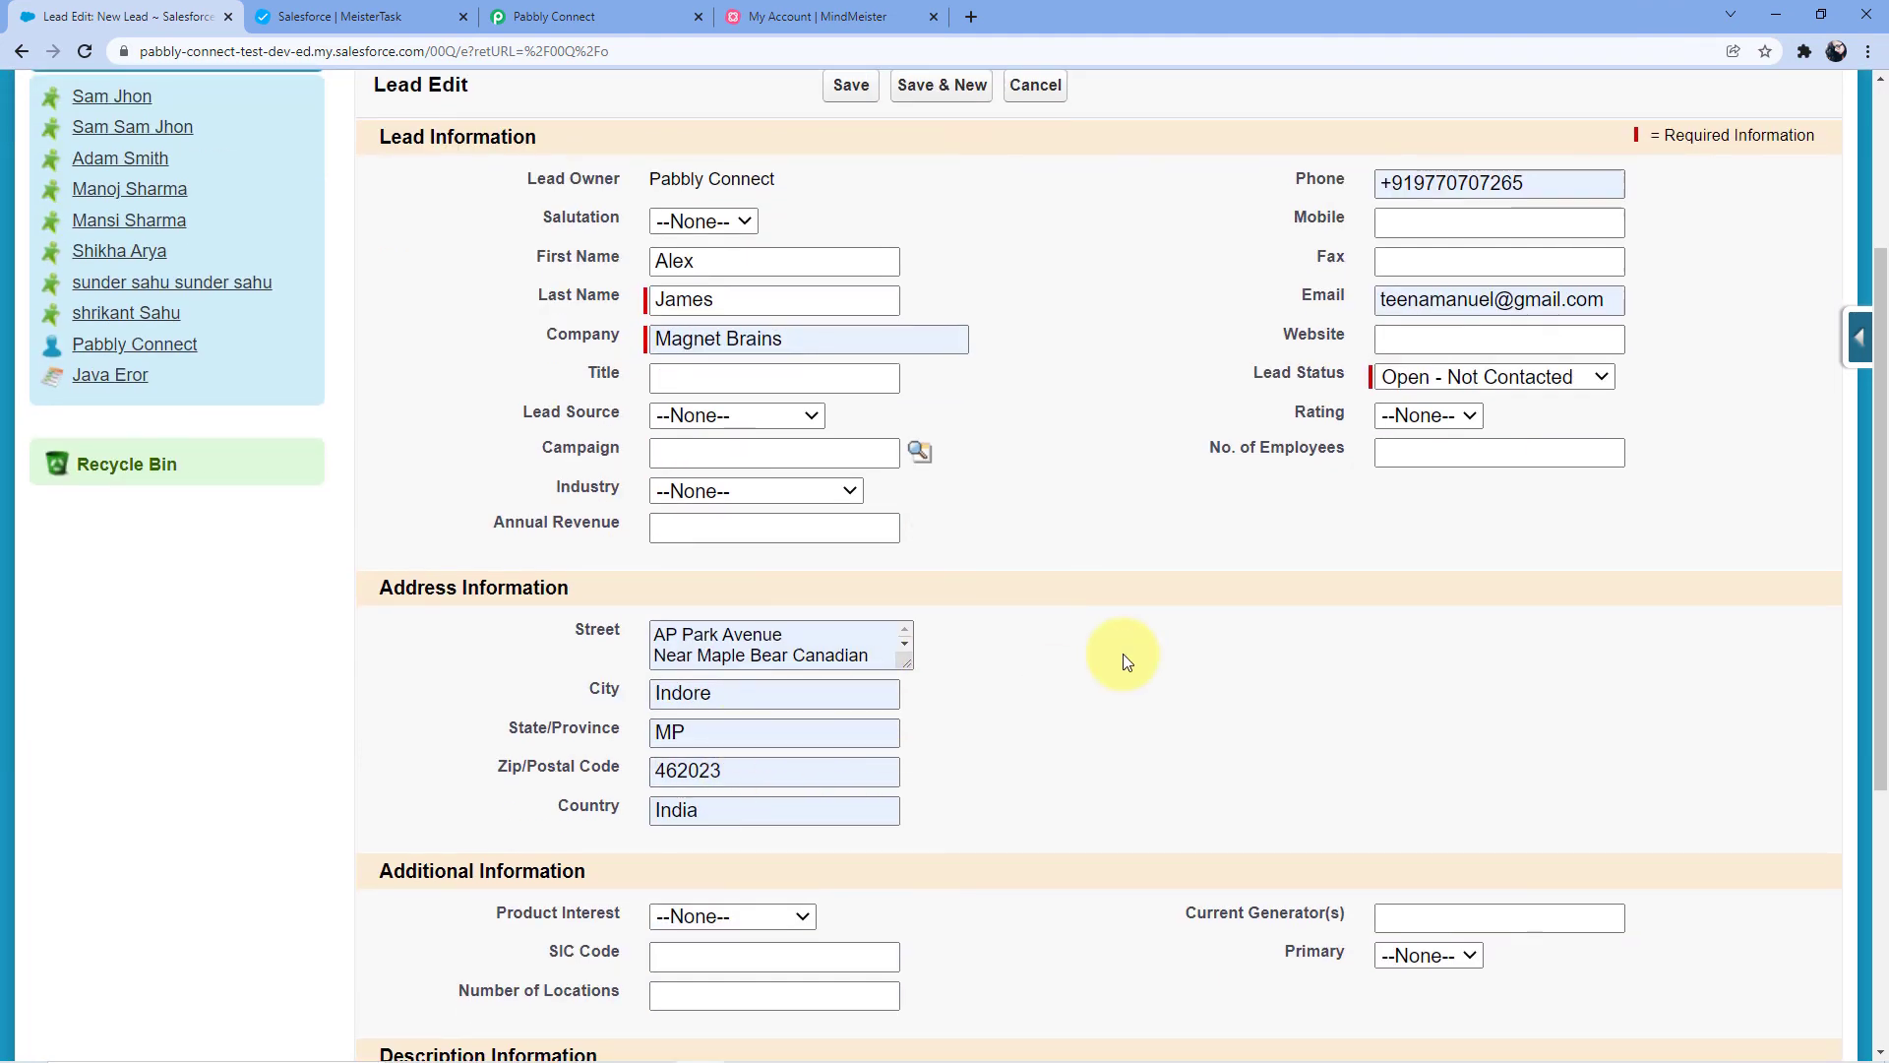
scroll(1004, 716, "down", 5)
left_click(848, 913)
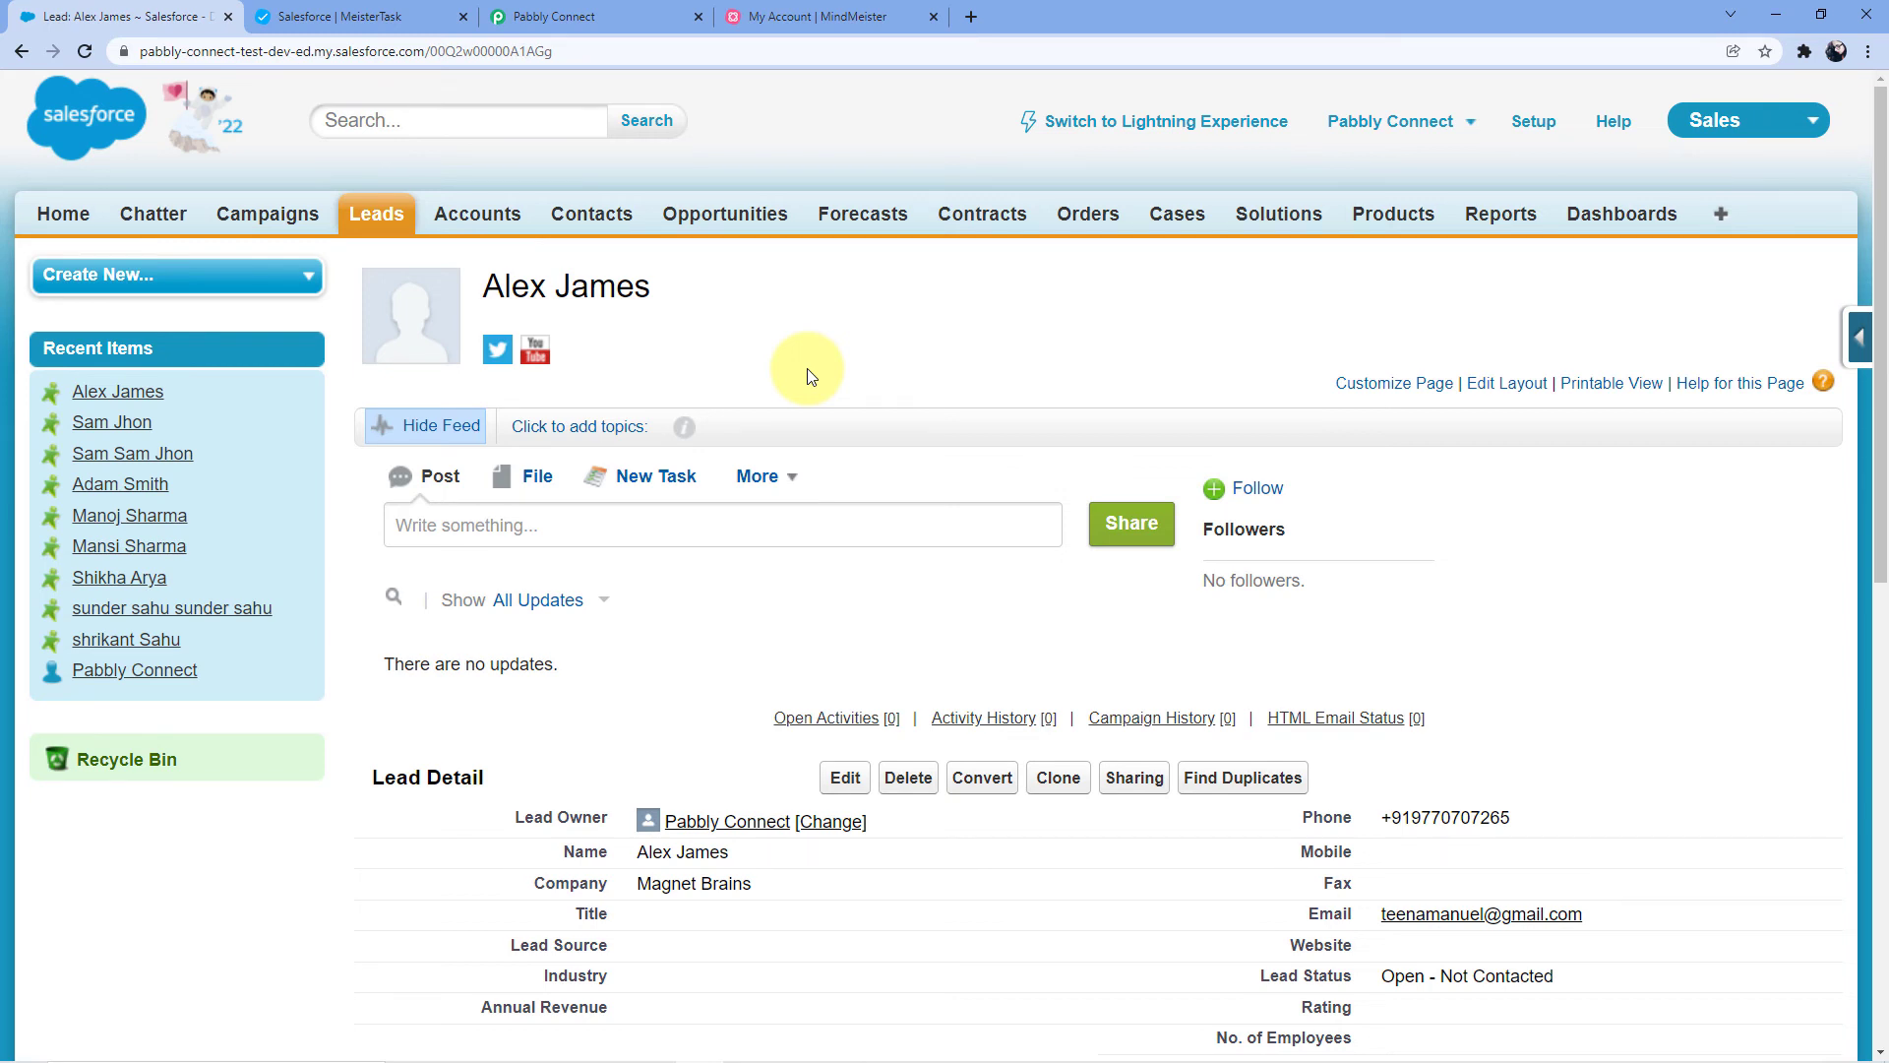
Switch to MeisterTask, compare the new lead's task title and notes with the Salesforce record, and close the task.
left_click(339, 16)
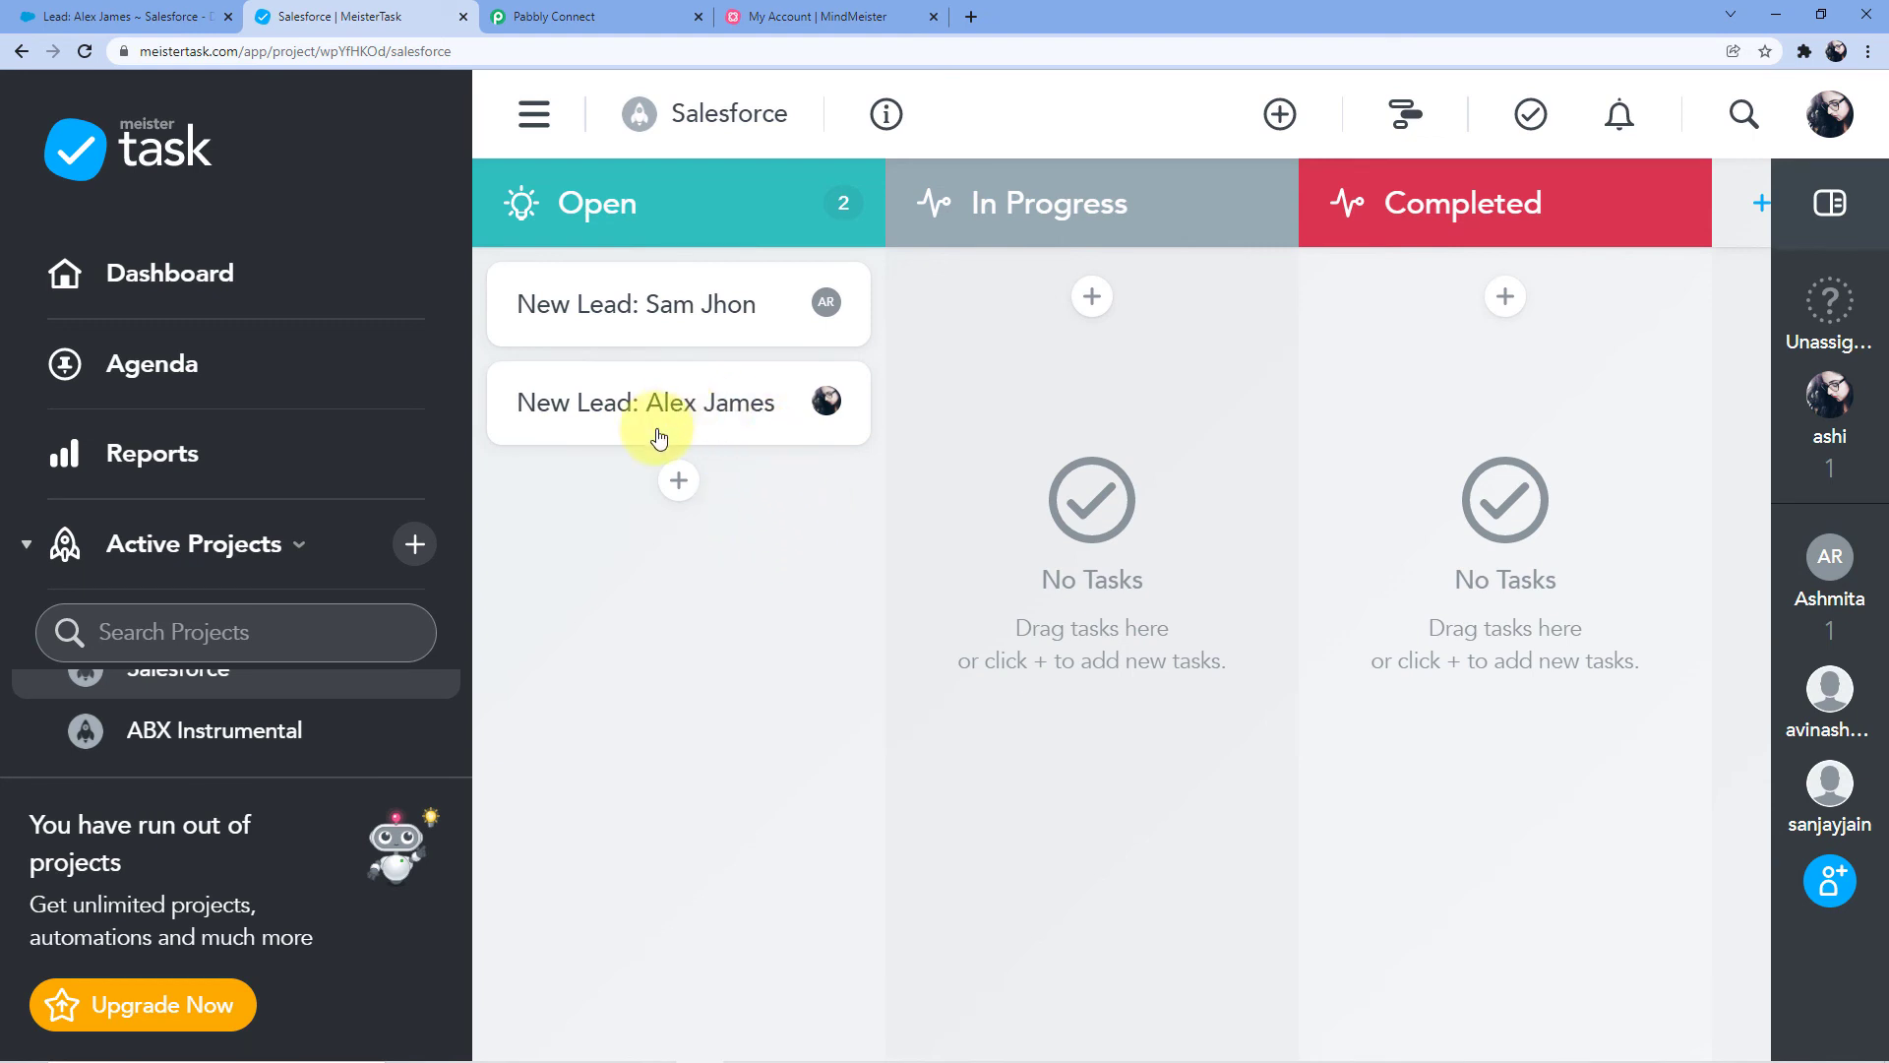
left_click(98, 15)
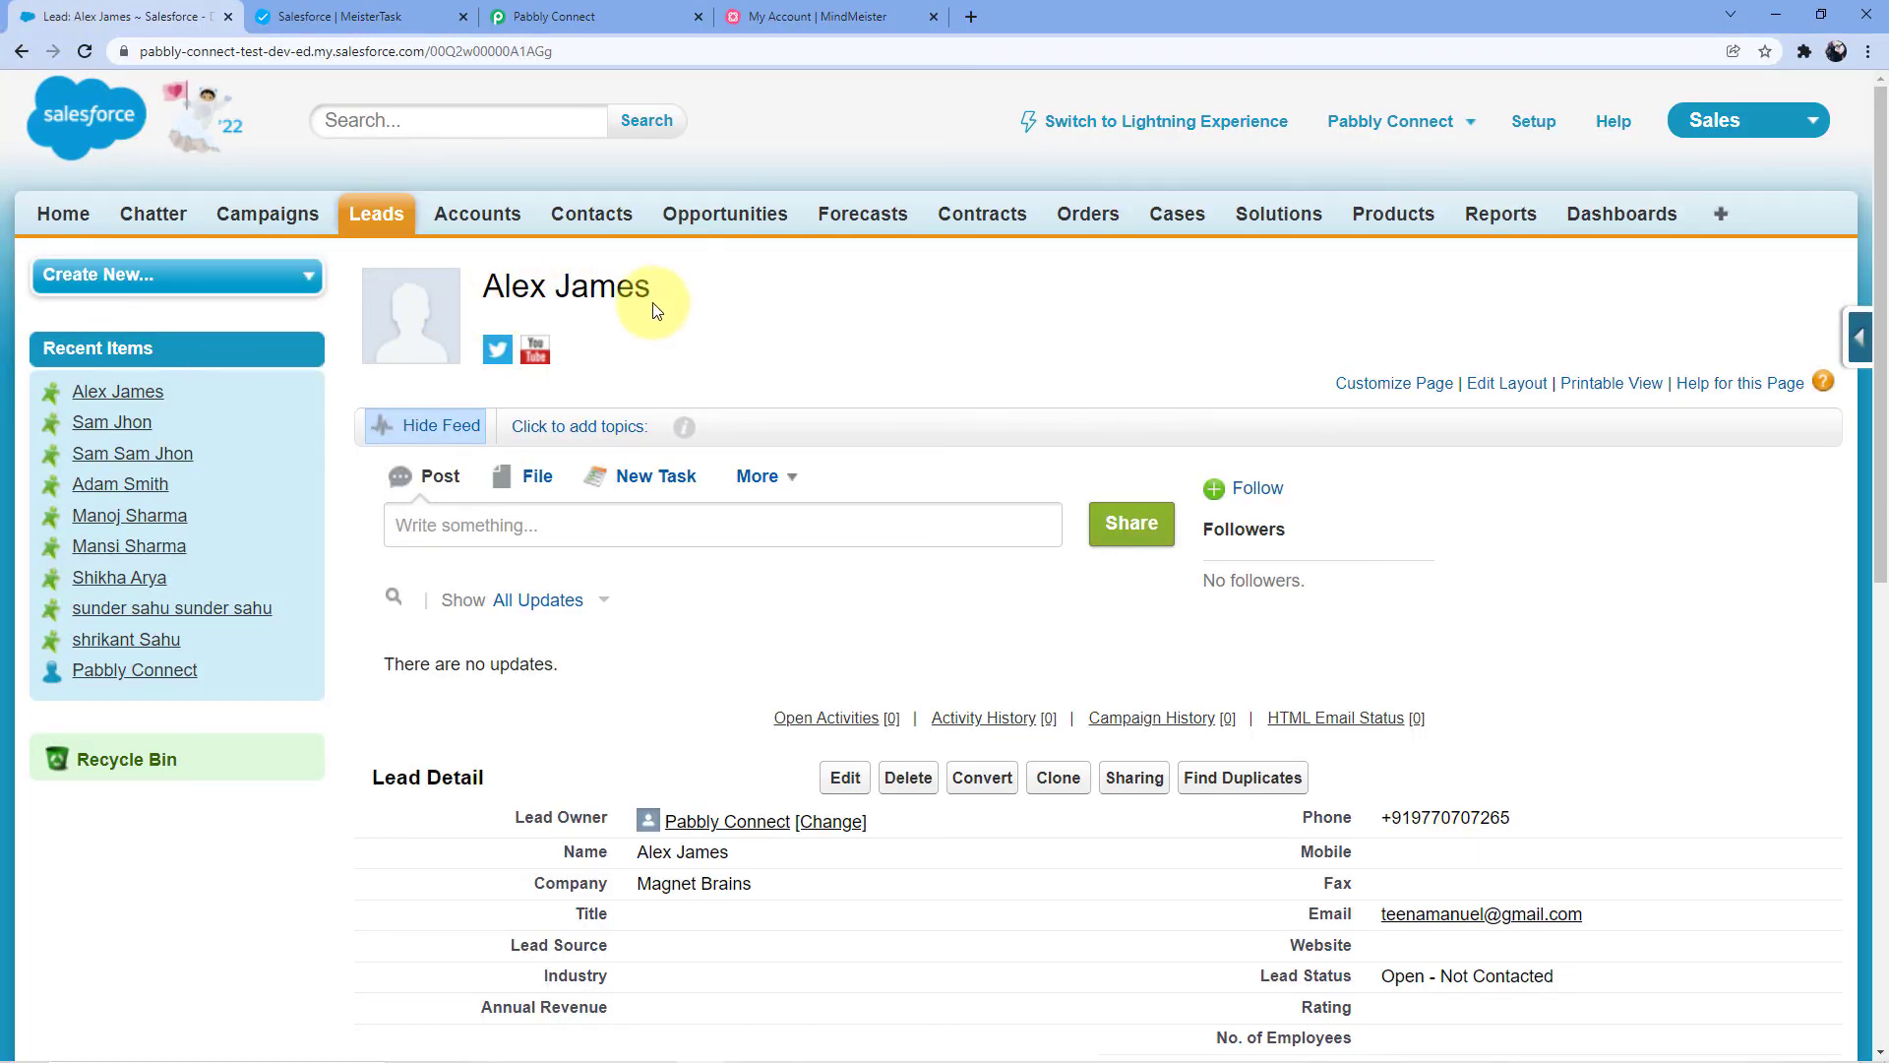
left_click(421, 29)
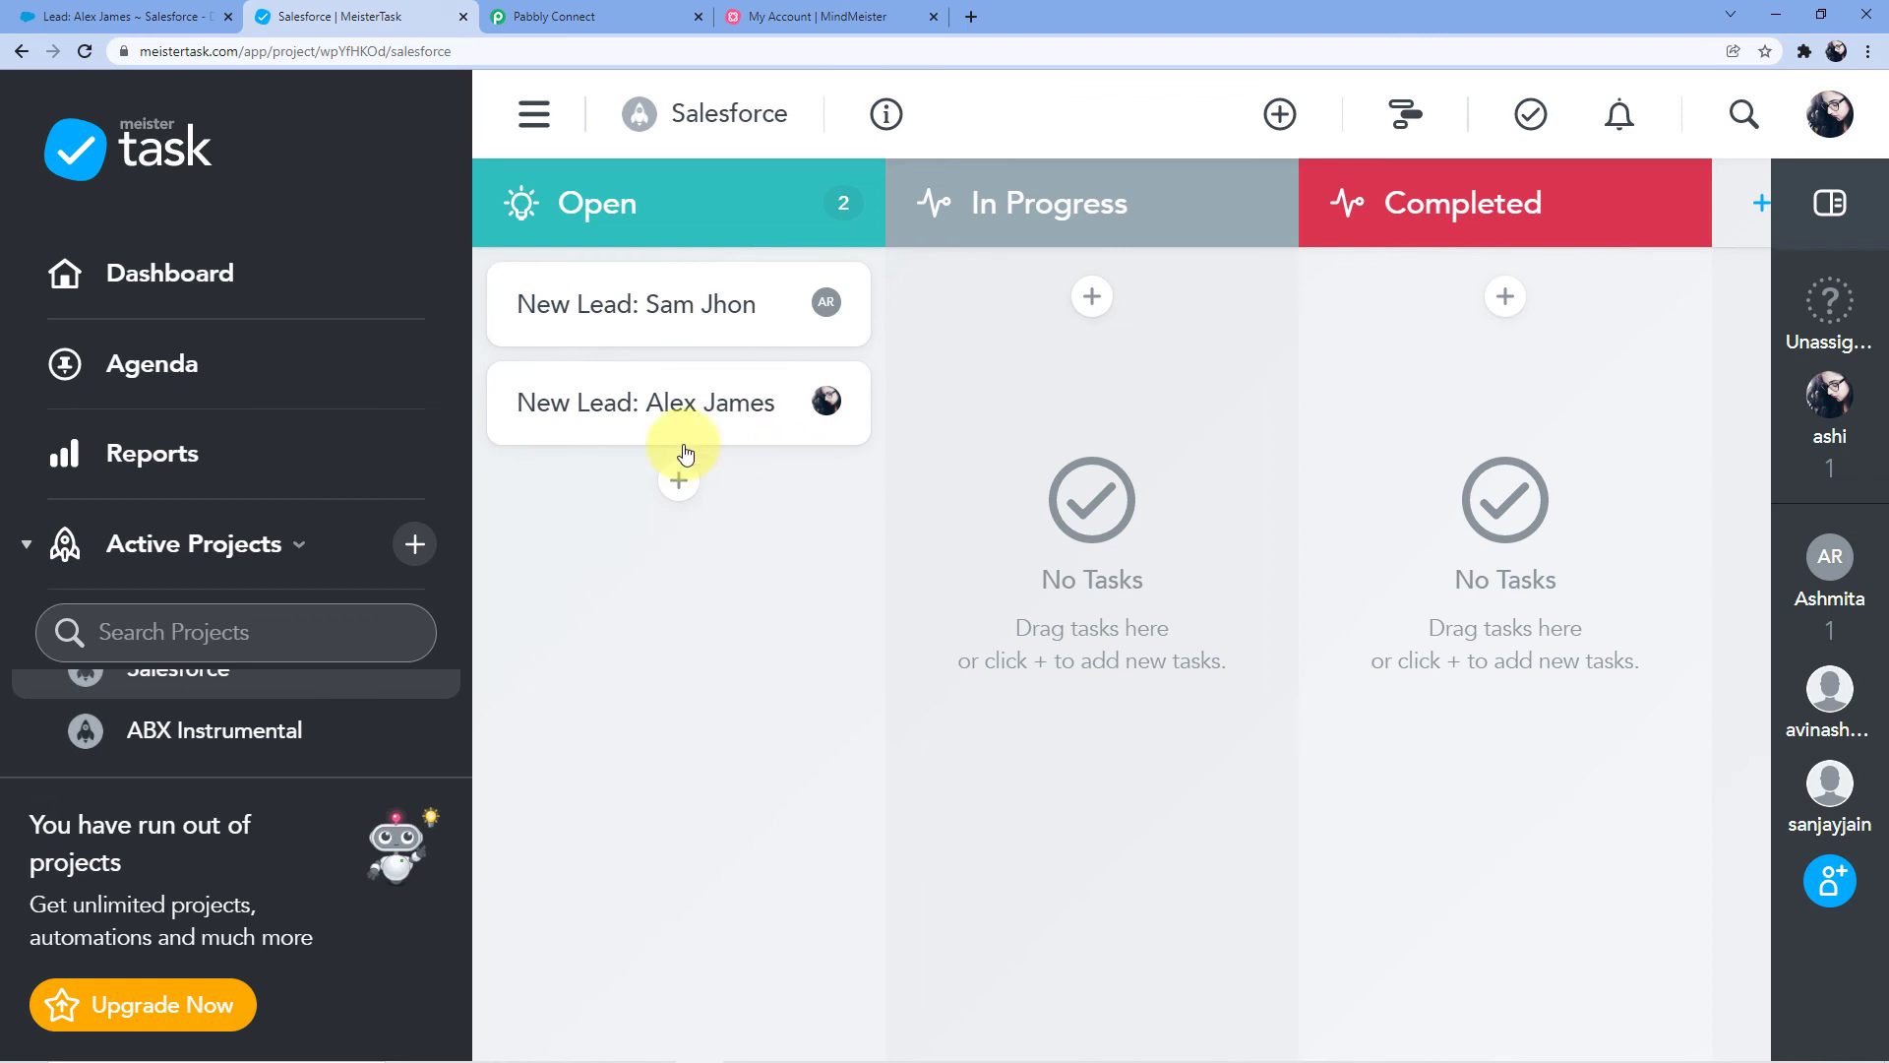
left_click(693, 413)
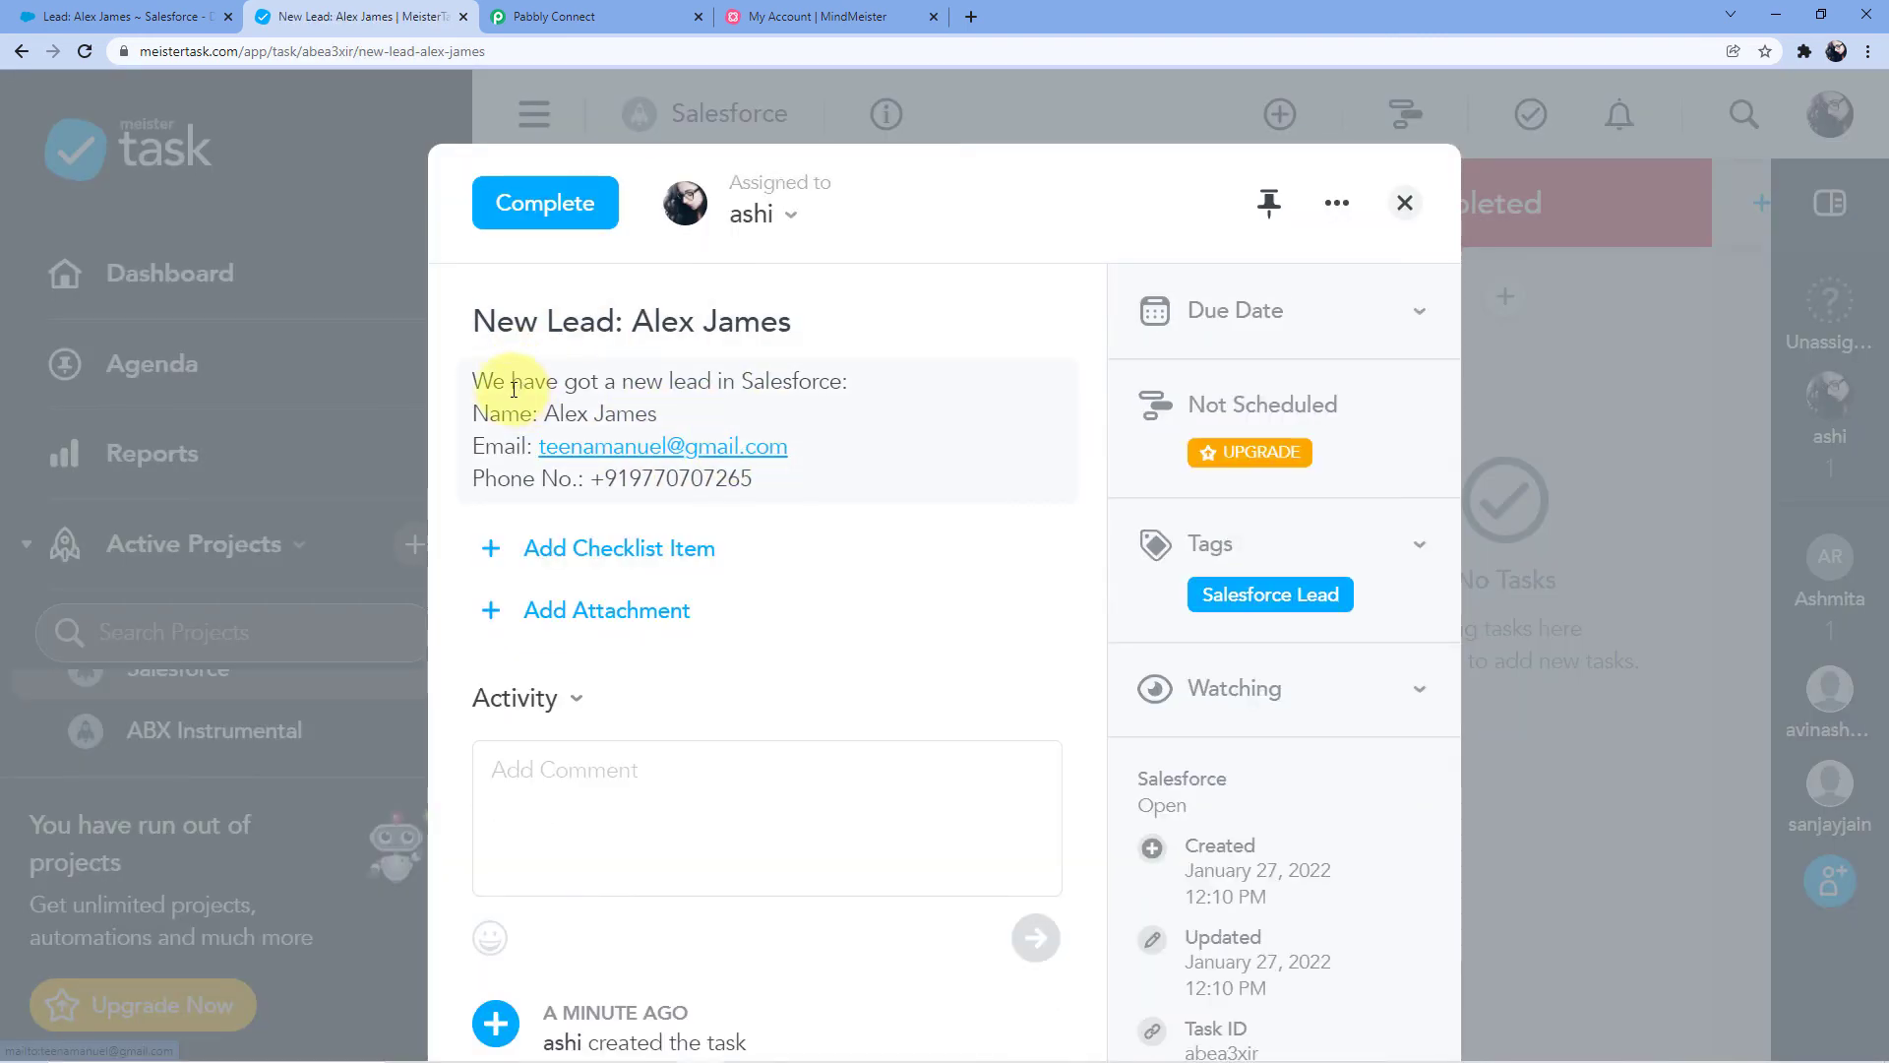
left_click_drag(657, 414, 547, 414)
left_click_drag(821, 447, 538, 452)
left_click_drag(760, 478, 609, 478)
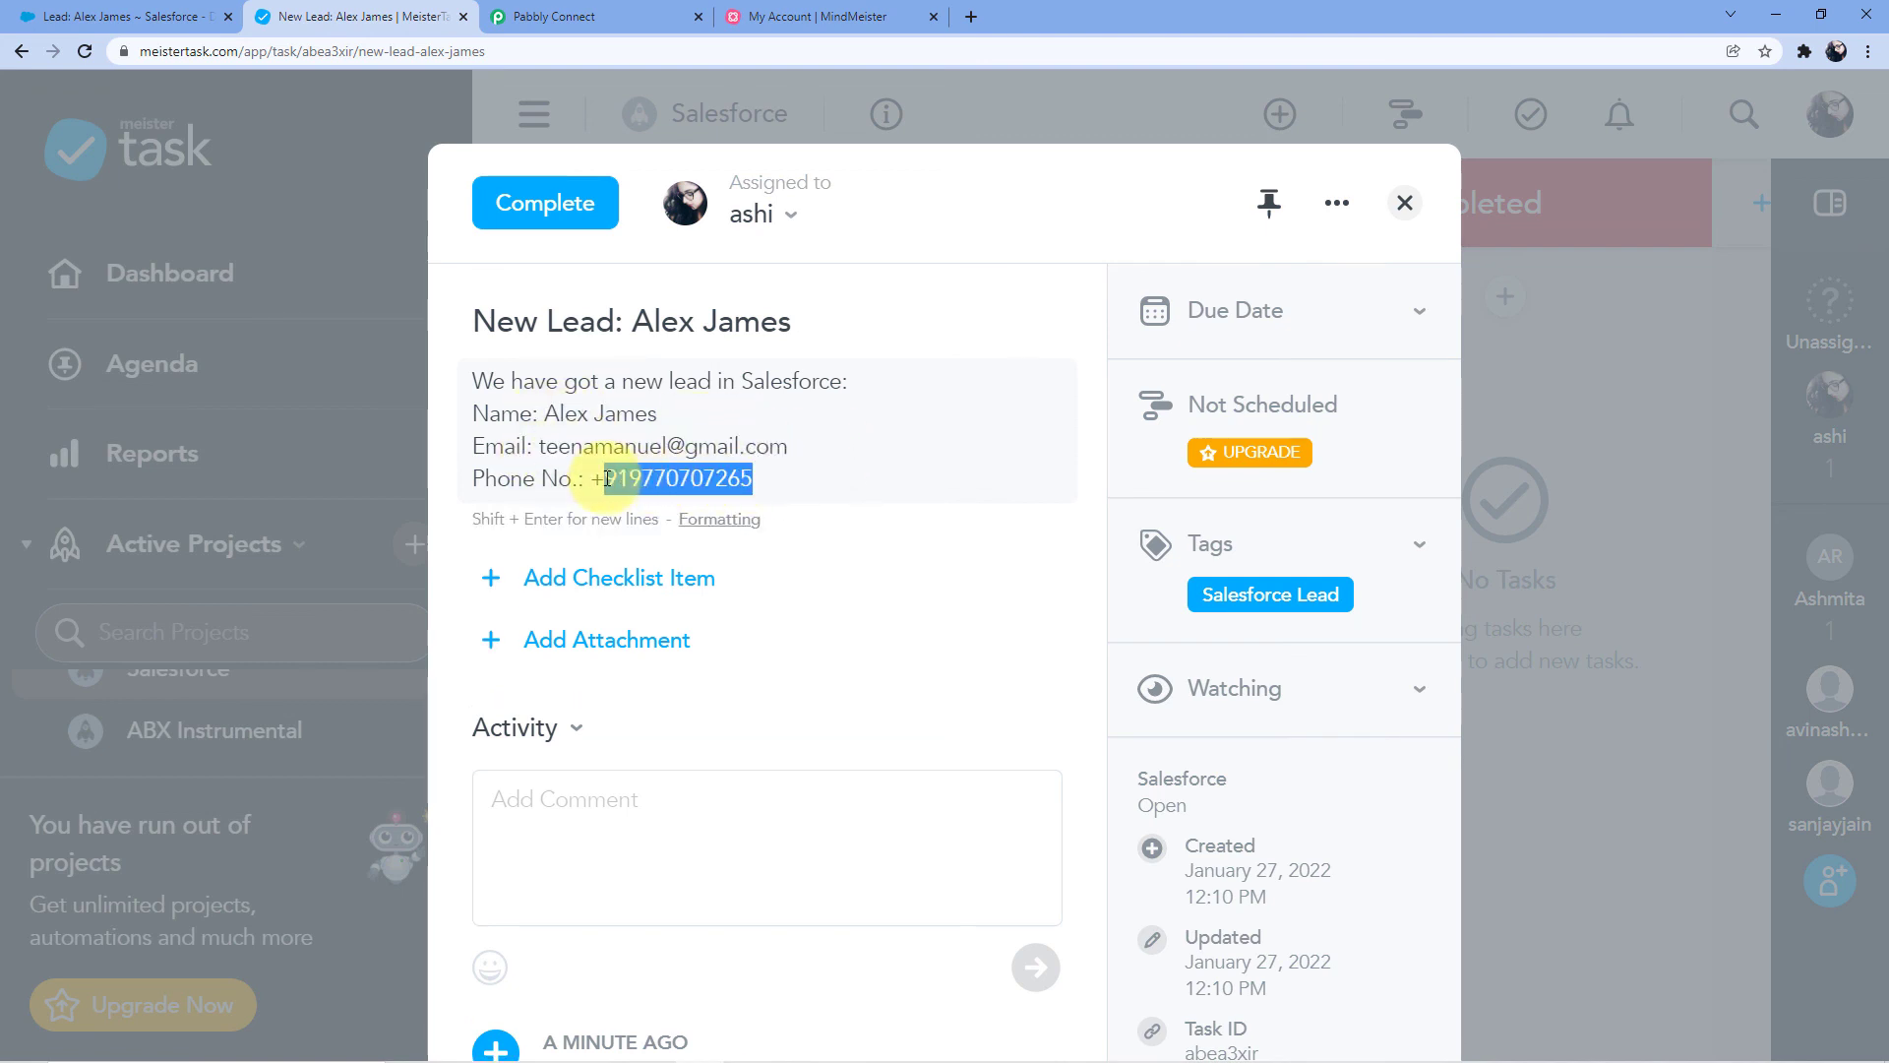
left_click(1403, 203)
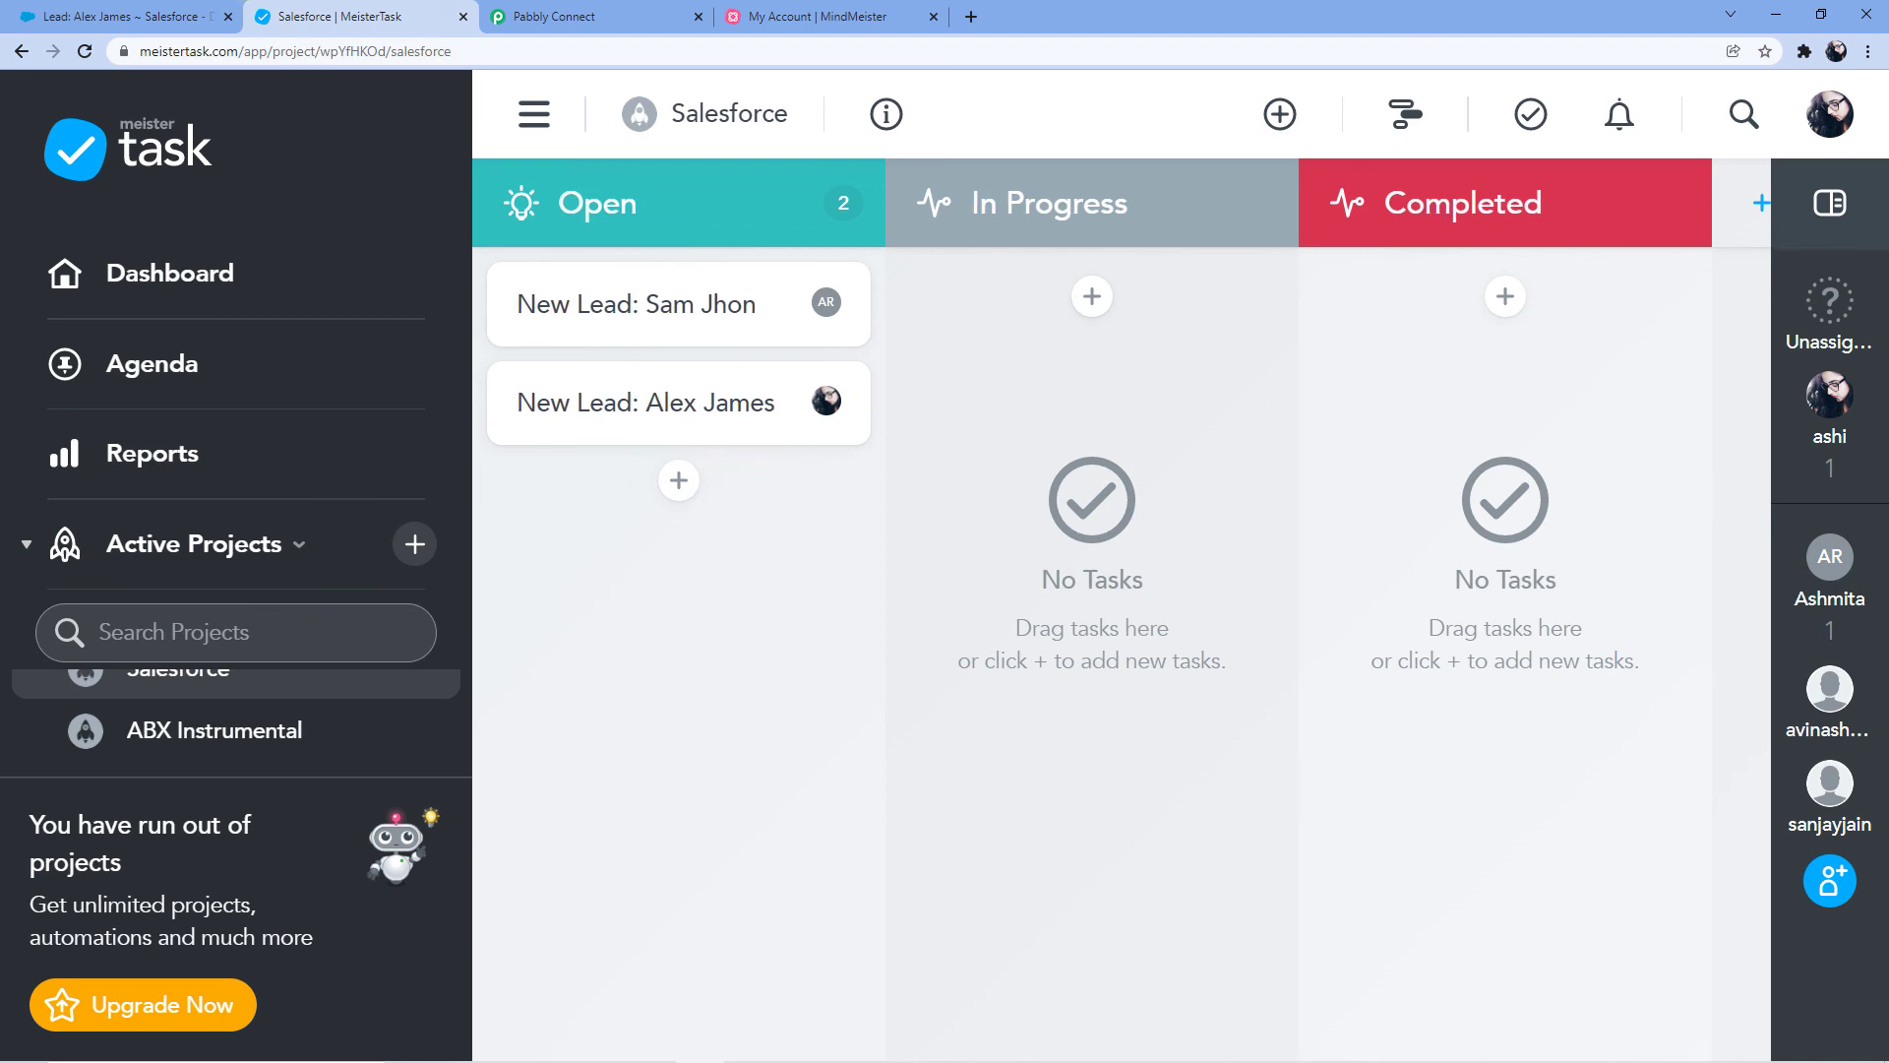
Switch to Pabbly Connect and collapse the MeisterTask action and Salesforce trigger to view the whole Salesforce to MeisterTask workflow.
left_click(551, 17)
scroll(1515, 285, "up", 4)
scroll(1574, 335, "up", 15)
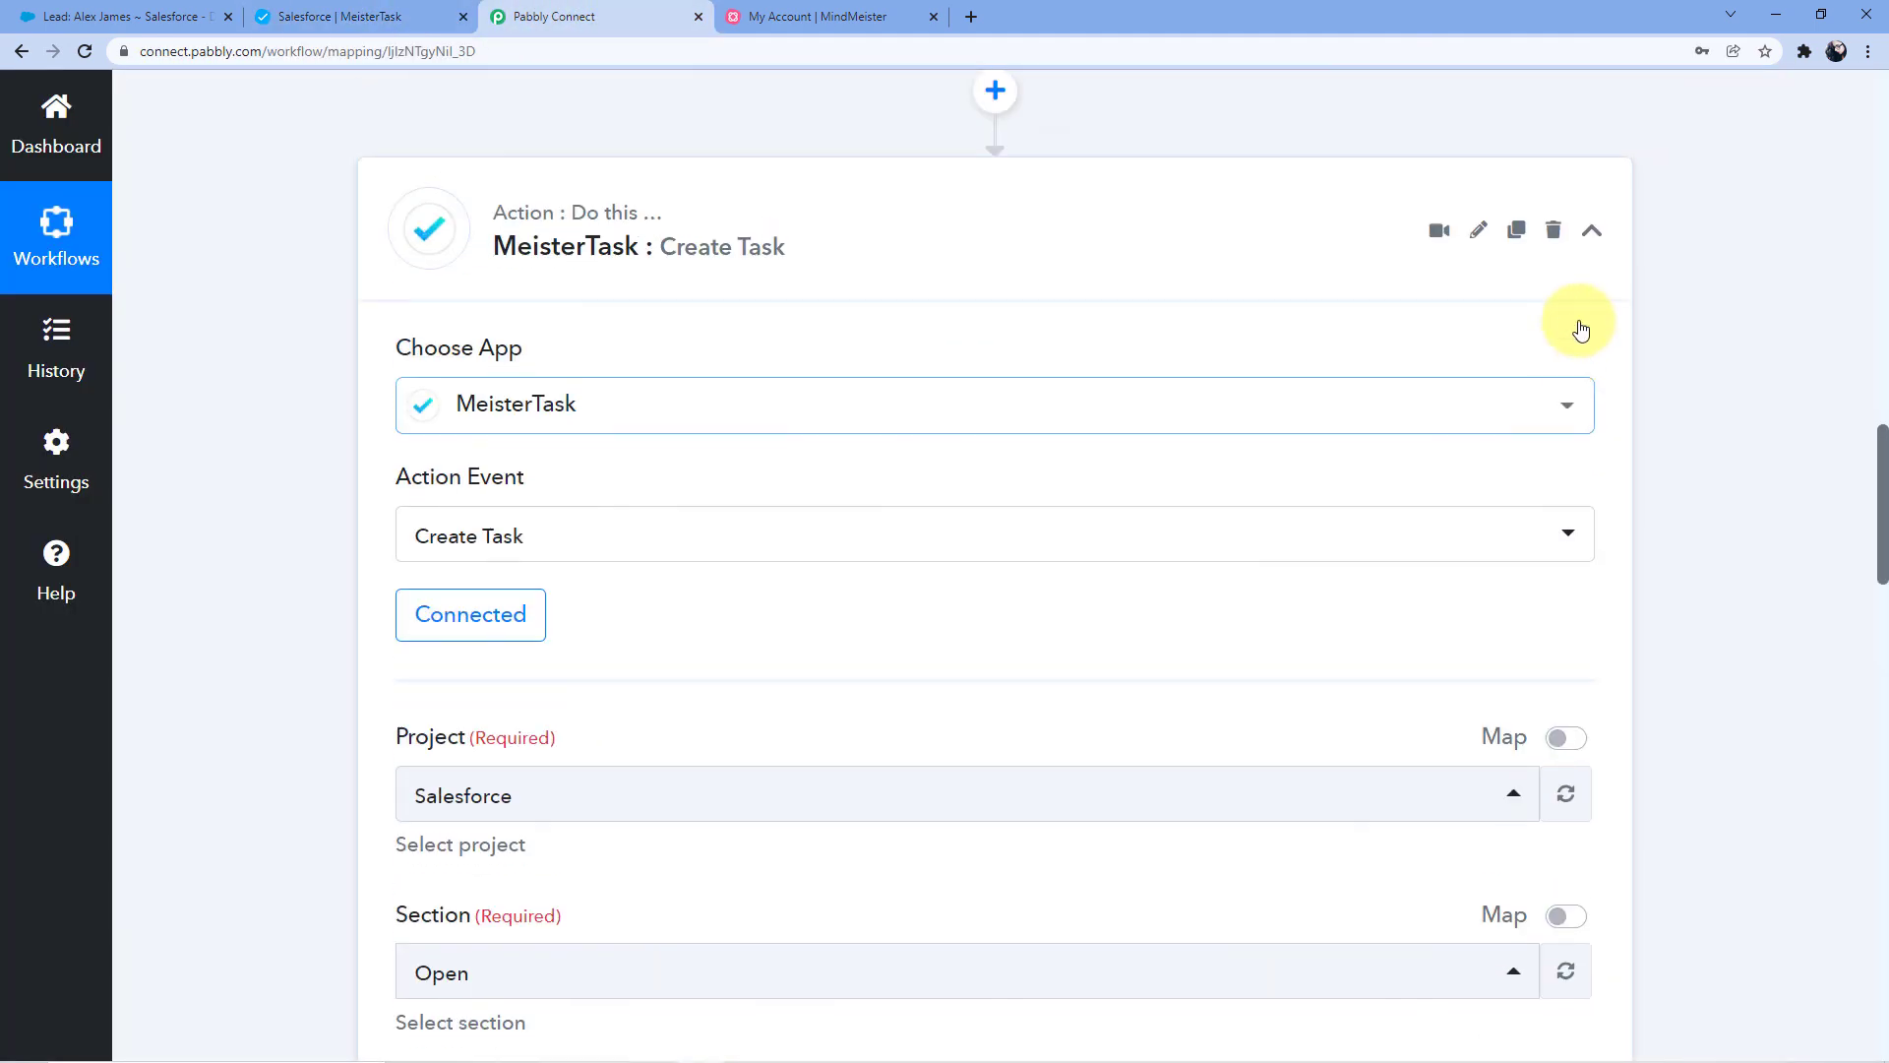
scroll(1594, 356, "up", 6)
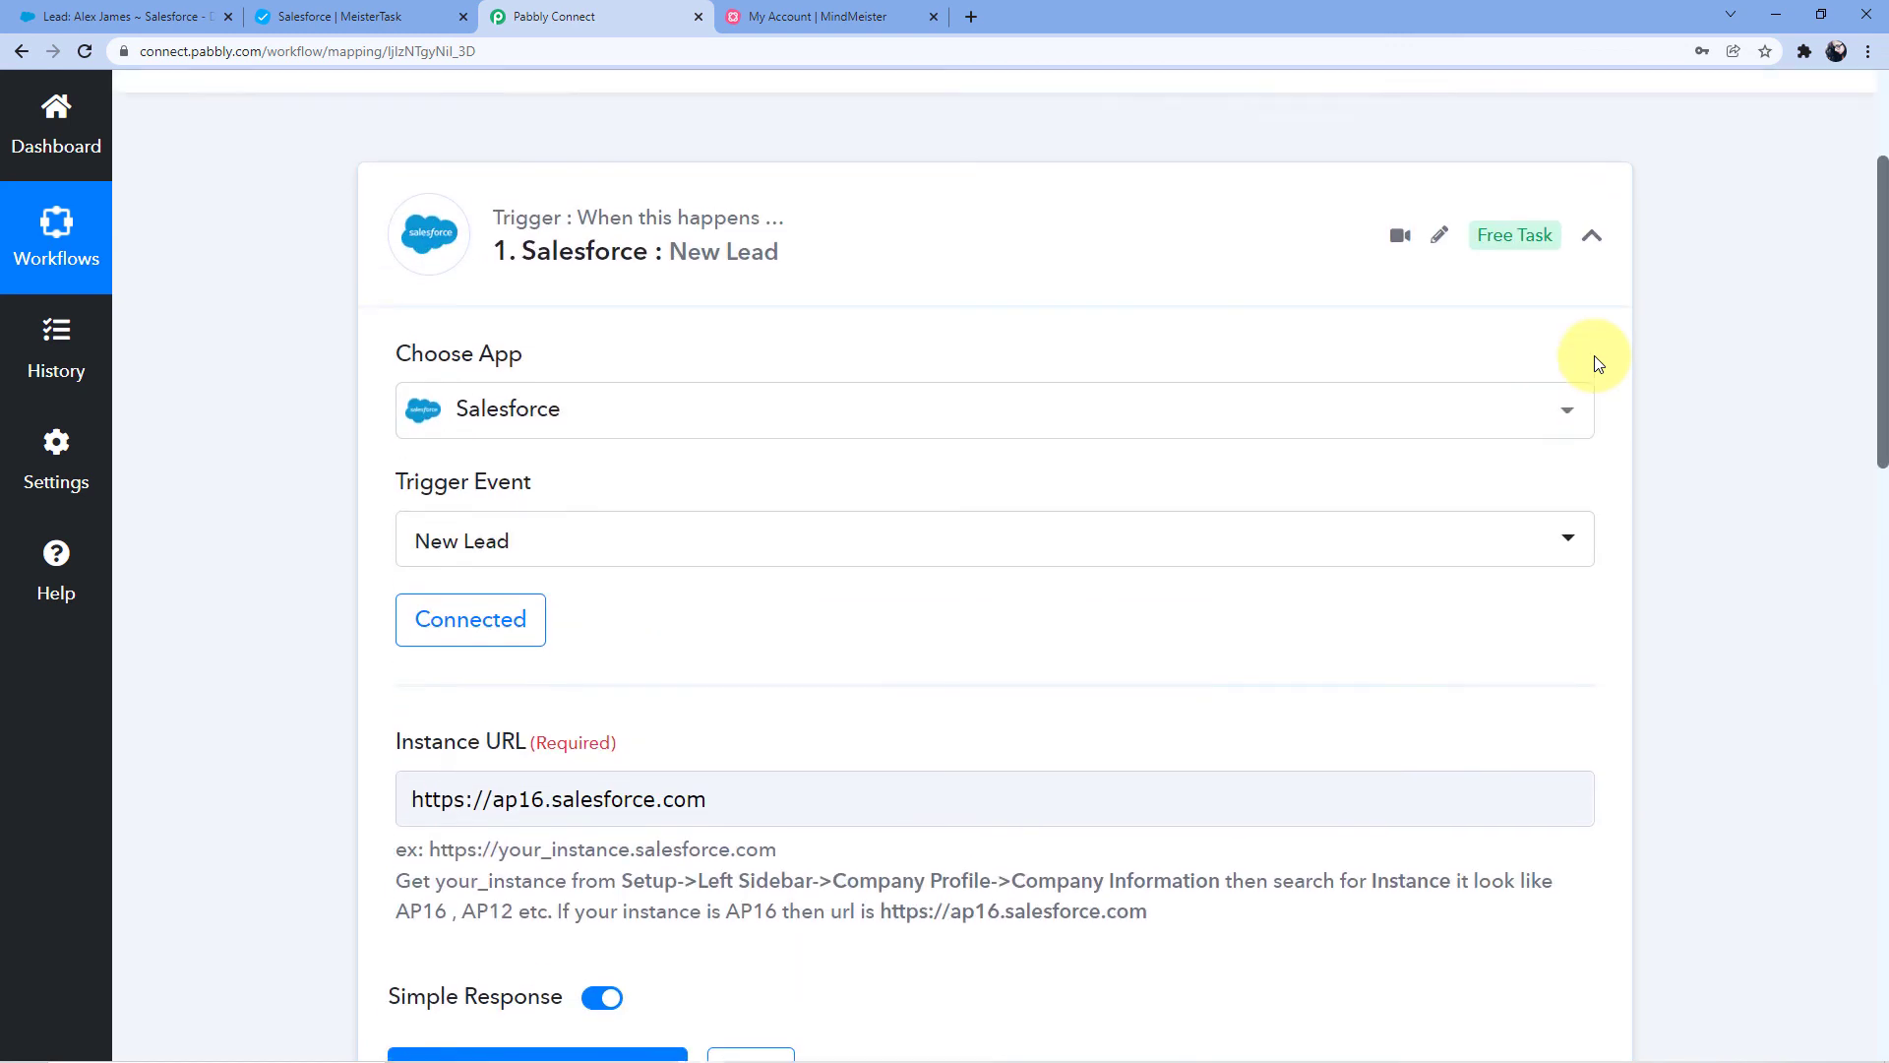
left_click(1595, 381)
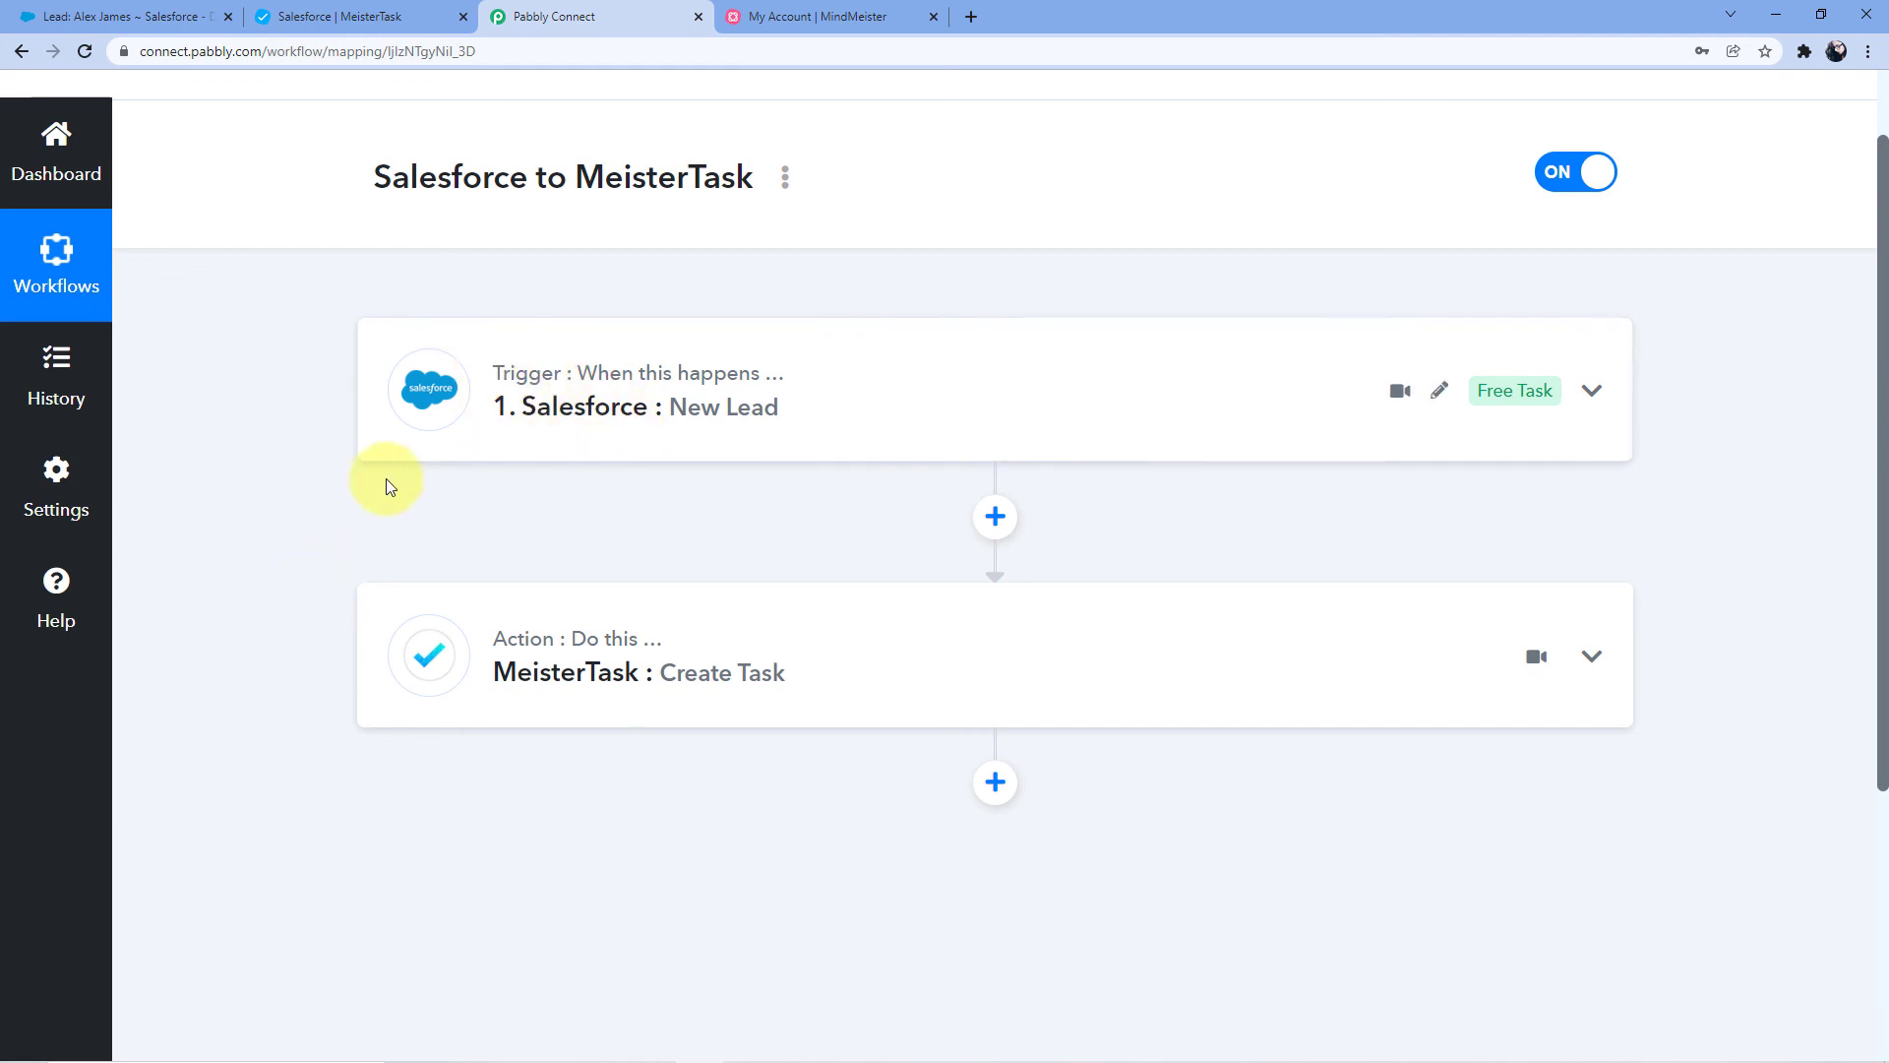
scroll(781, 623, "up", 1)
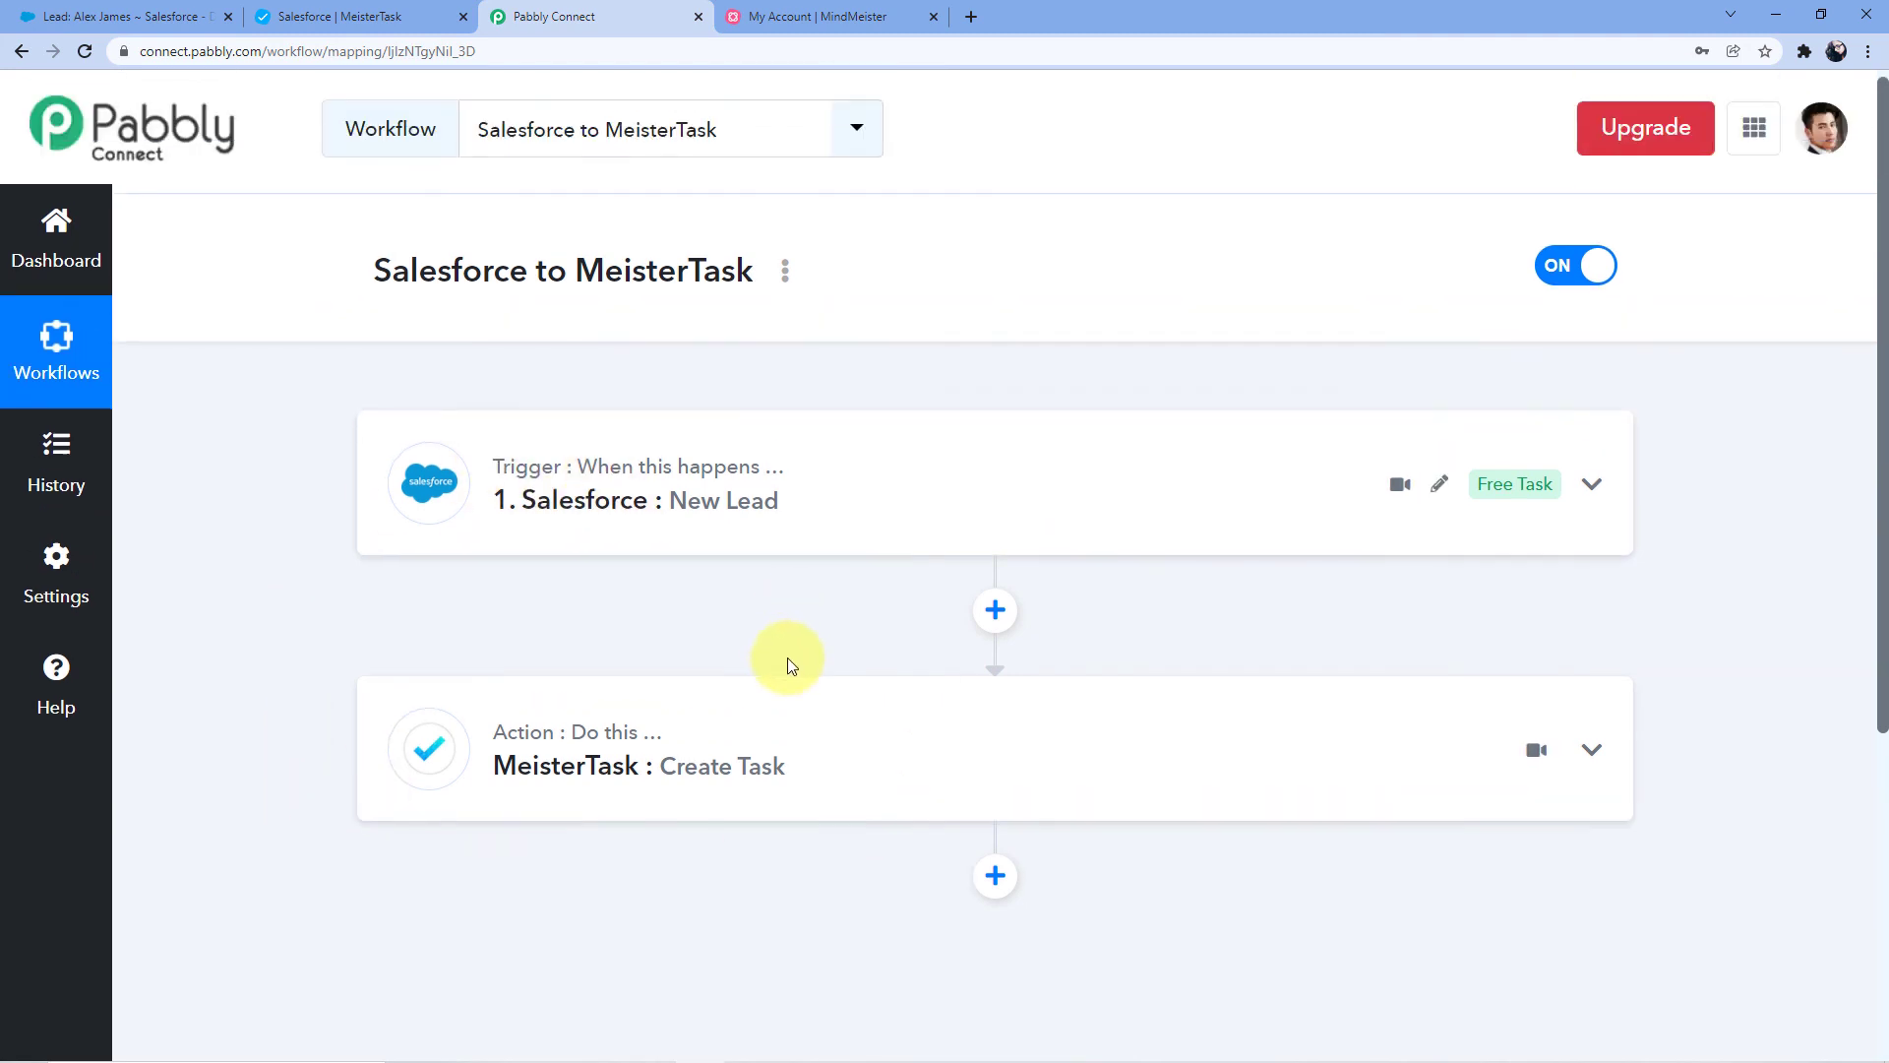